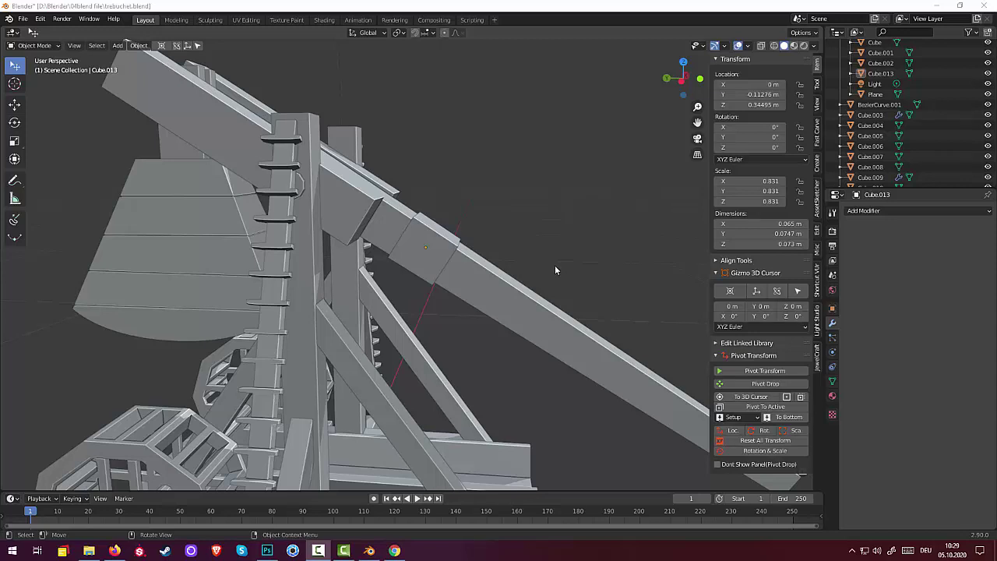
Add a 15-vertex cylinder of radius 0.01 m and raise it to Z 0.53 m above the frame
click(441, 260)
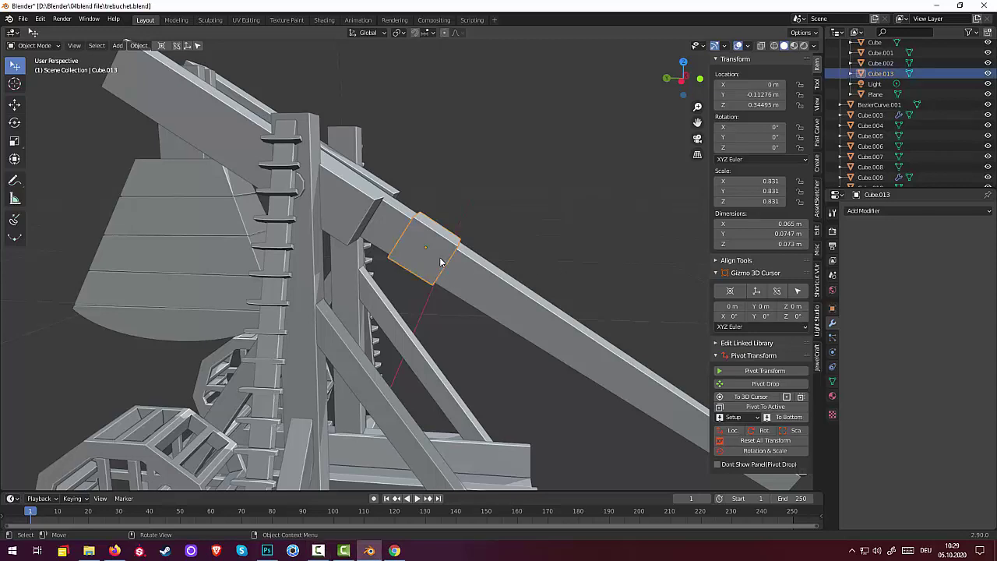
click(584, 265)
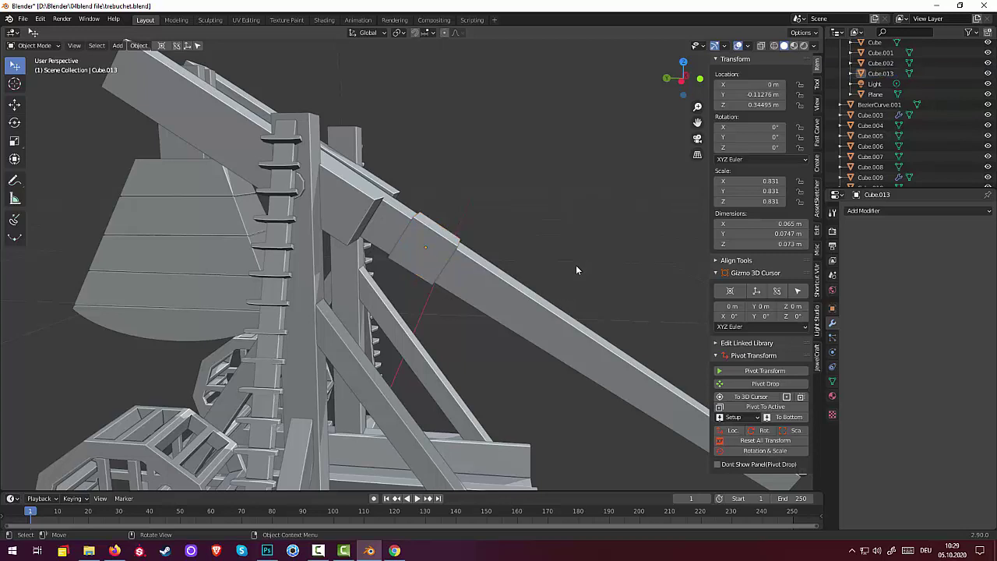
key(shift+a)
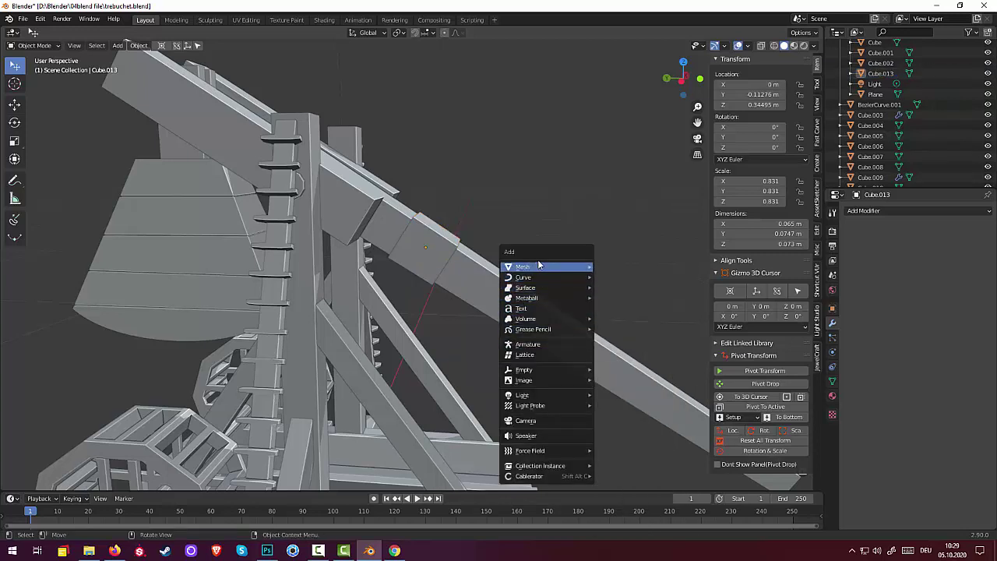
mouse_move(545, 266)
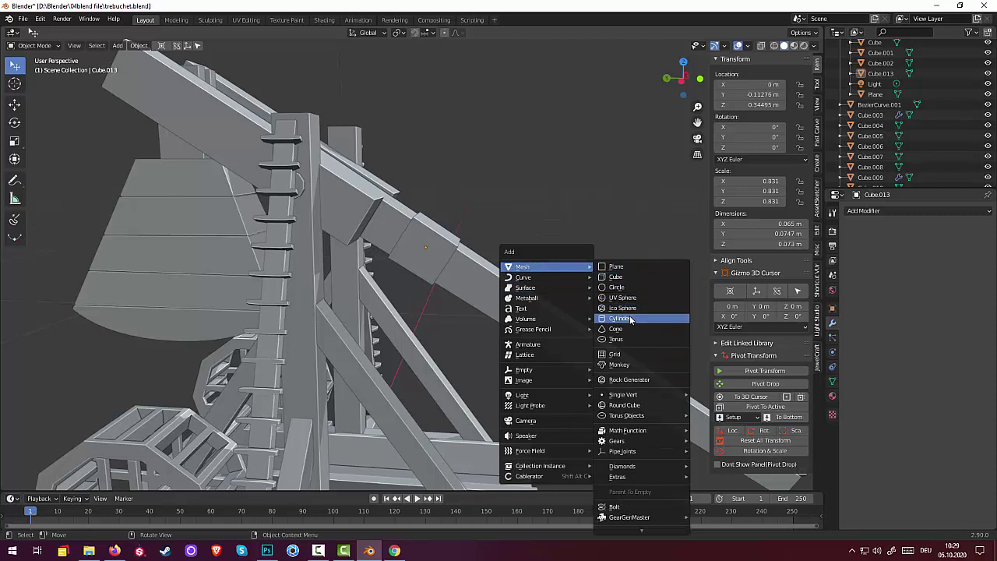
click(631, 319)
scroll(496, 313, down, 4)
scroll(489, 315, down, 2)
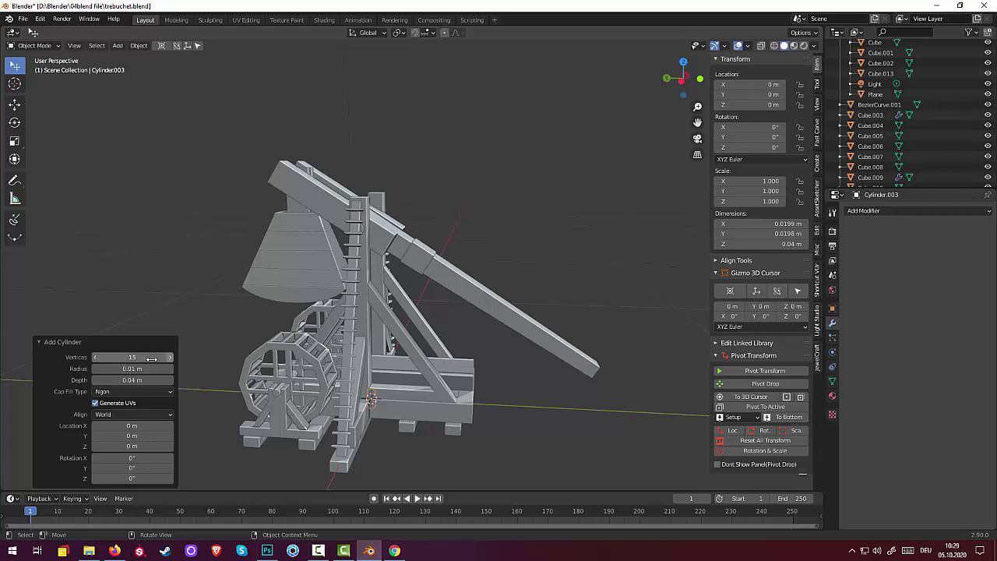
drag(131, 368, 134, 368)
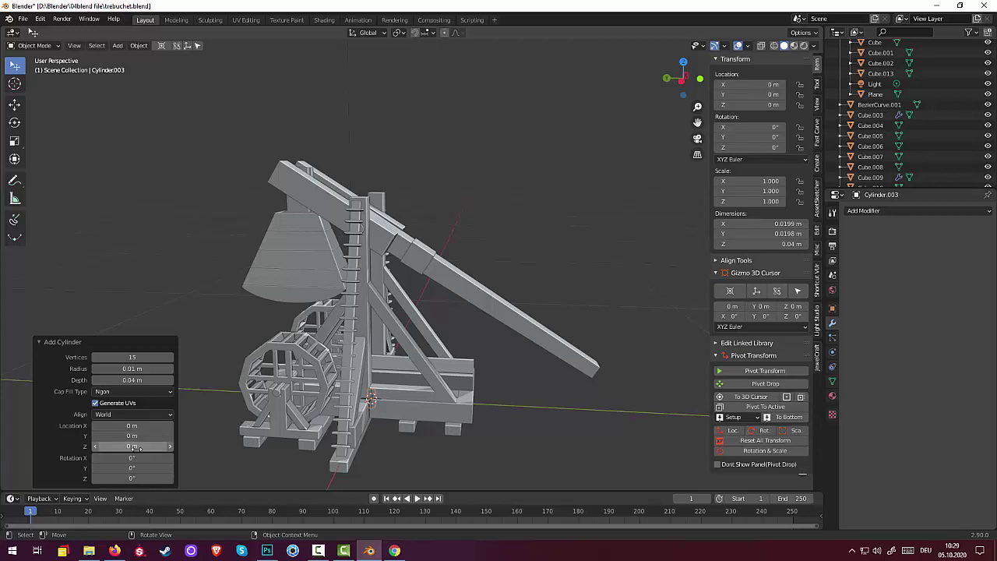
drag(134, 446, 202, 446)
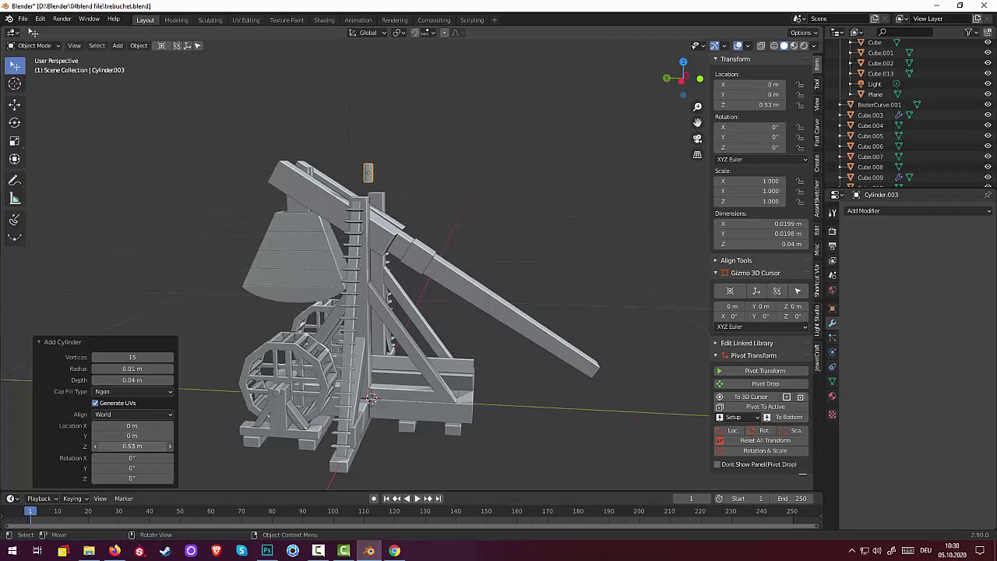
click(495, 429)
mouse_move(496, 391)
middle_down()
mouse_move(434, 399)
mouse_move(457, 311)
middle_up()
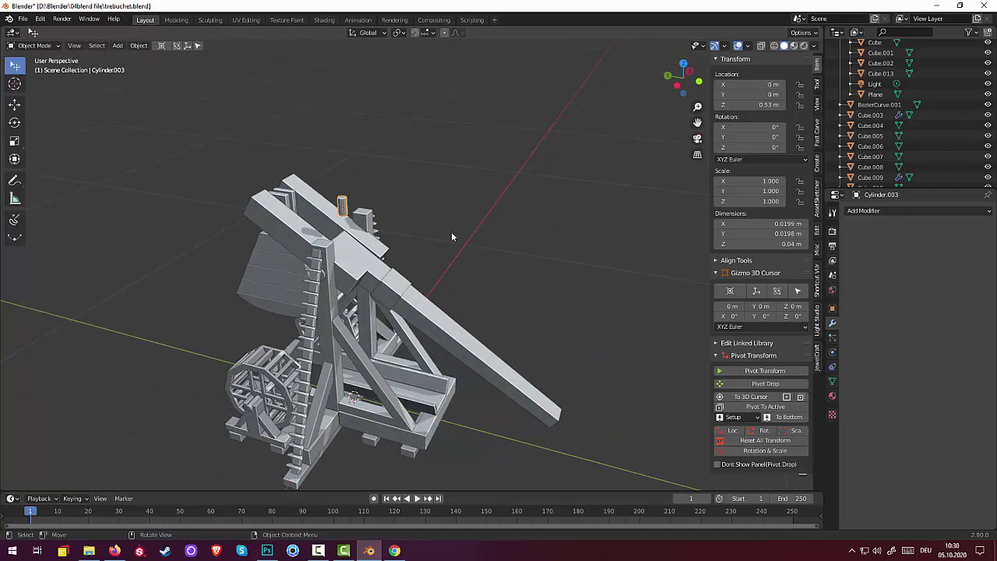
Scale the cylinder uniformly to 0.619, then stretch it to 1.460 along Z
key(s)
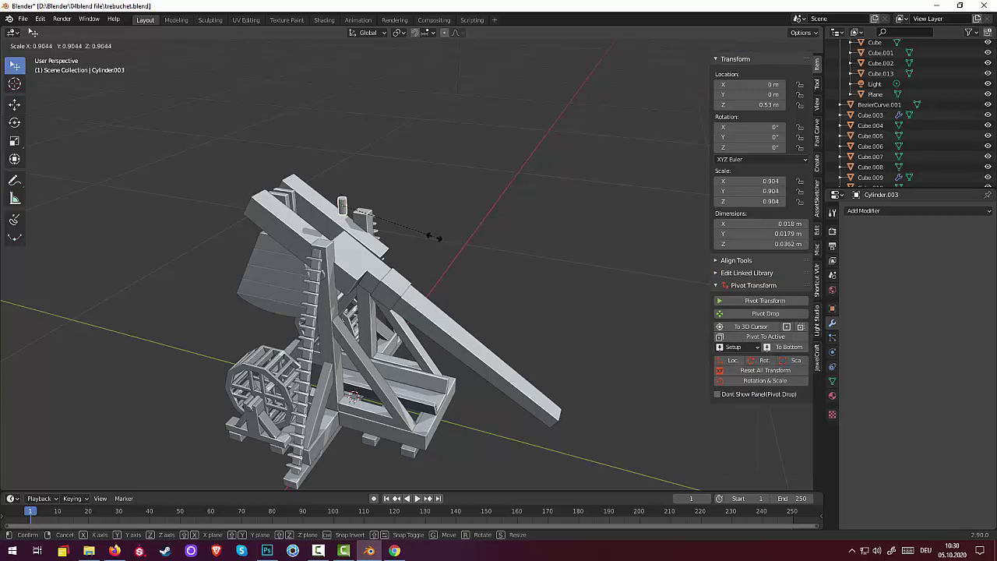
click(404, 237)
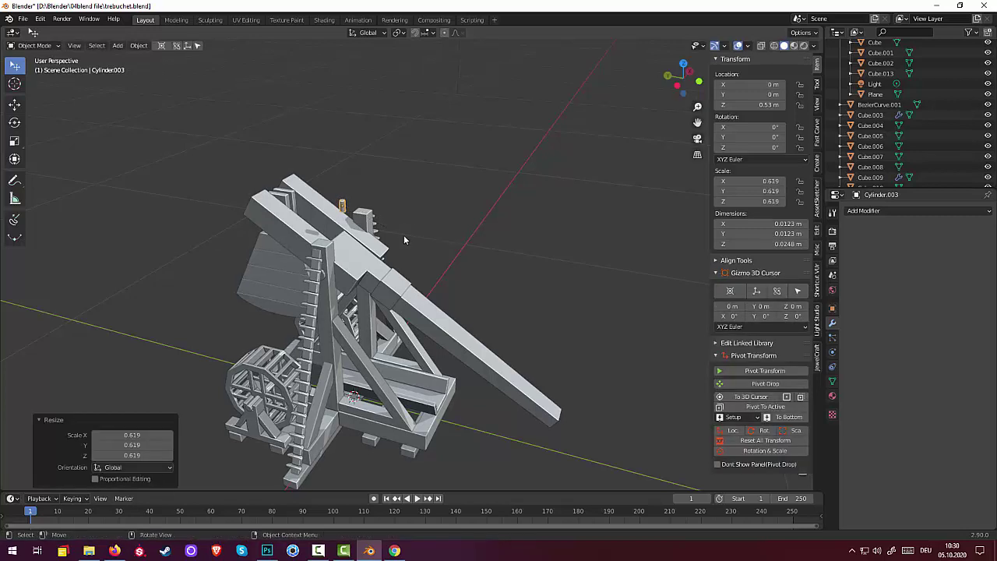
key(s)
key(z)
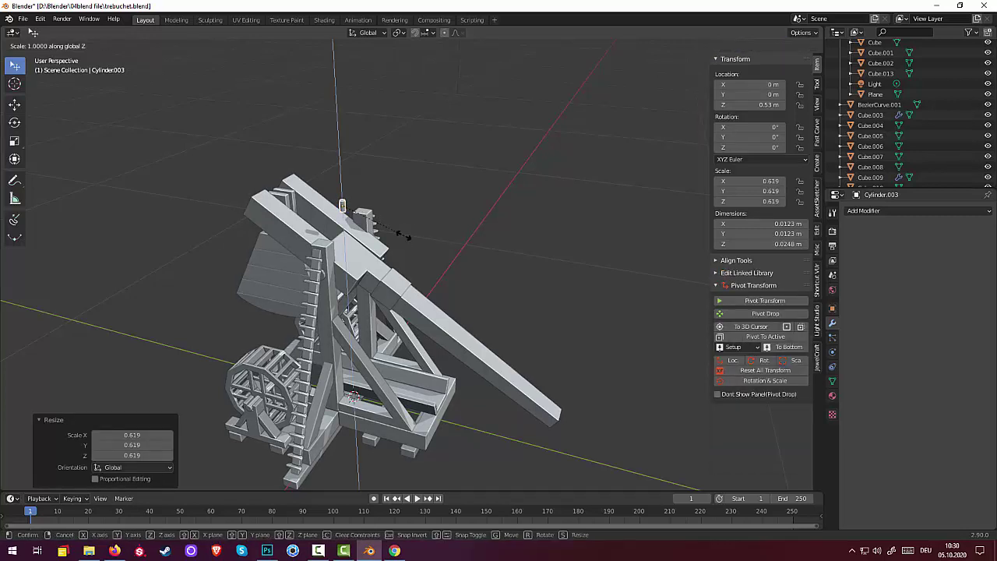
click(479, 288)
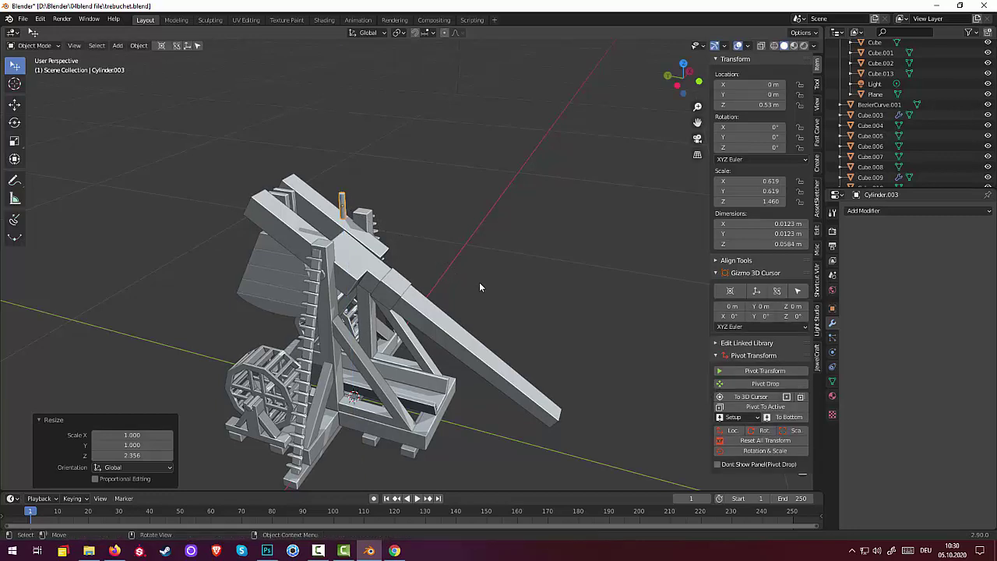
middle_drag(479, 267, 435, 266)
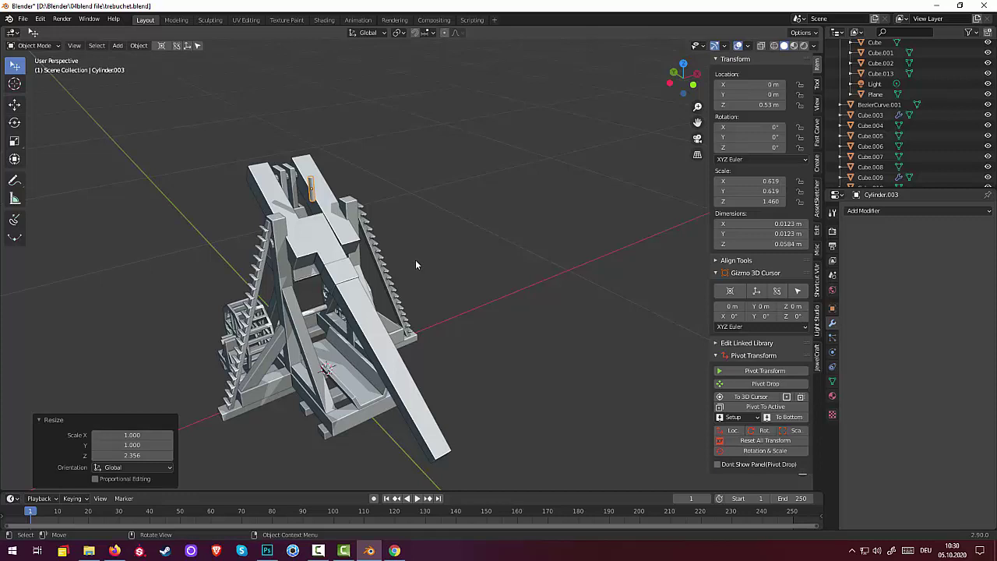
Rotate the cylinder 90° about the Z axis
key(r)
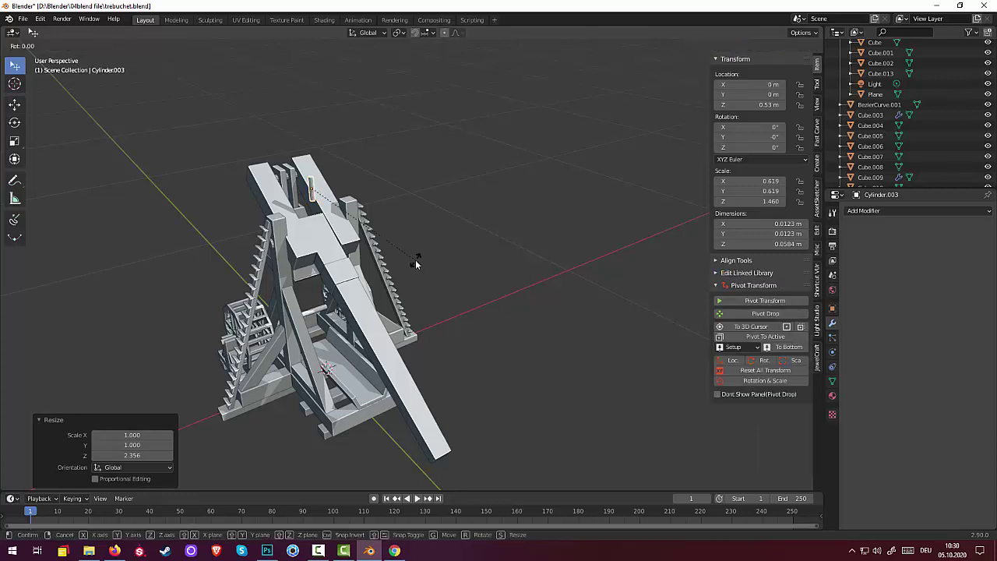
text(z)
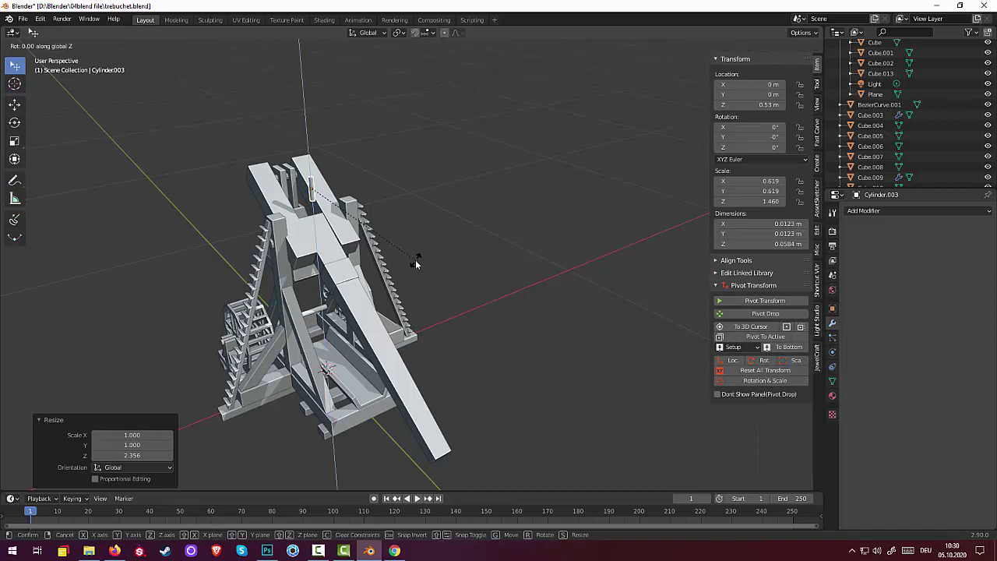
text(90)
text(r)
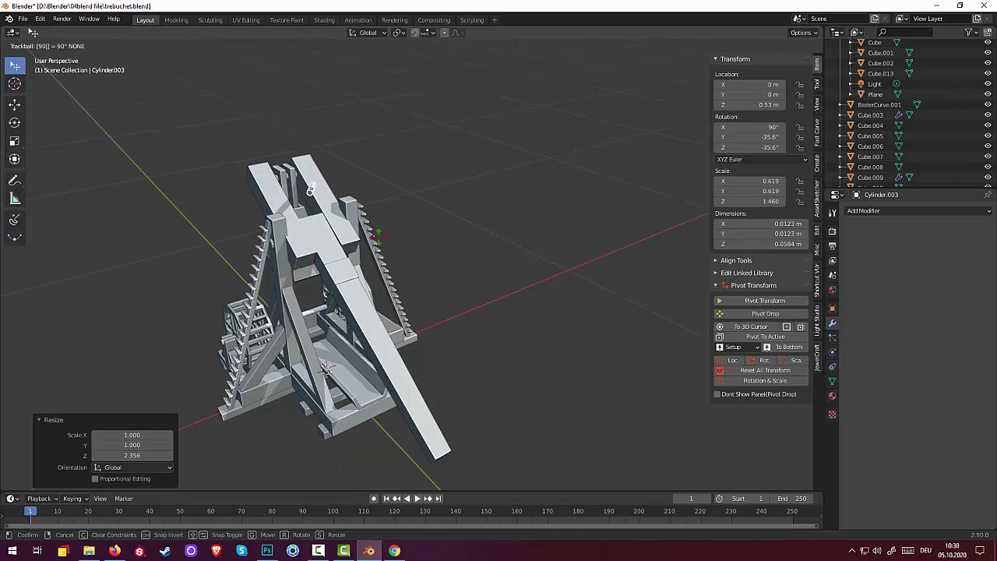
key(Escape)
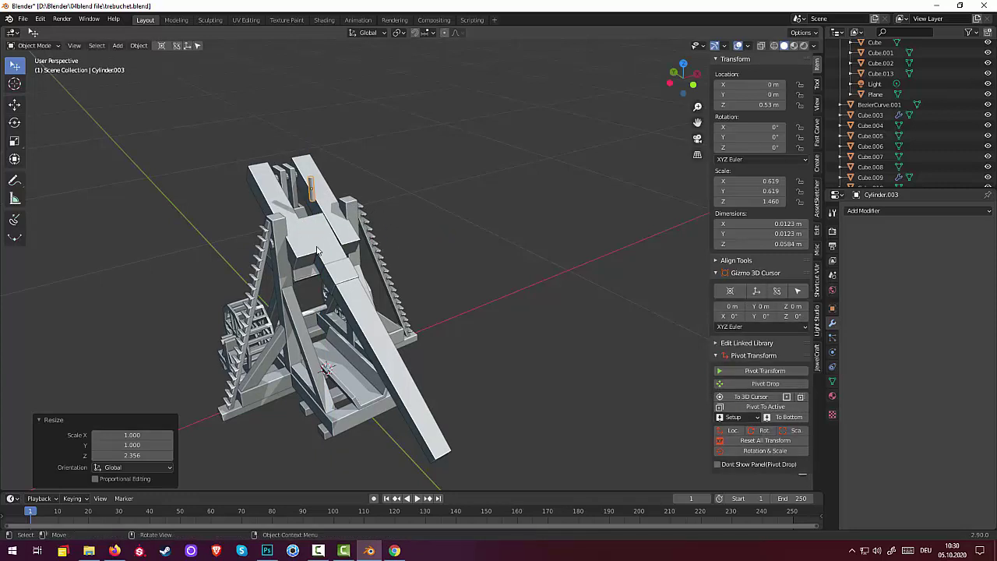
text(r)
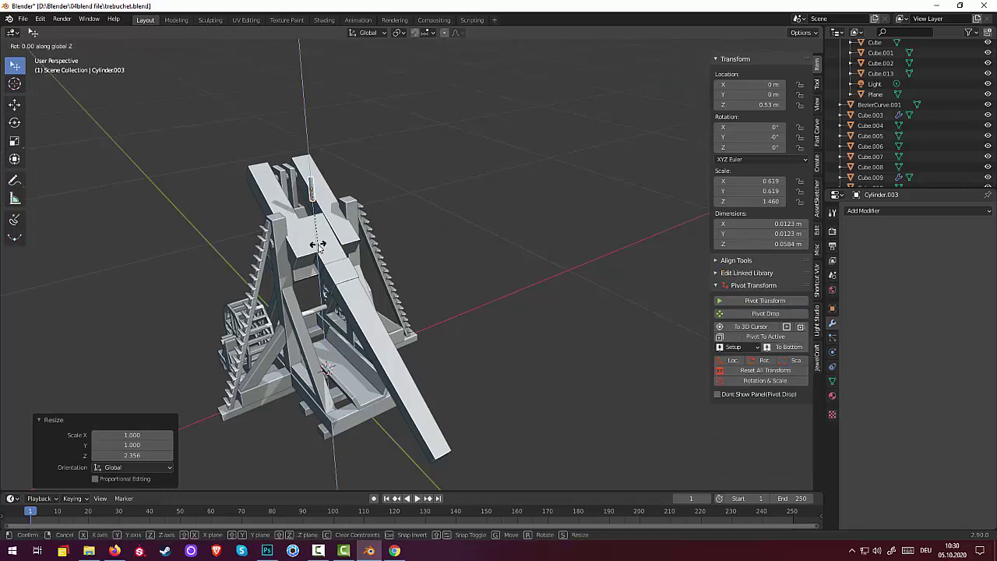
text(90z)
key(Return)
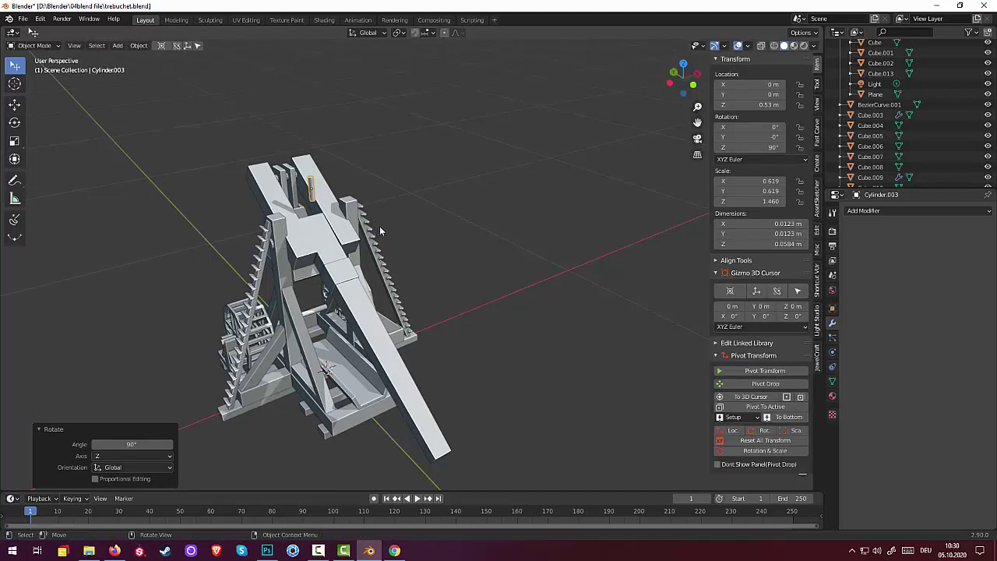
Reset the cylinder's location, rotation and scale
mouse_move(379, 226)
middle_down()
mouse_move(388, 251)
mouse_move(402, 236)
middle_up()
scroll(402, 236, up, 3)
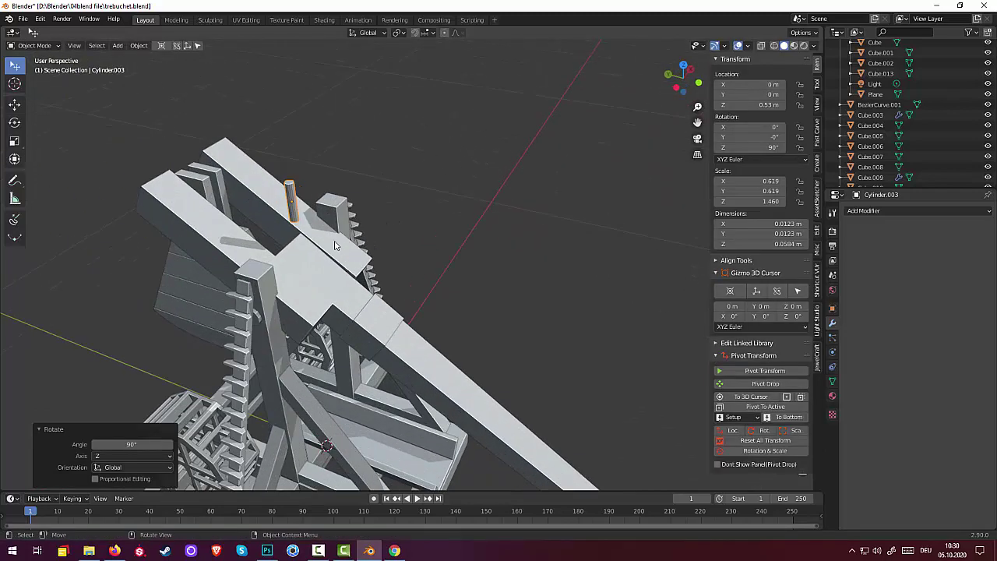
click(293, 218)
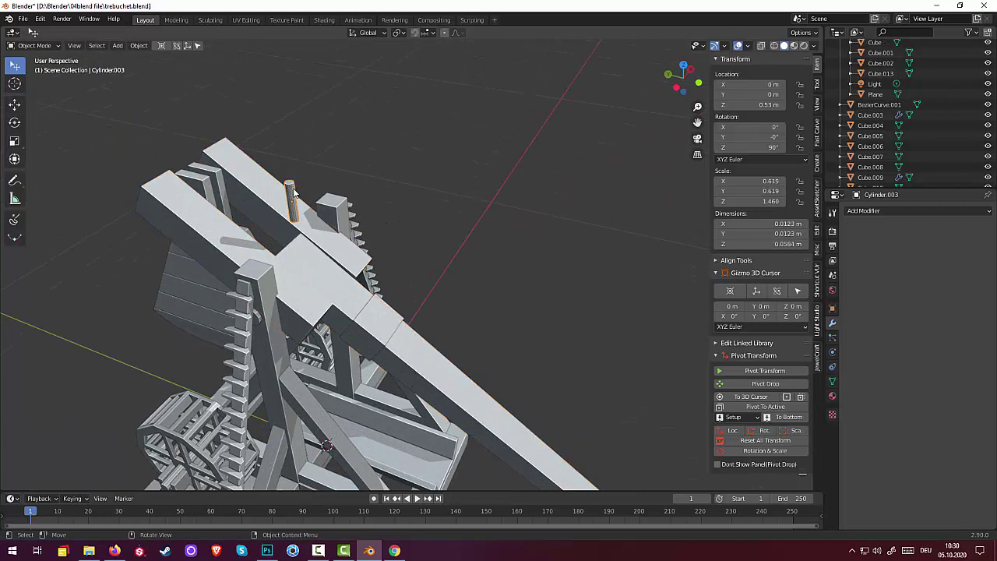
click(15, 65)
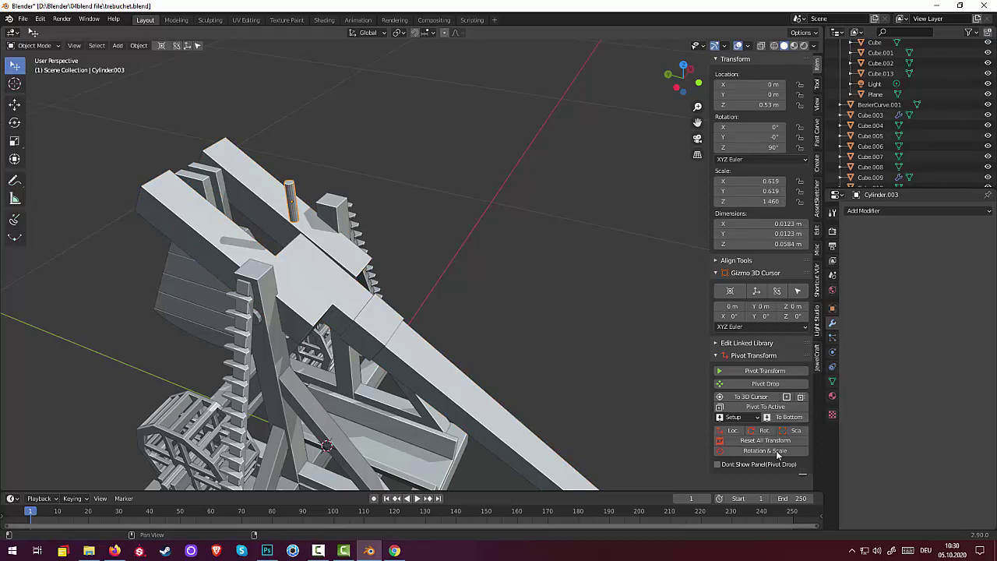
click(759, 440)
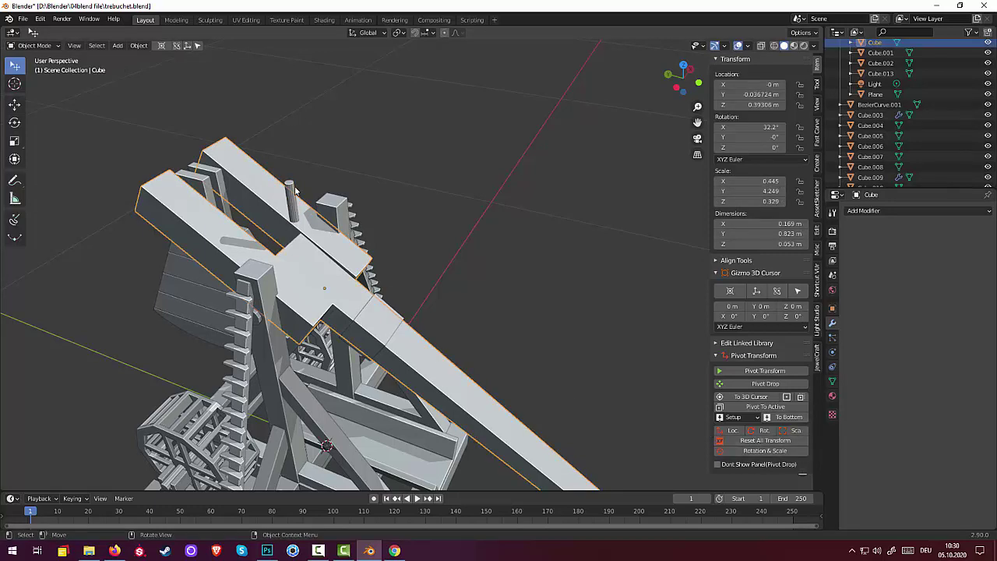
Move the cylinder's origin to its geometry and rotate it 90° about Y to lie flat
click(139, 45)
mouse_move(155, 68)
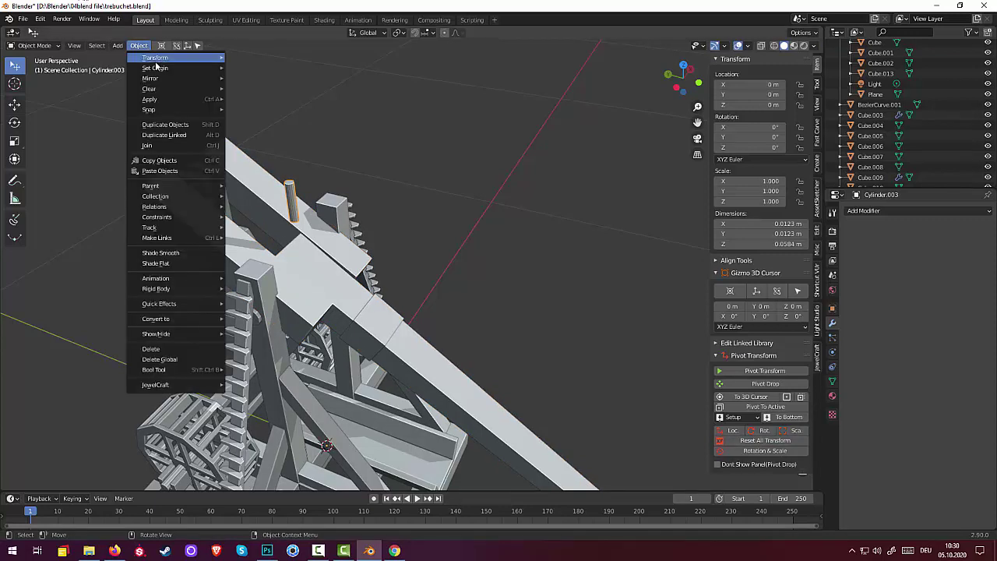
click(281, 79)
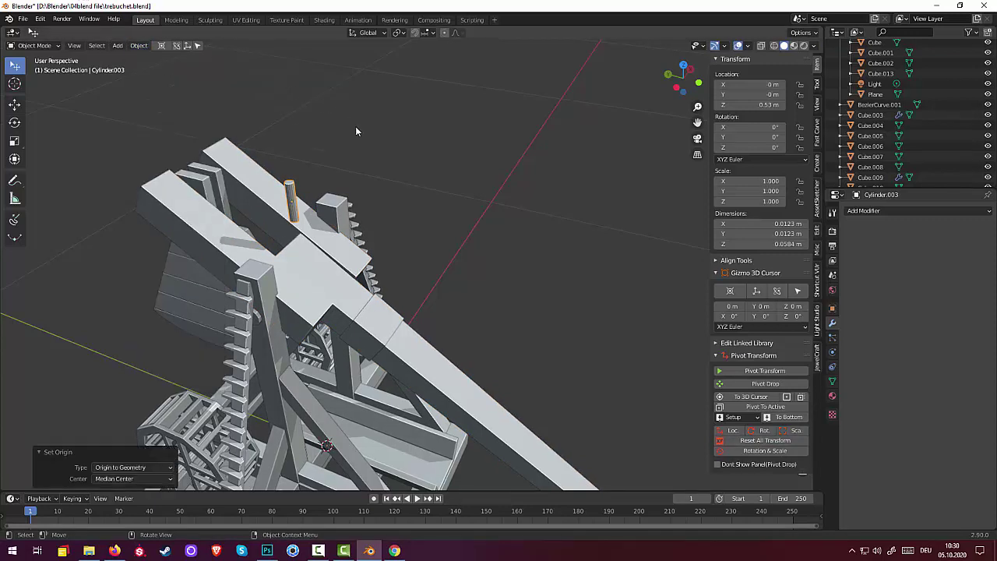
key(r)
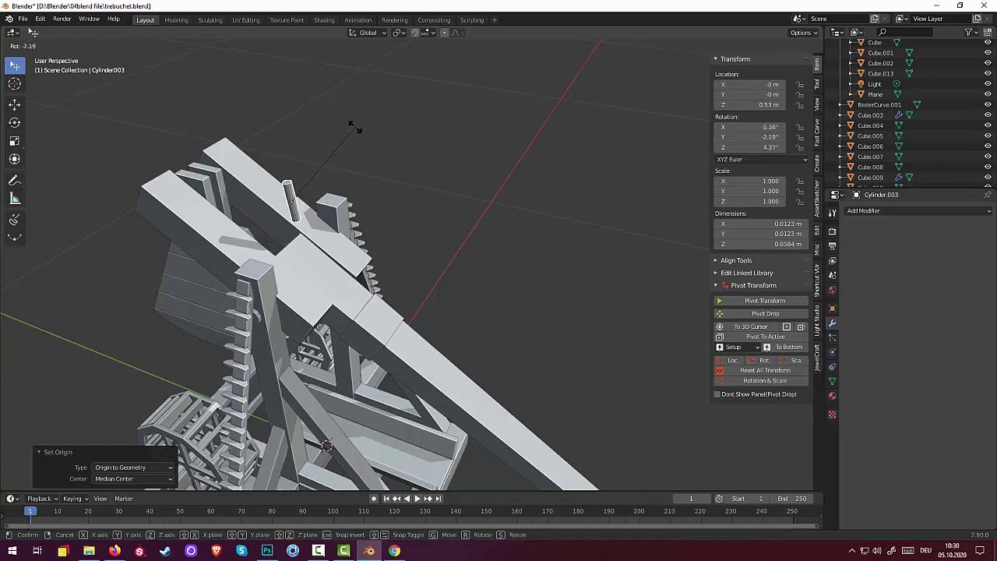
key(y)
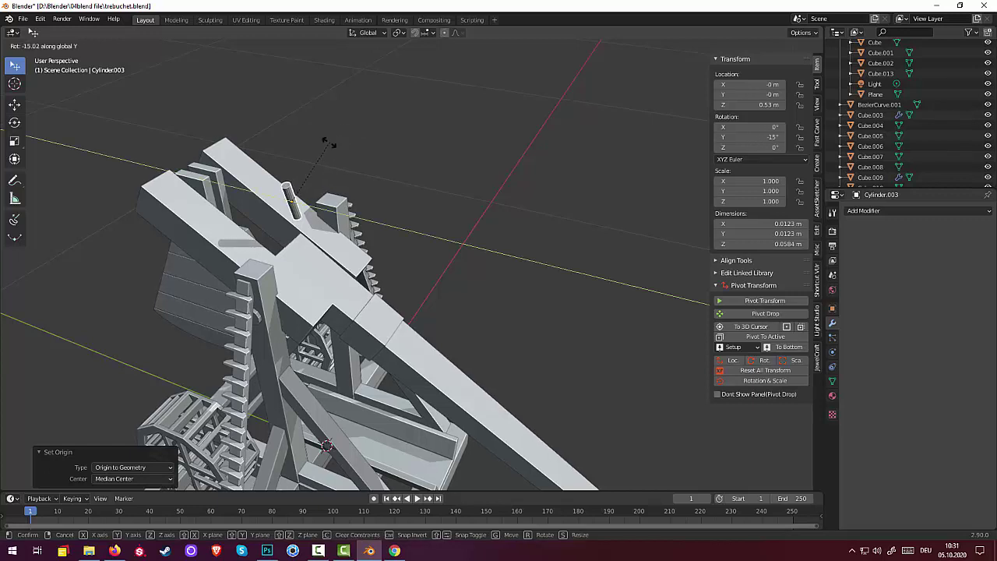
text(90)
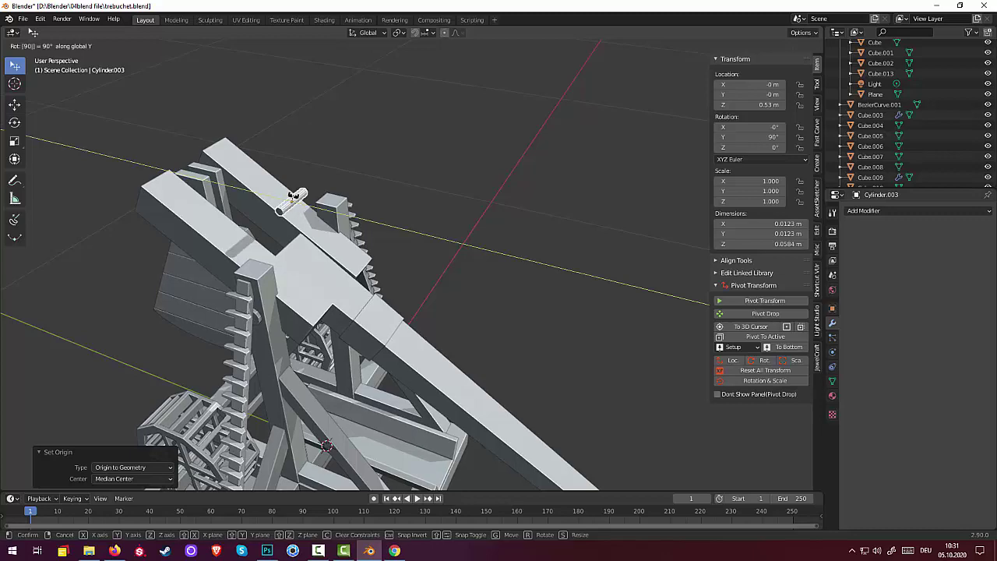
key(Return)
middle_drag(350, 194, 367, 169)
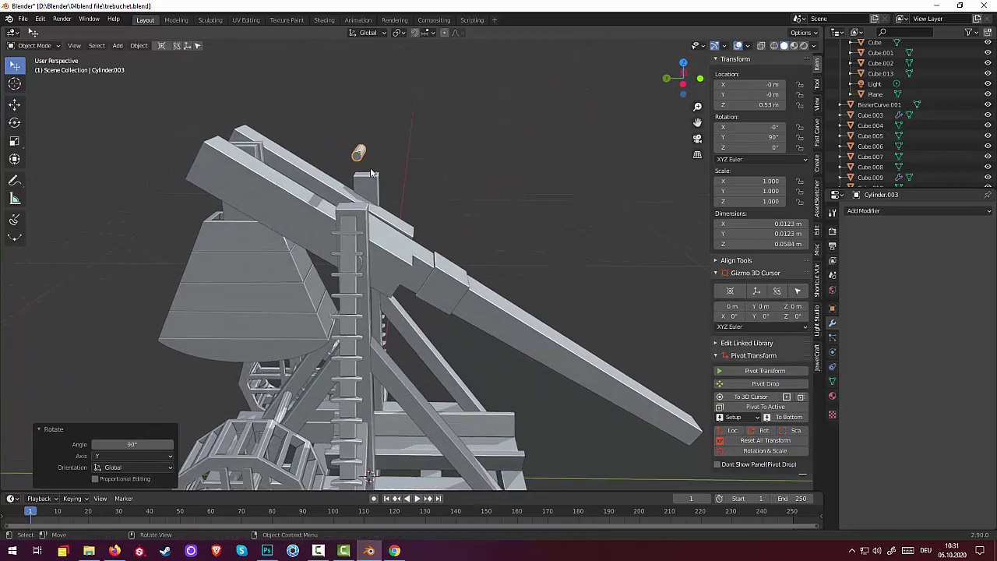
From the side view, move the pin into the throwing arm's pivot at Z 0.348 m
key(KP_3)
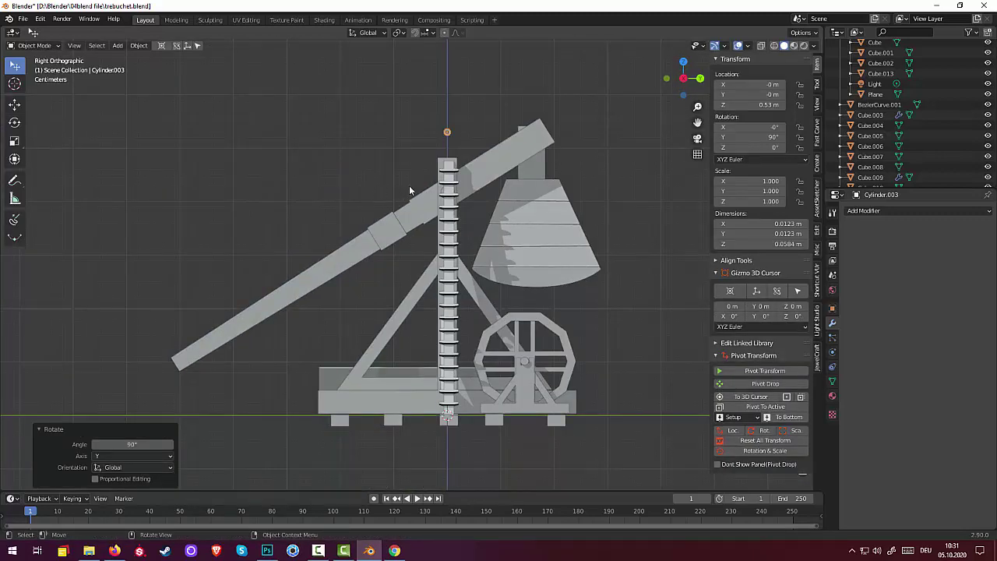
key(g)
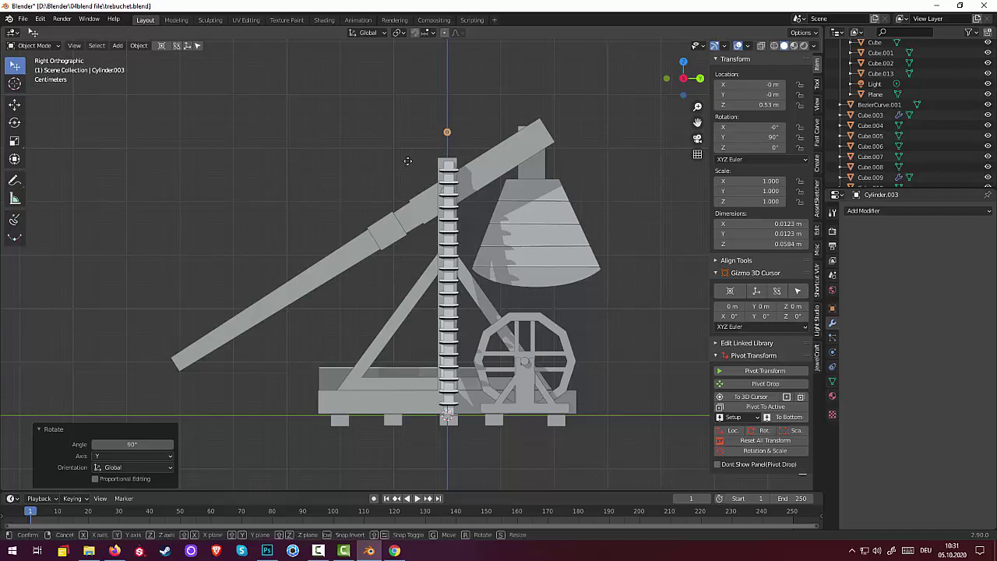
click(345, 254)
middle_drag(418, 260, 566, 273)
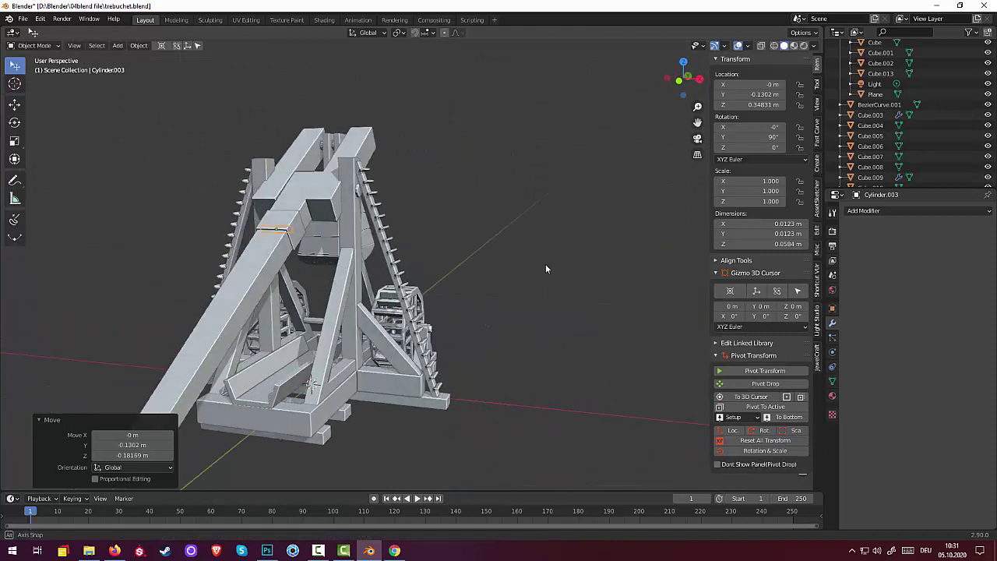
mouse_move(487, 261)
middle_down()
mouse_move(487, 222)
mouse_move(473, 242)
mouse_move(484, 257)
middle_up()
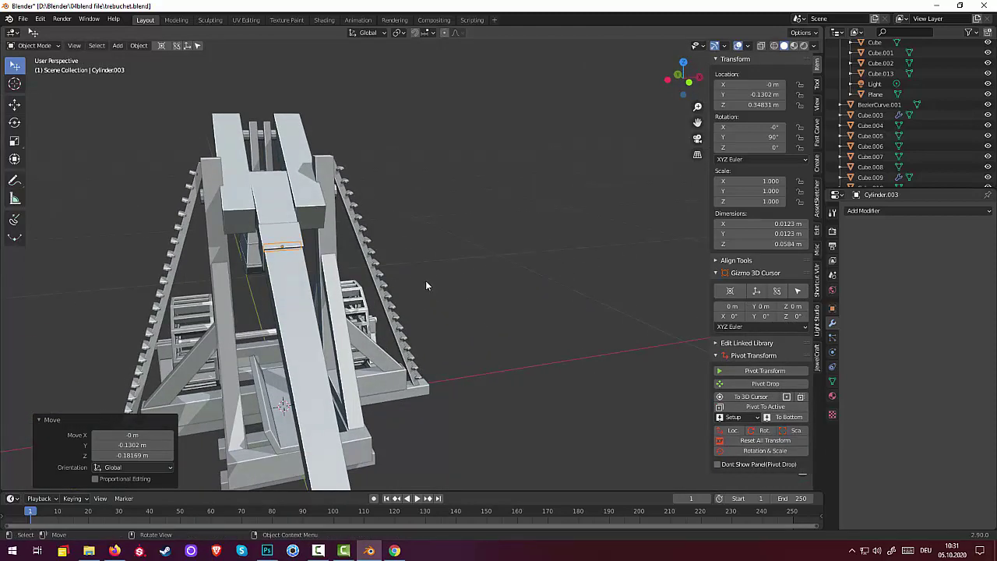
Lengthen the pin 1.261× along X to 0.0737 m
key(s)
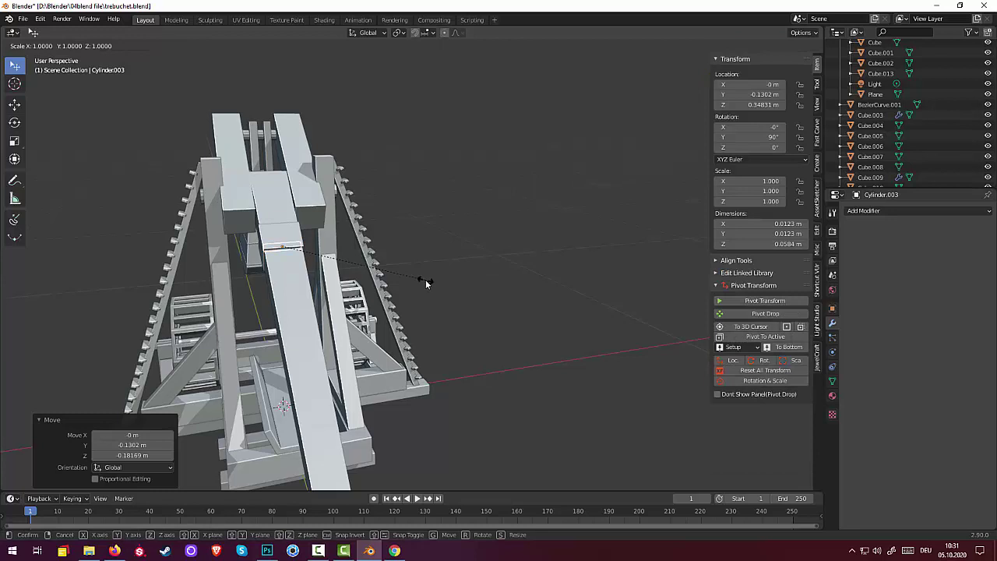
key(x)
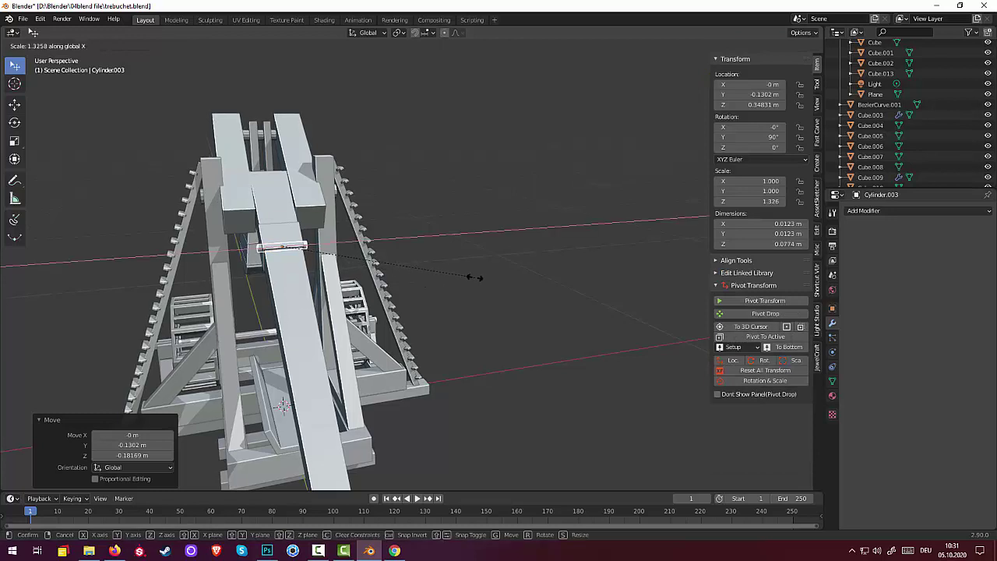
click(460, 278)
scroll(255, 307, up, 3)
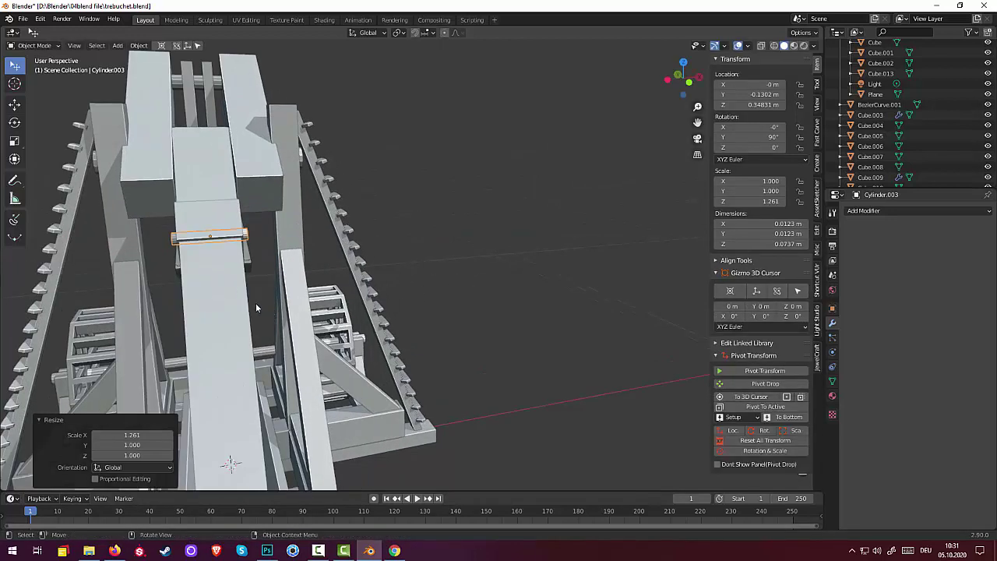
middle_drag(255, 307, 229, 283)
scroll(284, 268, up, 4)
mouse_move(286, 270)
middle_down()
mouse_move(279, 278)
mouse_move(224, 272)
middle_up()
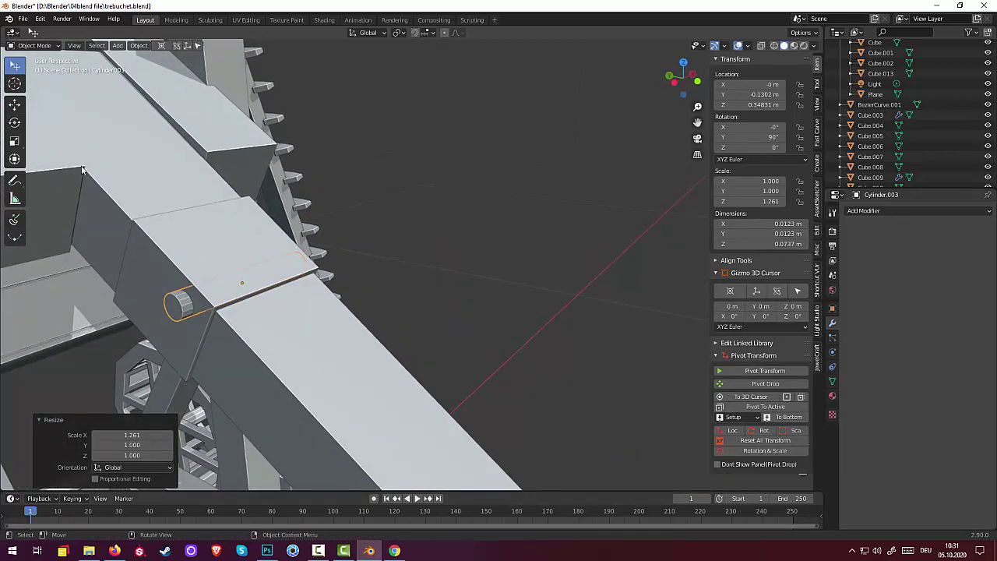
Apply the pin's transforms so rotation is zero and scale is 1.000
click(776, 441)
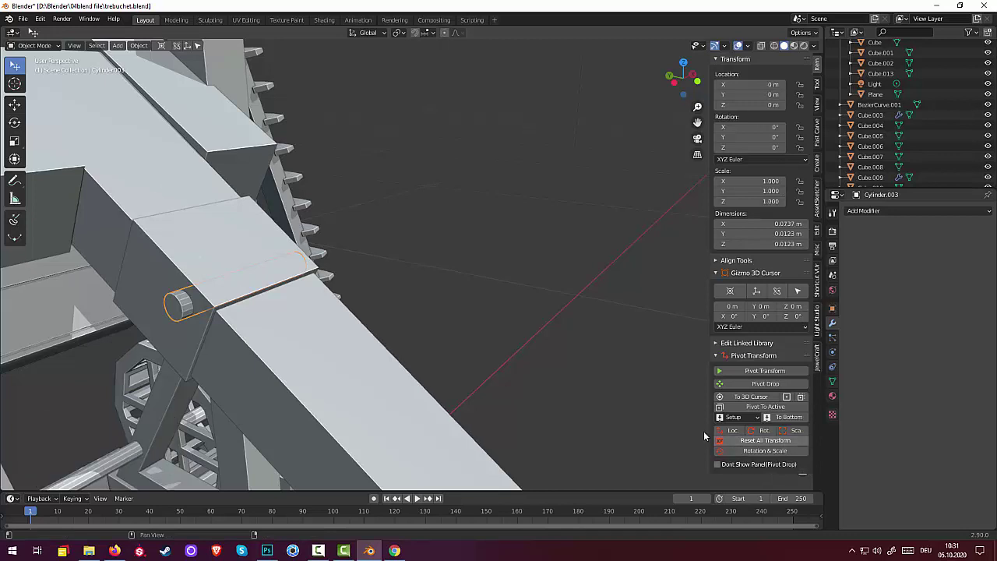
click(33, 47)
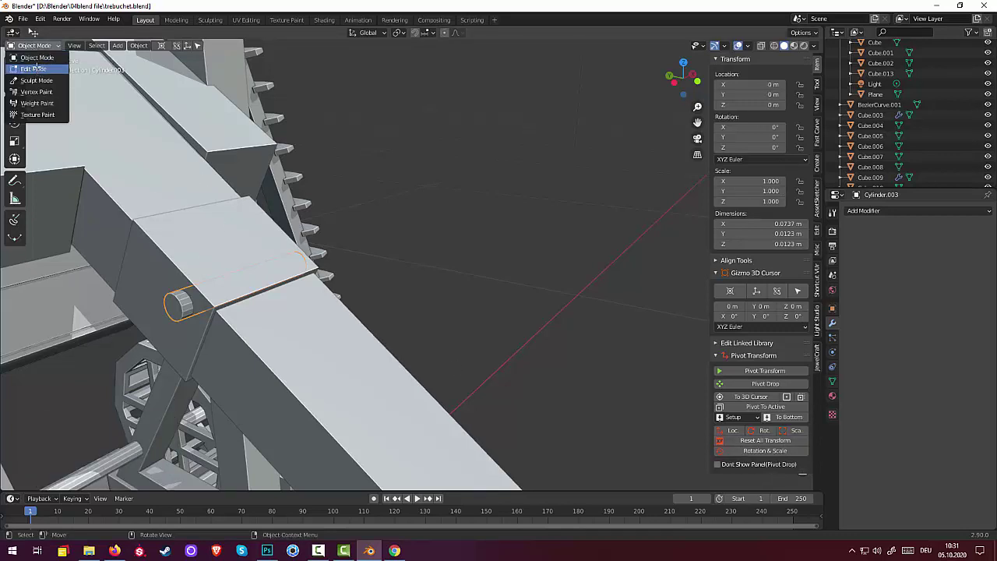
click(33, 69)
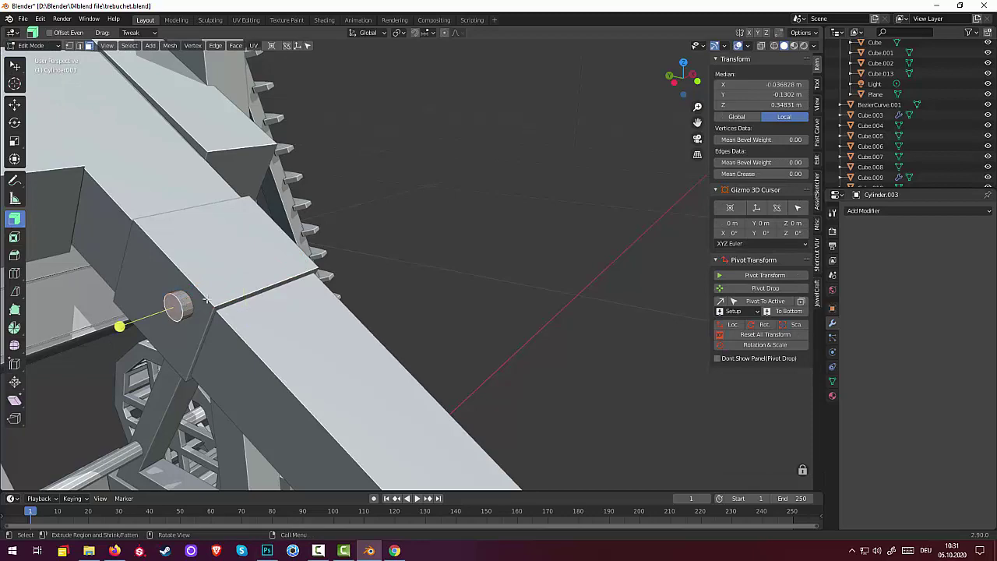
Bevel the pin's end edges with a small rounding in Edit Mode
mouse_move(174, 304)
middle_down()
mouse_move(136, 230)
mouse_move(288, 227)
middle_up()
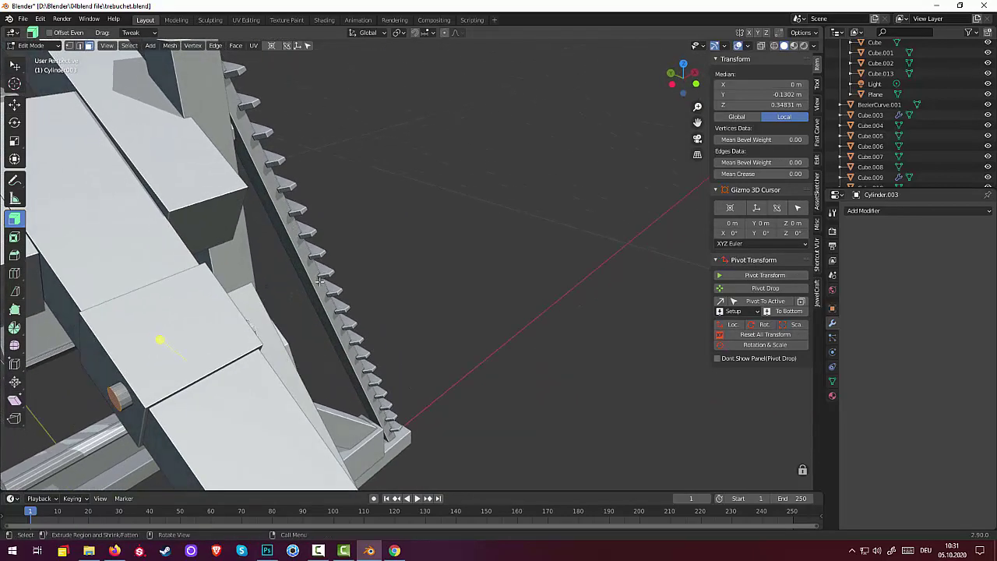
key(ctrl)
key(ctrl+b)
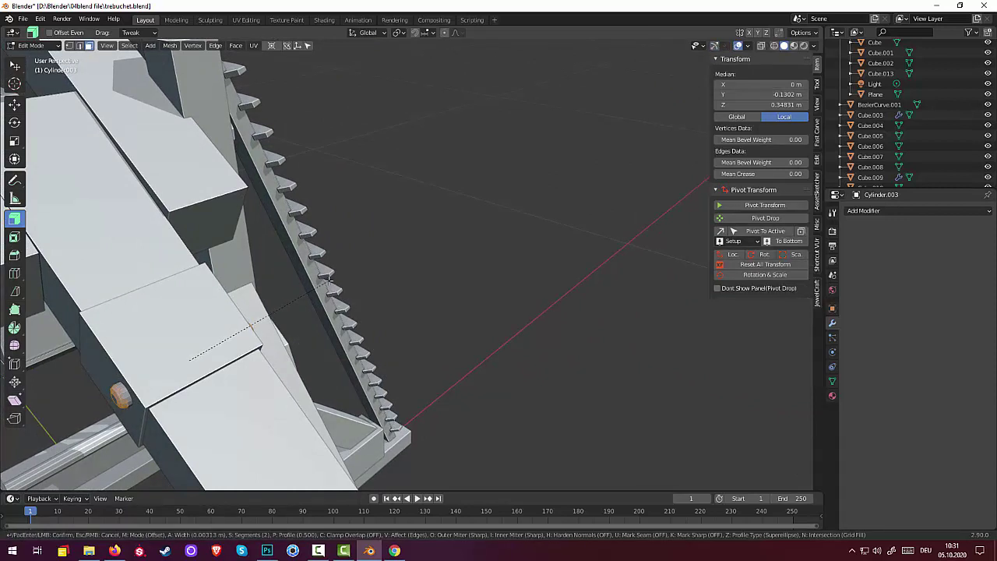
click(328, 279)
click(449, 295)
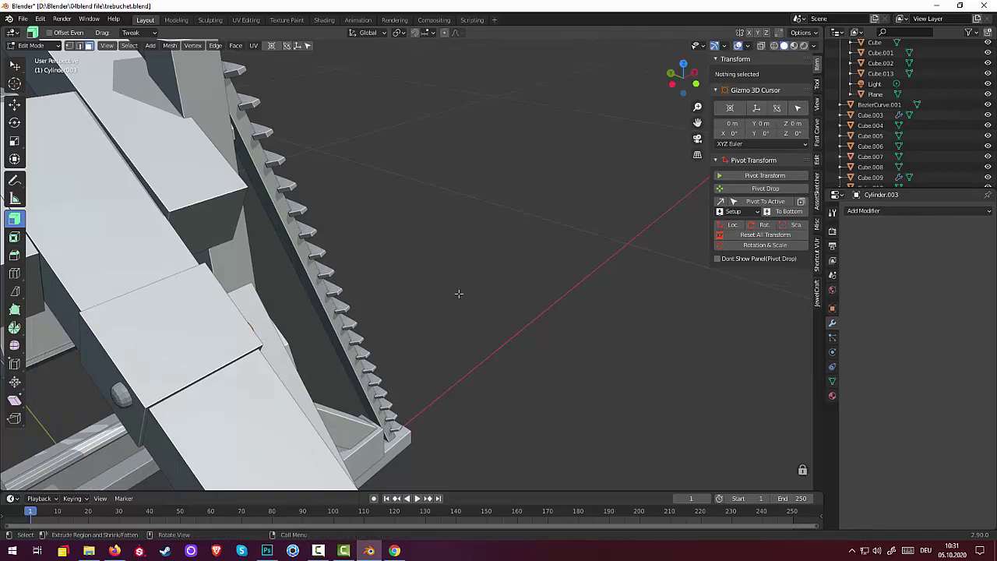
mouse_move(459, 291)
middle_down()
mouse_move(353, 272)
mouse_move(307, 244)
mouse_move(401, 225)
middle_up()
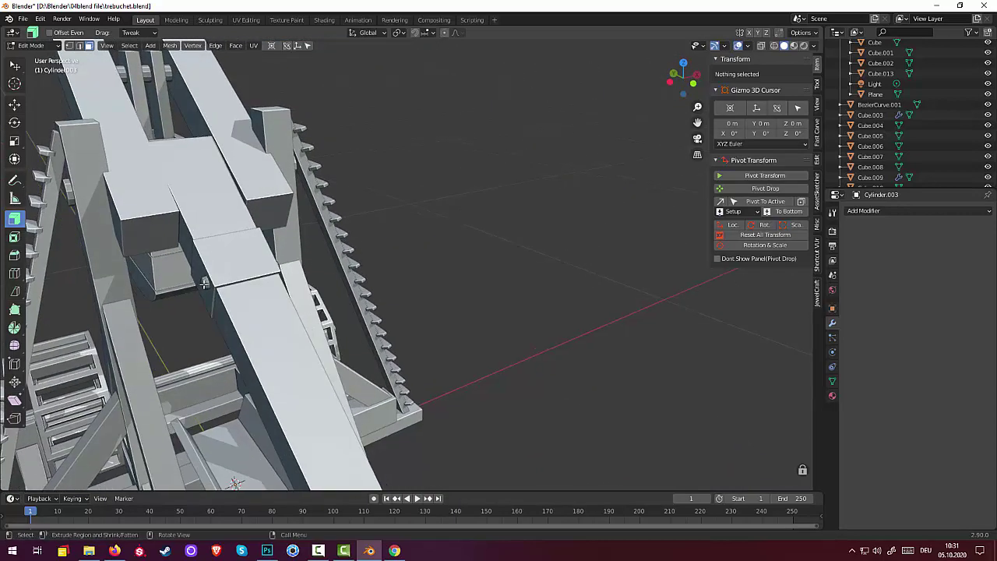
Return the pin to Object Mode, leaving its size unchanged
drag(205, 284, 224, 296)
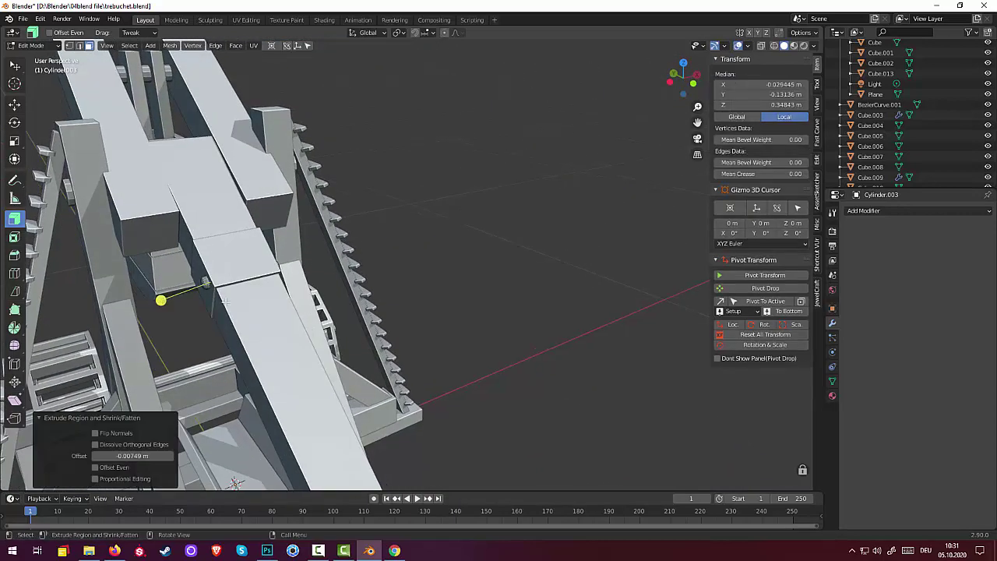
click(32, 45)
click(35, 60)
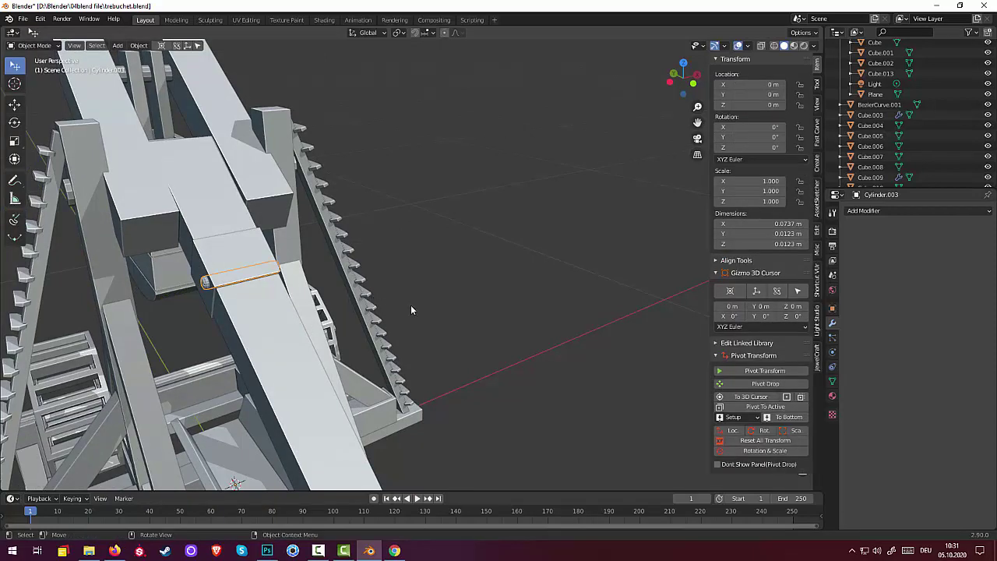
key(s)
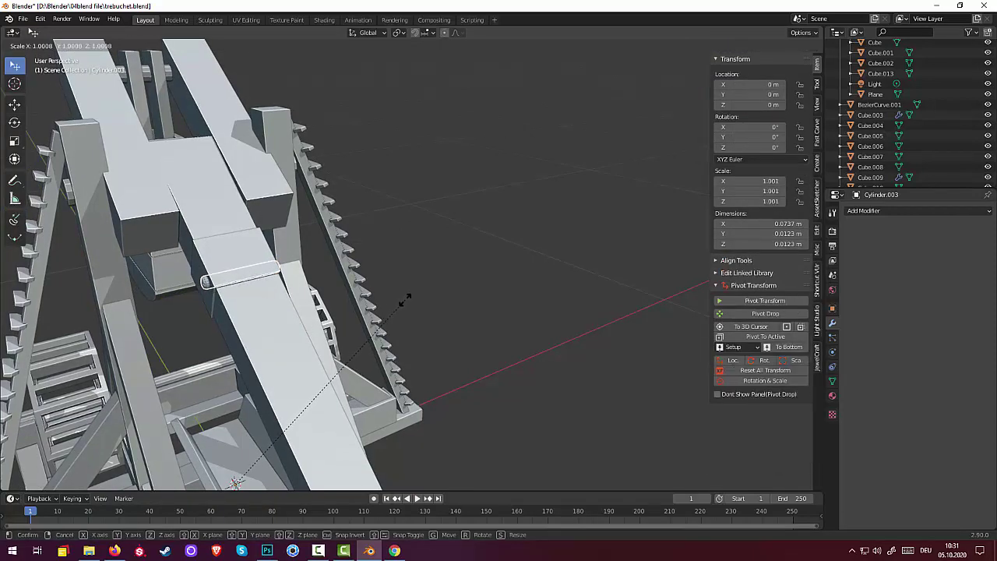
key(Escape)
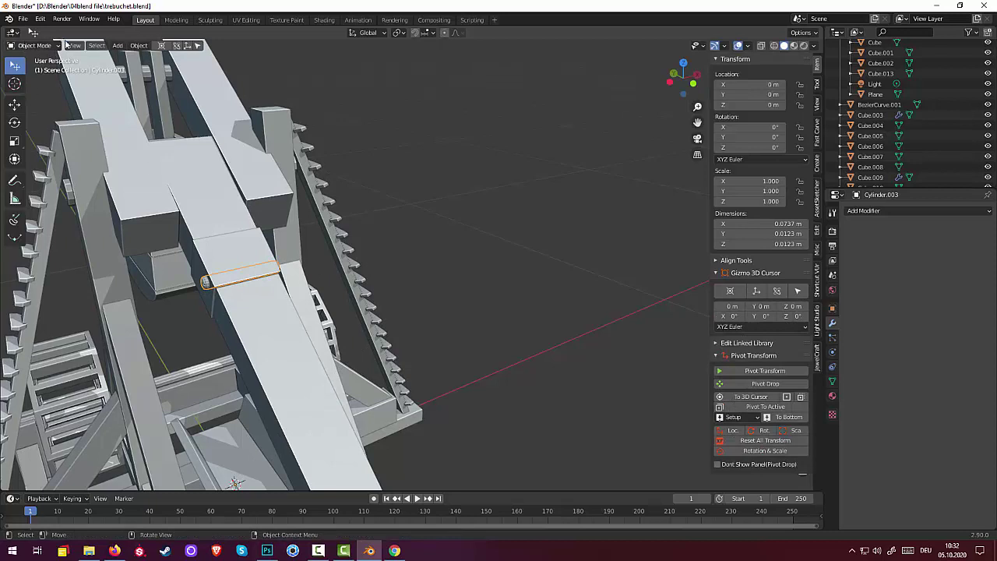
Centre the pin's origin on its geometry and shrink it to 0.95
click(139, 45)
mouse_move(155, 68)
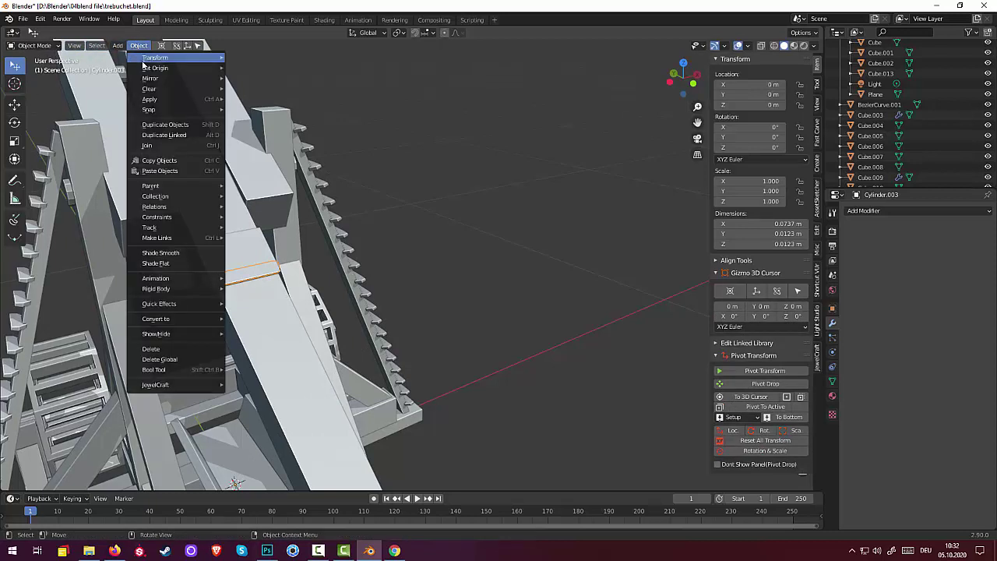
click(262, 78)
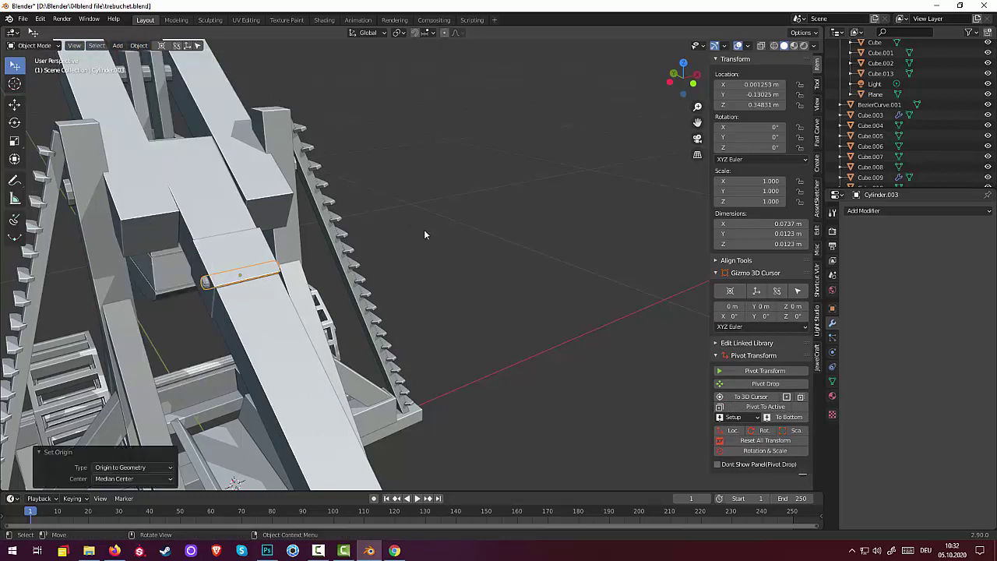
key(s)
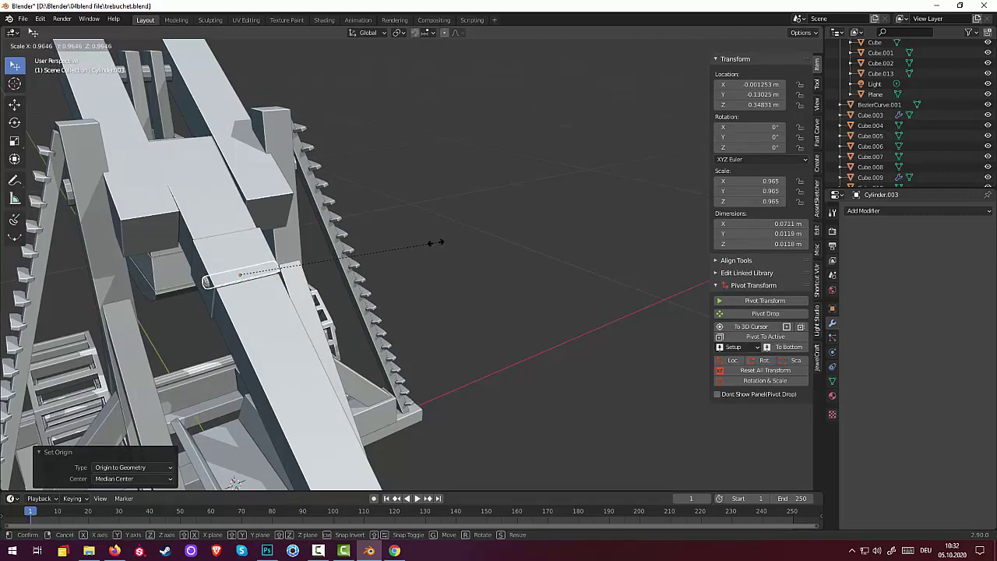
click(433, 243)
middle_drag(440, 251, 498, 232)
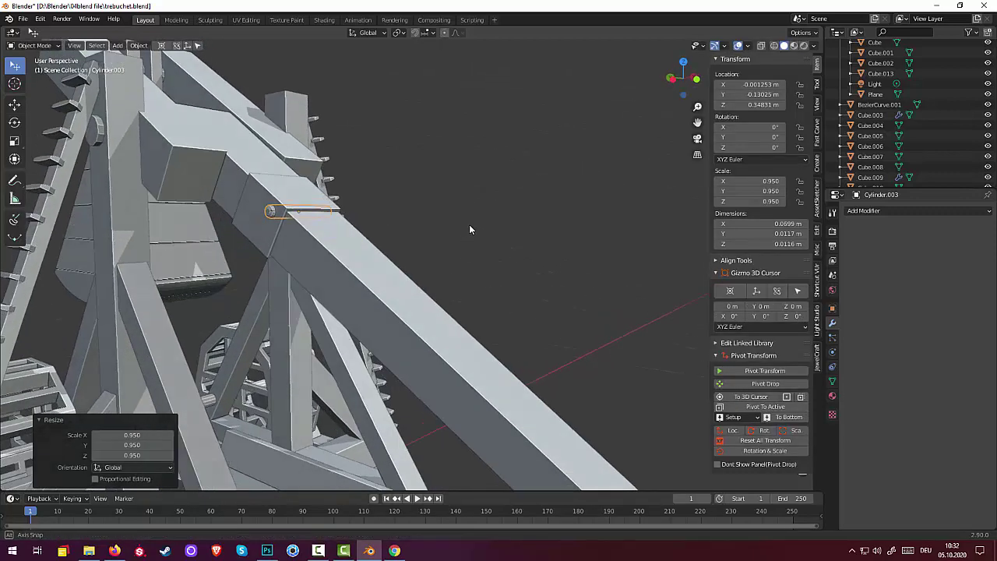
click(569, 226)
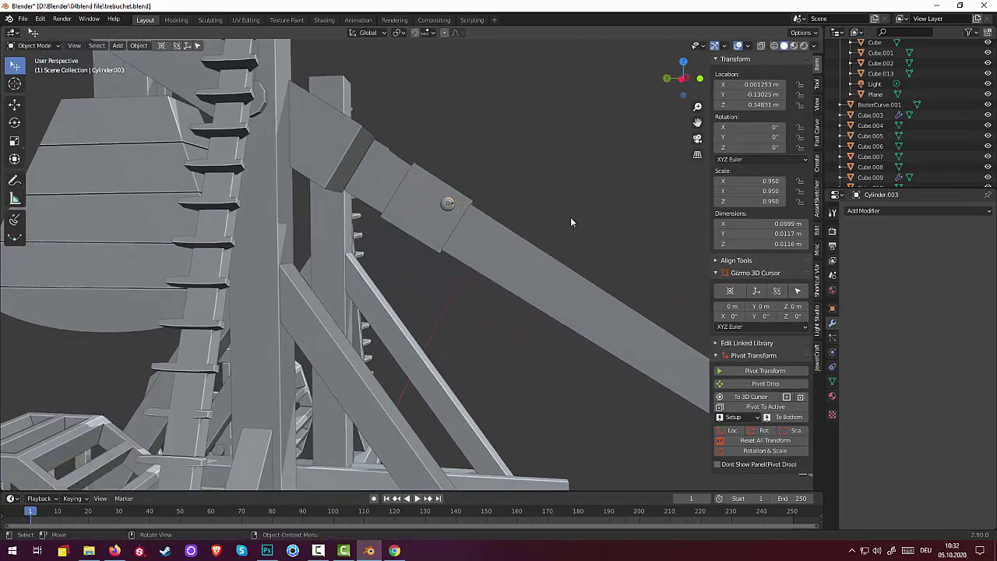
In Right Ortho view, seat the pin in the arm's hole at Y -0.13415, Z 0.34753 m
key(KP_3)
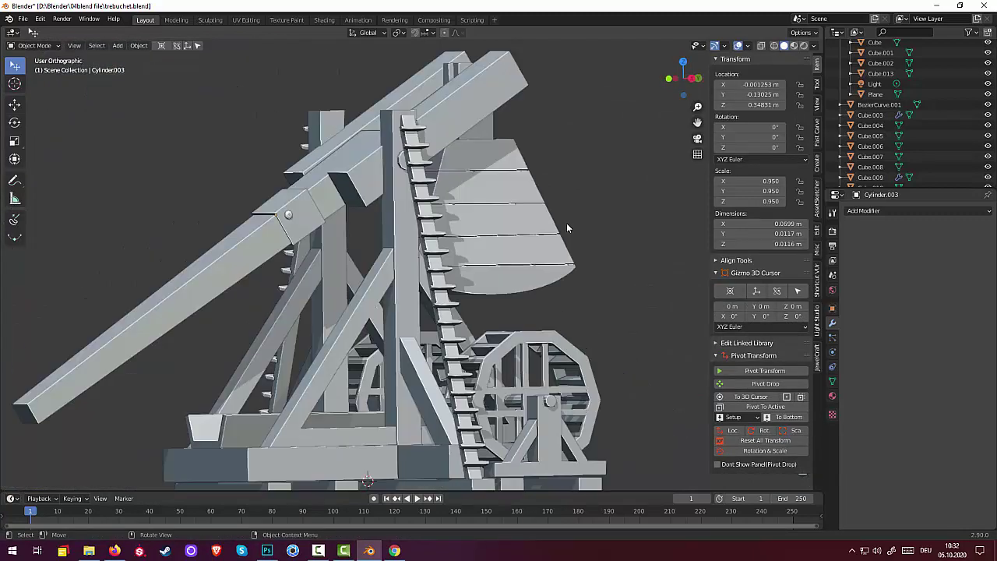
scroll(390, 222, up, 3)
scroll(390, 222, up, 2)
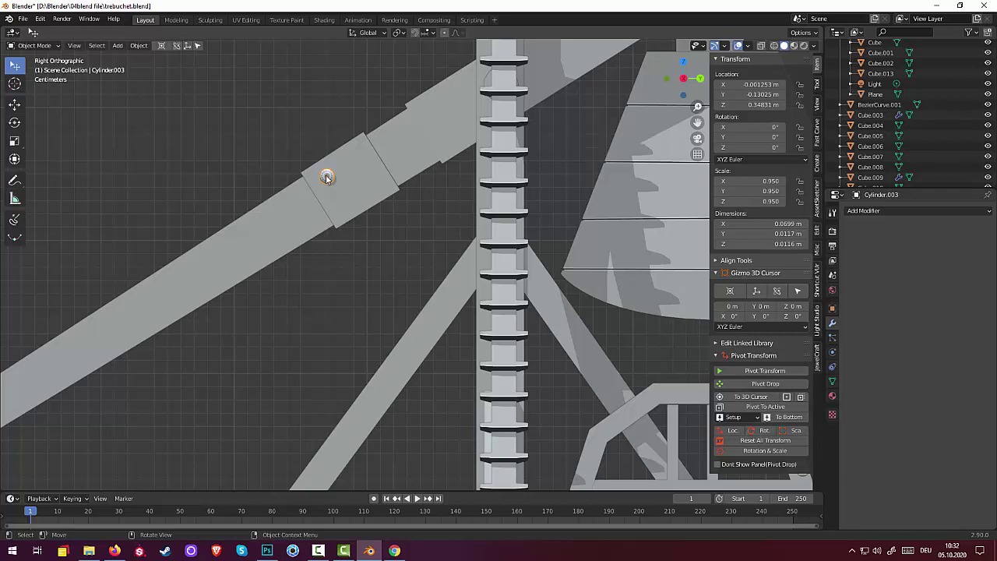
key(g)
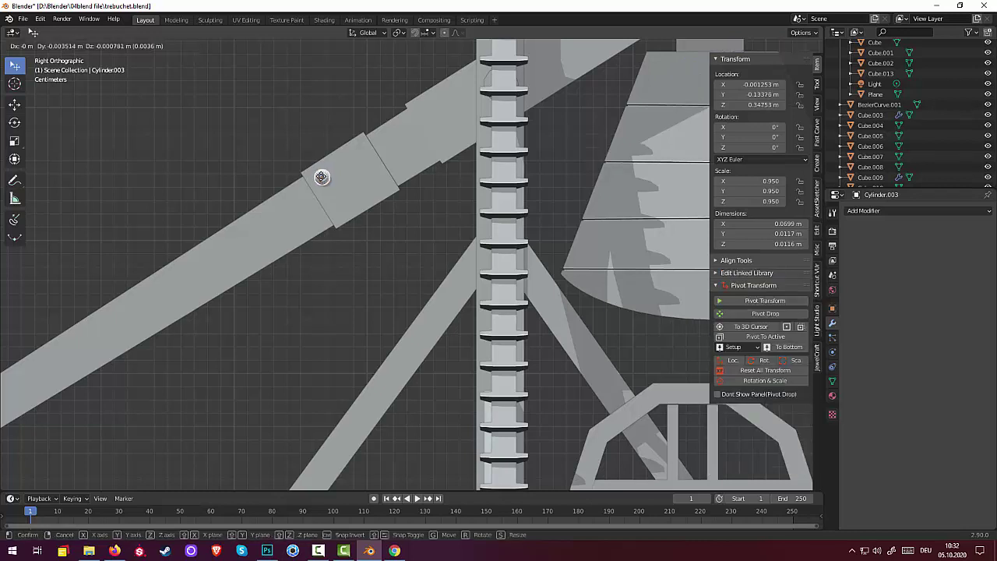
click(322, 177)
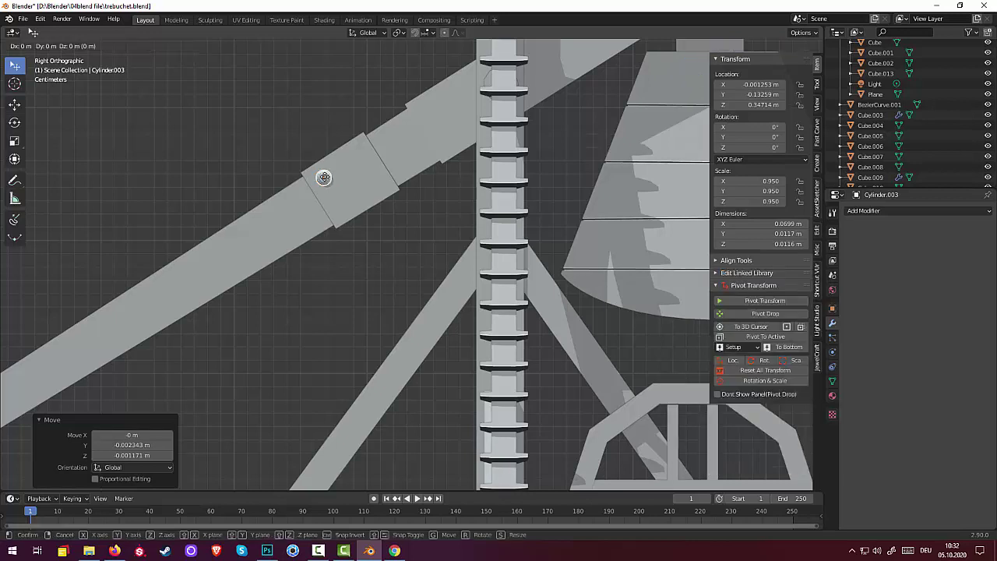
key(g)
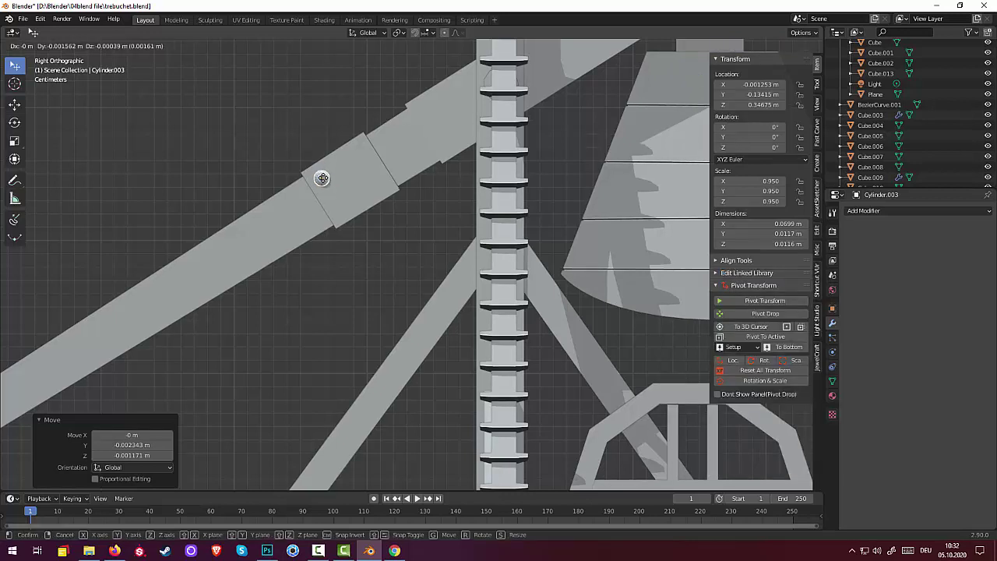
click(322, 177)
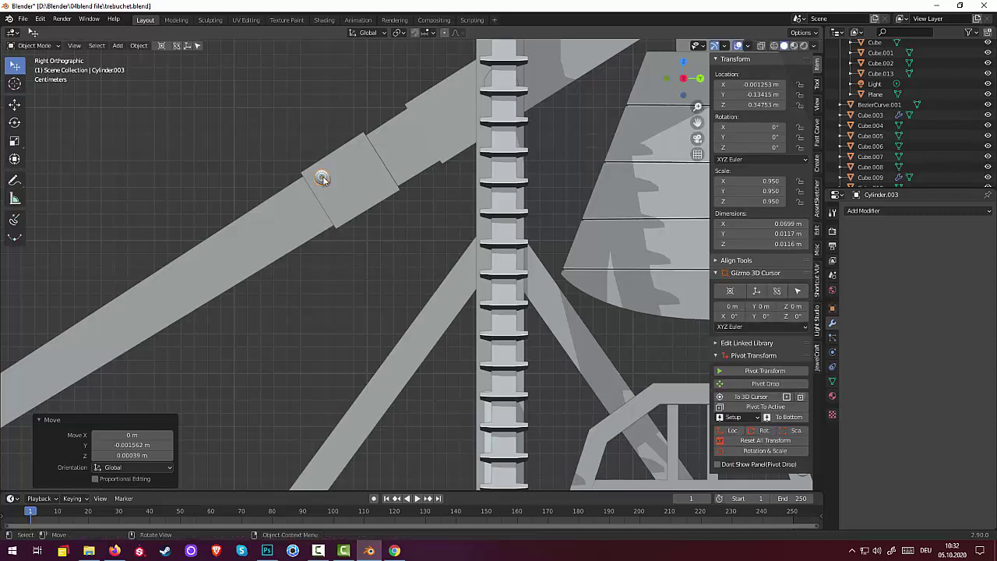
Duplicate the bolt onto the plate until four bolts form a square, ending with Cylinder.006
key(shift+d)
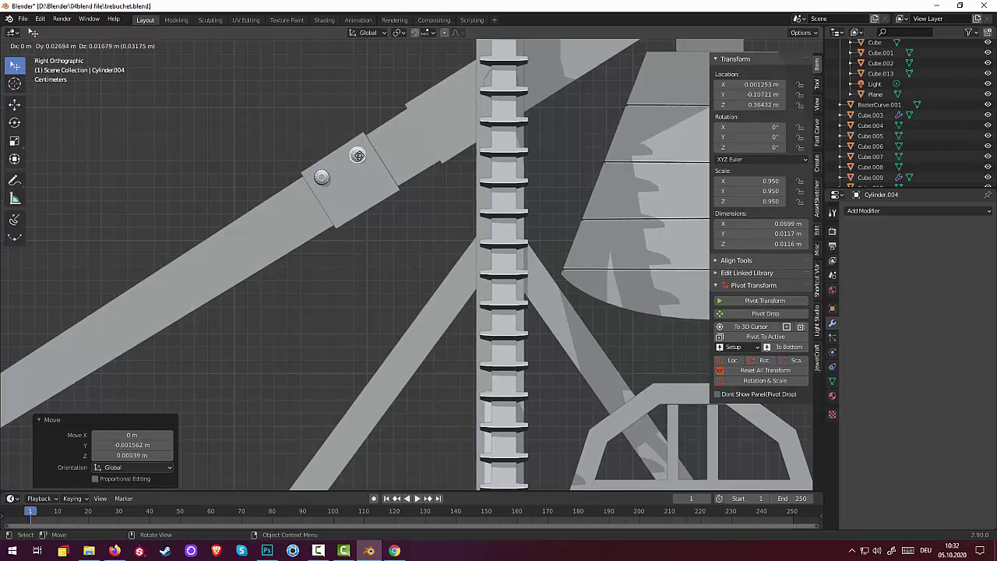
click(358, 155)
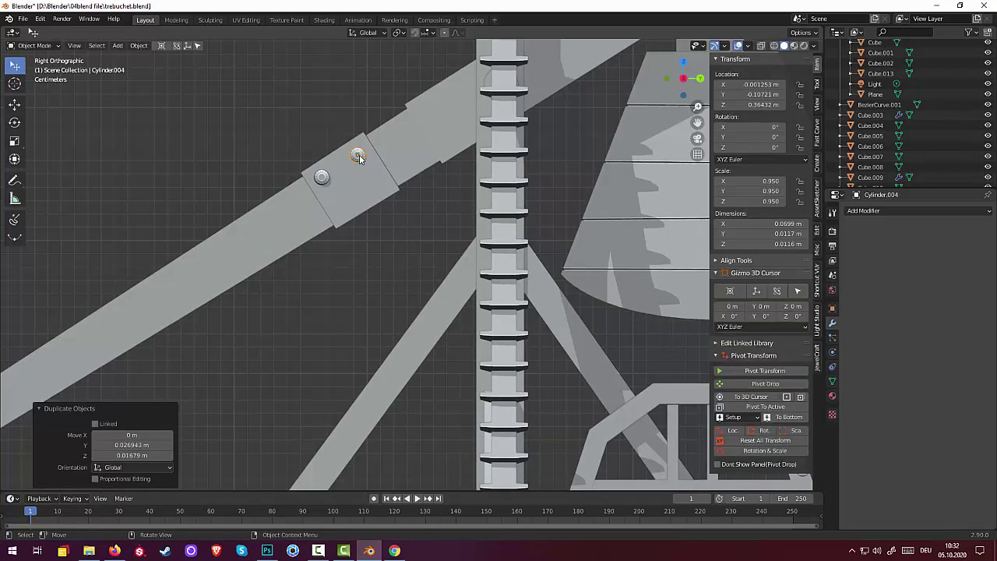
key(shift+d)
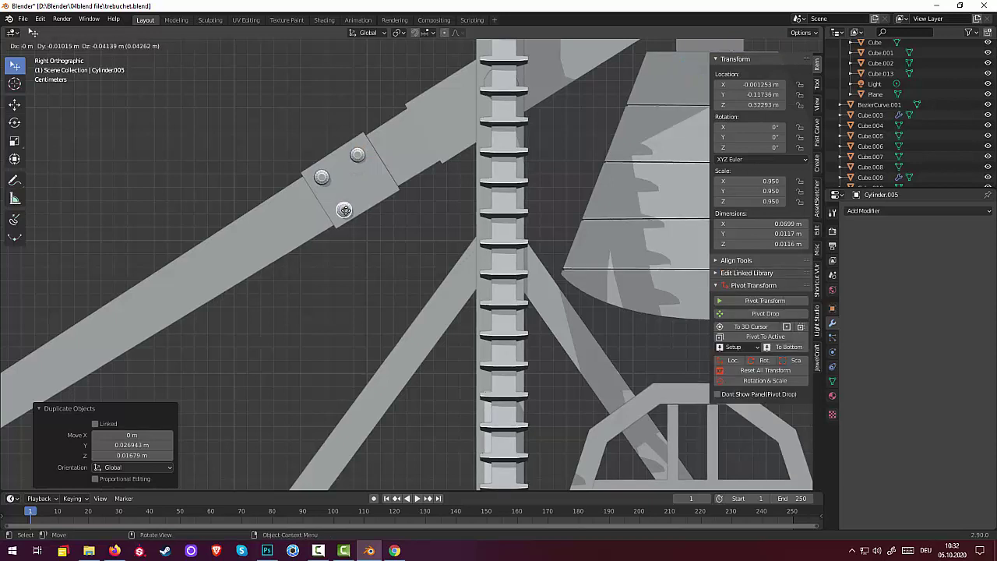
click(341, 207)
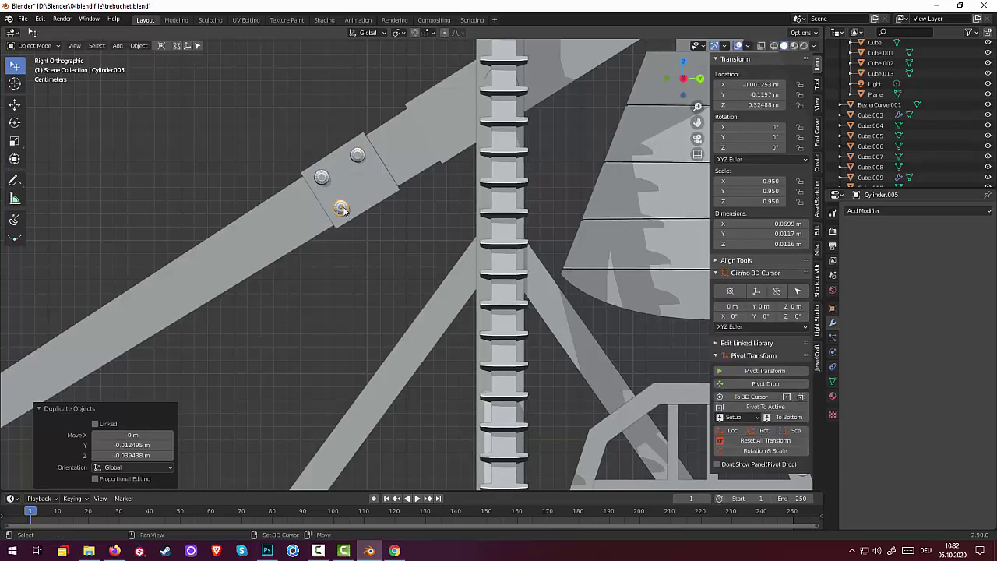
key(shift+d)
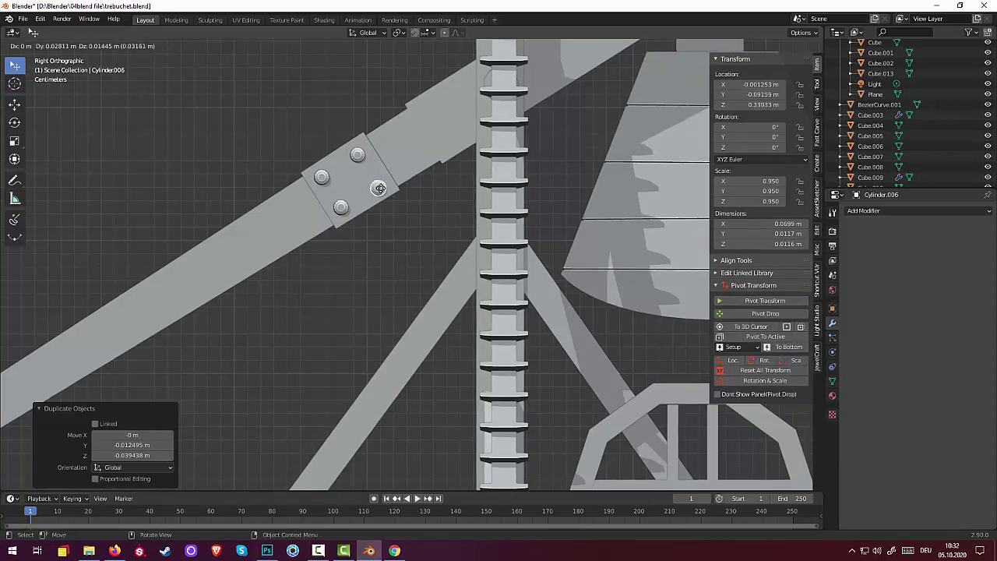
click(378, 187)
mouse_move(379, 187)
middle_down()
mouse_move(426, 236)
mouse_move(553, 250)
mouse_move(548, 272)
mouse_move(443, 265)
mouse_move(478, 256)
middle_up()
scroll(478, 257, up, 1)
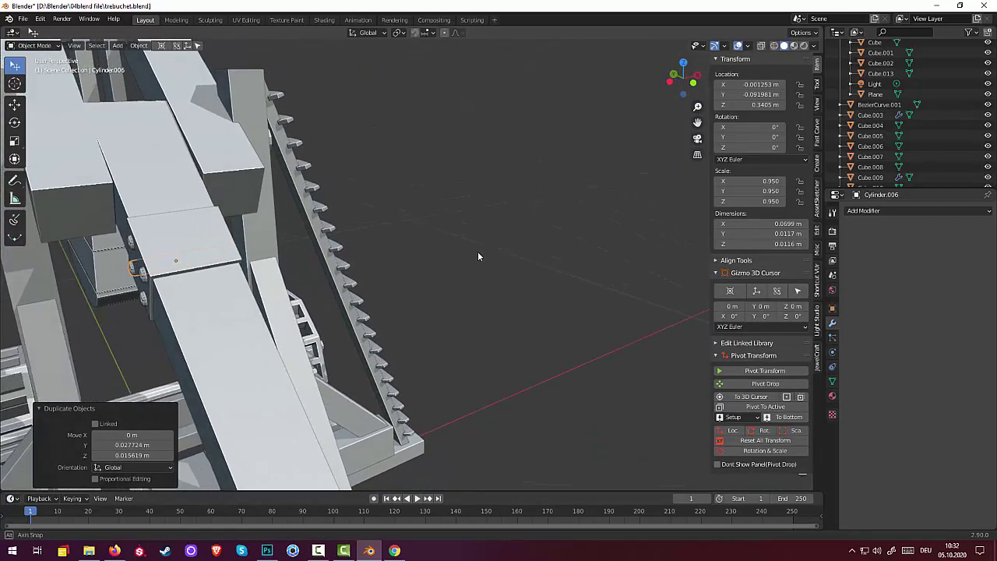
Duplicate a plate bolt as Cylinder.007 and turn the copy 90° about Y
click(131, 243)
middle_drag(226, 239, 159, 255)
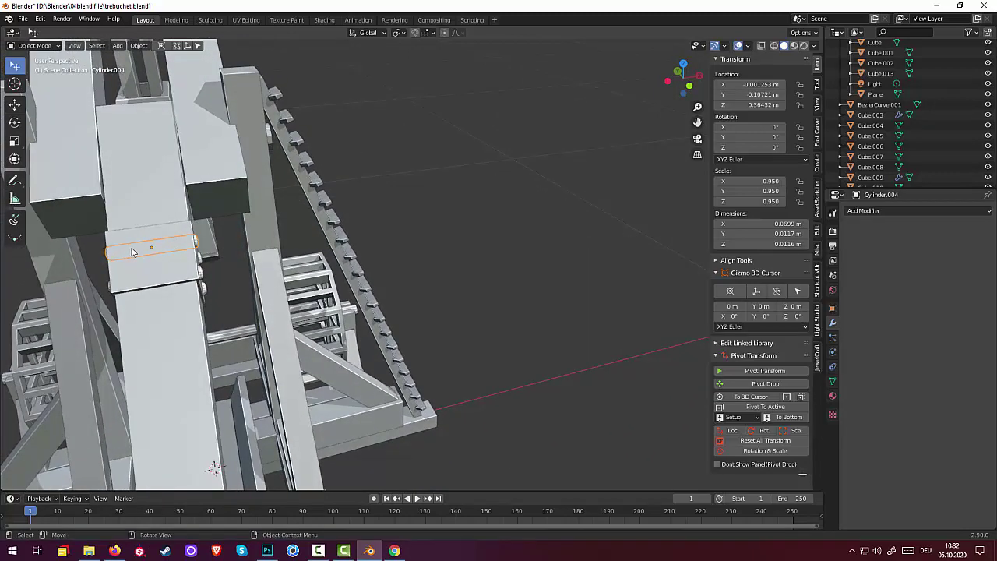
key(shift)
key(shift+d)
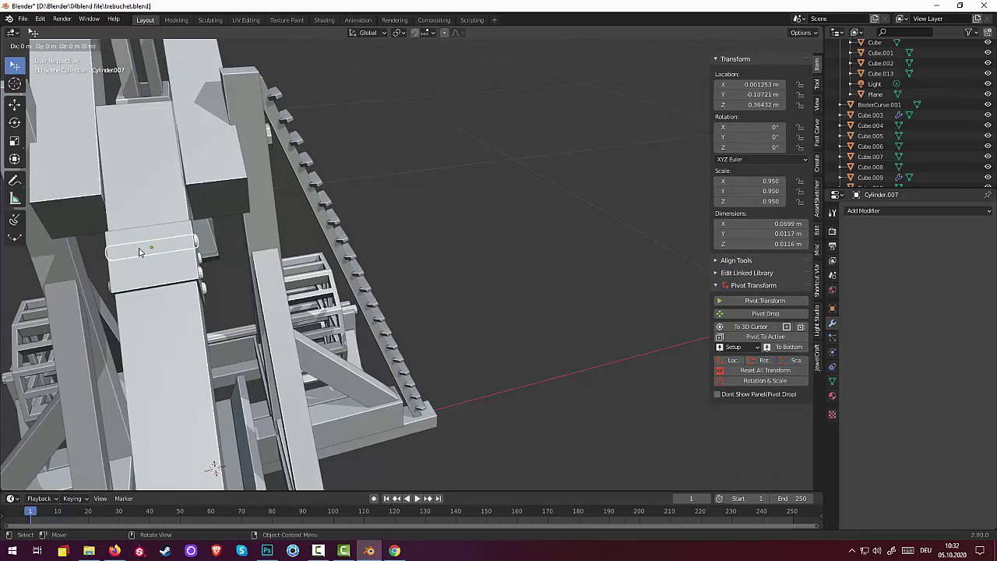
key(r)
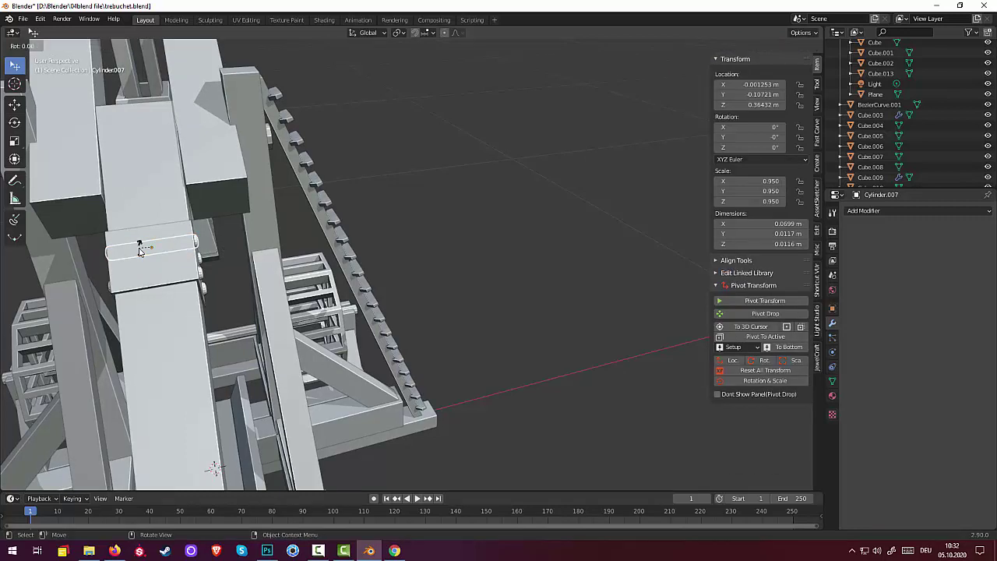
text(y)
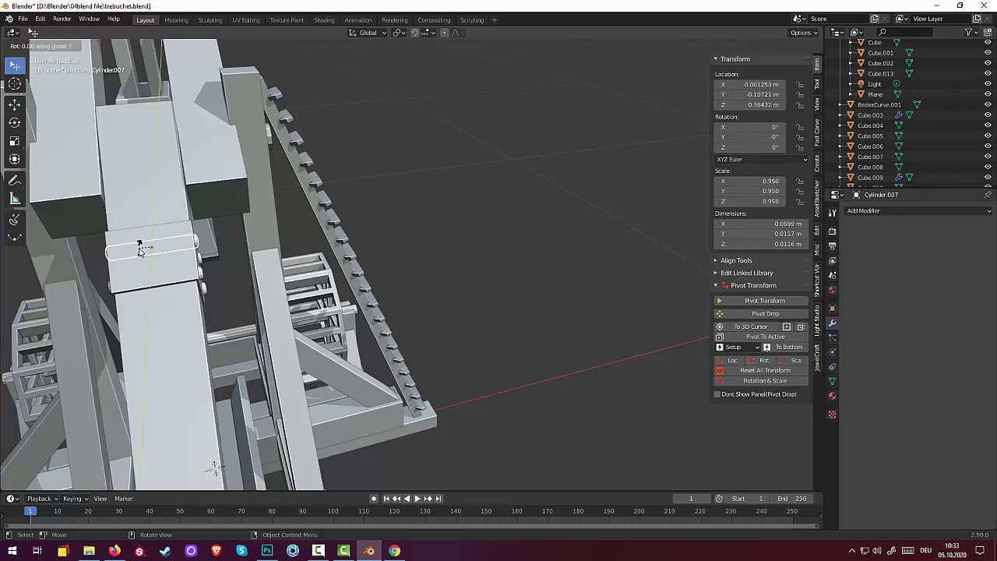
text(90)
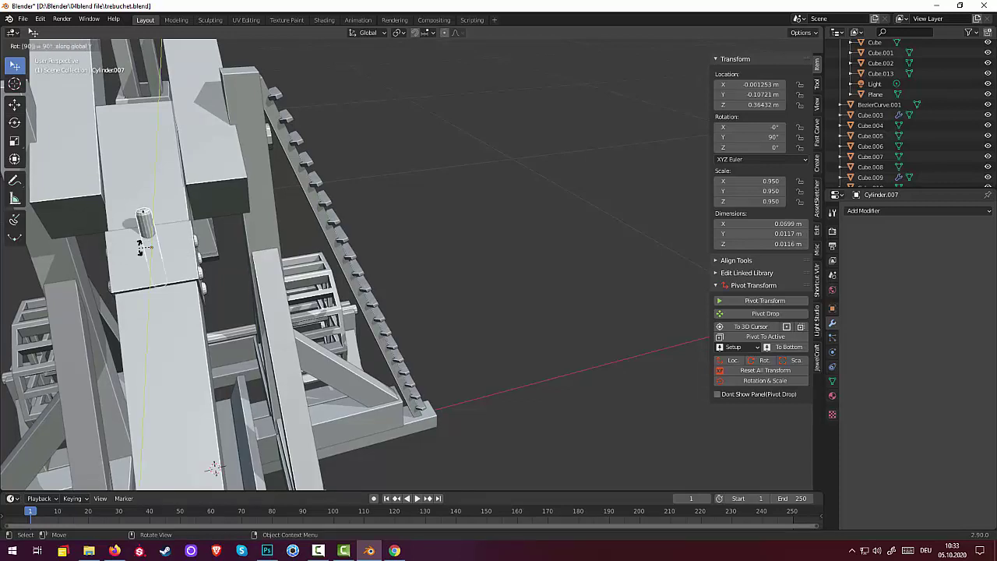
text(x)
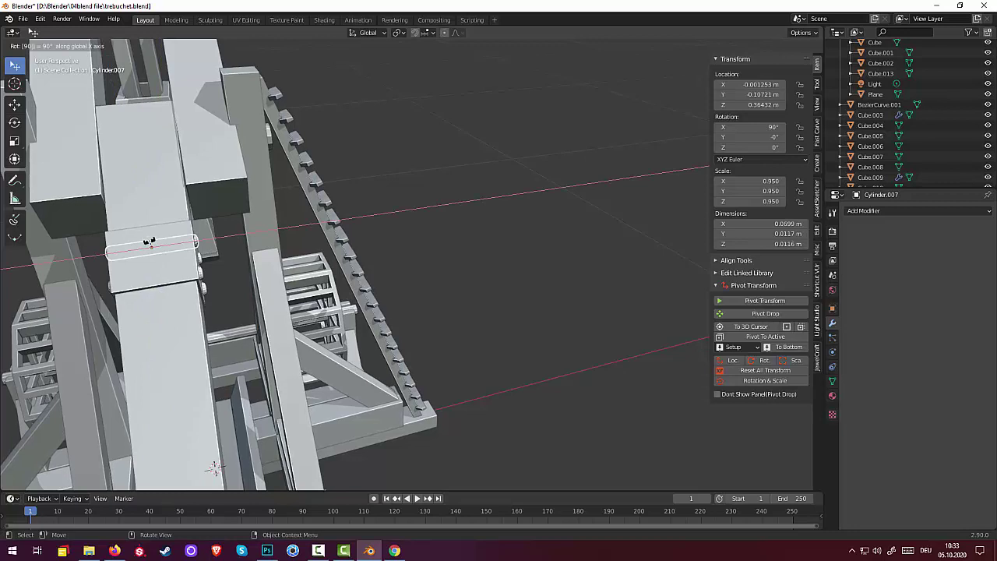
text(r)
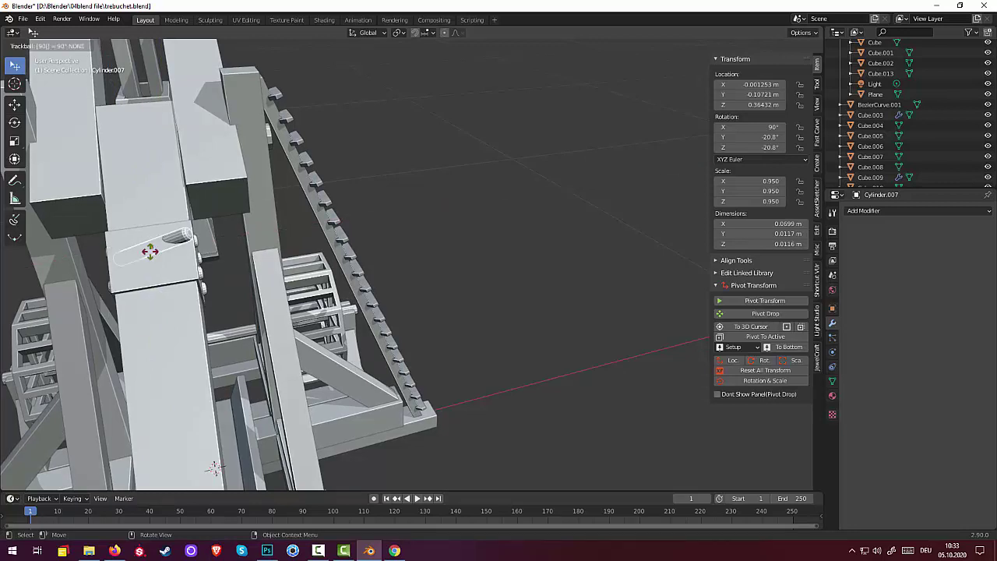
text(90)
key(Escape)
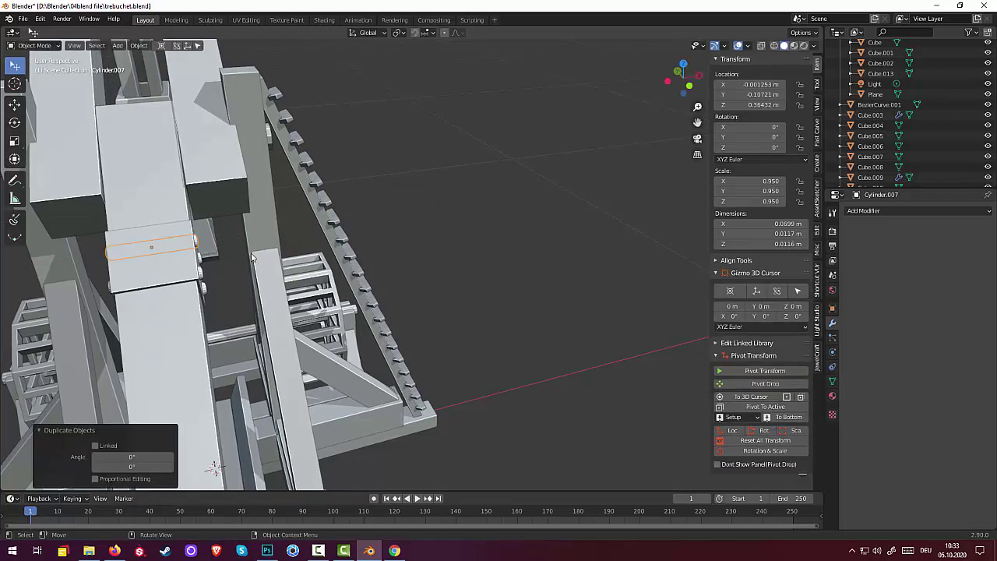
text(r)
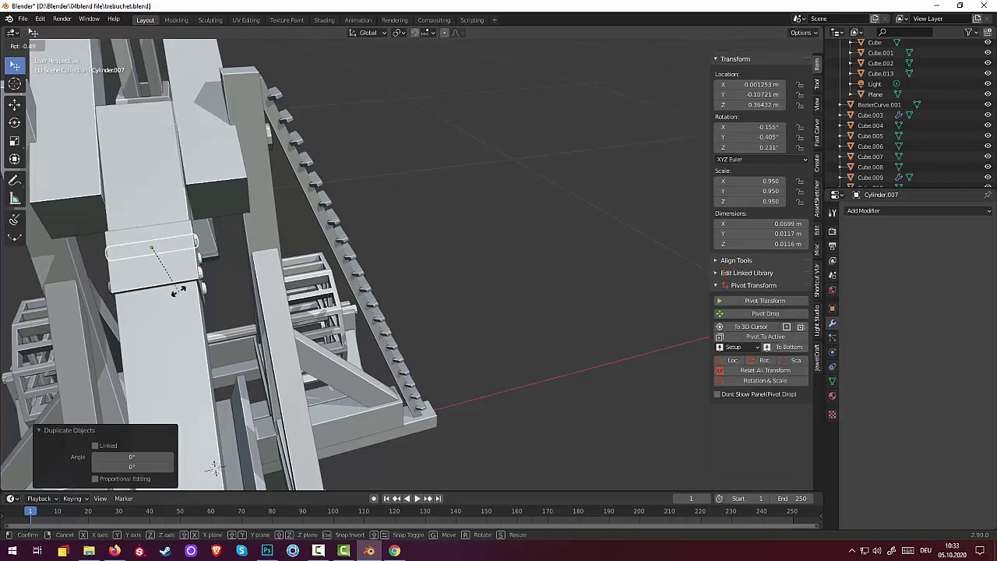
text(y90)
key(Return)
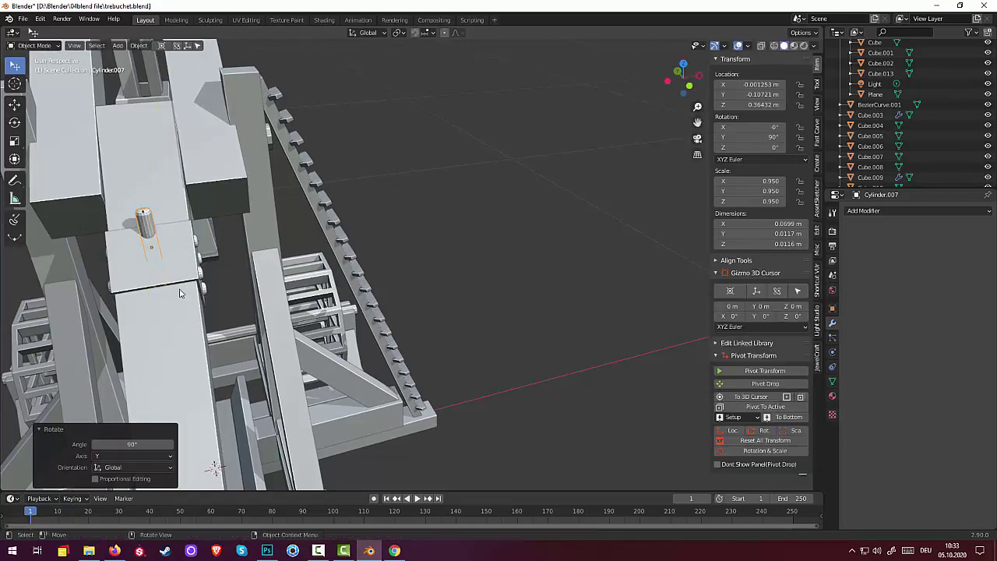
mouse_move(239, 268)
middle_down()
mouse_move(281, 244)
mouse_move(374, 244)
middle_up()
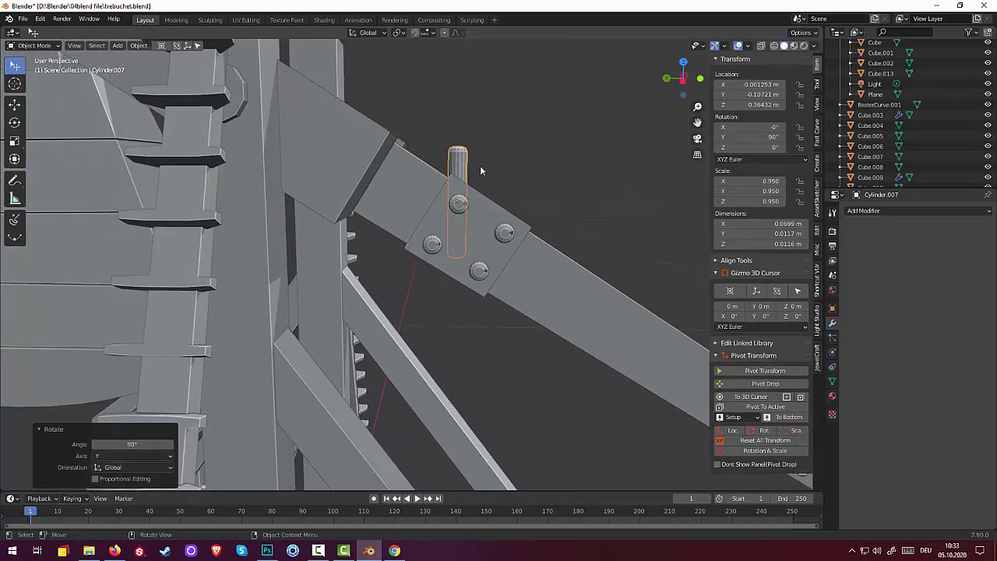
Tilt Cylinder.007 along the arm, shorten it to 0.0633 m, and seat it over the bolts
key(r)
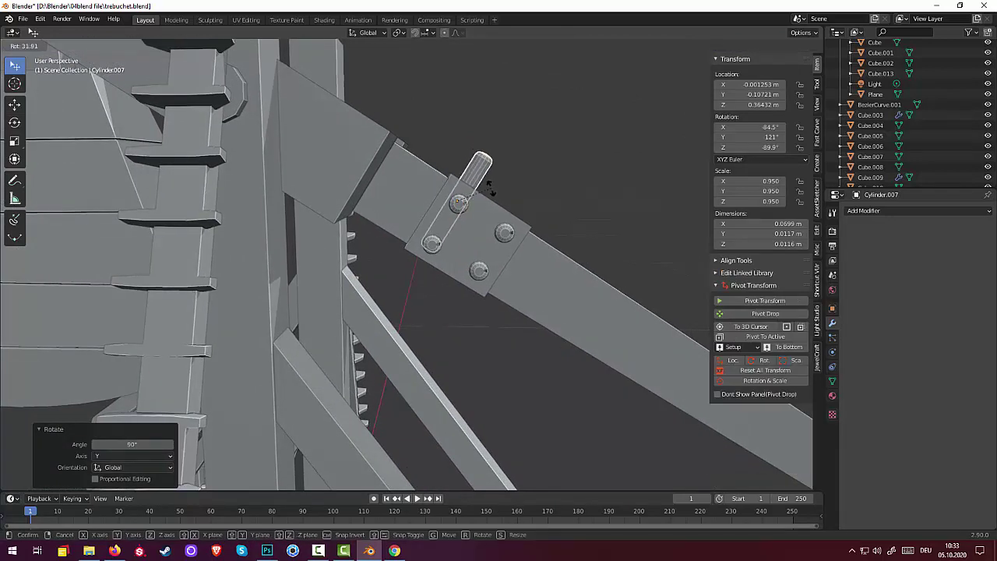
click(481, 176)
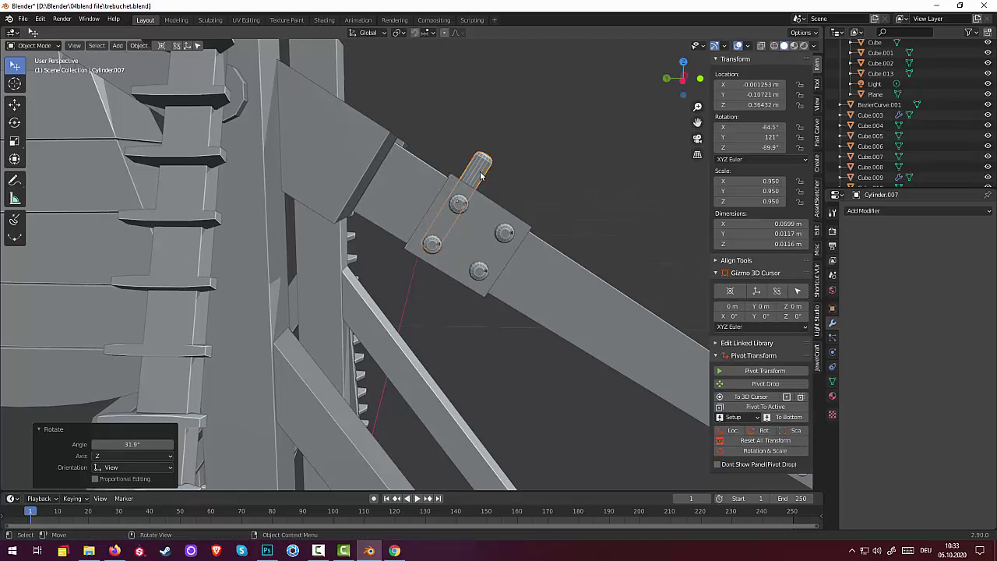
key(g)
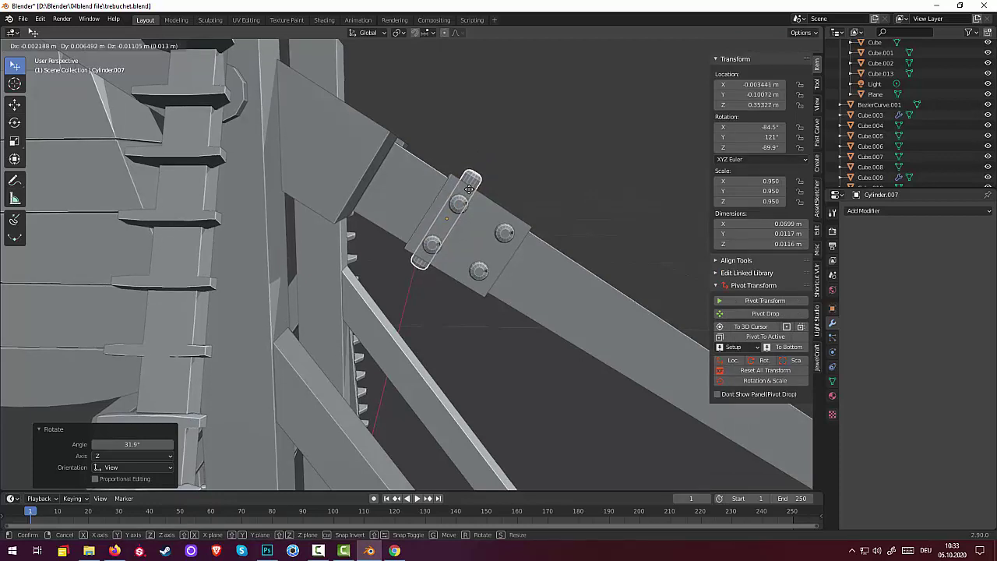
click(486, 189)
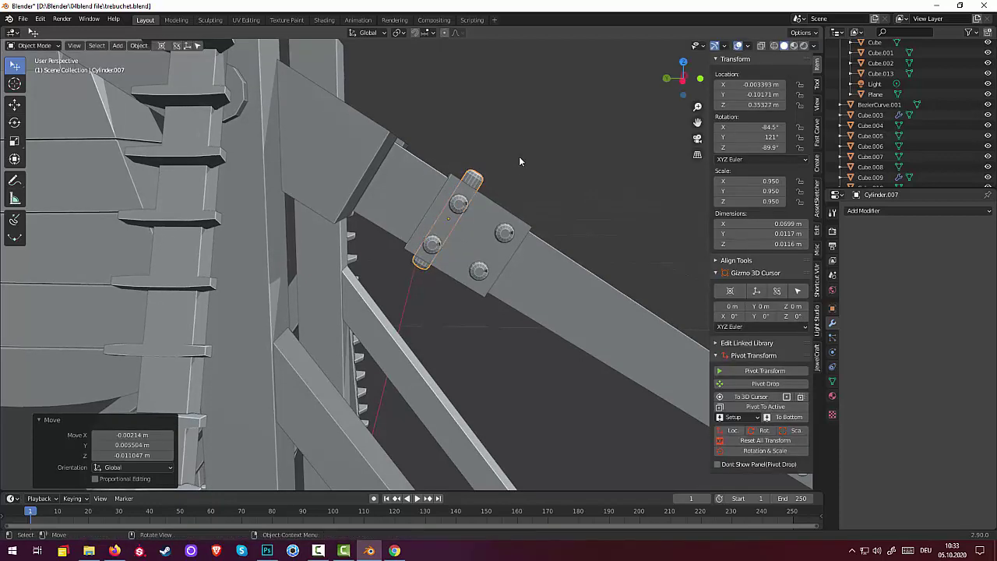
key(s)
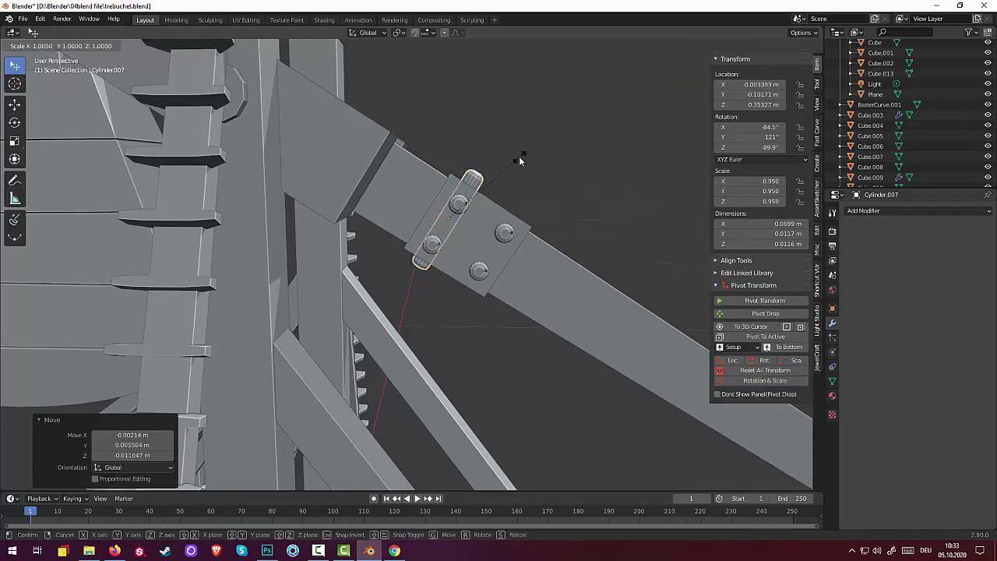
key(z)
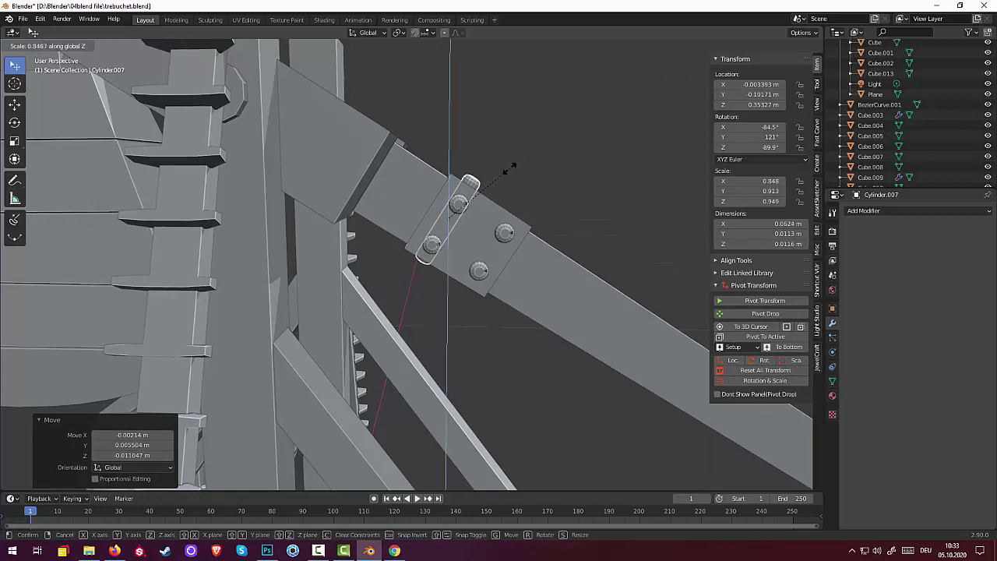
click(510, 168)
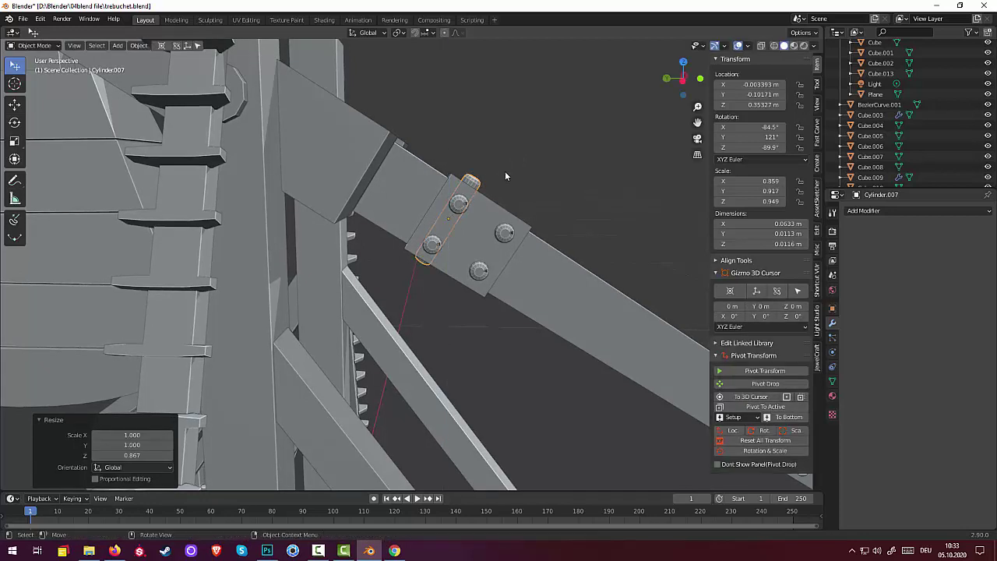
key(g)
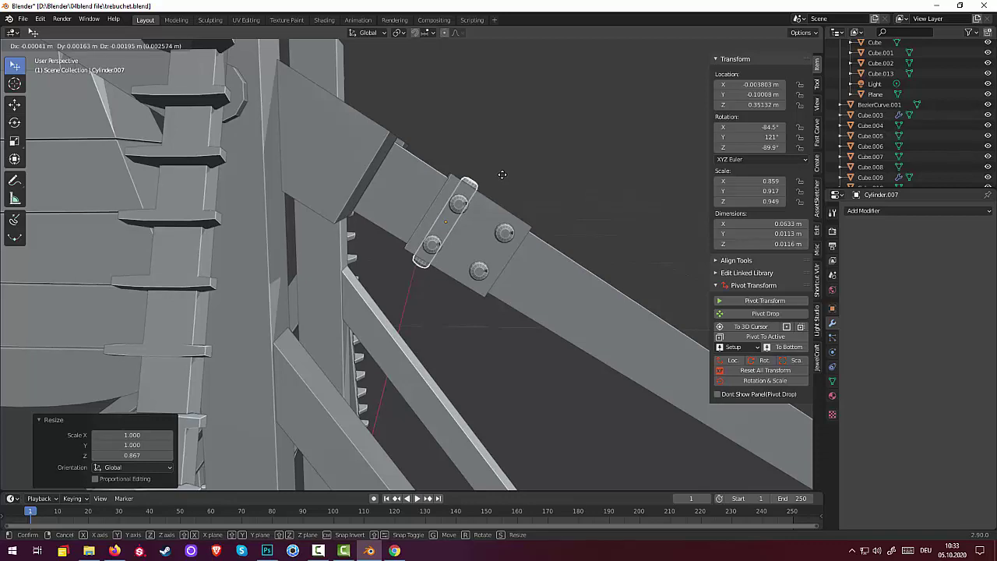
click(504, 176)
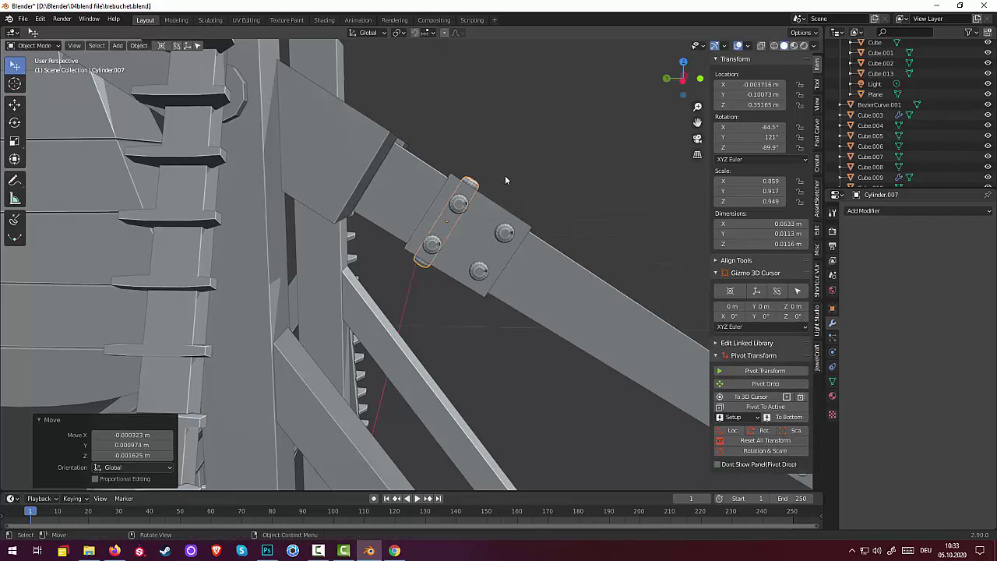
From the top view, reposition the angled rod over the plate's left bolt column
scroll(508, 178, down, 2)
middle_drag(525, 178, 446, 223)
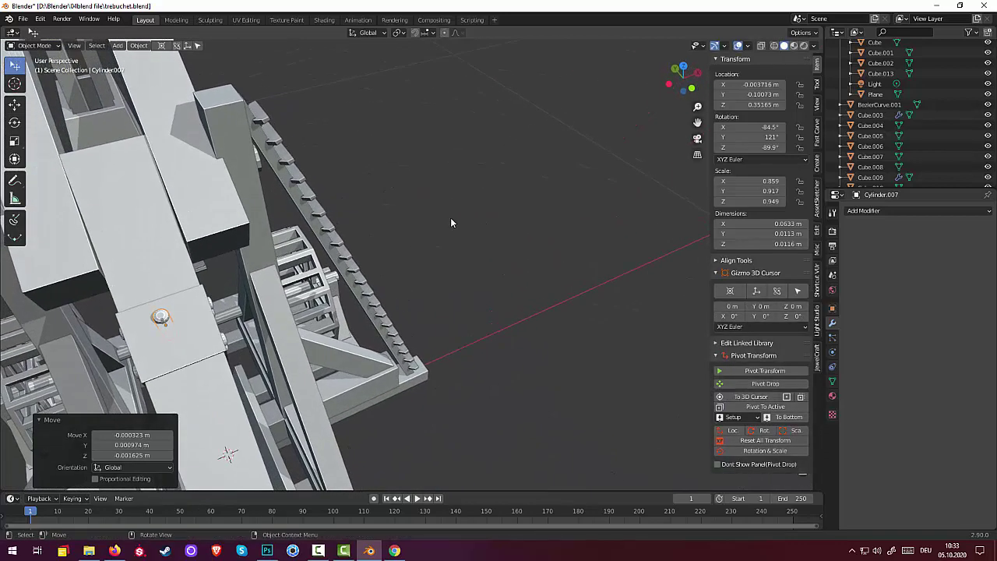
key(KP_7)
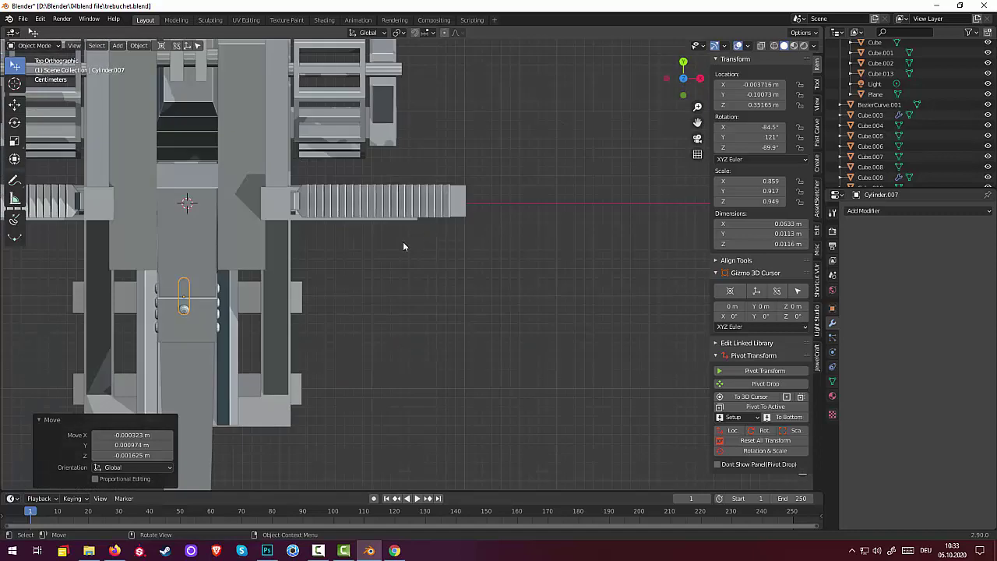
scroll(187, 352, up, 2)
mouse_move(195, 314)
middle_down()
mouse_move(225, 303)
mouse_move(144, 324)
mouse_move(179, 327)
middle_up()
key(KP_7)
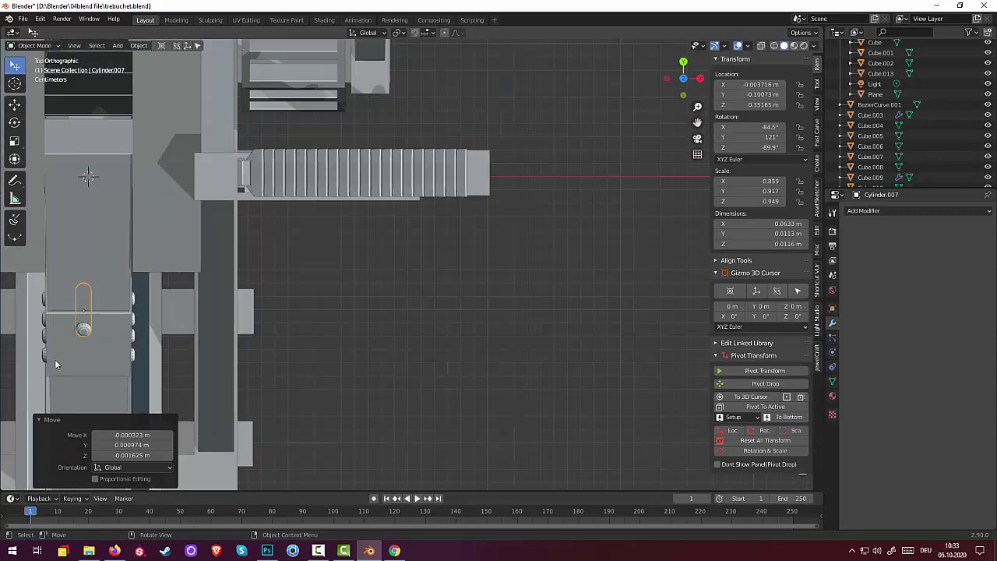
key(KP_Decimal)
shift+scroll(322, 233, down, 3)
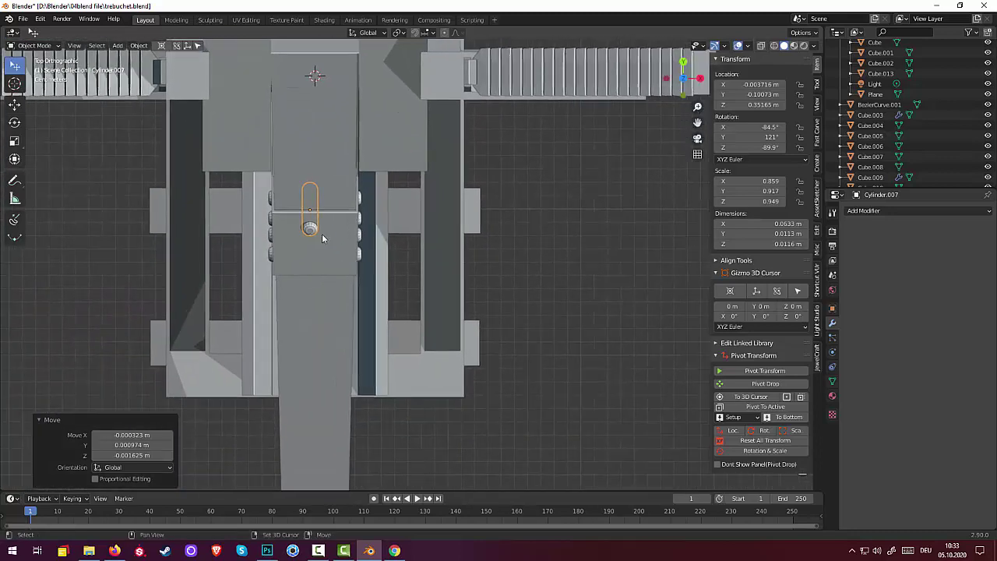
key(g)
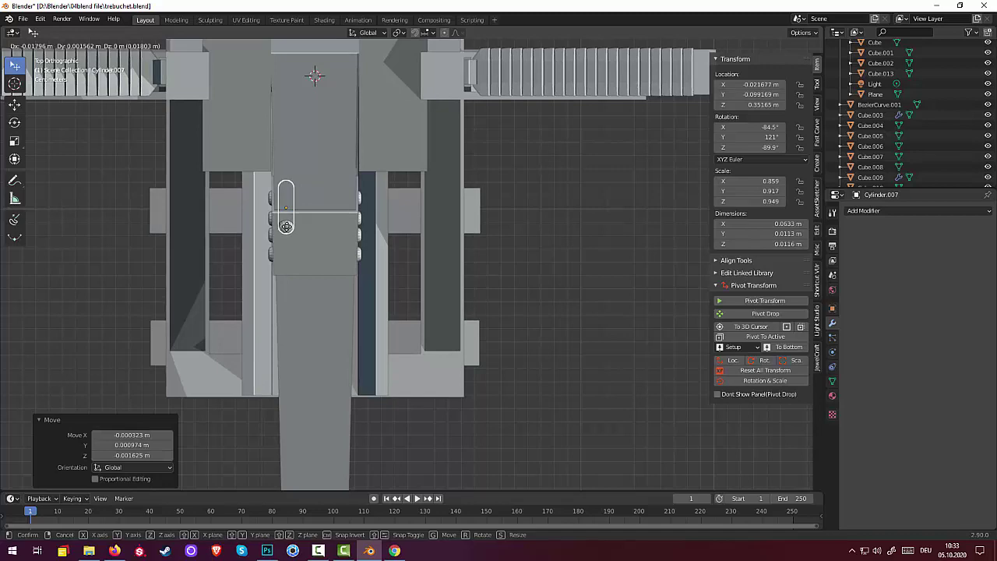
click(286, 226)
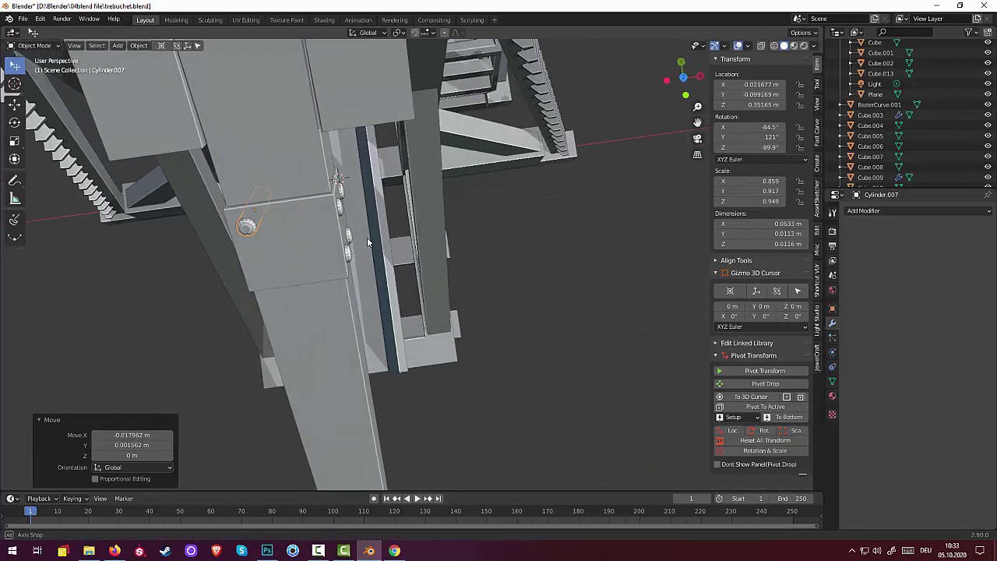
mouse_move(346, 248)
middle_down()
mouse_move(444, 161)
mouse_move(359, 226)
middle_up()
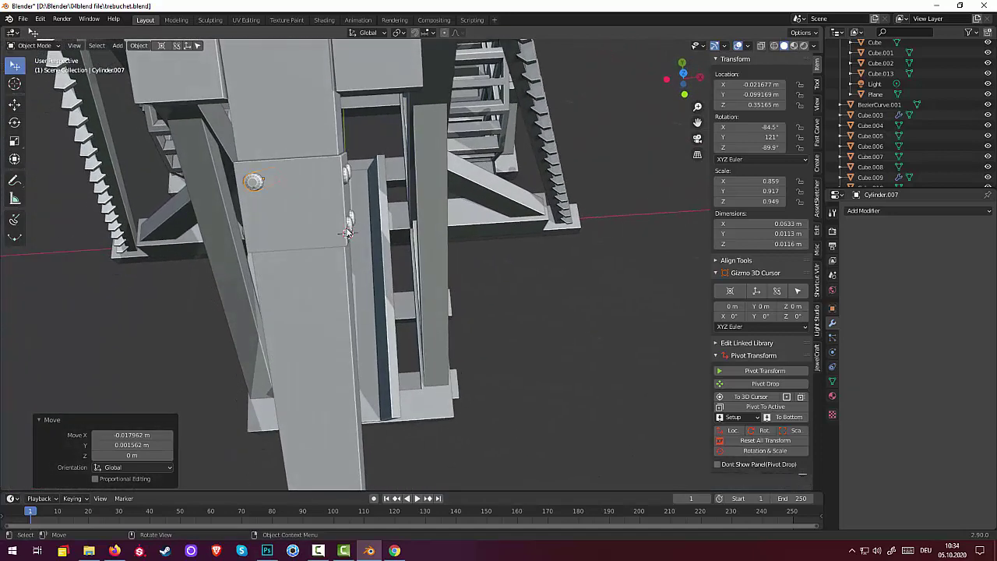
key(KP_7)
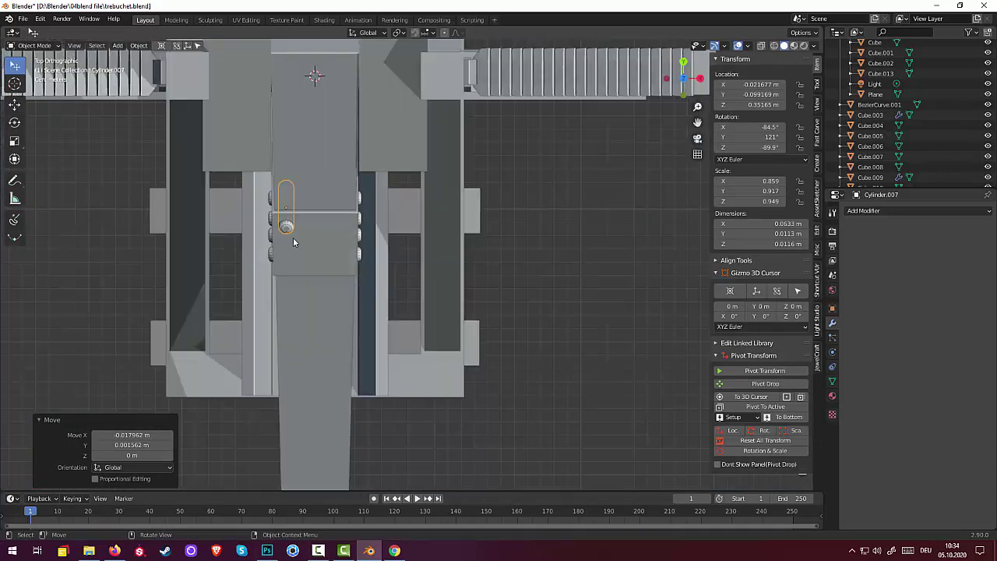
Duplicate the rod 0.0406 m along X as Cylinder.008 and select both rods
key(shift+d)
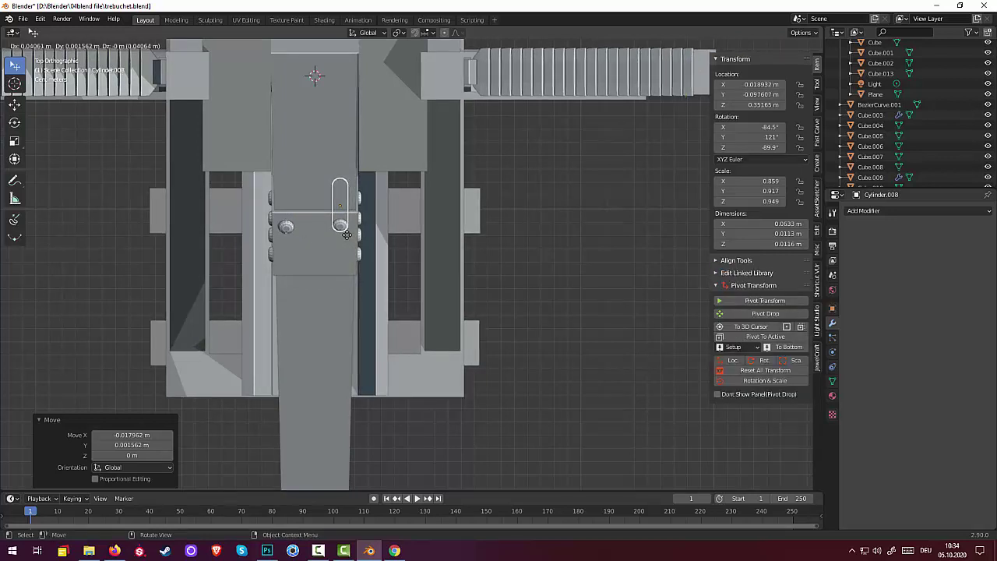
key(y)
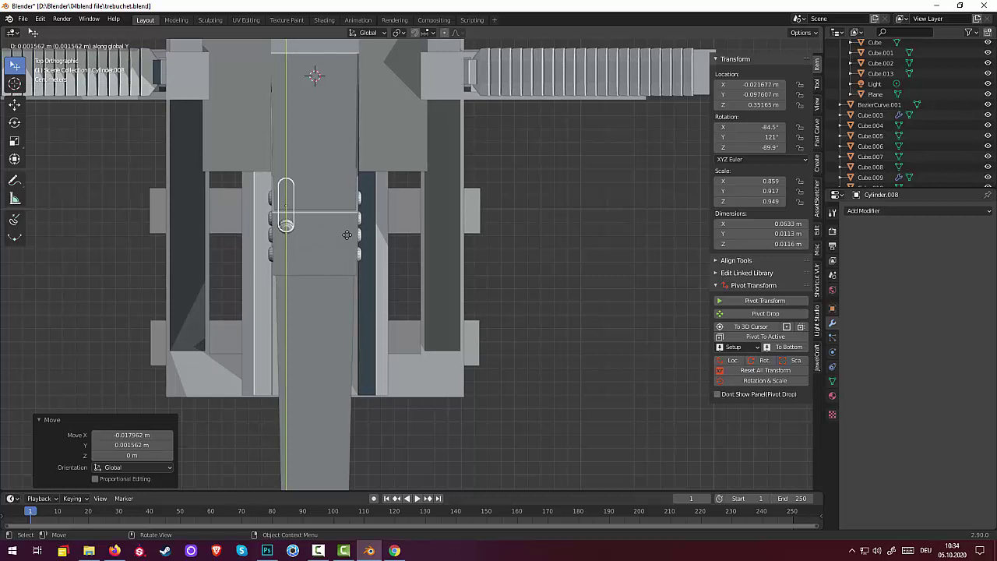
key(x)
click(346, 233)
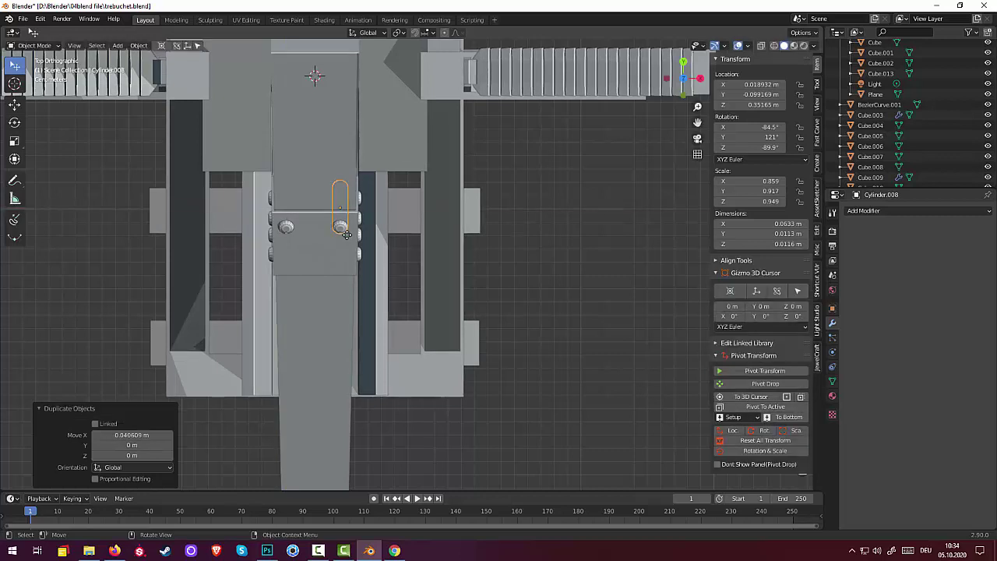
click(286, 228)
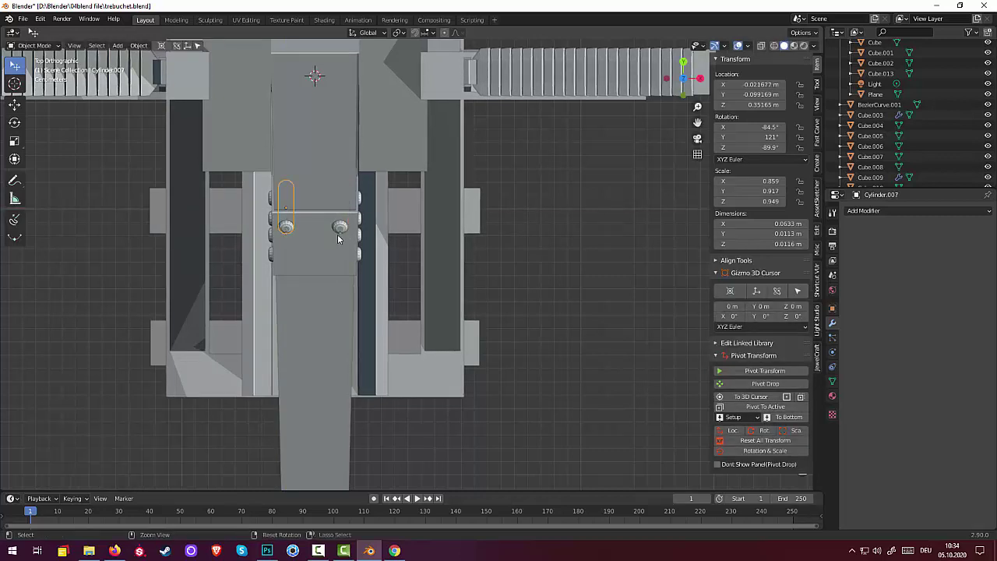
click(339, 232)
shift+click(285, 230)
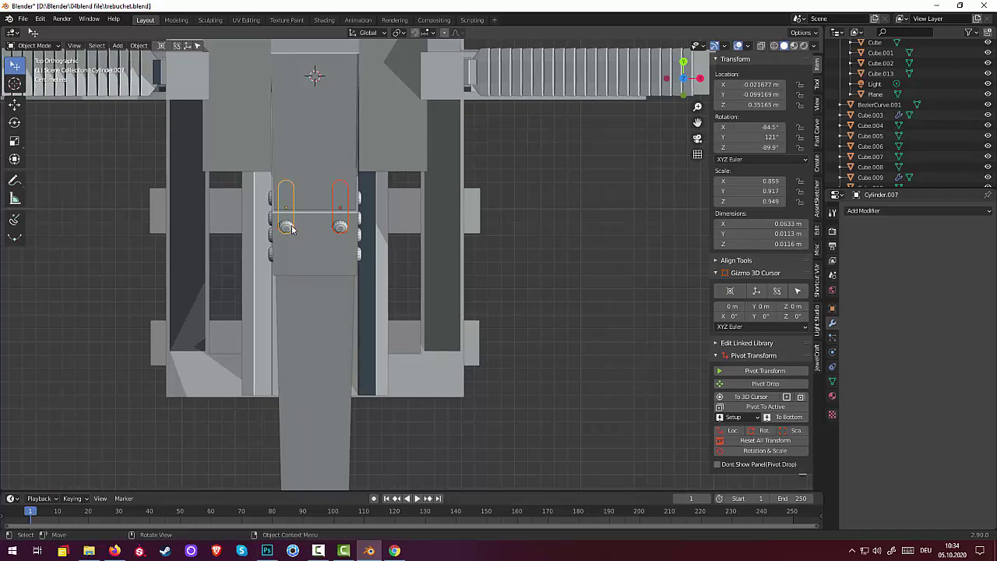
mouse_move(354, 243)
middle_down()
mouse_move(473, 142)
mouse_move(418, 196)
middle_up()
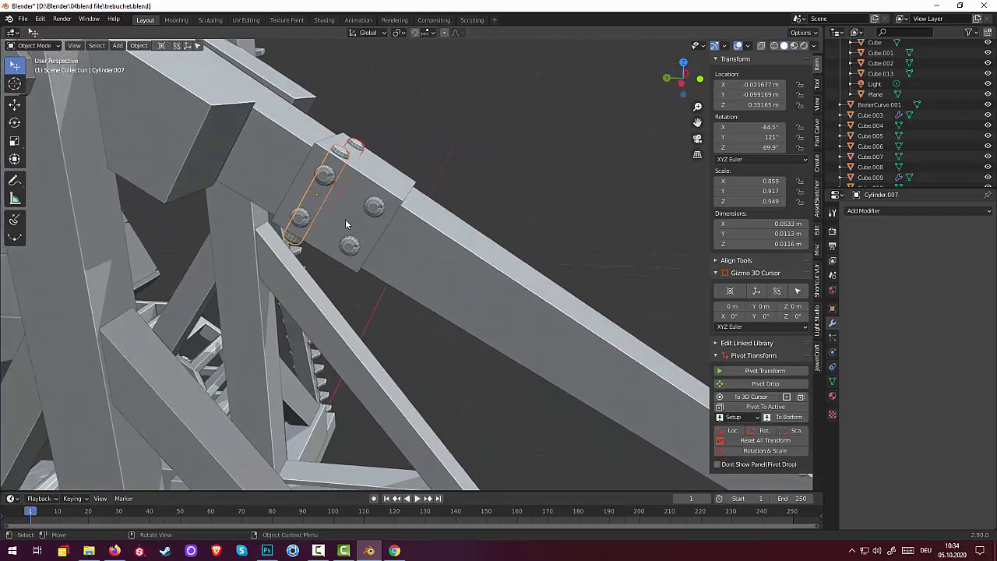
Duplicate the bolt lower onto the joint plate, shorten it along Z, and reposition it
key(shift+d)
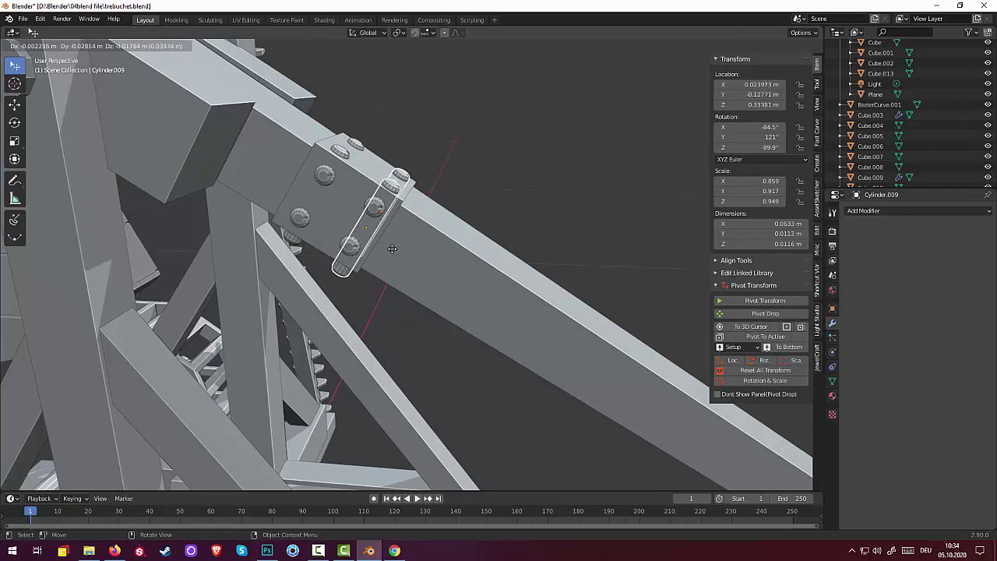
click(392, 249)
middle_drag(416, 272, 441, 228)
key(s)
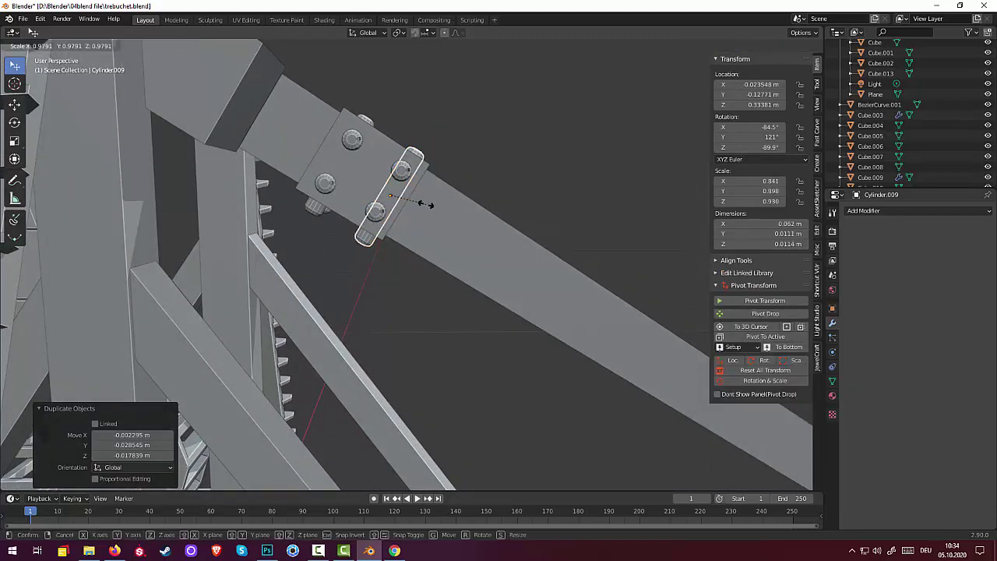
key(z)
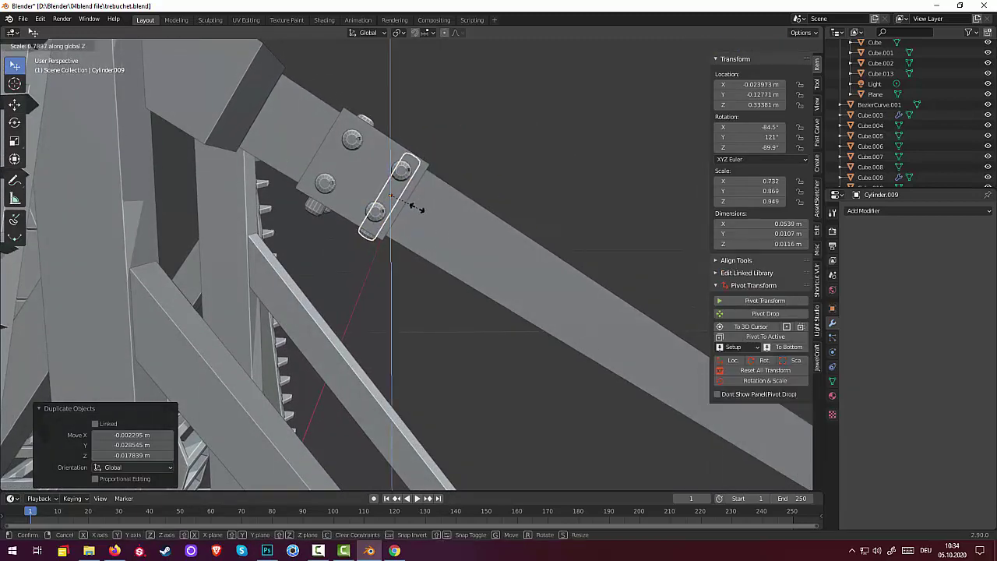
click(419, 208)
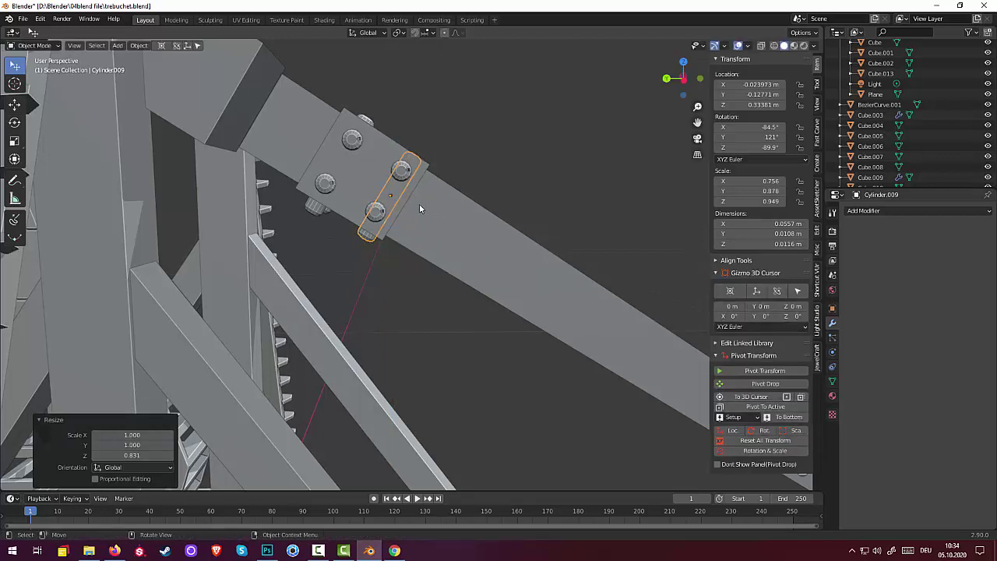
key(g)
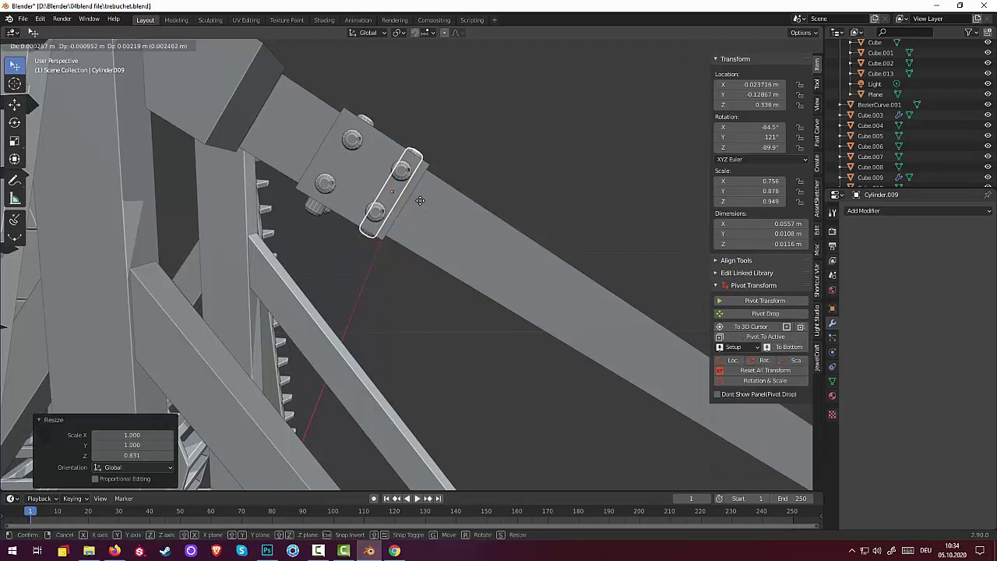
click(421, 200)
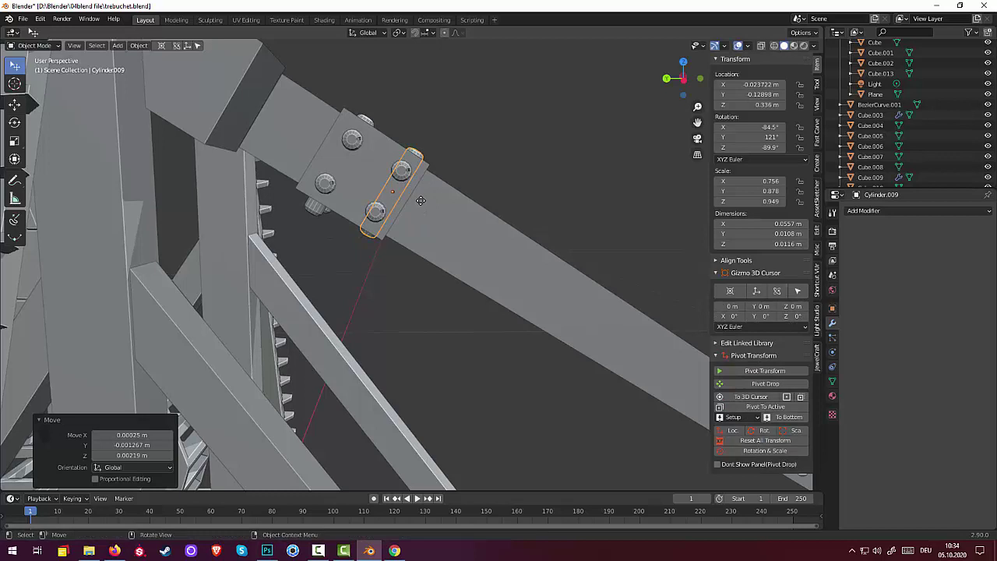
Shorten the upper bolt piece 0.864× along Z to 0.0572 m
click(317, 212)
key(shift+d)
click(347, 197)
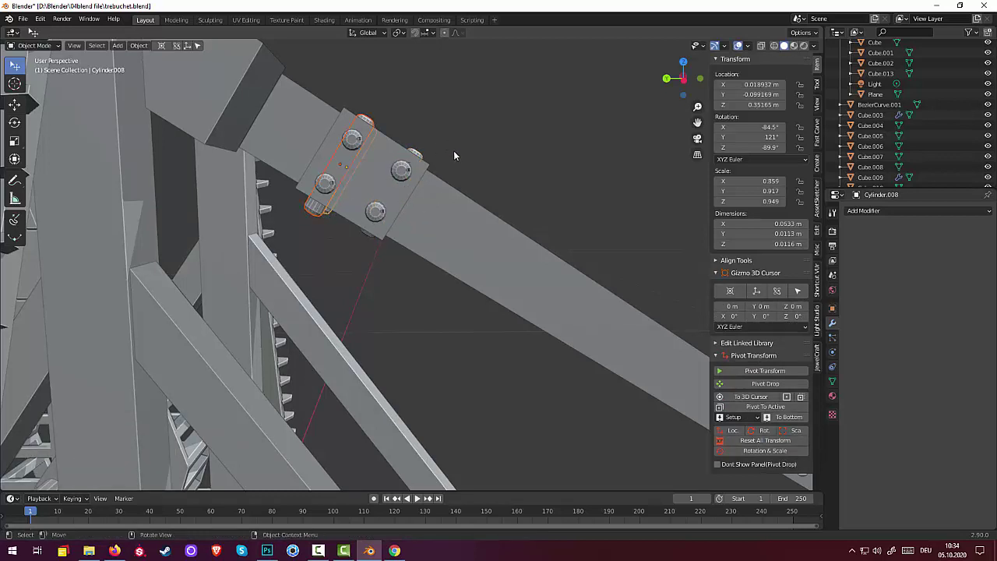
key(s)
key(z)
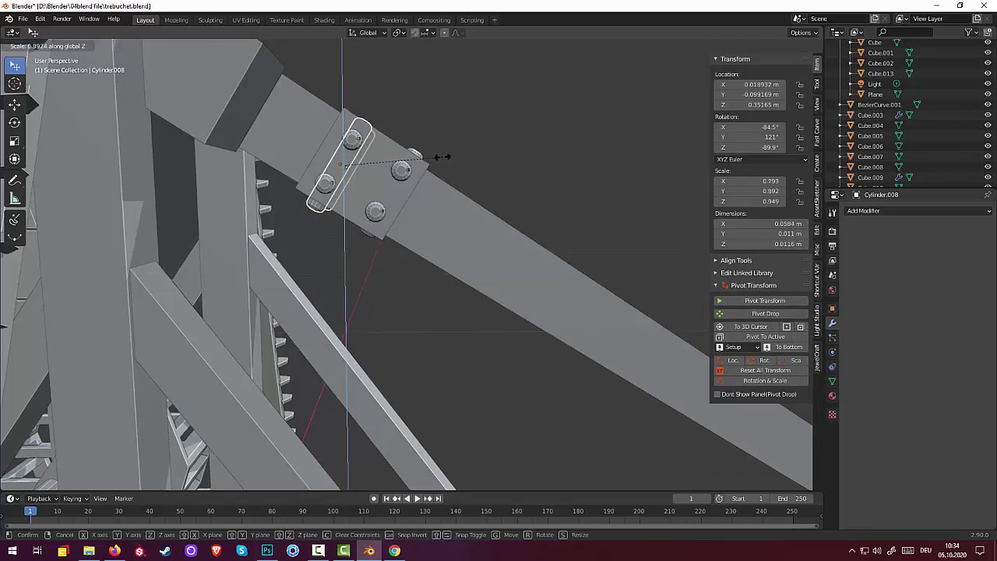
click(440, 161)
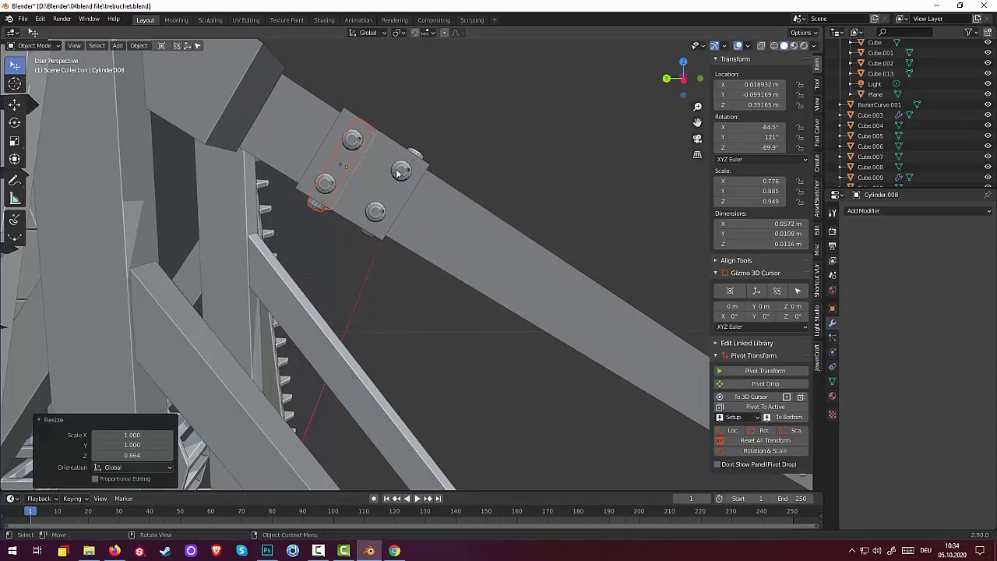
key(g)
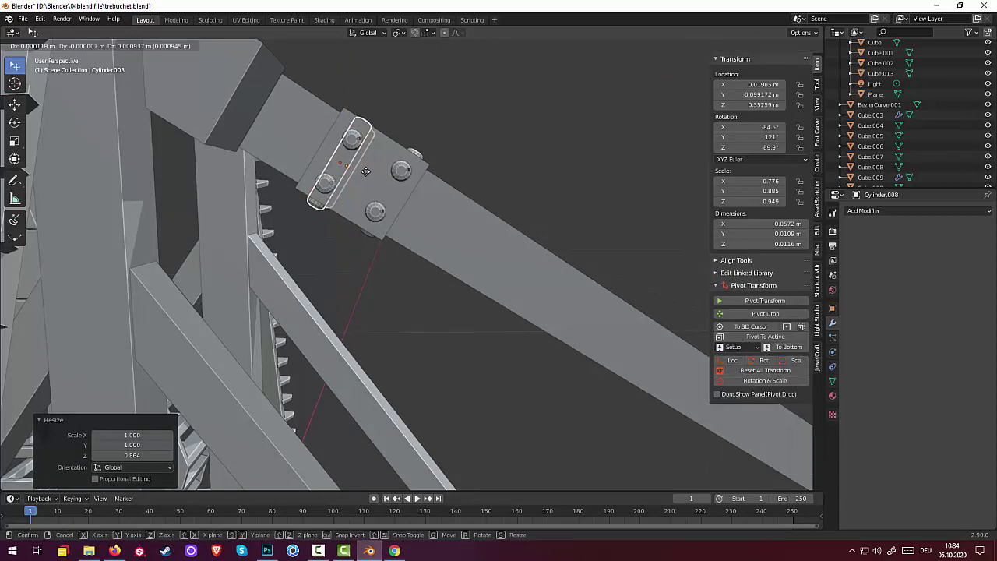
right_click(366, 171)
Switch to top view and reposition the lower-left bolt on the plate
click(437, 231)
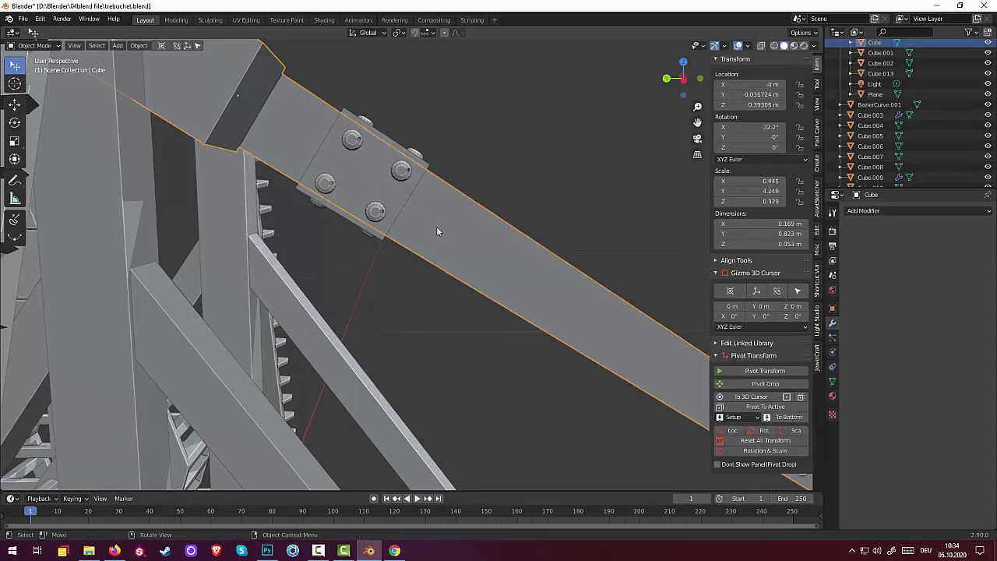
mouse_move(477, 226)
middle_down()
mouse_move(381, 267)
mouse_move(333, 242)
middle_up()
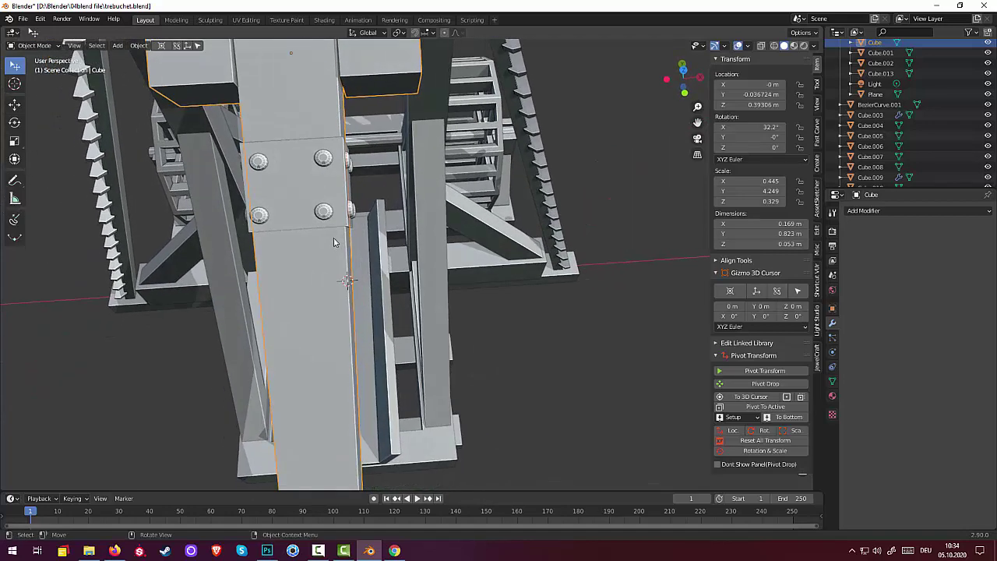
key(KP_7)
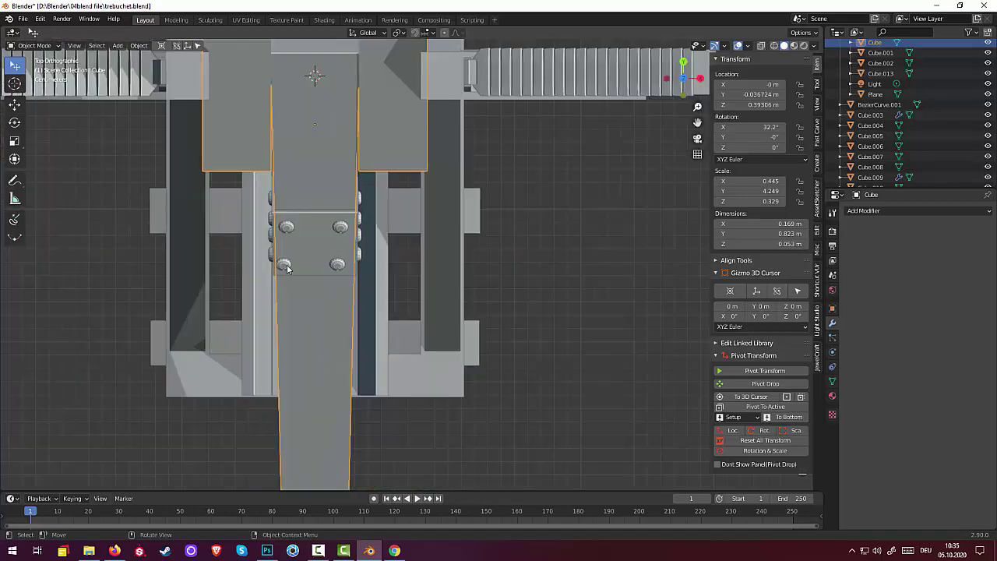
click(284, 265)
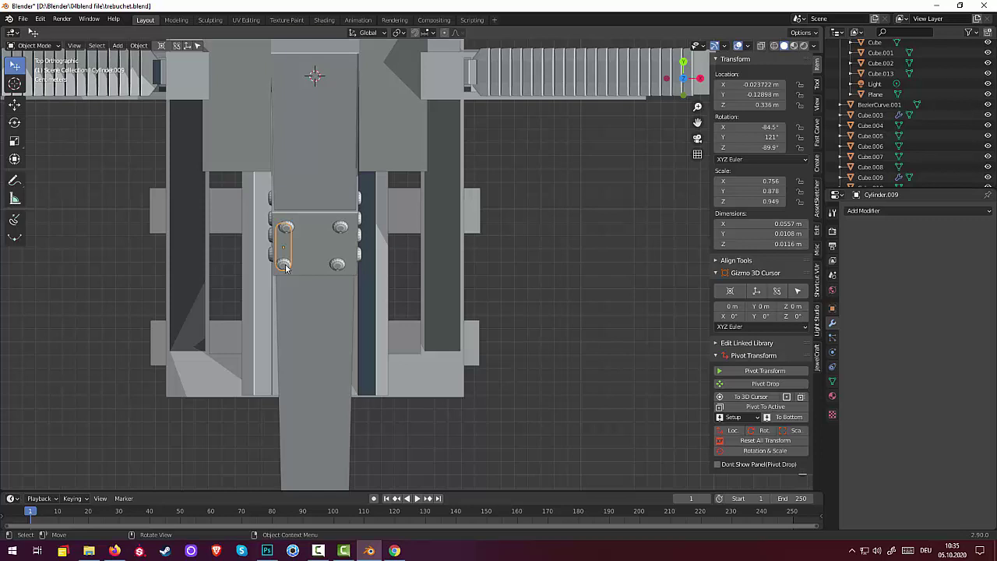
key(g)
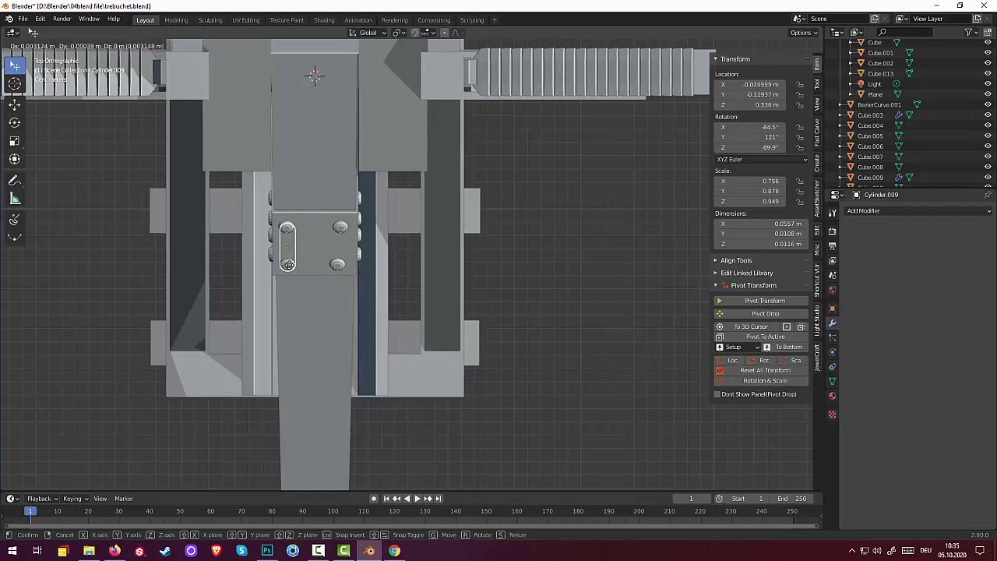
click(288, 265)
Place a bolt copy (Cylinder.010) in the plate's lower-right corner
click(341, 263)
key(g)
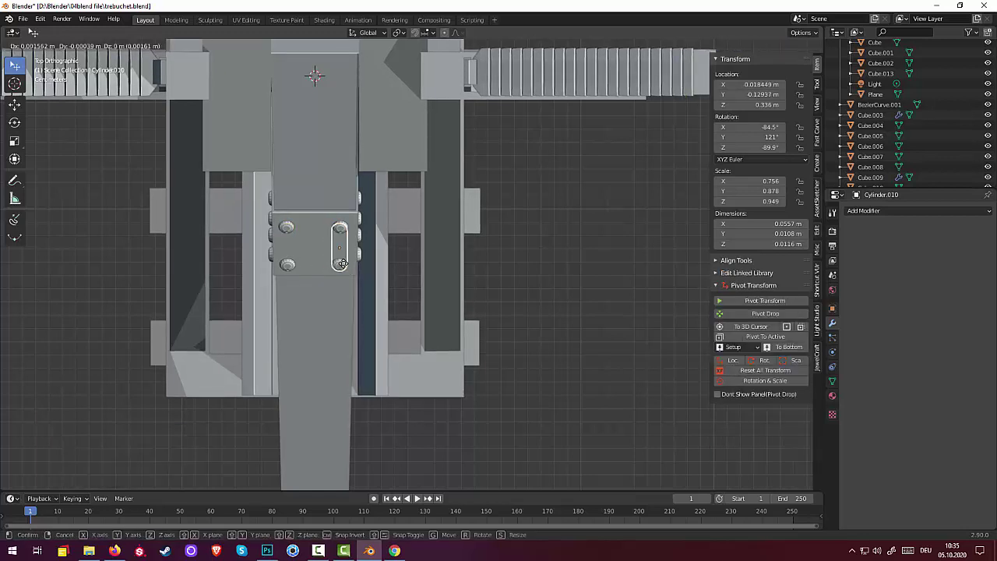
click(342, 263)
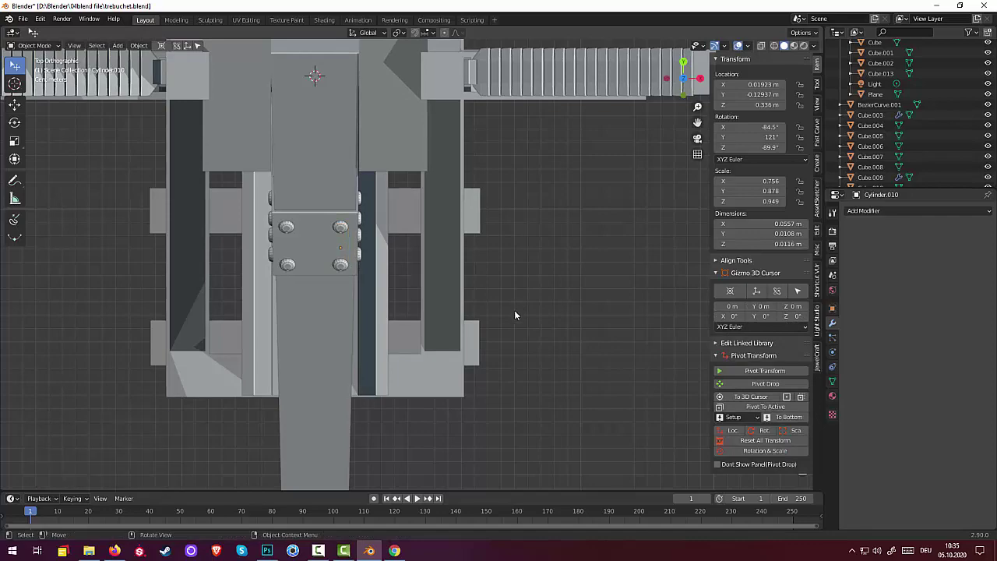
mouse_move(514, 316)
middle_down()
mouse_move(522, 241)
mouse_move(583, 208)
middle_up()
Zoom in on the arm joint and try selecting the plate with its bolts
scroll(584, 218, up, 1)
scroll(507, 206, up, 1)
scroll(334, 226, up, 2)
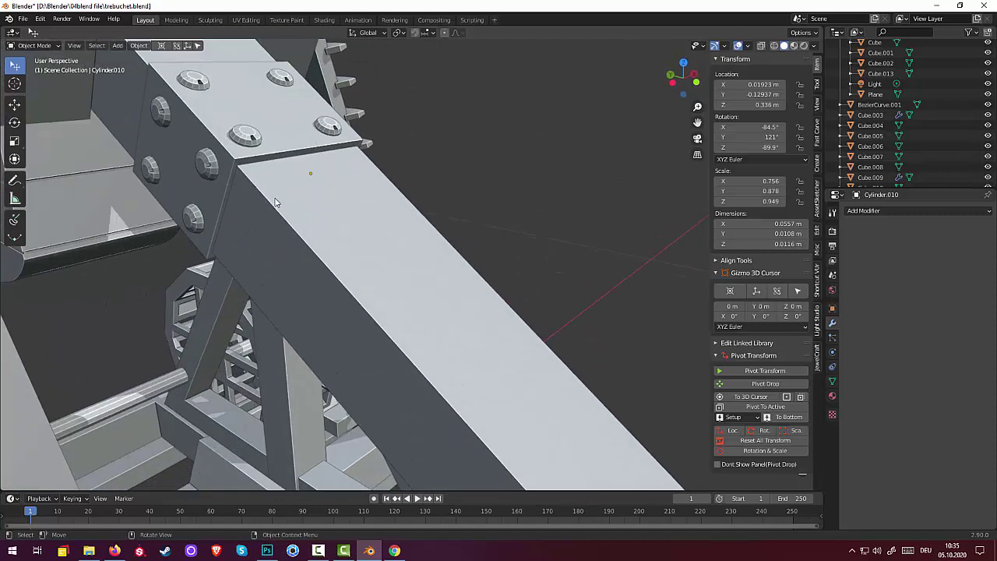
scroll(274, 202, down, 2)
scroll(339, 198, down, 2)
scroll(339, 198, down, 2)
scroll(359, 197, down, 2)
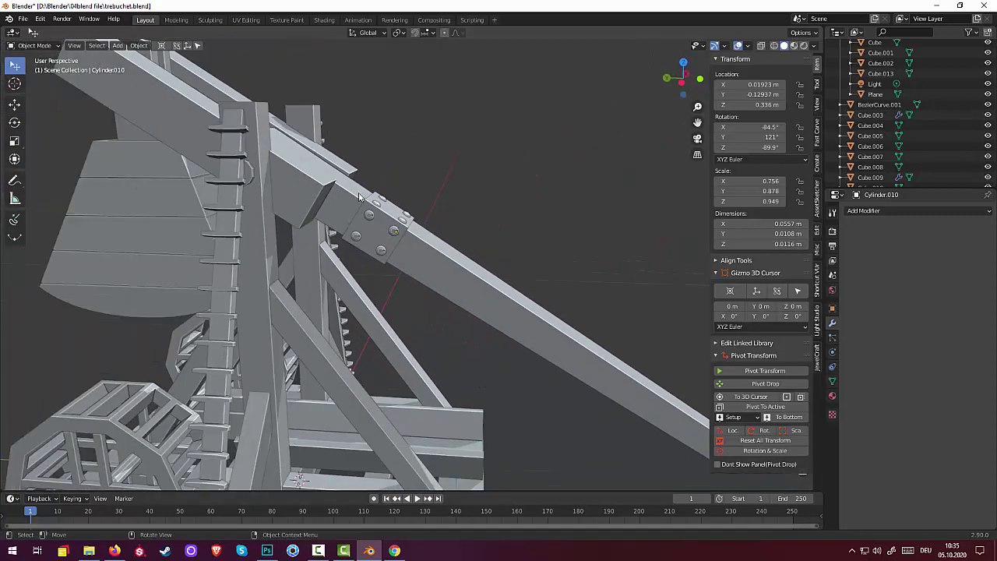
scroll(359, 197, down, 5)
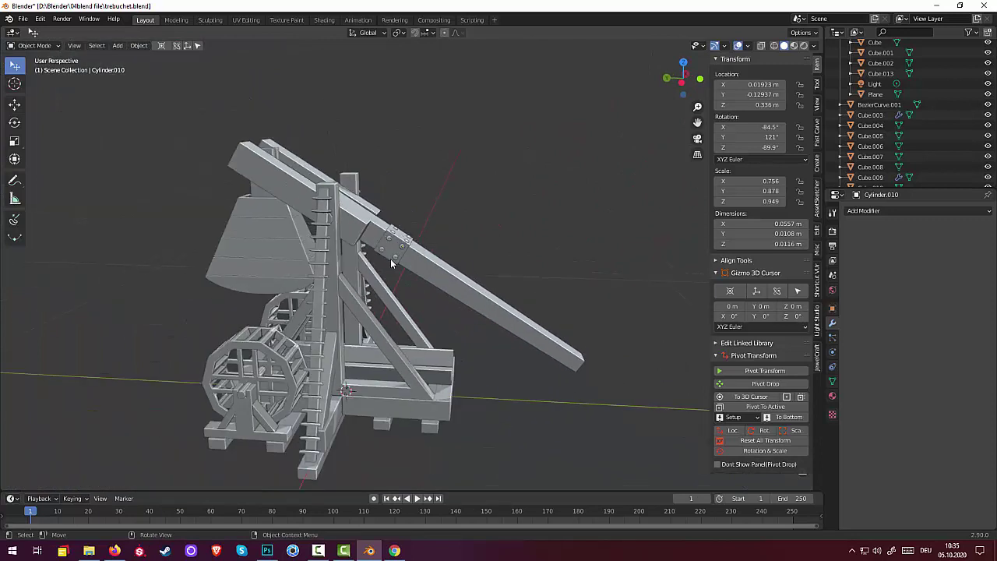
click(393, 255)
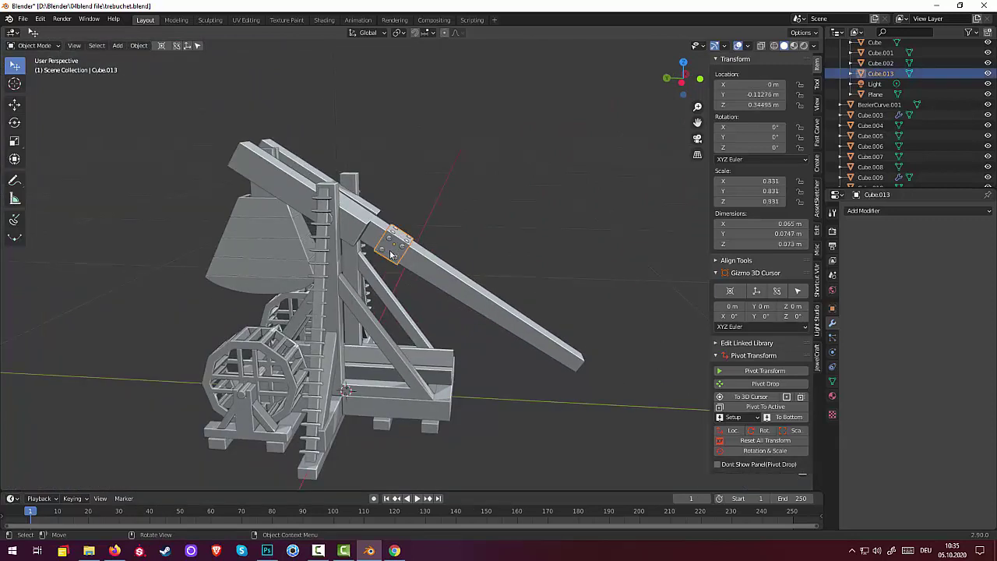
shift+click(388, 243)
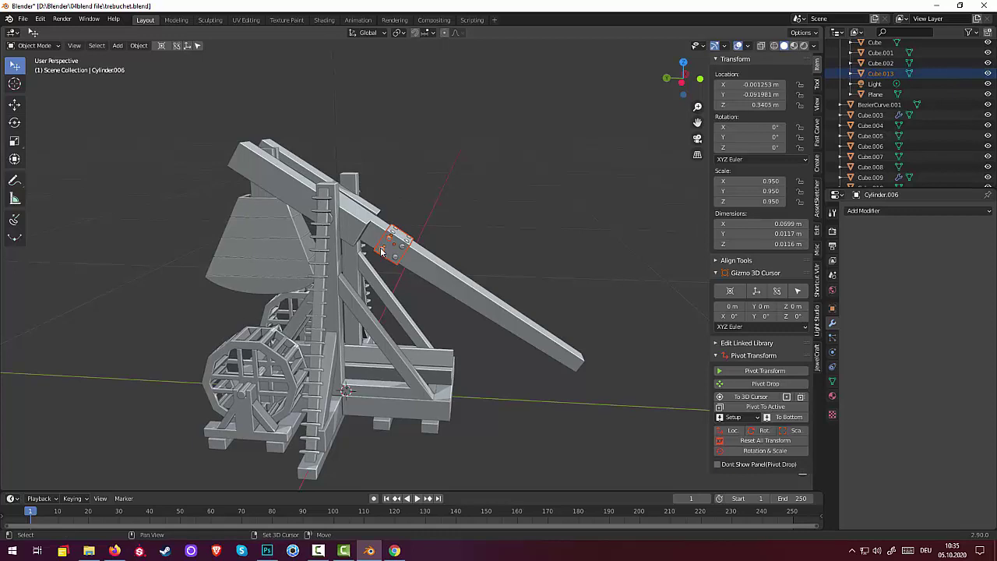
shift+click(403, 248)
shift+click(403, 243)
shift+click(396, 235)
shift+click(398, 235)
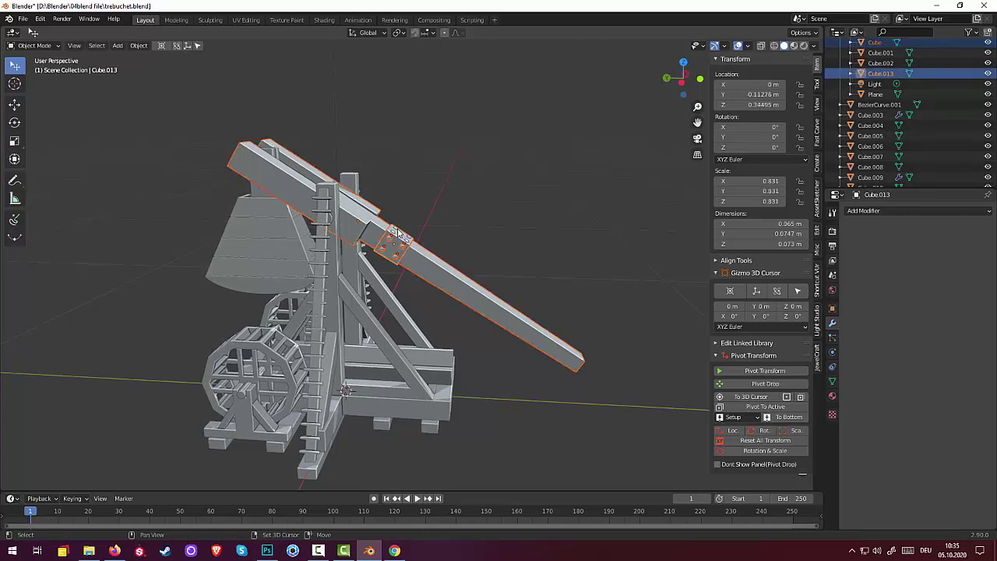
Look at the joint from below and pick out individual bolts
mouse_move(405, 285)
middle_down()
mouse_move(404, 247)
mouse_move(379, 306)
mouse_move(398, 265)
middle_up()
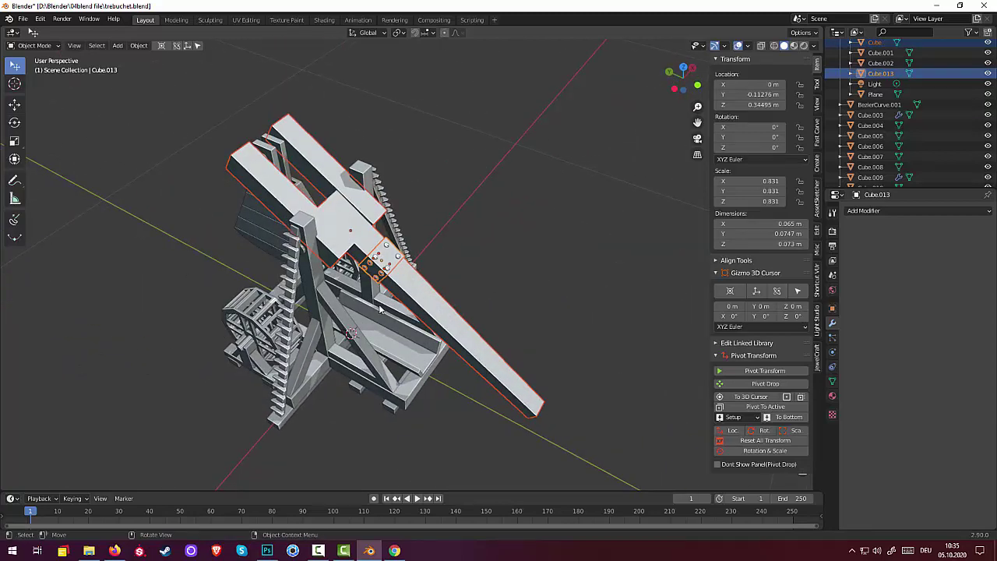
shift+click(397, 261)
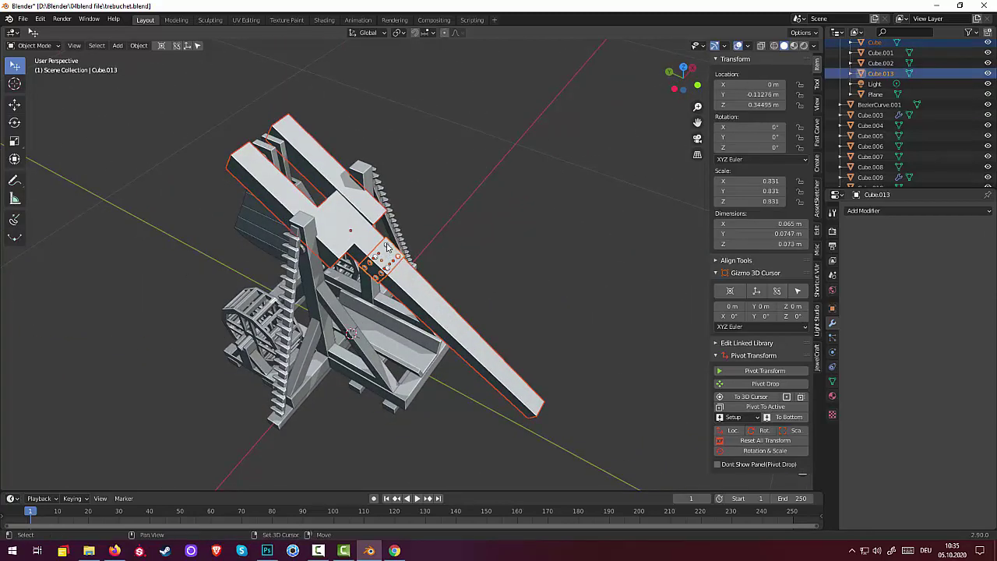
shift+click(389, 251)
mouse_move(390, 254)
middle_down()
mouse_move(414, 265)
mouse_move(380, 263)
middle_up()
shift+click(379, 264)
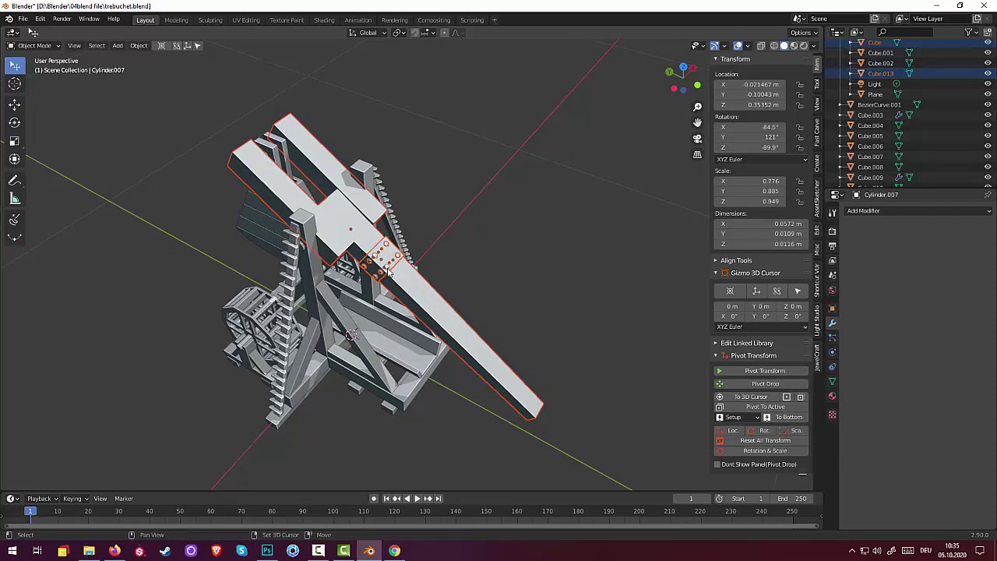
shift+click(387, 268)
click(489, 278)
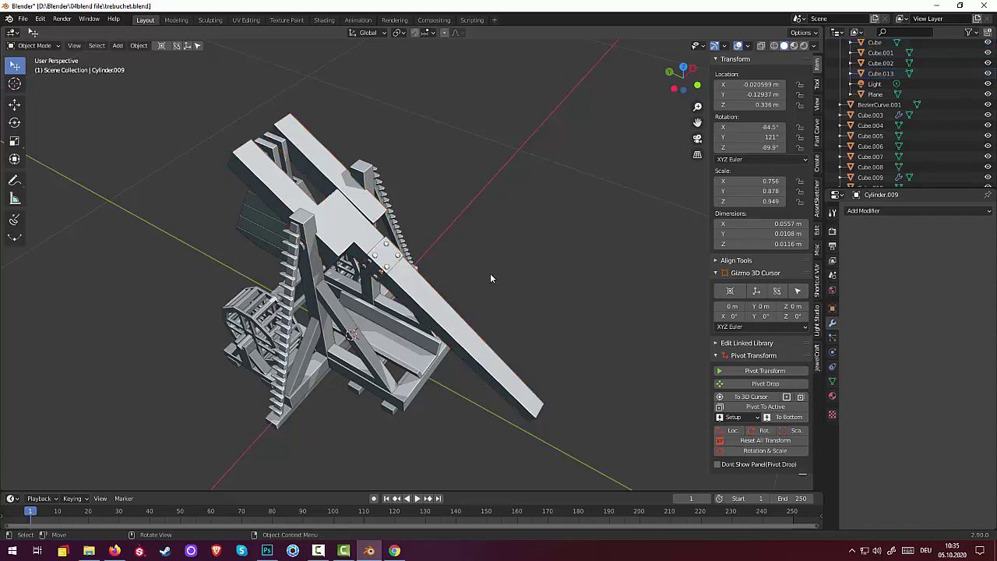
scroll(376, 305, up, 3)
scroll(376, 304, up, 3)
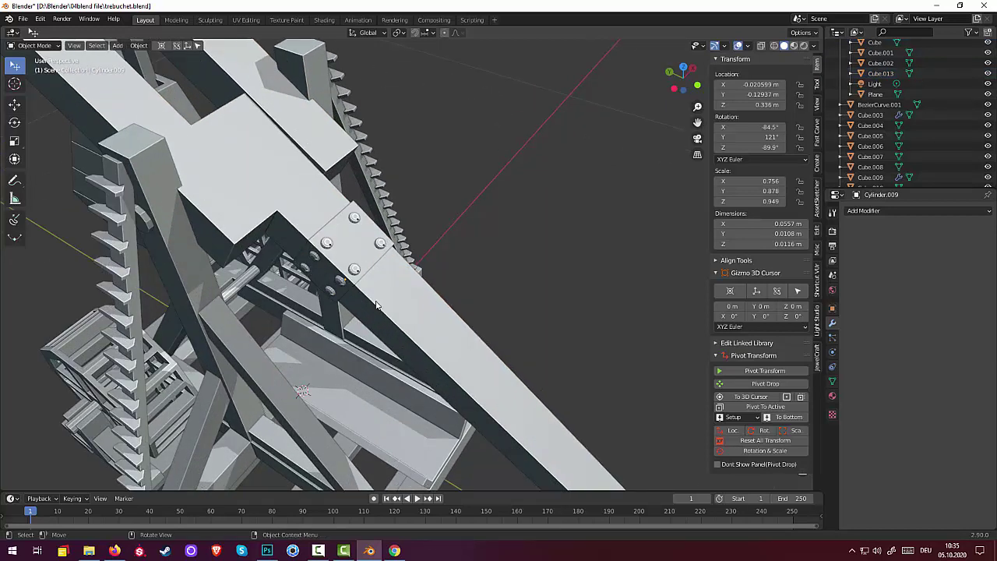
Select the bolts and connector, then the plate last, and join them into Cube.013
shift+click(328, 243)
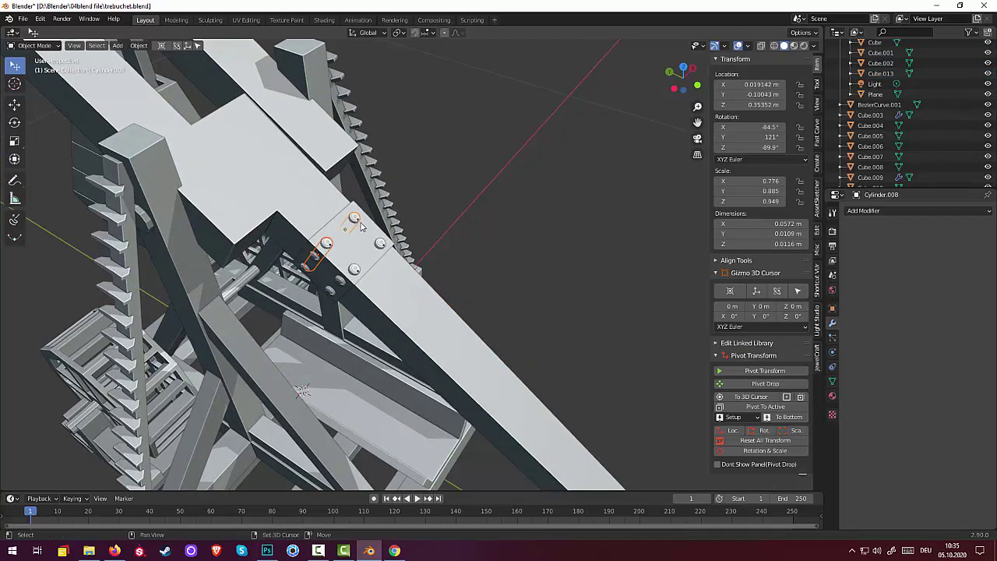
shift+click(354, 220)
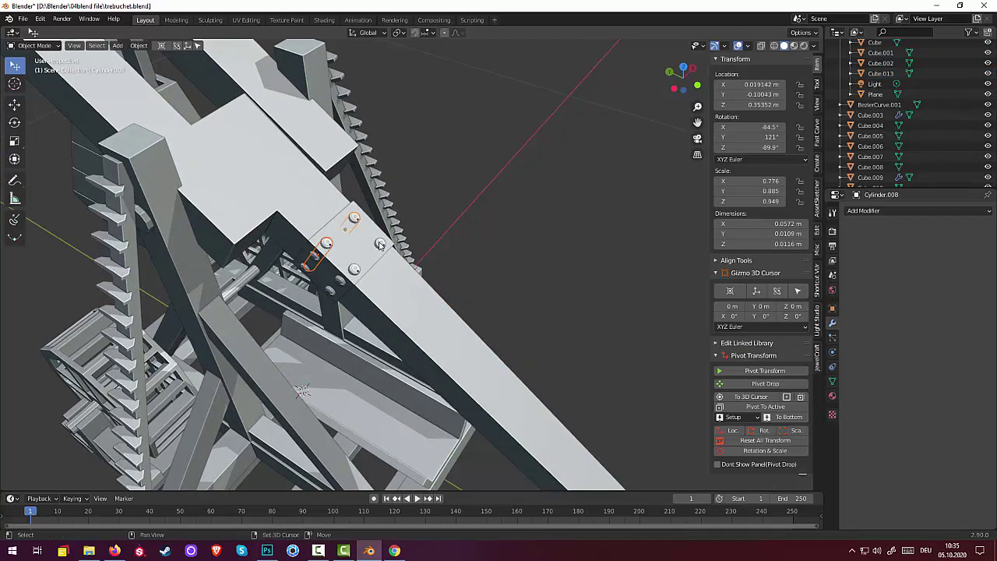
shift+click(341, 284)
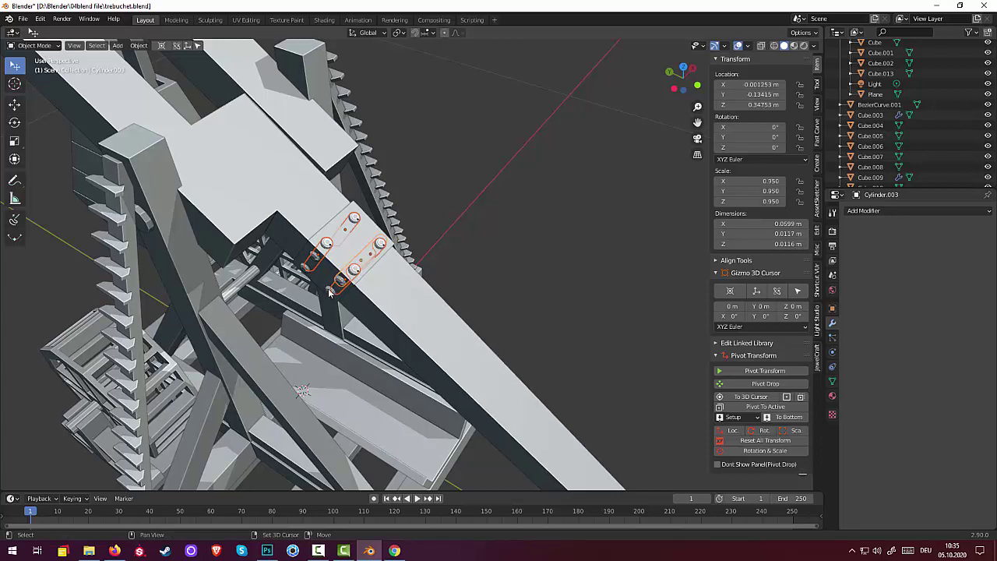
shift+click(329, 292)
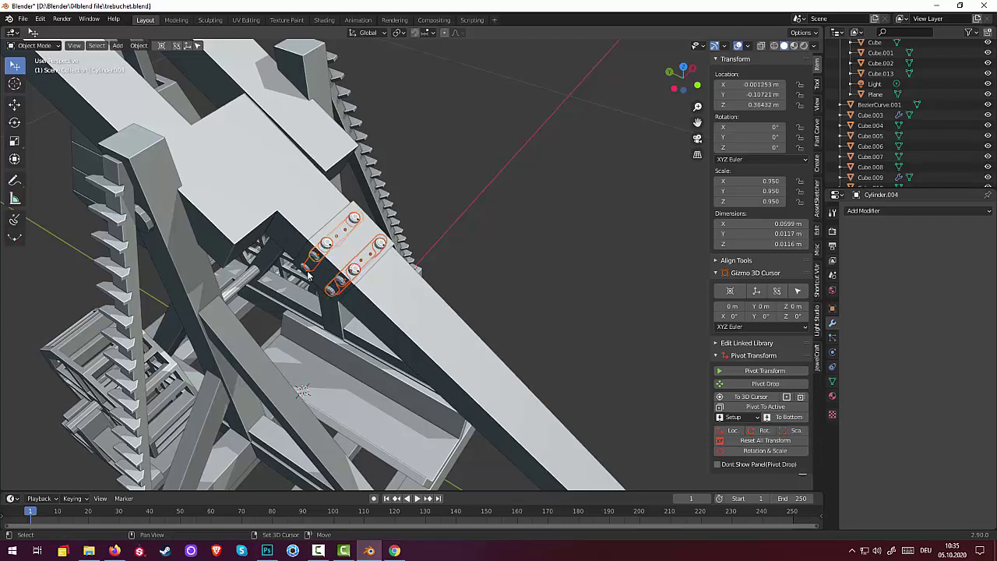
shift+click(343, 262)
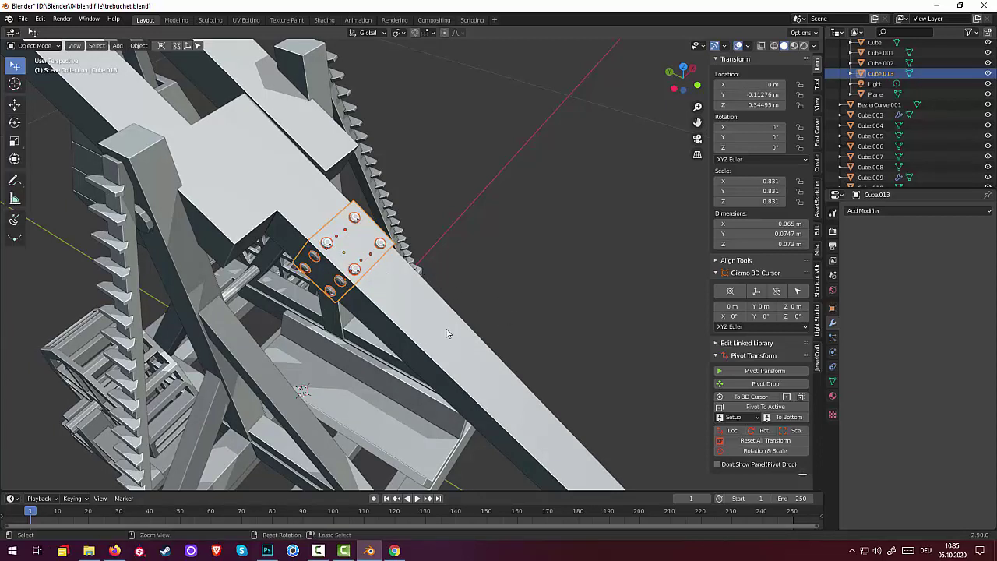
key(ctrl+j)
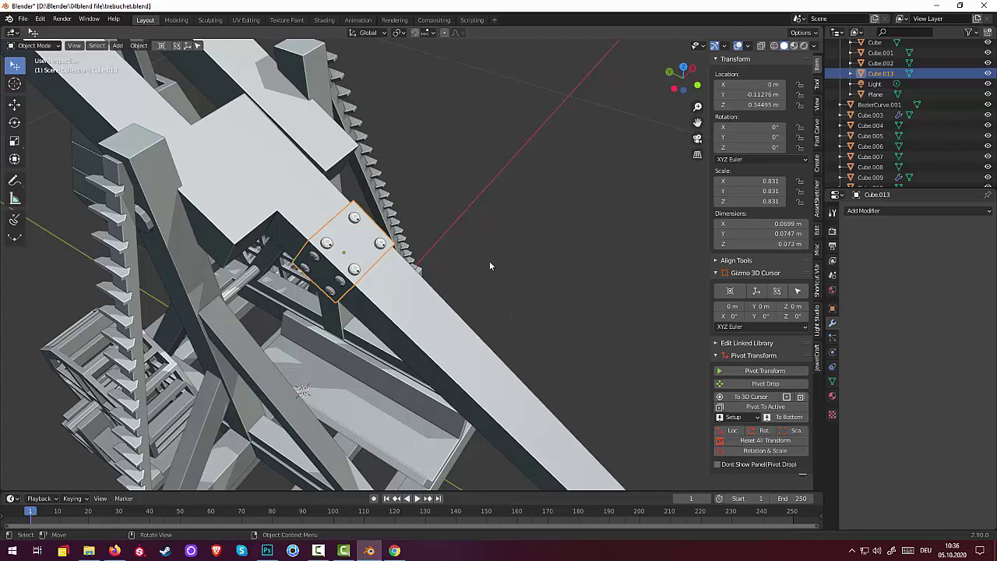
scroll(489, 266, down, 5)
mouse_move(471, 267)
middle_down()
mouse_move(511, 214)
mouse_move(504, 281)
middle_up()
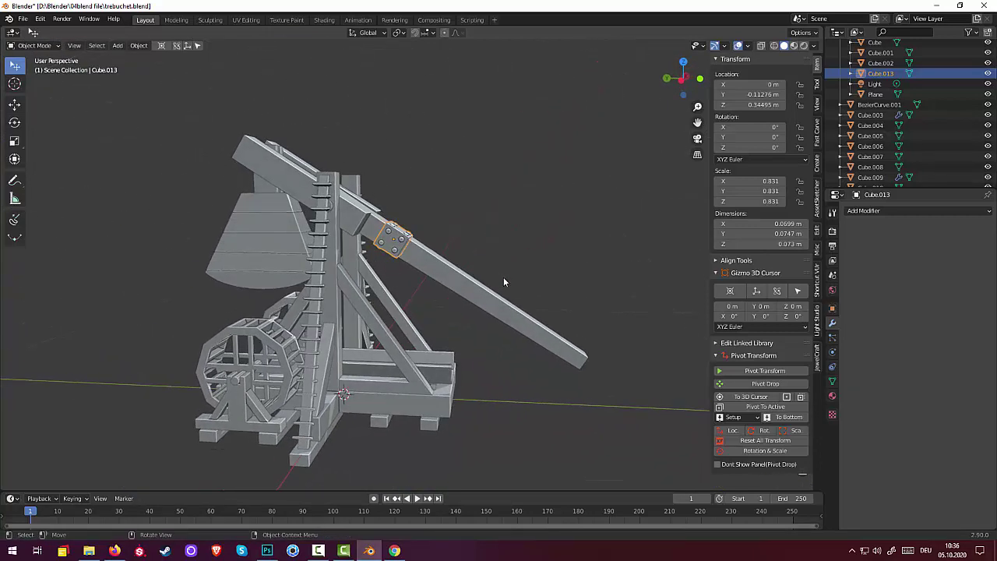
Undo a stray plate duplicate and adjust the original plate's position on the arm
key(shift+d)
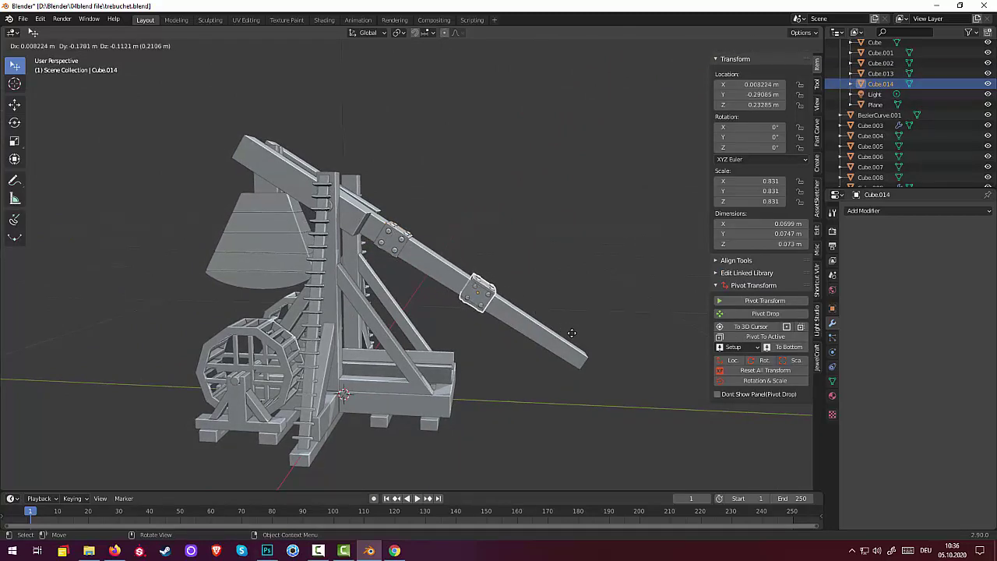
click(569, 333)
middle_drag(568, 334, 463, 380)
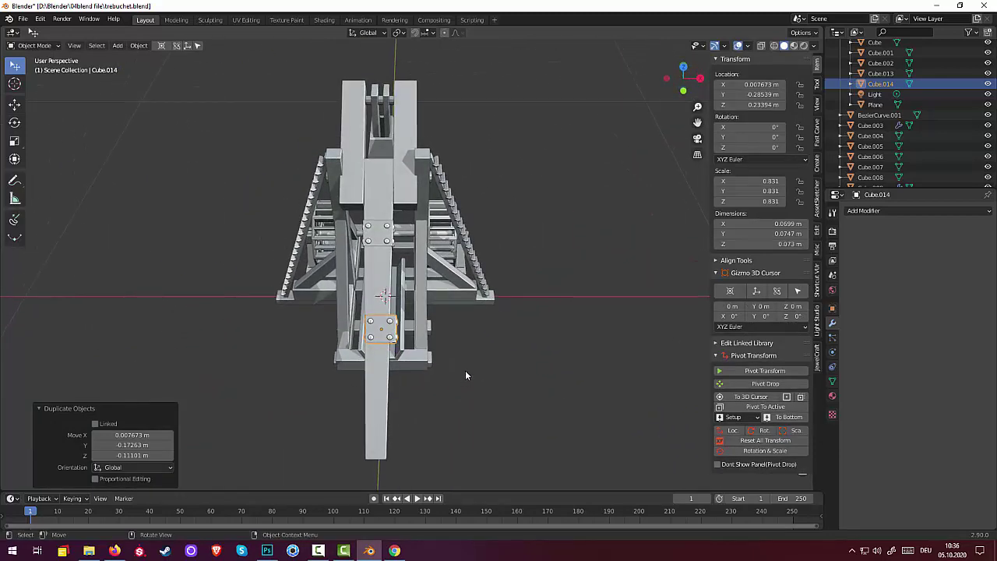
key(ctrl+z)
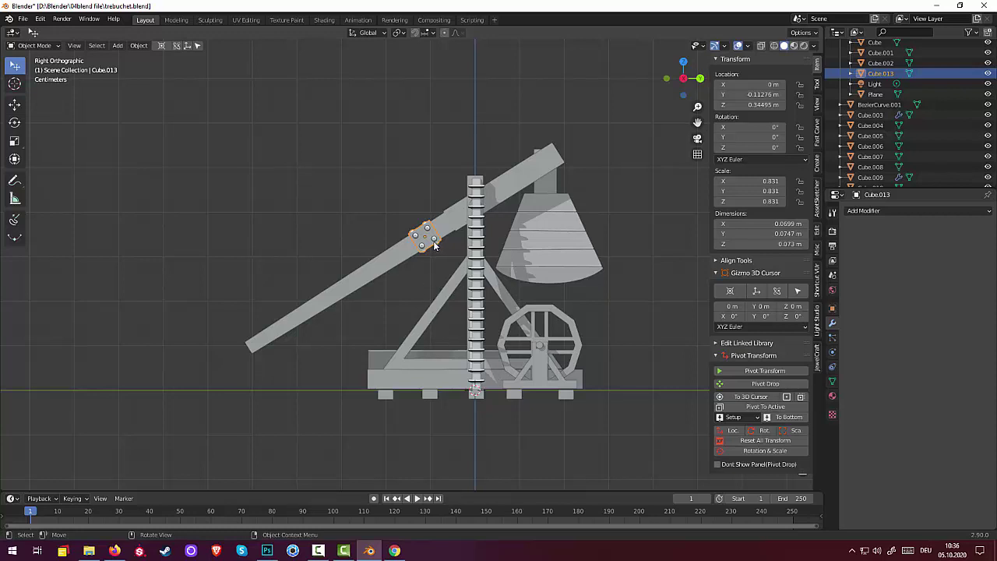
key(g)
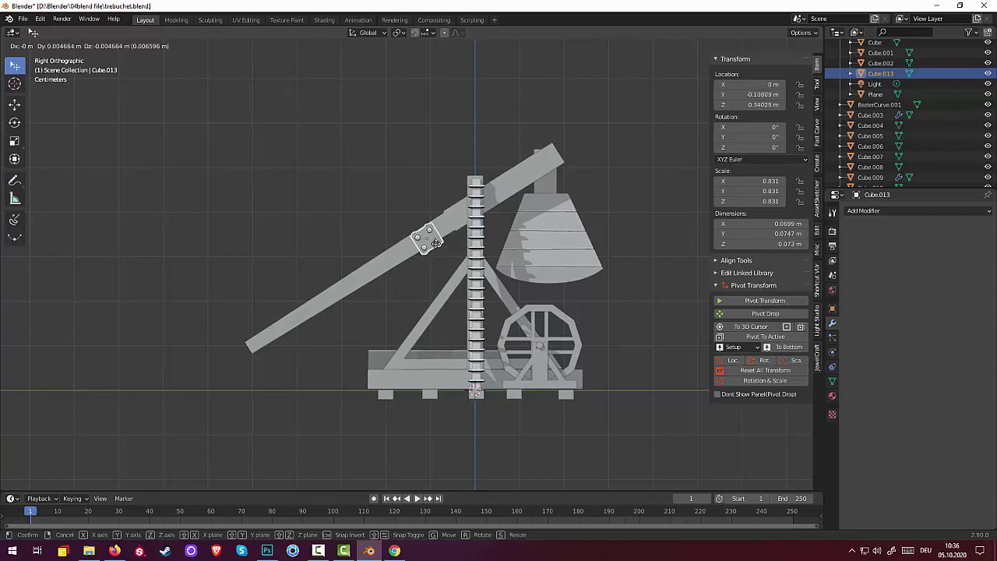
click(436, 249)
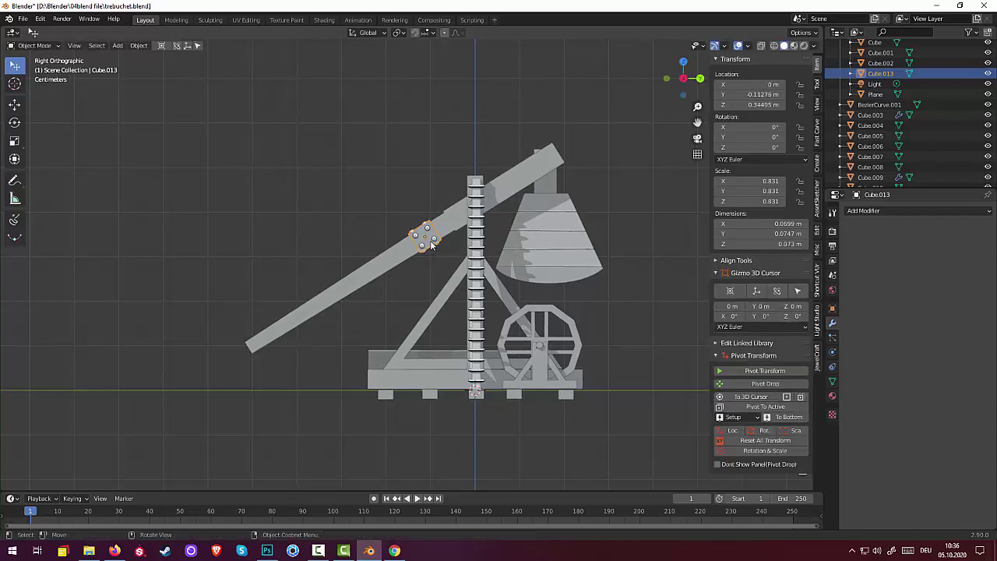
Place a plate copy midway down the arm, shrunk to 0.726 scale (Cube.014)
key(shift+d)
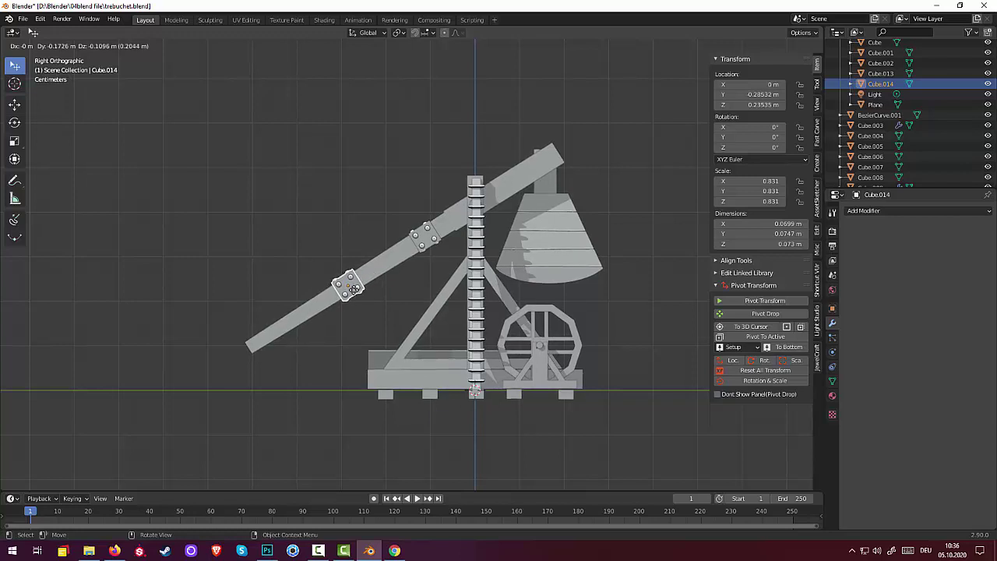
click(355, 288)
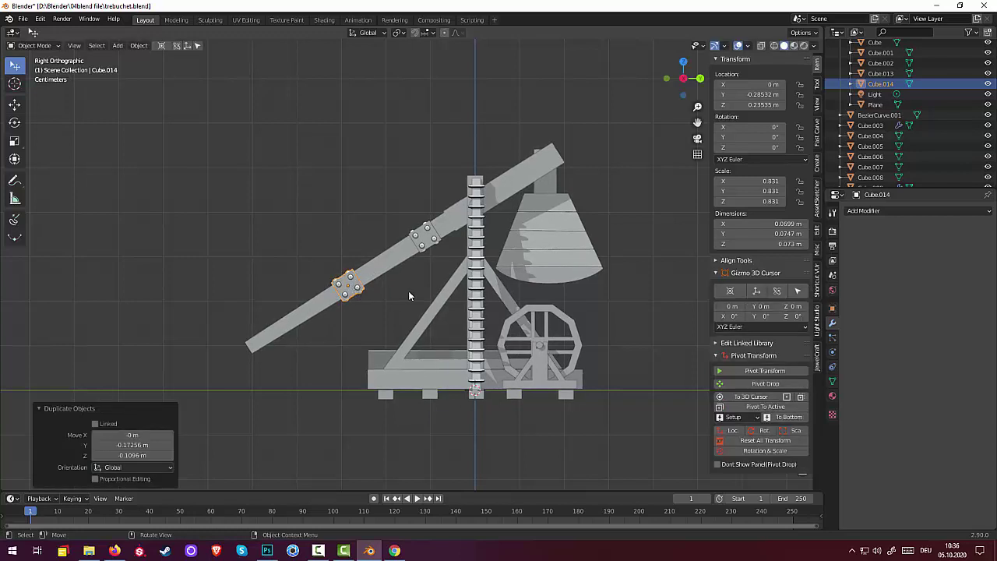
key(s)
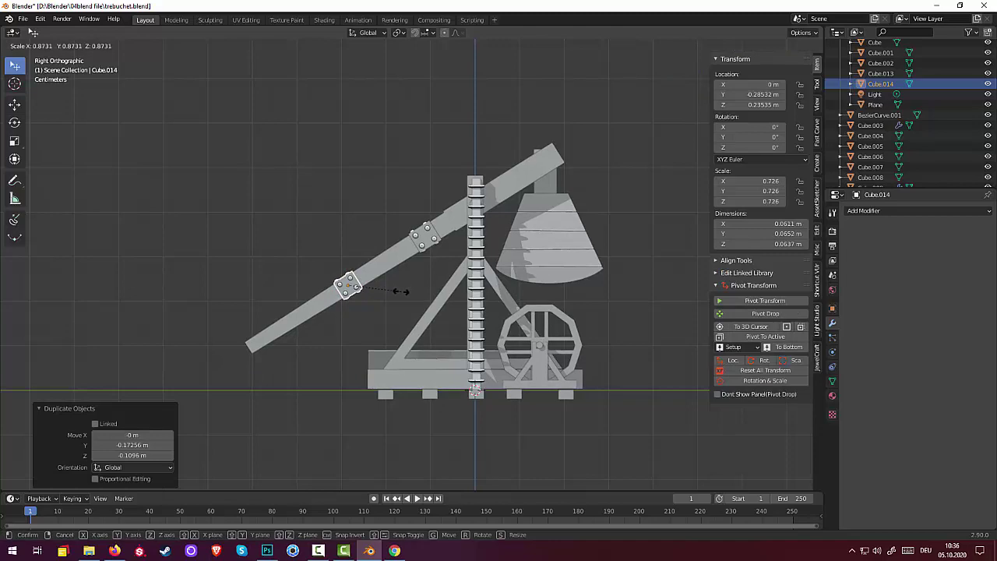
click(400, 291)
mouse_move(402, 290)
middle_down()
mouse_move(457, 372)
mouse_move(417, 279)
mouse_move(414, 293)
middle_up()
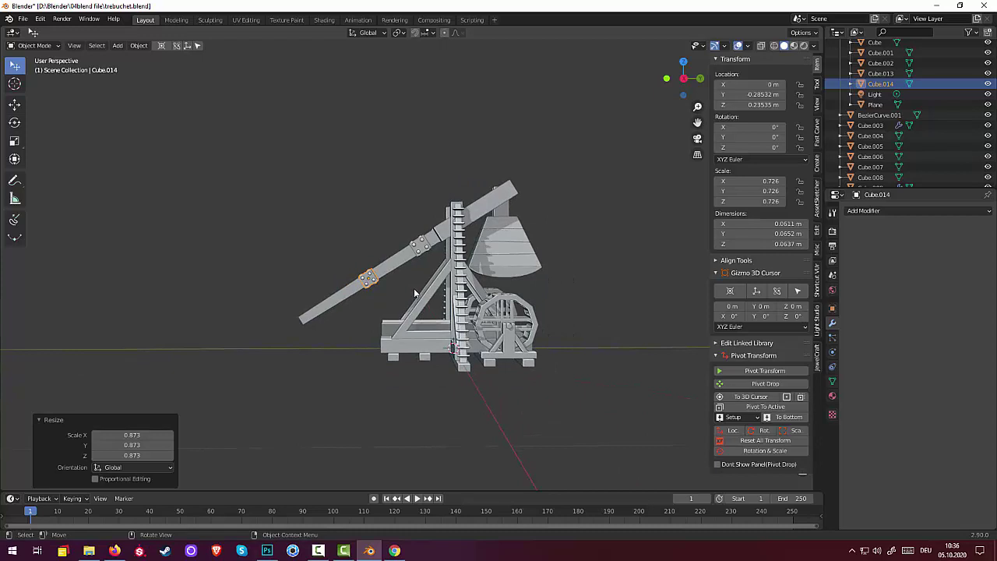
key(KP_3)
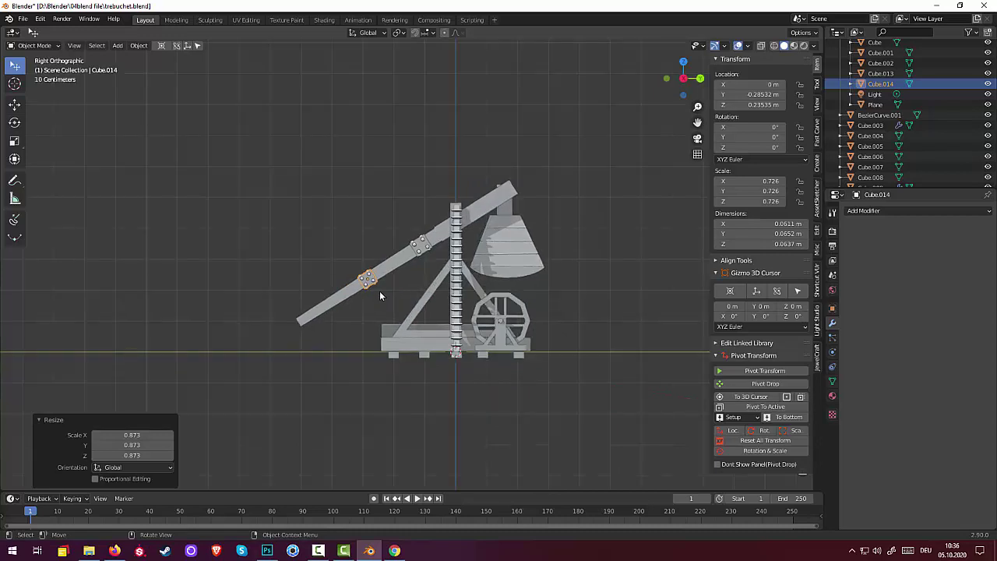
Add a smaller plate copy near the arm's end at 0.585 scale (Cube.015)
key(shift+d)
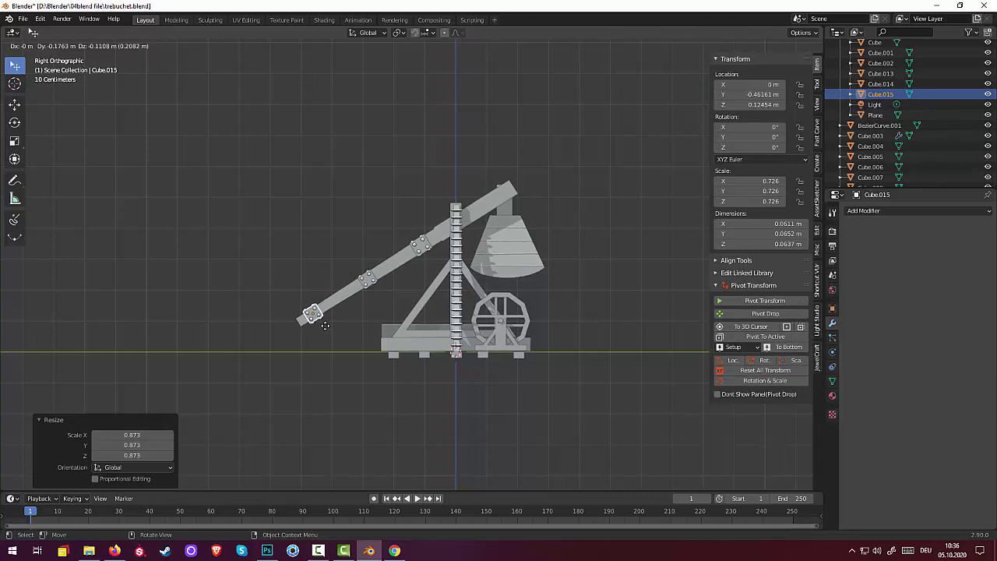
click(325, 324)
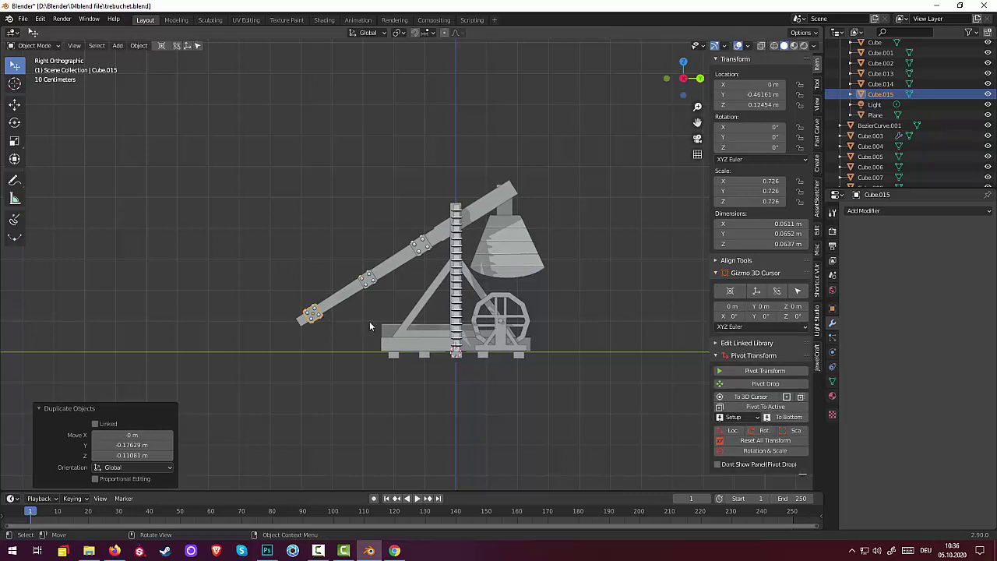
key(s)
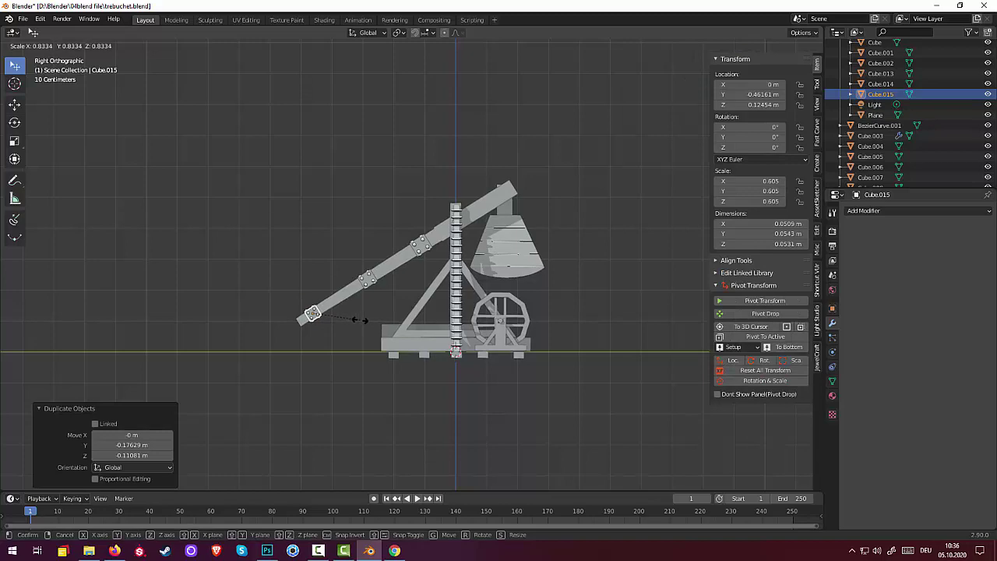
click(319, 331)
mouse_move(483, 374)
middle_down()
mouse_move(421, 457)
mouse_move(355, 381)
mouse_move(421, 346)
middle_up()
click(421, 337)
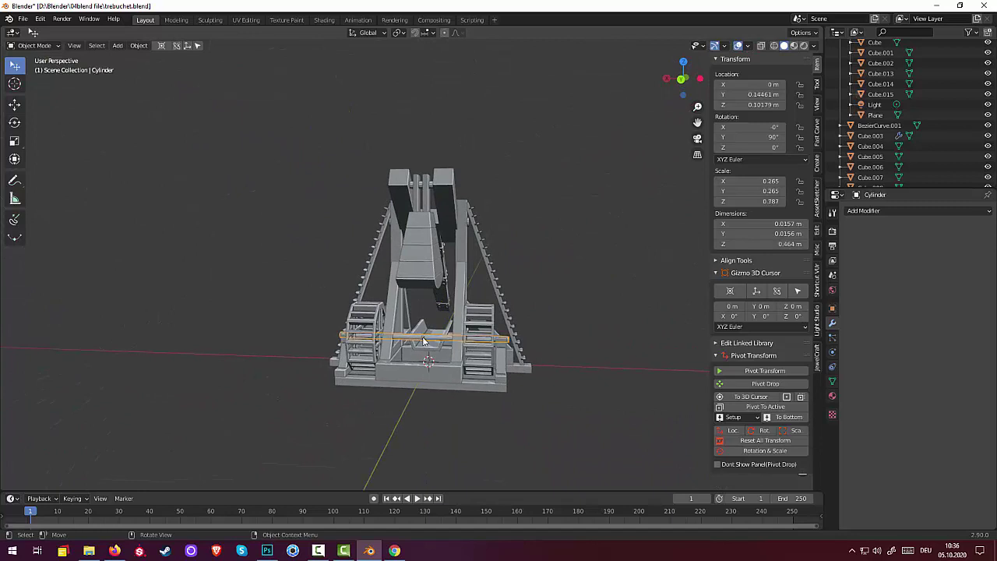
Enter Edit Mode on the axle rod and add loop cuts across it
scroll(423, 342, up, 2)
scroll(418, 341, up, 3)
middle_drag(415, 340, 430, 424)
click(430, 424)
click(424, 419)
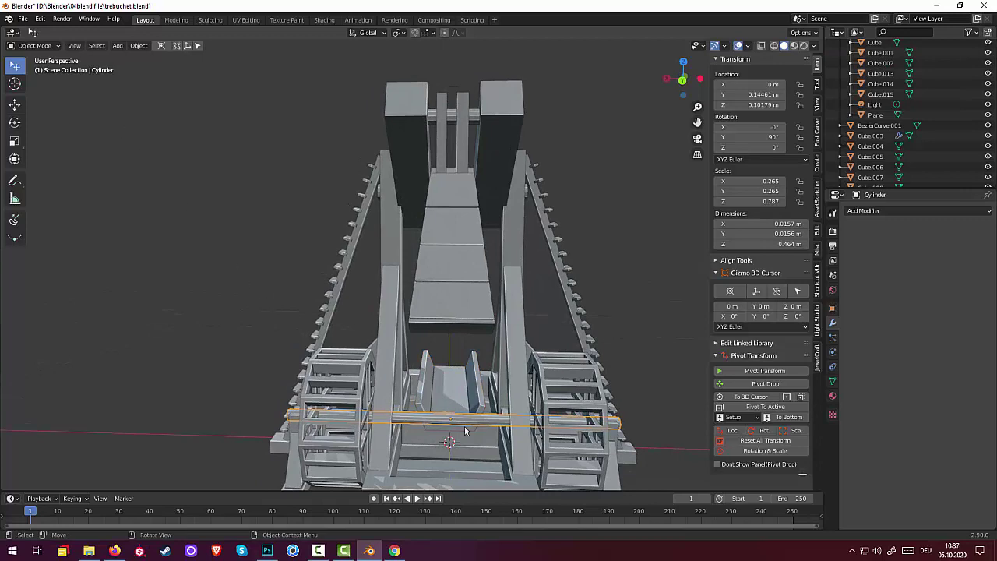
click(28, 46)
click(31, 70)
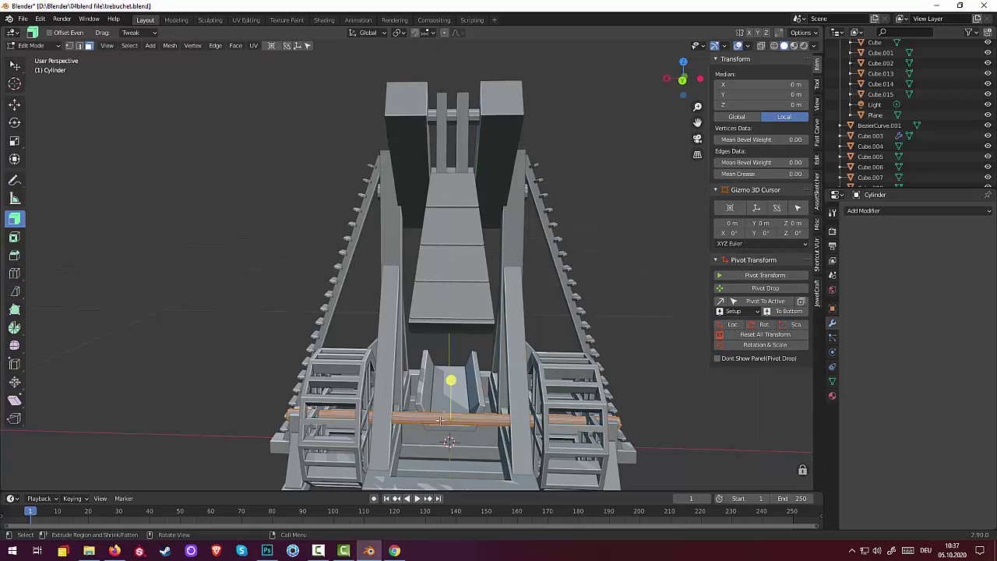
key(ctrl+r)
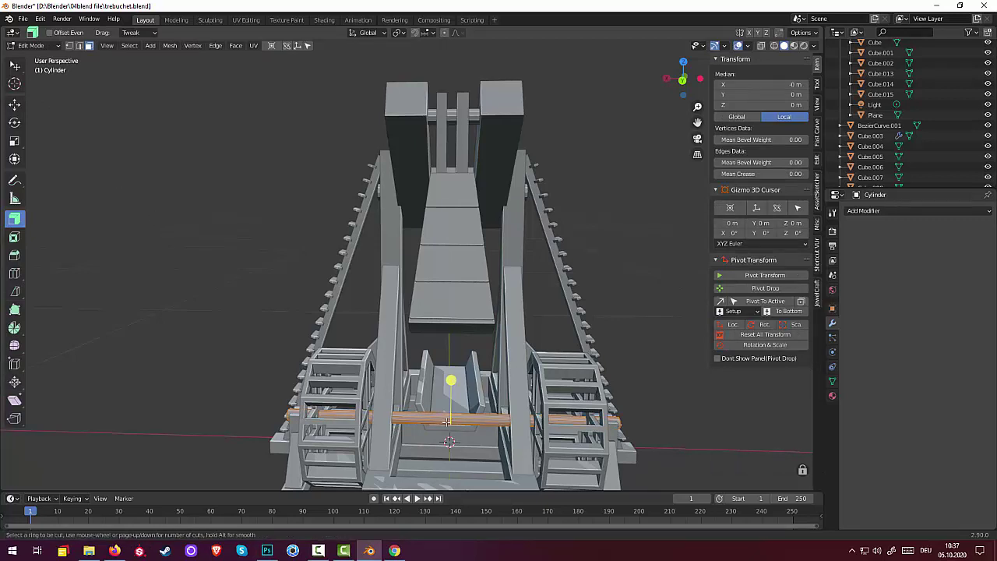
scroll(446, 421, up, 2)
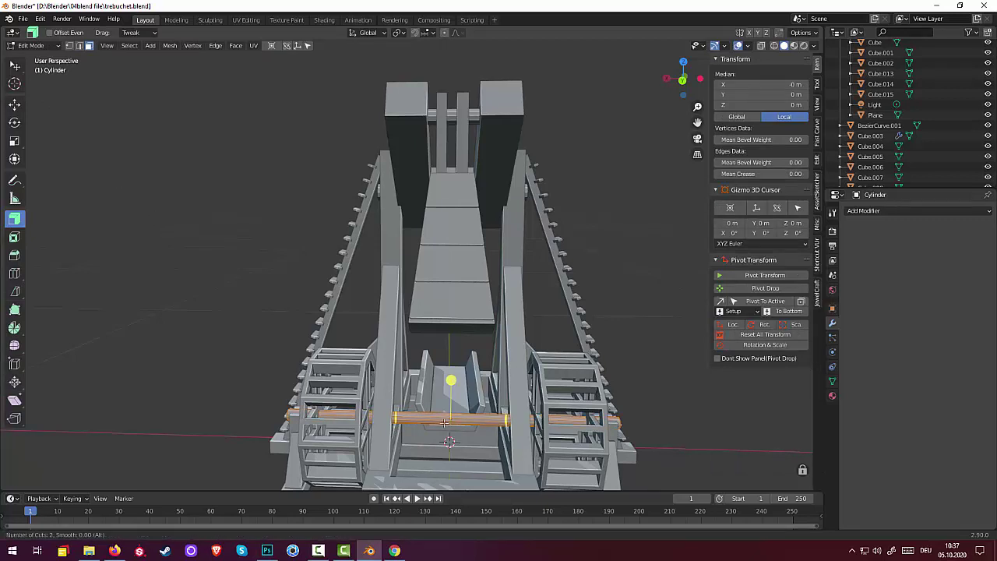
click(444, 423)
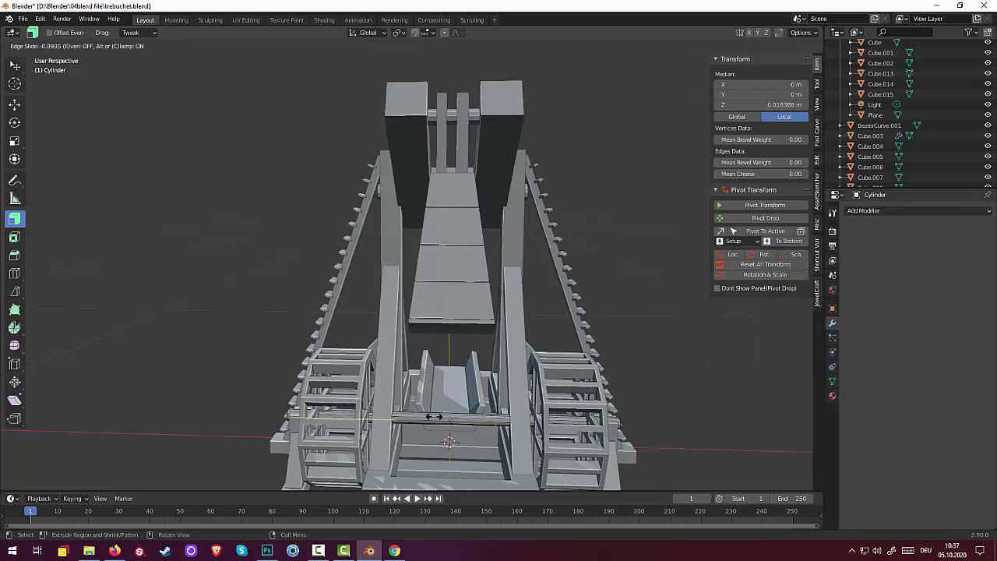
click(441, 419)
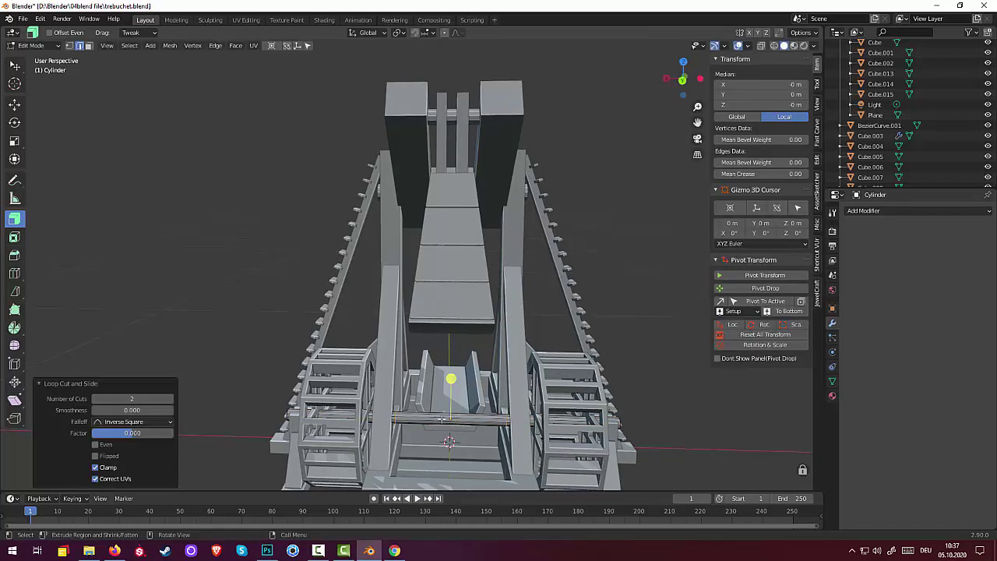
click(441, 419)
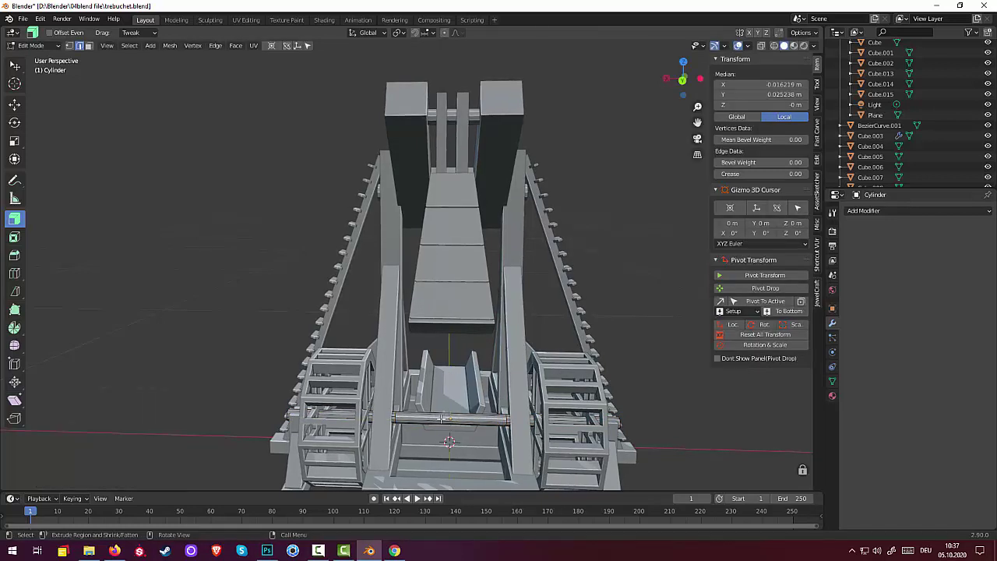
In face select mode, pick a band of faces in the middle of the crossbar
click(88, 46)
click(420, 417)
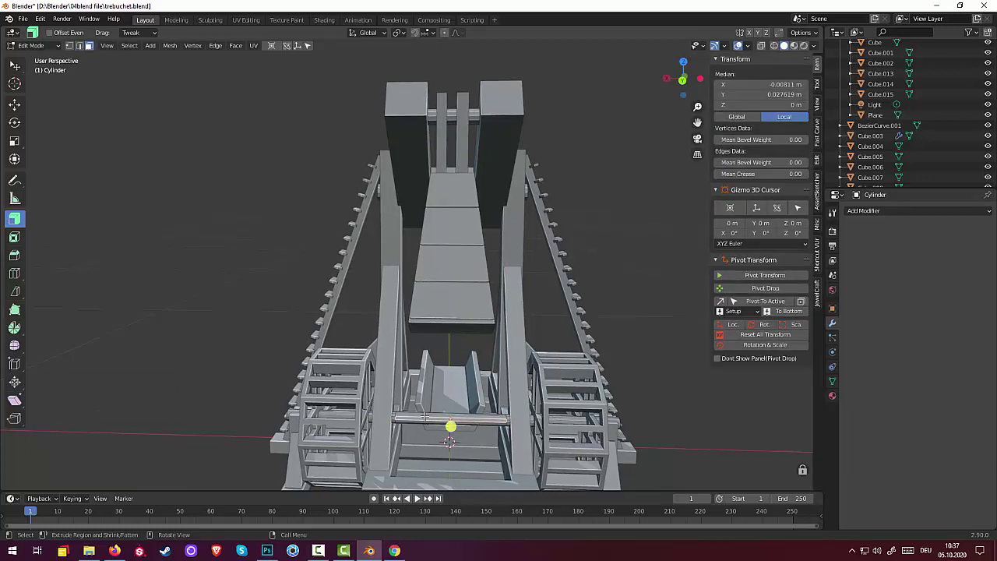
key(ctrl+KP_Add)
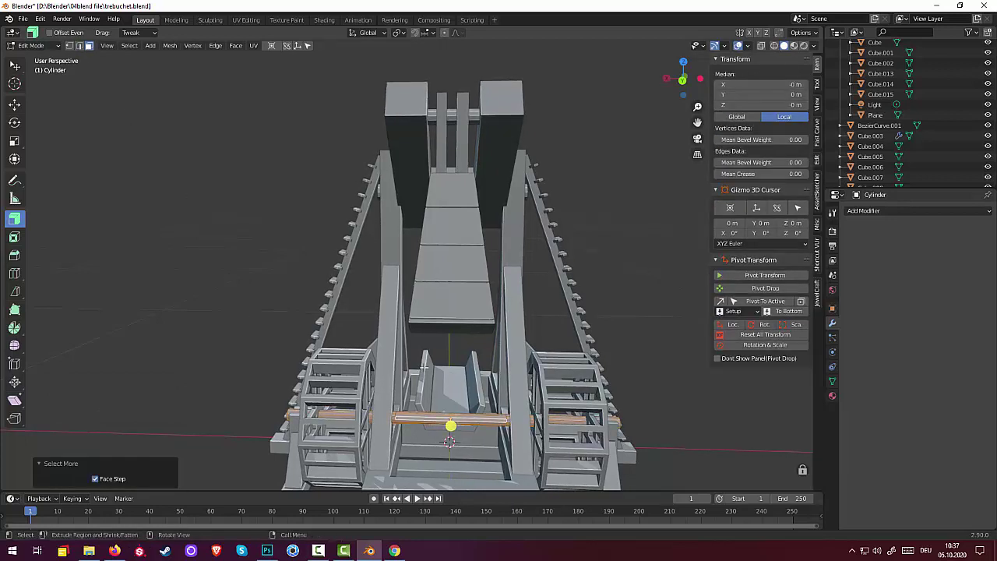
key(alt+a)
scroll(421, 483, up, 2)
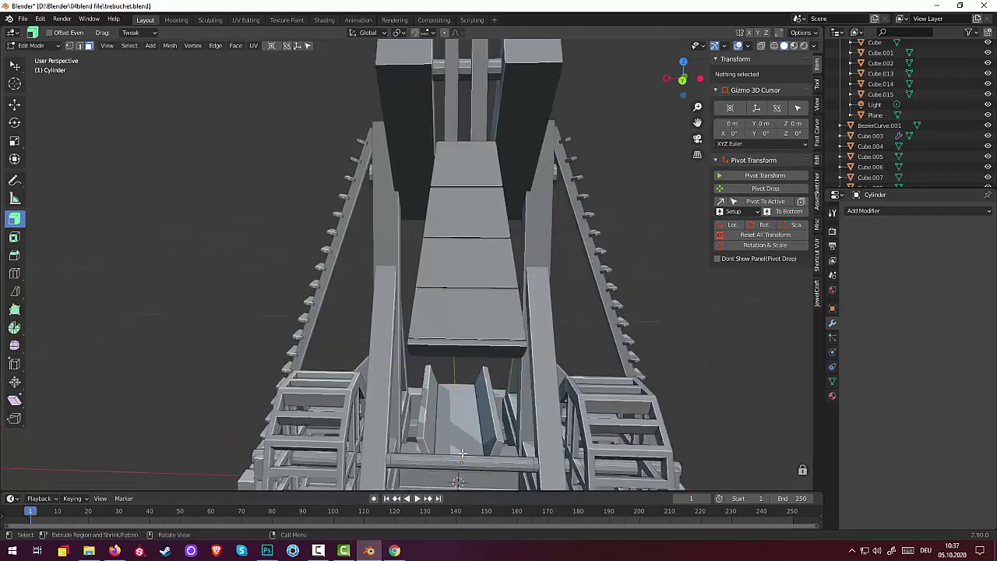
scroll(423, 486, up, 2)
scroll(422, 484, down, 4)
click(433, 420)
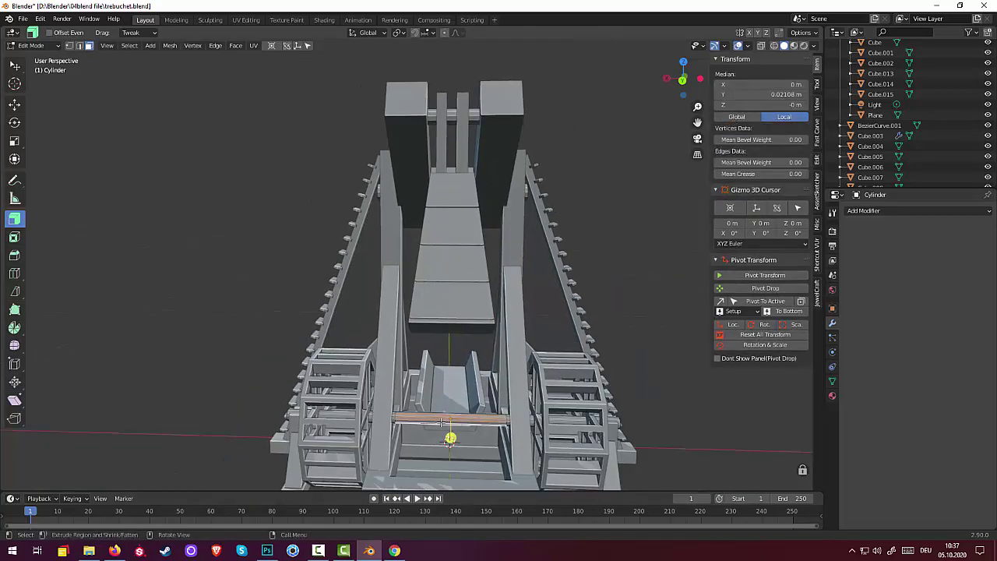
Select the full middle band around the axle and fatten it outward by about 0.035
middle_drag(431, 425, 388, 389)
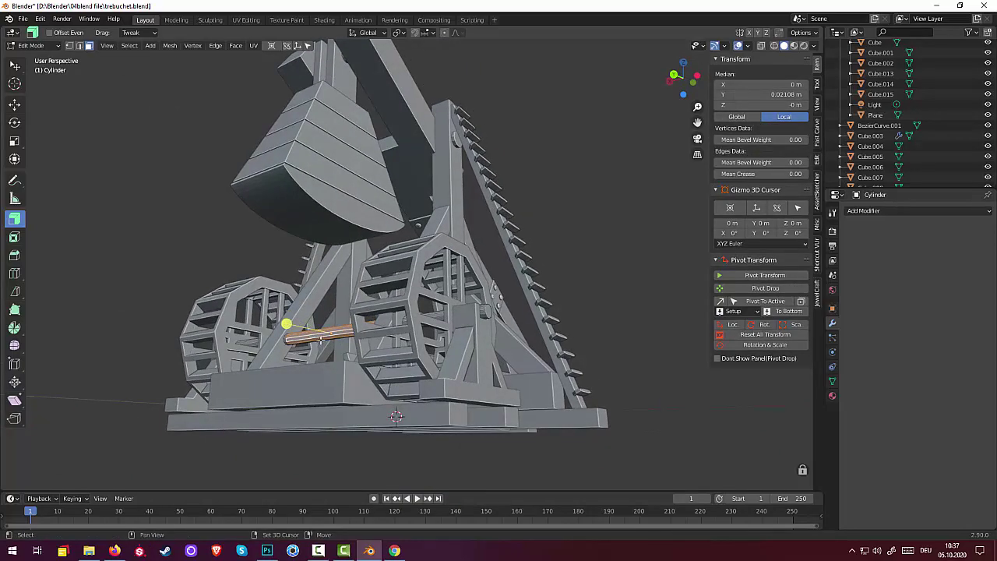
mouse_move(383, 355)
middle_down()
mouse_move(160, 398)
mouse_move(186, 402)
middle_up()
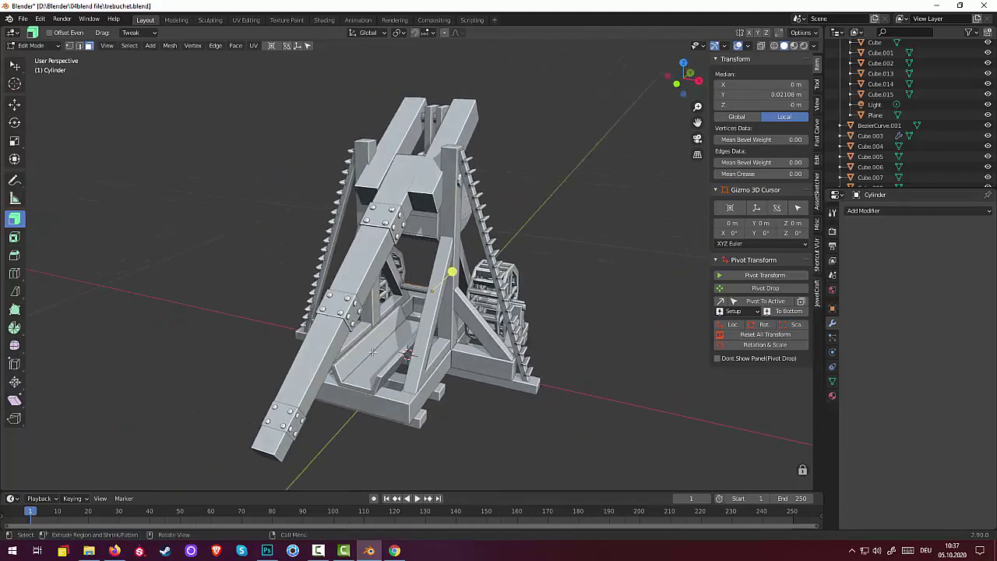
scroll(372, 347, up, 3)
scroll(372, 347, up, 3)
scroll(386, 335, up, 3)
scroll(401, 322, up, 3)
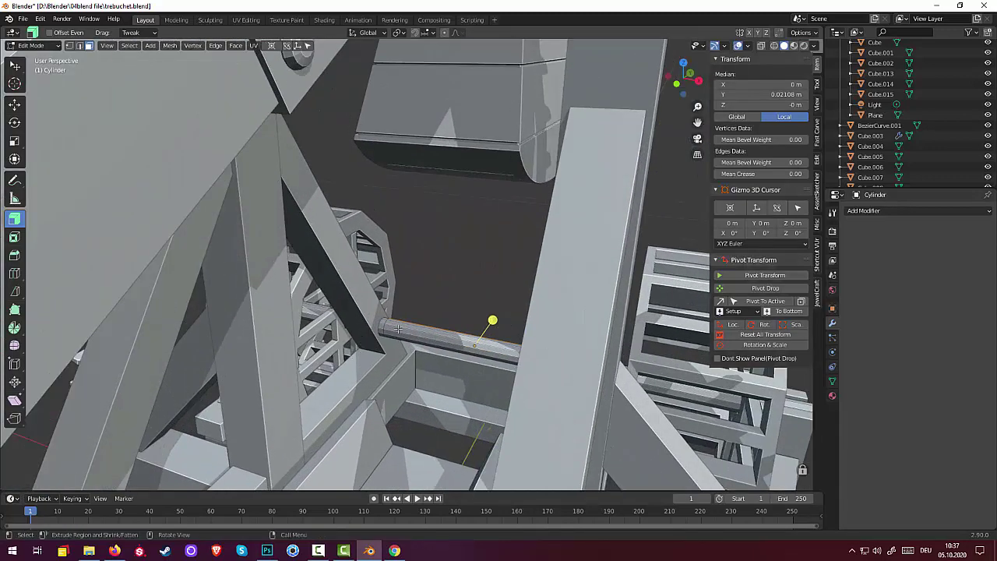
click(401, 321)
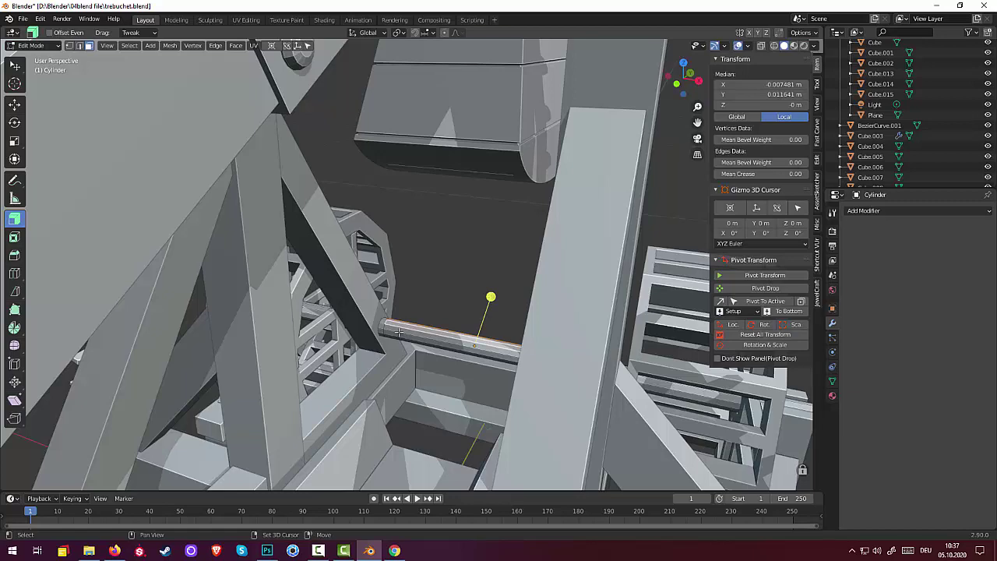
shift+click(398, 333)
shift+click(397, 339)
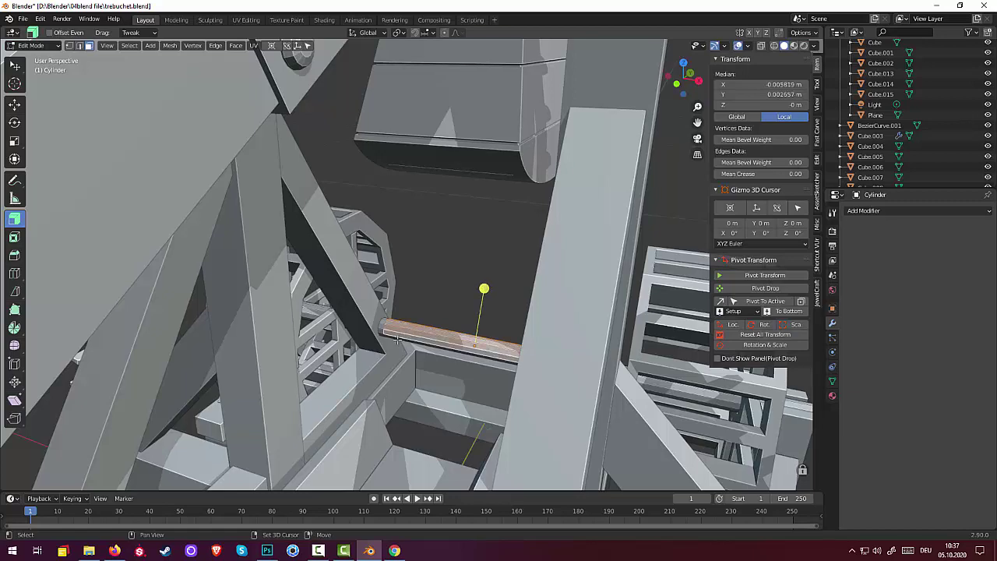
shift+click(398, 338)
mouse_move(398, 338)
middle_down()
mouse_move(419, 387)
mouse_move(530, 330)
mouse_move(672, 356)
mouse_move(630, 383)
middle_up()
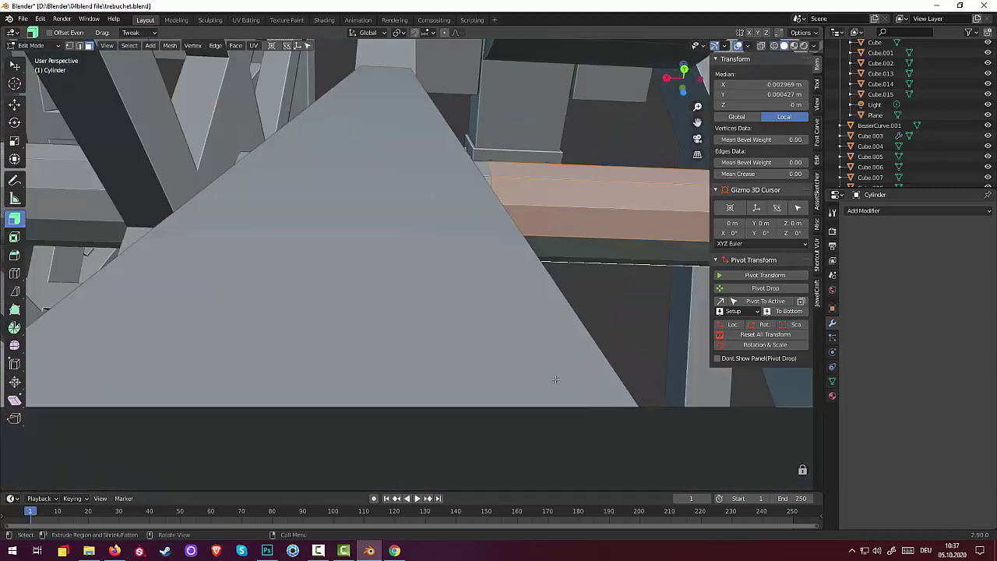
shift+click(581, 265)
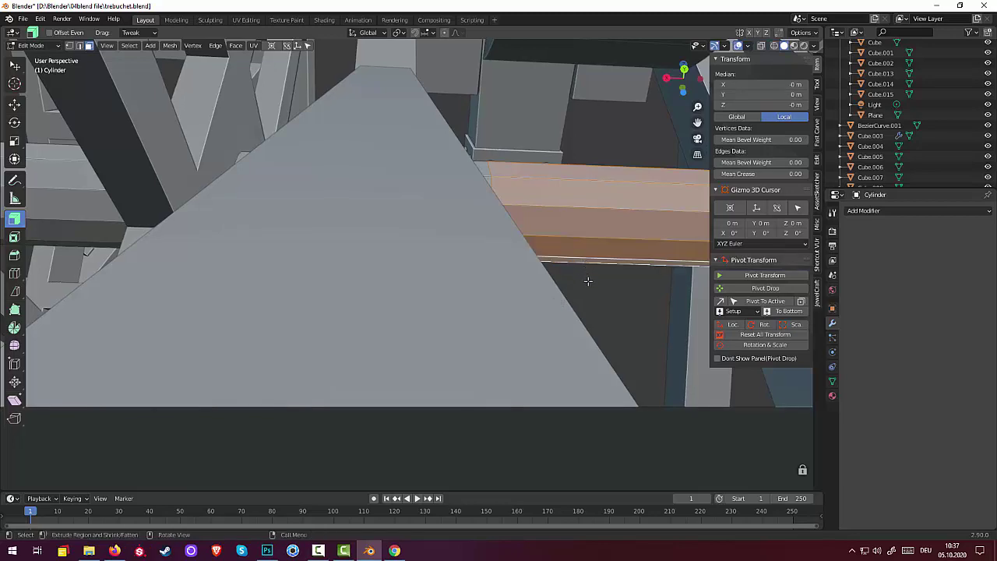
scroll(588, 280, down, 5)
scroll(580, 282, down, 3)
middle_drag(581, 282, 477, 352)
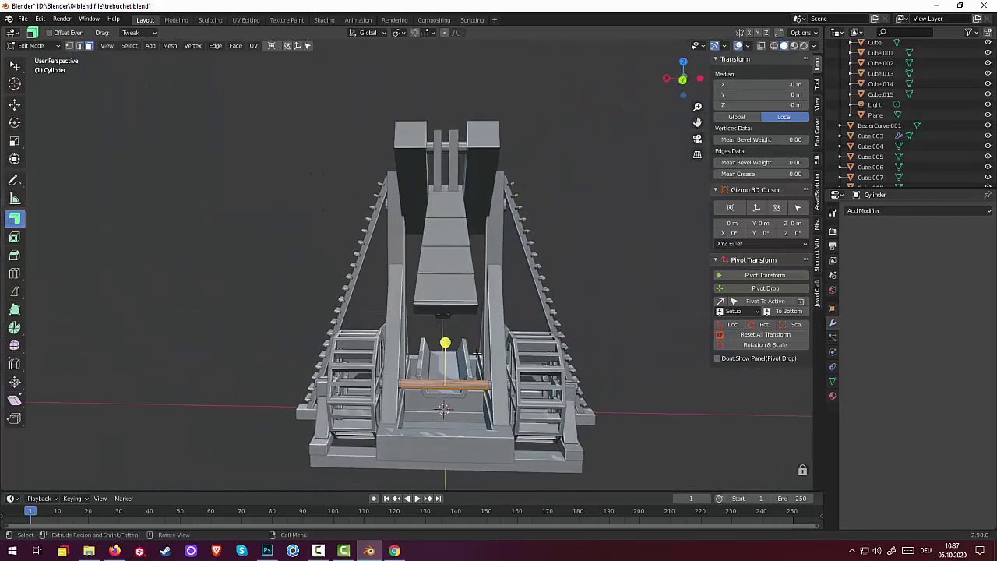
key(alt+s)
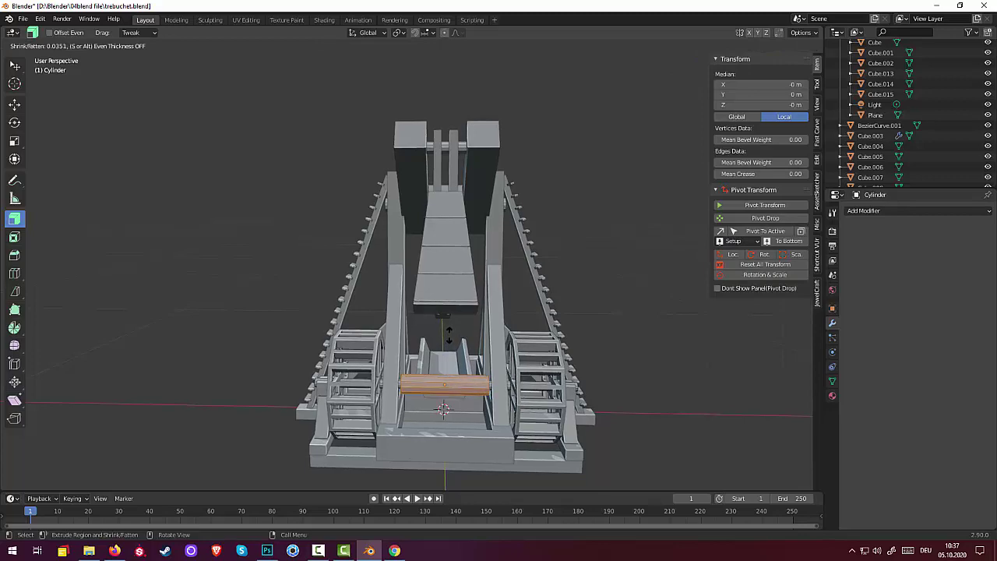
click(447, 337)
Clear the face selection on the thickened axle
key(alt+a)
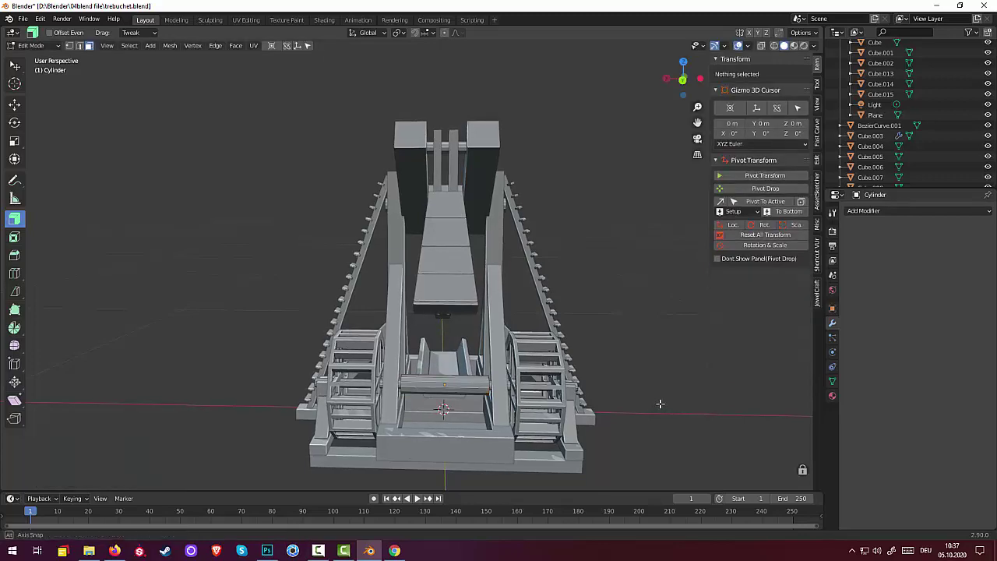
mouse_move(659, 402)
middle_down()
mouse_move(623, 424)
mouse_move(657, 410)
mouse_move(646, 412)
middle_up()
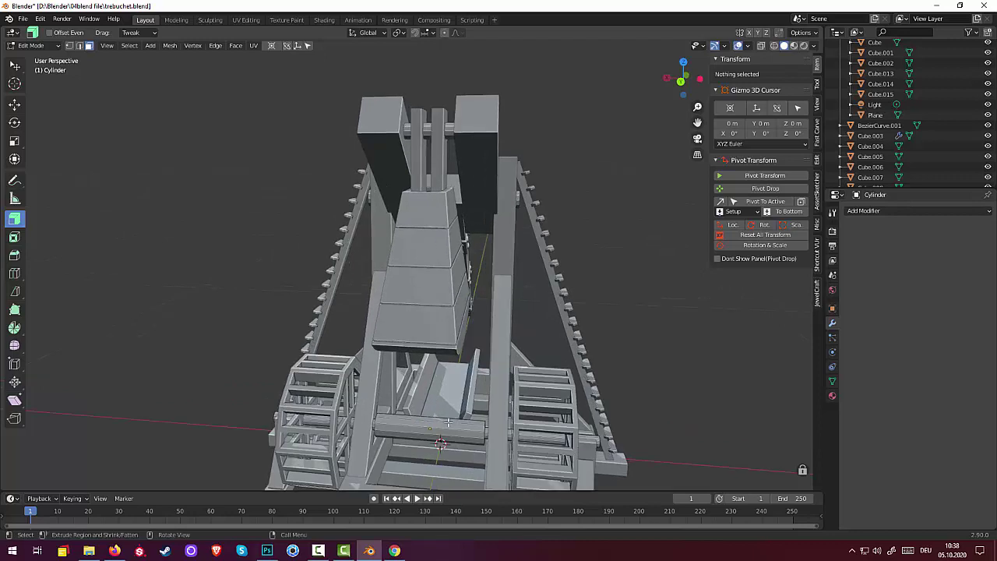
click(463, 427)
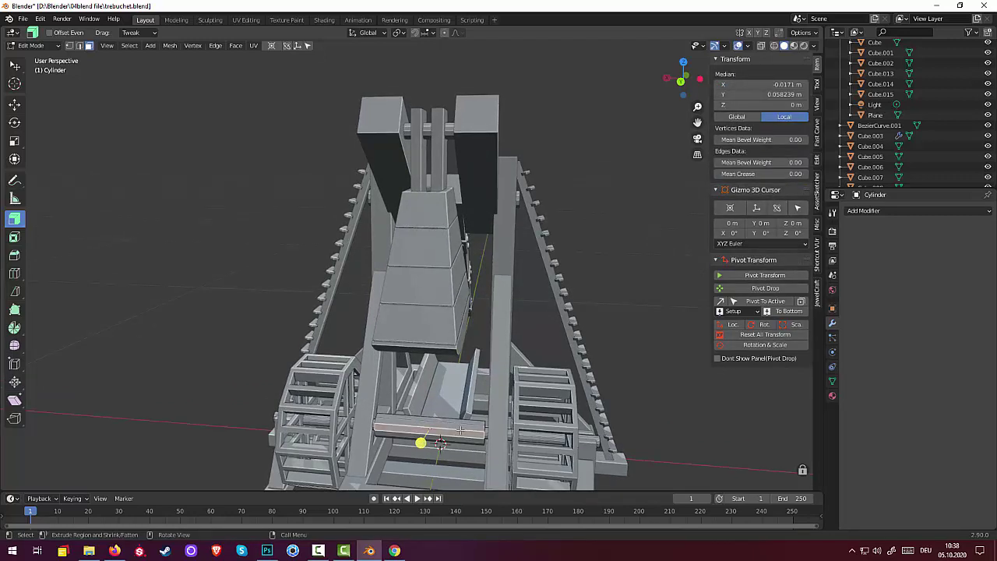
click(397, 429)
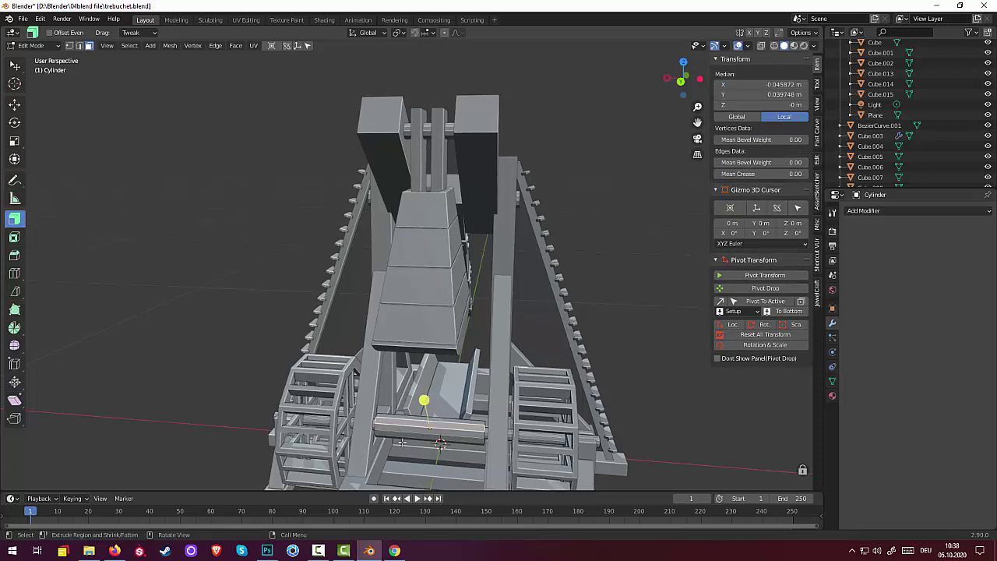
click(675, 427)
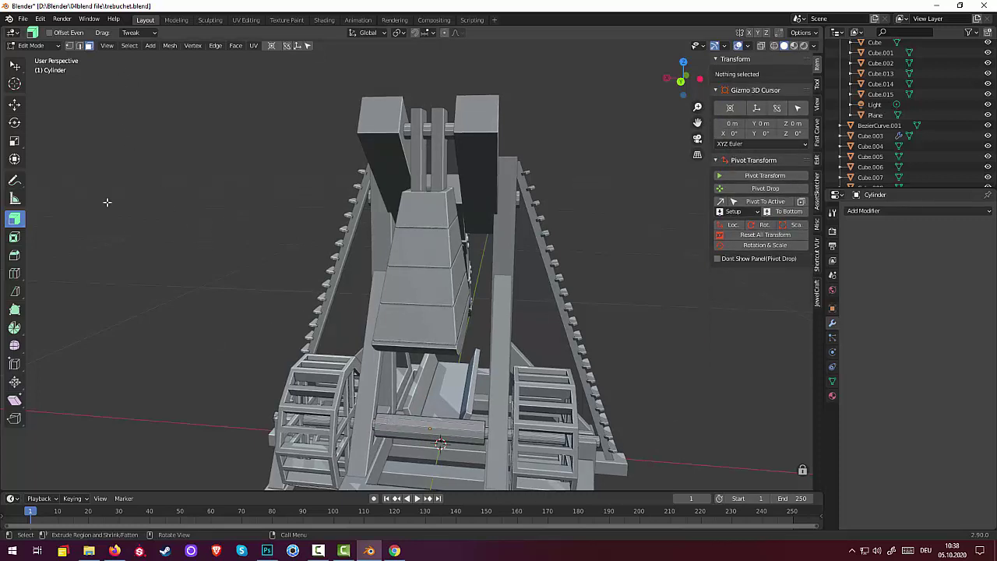
Recover from an accidental switch to Vertex Paint, returning the cylinder to Edit Mode
click(35, 45)
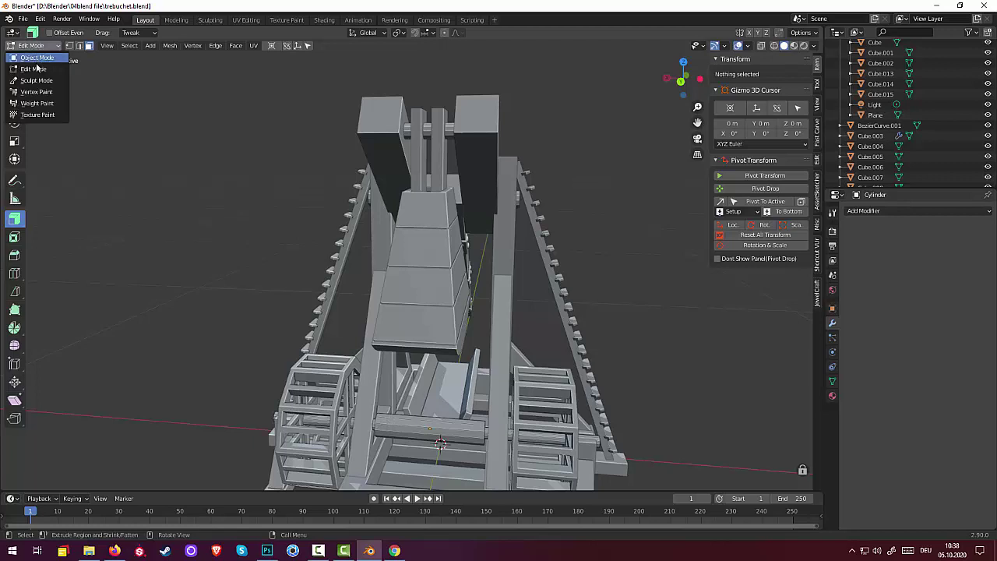
key(Return)
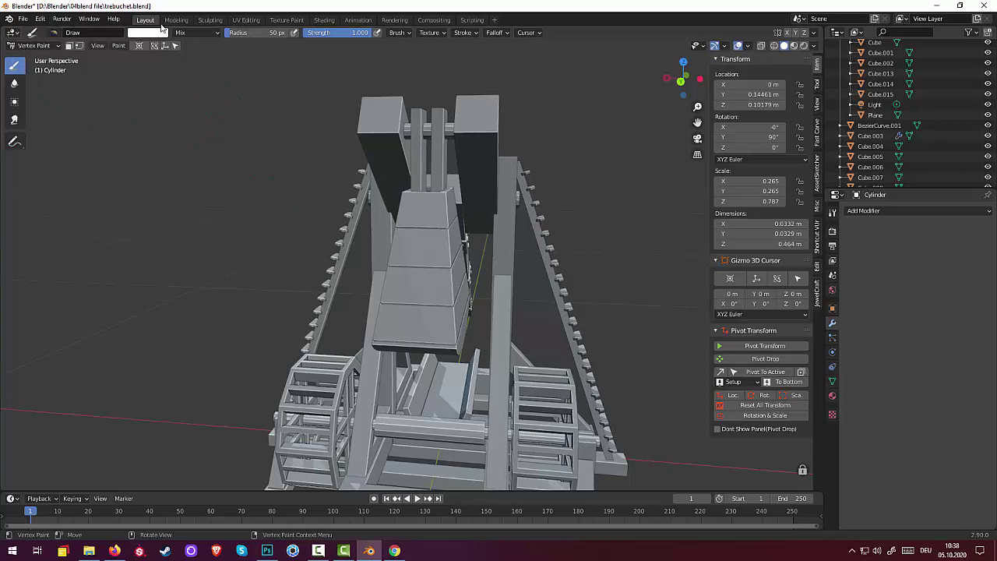
click(175, 21)
click(147, 21)
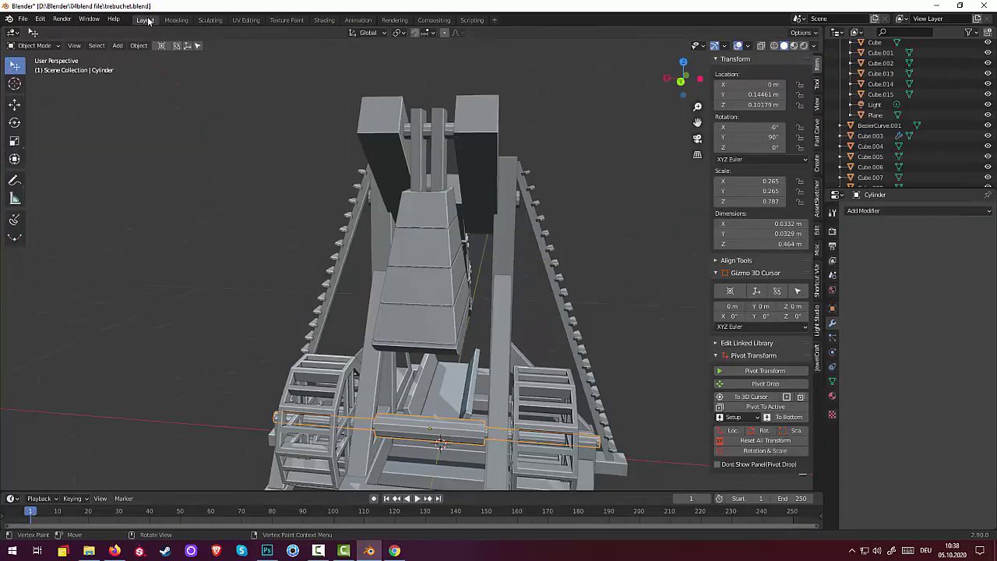
click(28, 46)
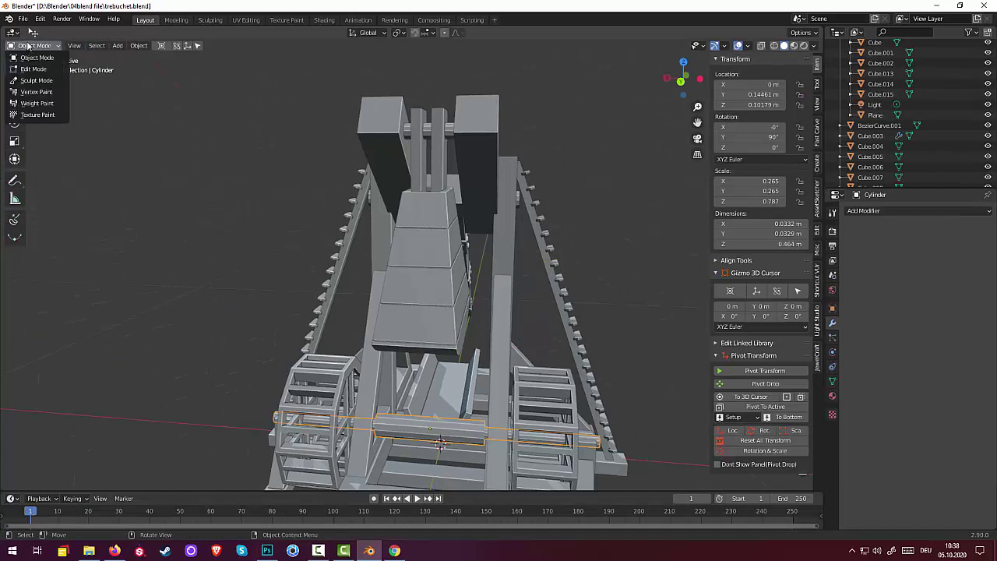
click(31, 69)
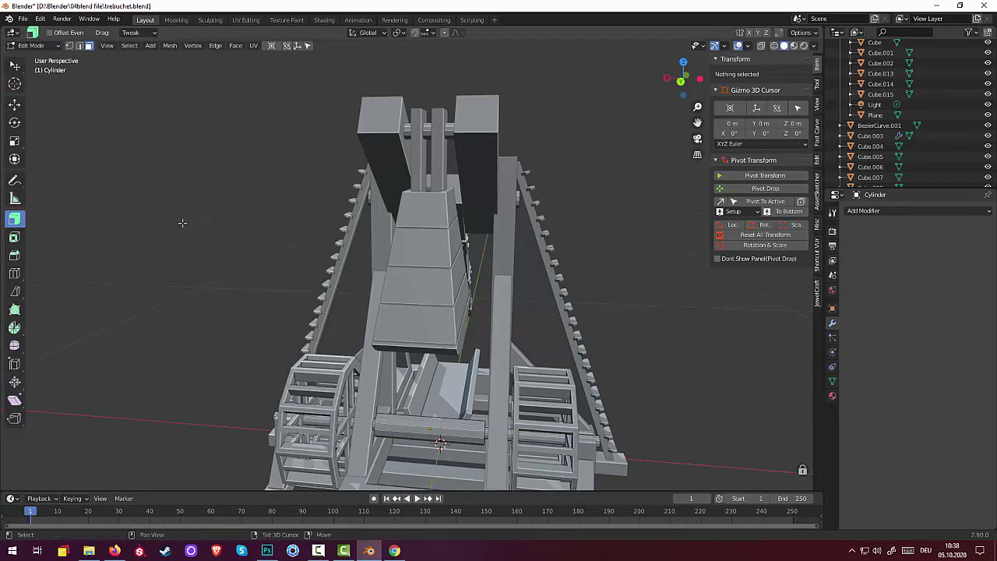
Return to Object Mode with the cylinder deselected and bring up the Add menu
key(shift+a)
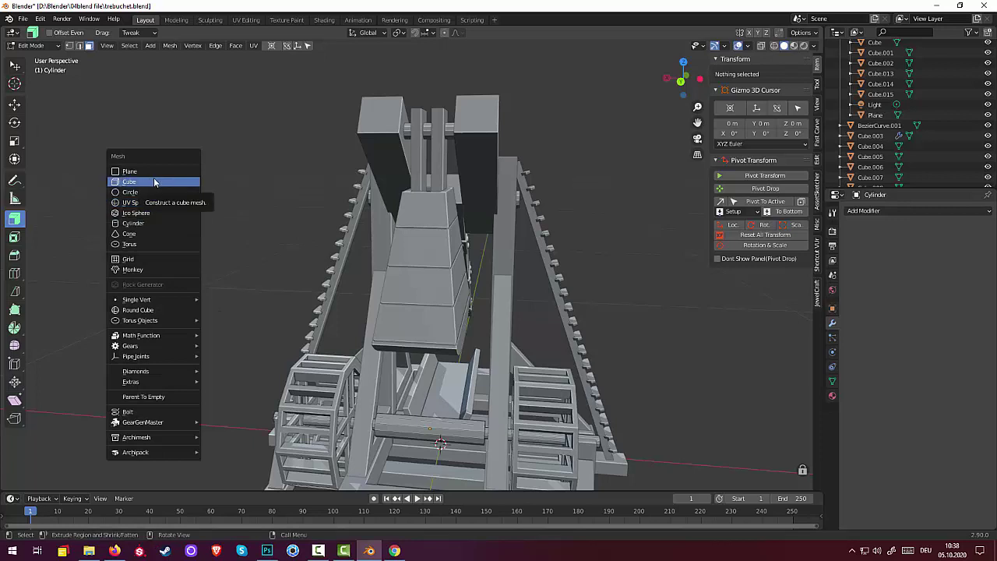
click(32, 45)
click(31, 58)
click(54, 107)
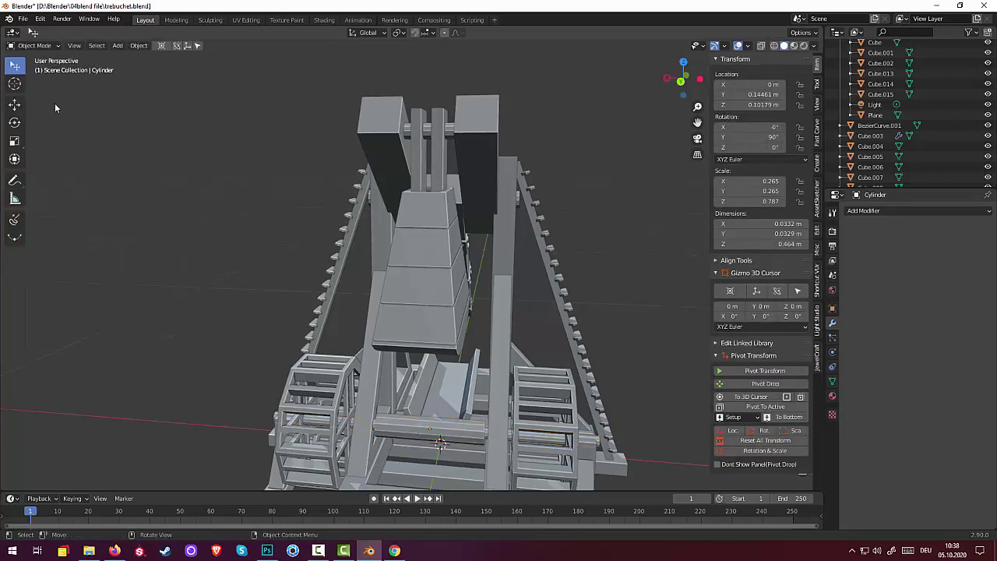
click(31, 46)
key(shift+a)
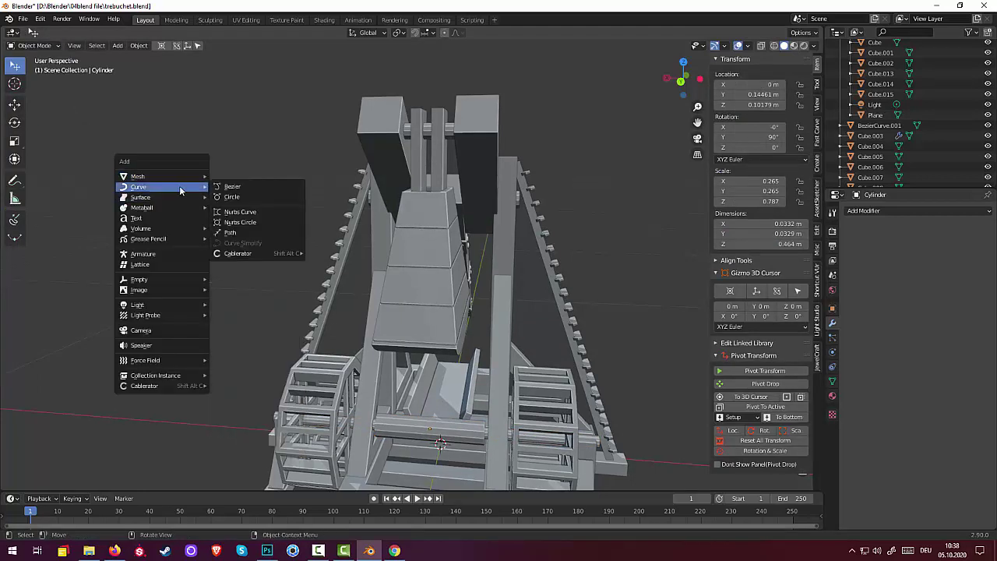
Add a Bezier circle, rotate it 90° about Y, and scale it to 0.099 (0.198 m across)
click(237, 198)
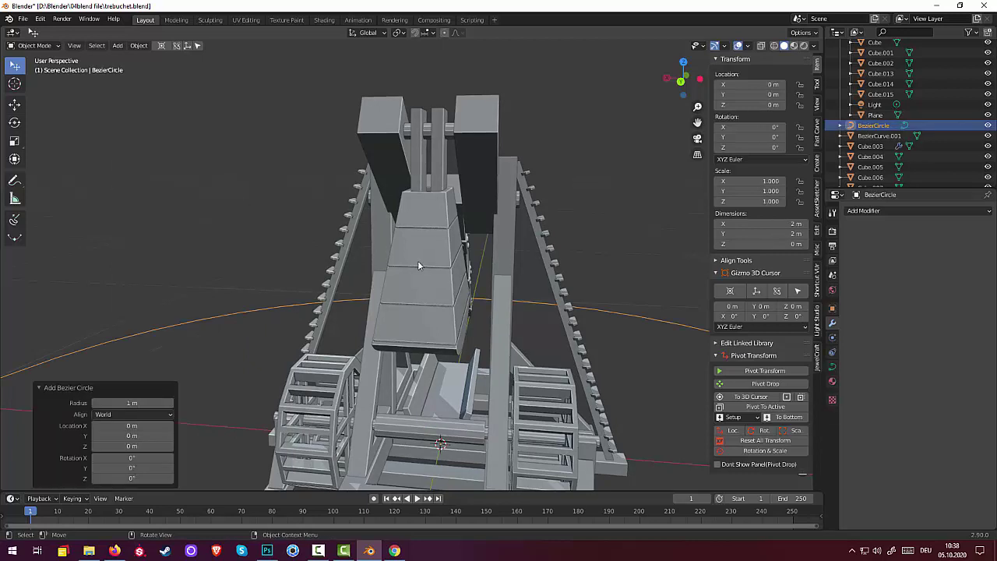
scroll(421, 269, down, 5)
scroll(420, 269, down, 2)
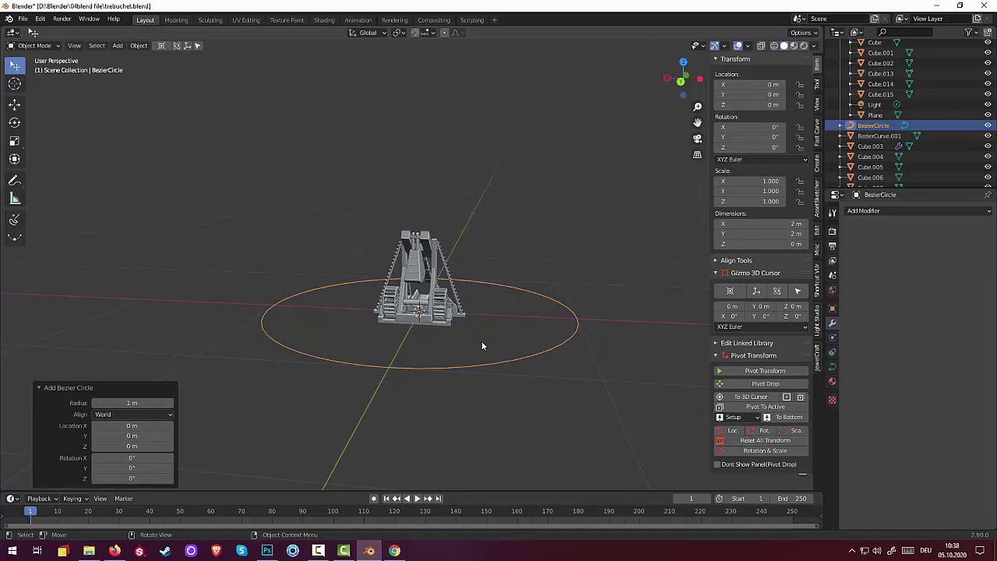
key(r)
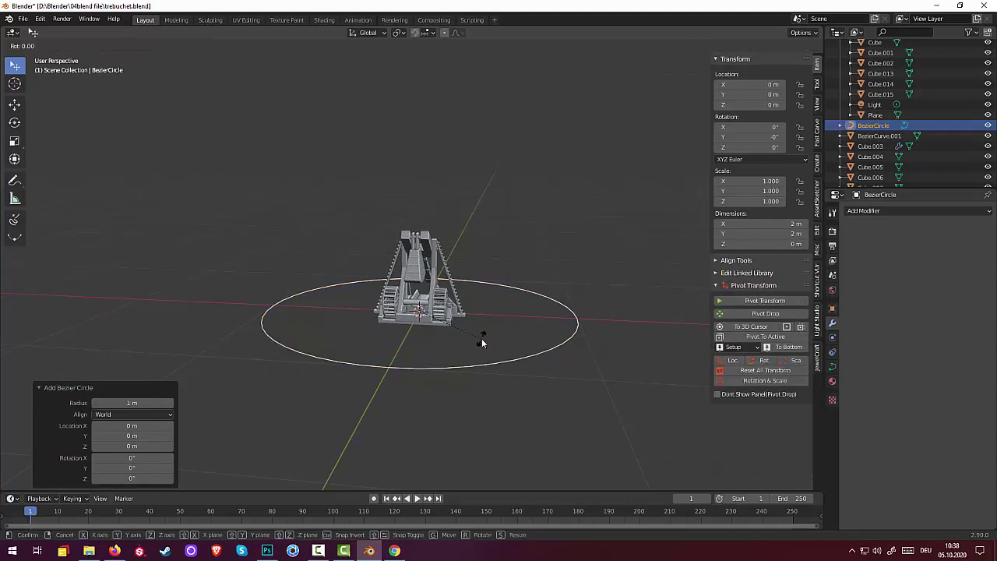
text(y90)
key(Return)
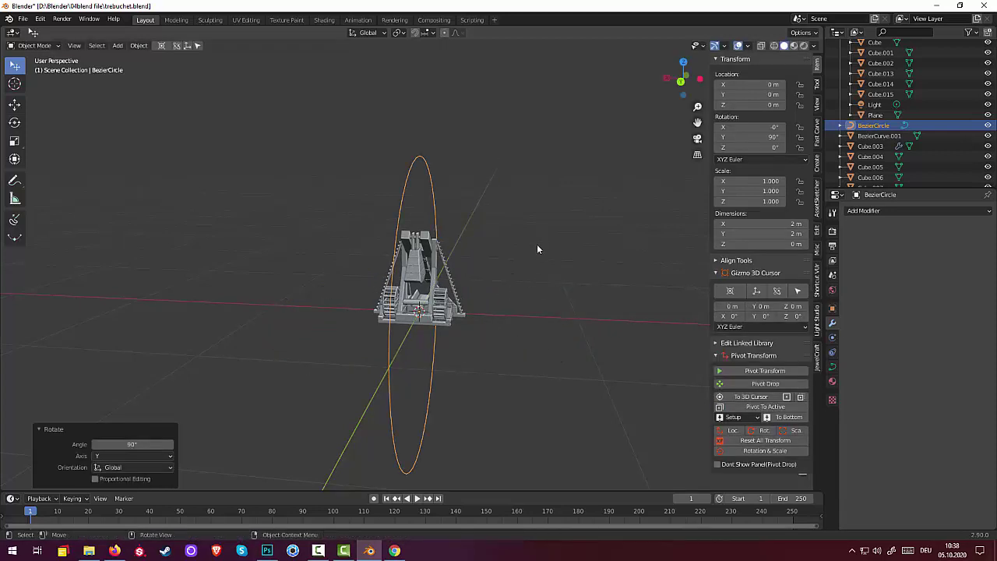
key(s)
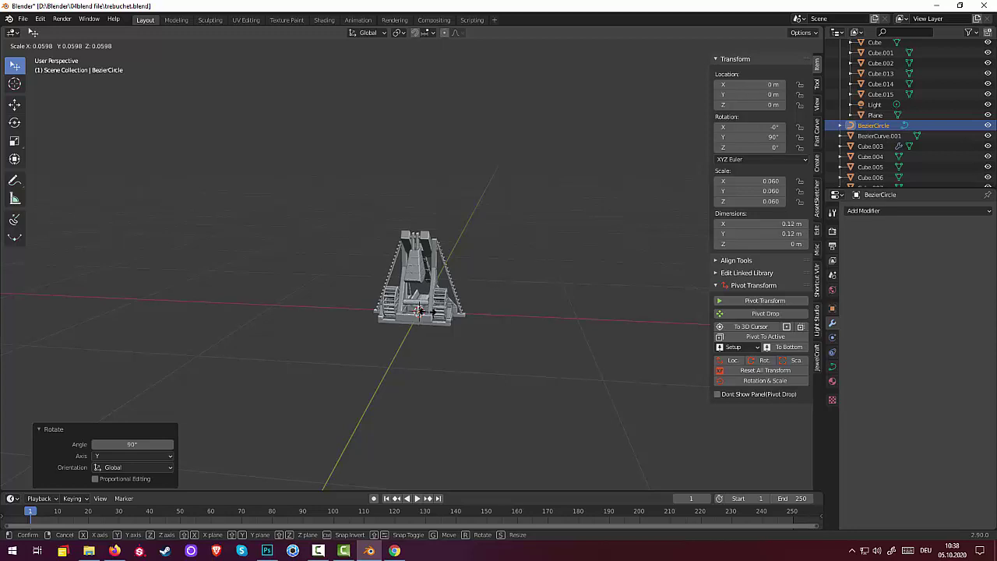
click(420, 313)
mouse_move(389, 292)
middle_down()
mouse_move(421, 331)
mouse_move(360, 326)
mouse_move(548, 282)
mouse_move(581, 296)
mouse_move(514, 338)
mouse_move(451, 308)
middle_up()
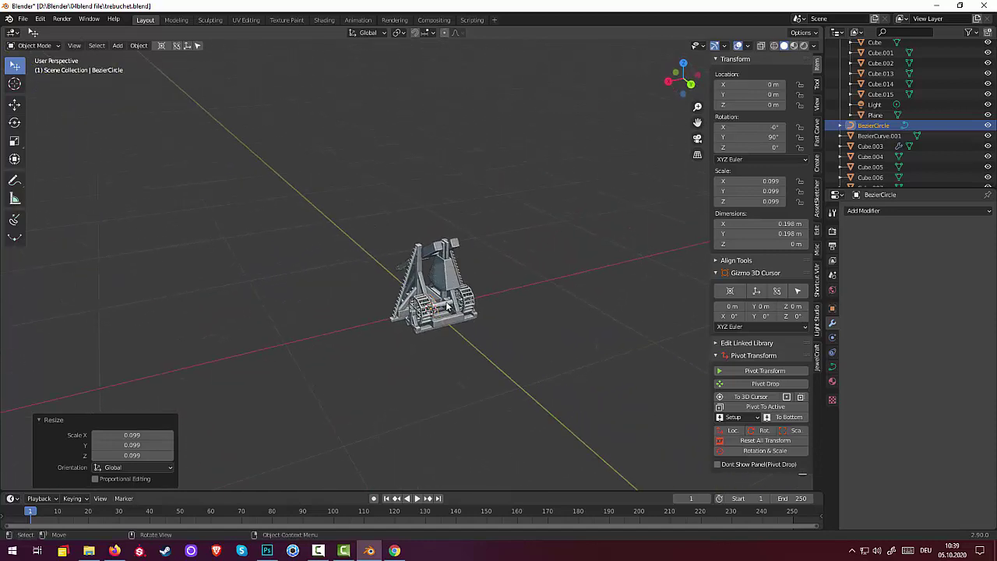
click(448, 306)
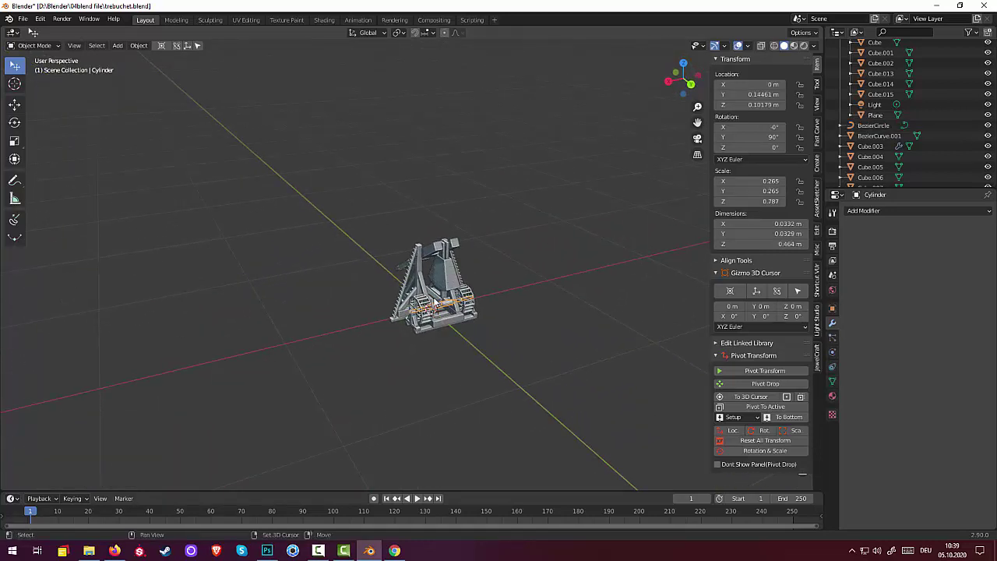
Hide the Light, BezierCurve, Camera, Plane and cubes in the Outliner, keeping BezierCircle visible
click(435, 303)
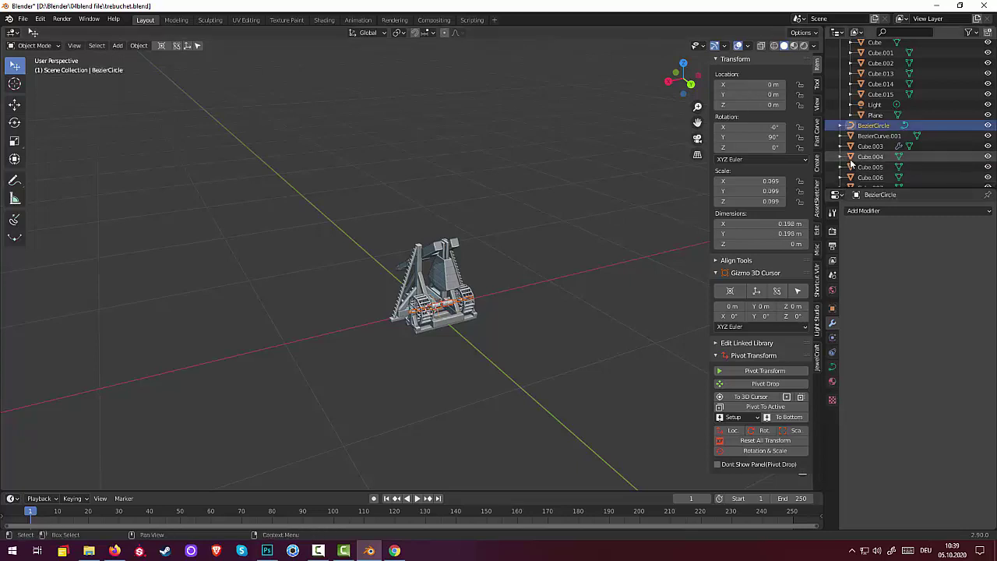
scroll(873, 156, down, 1)
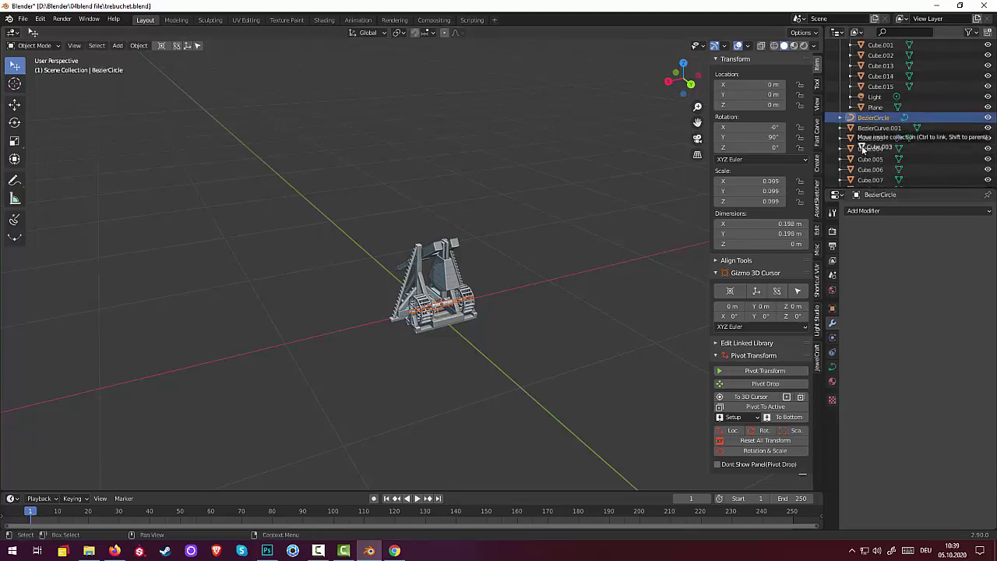
drag(988, 128, 987, 180)
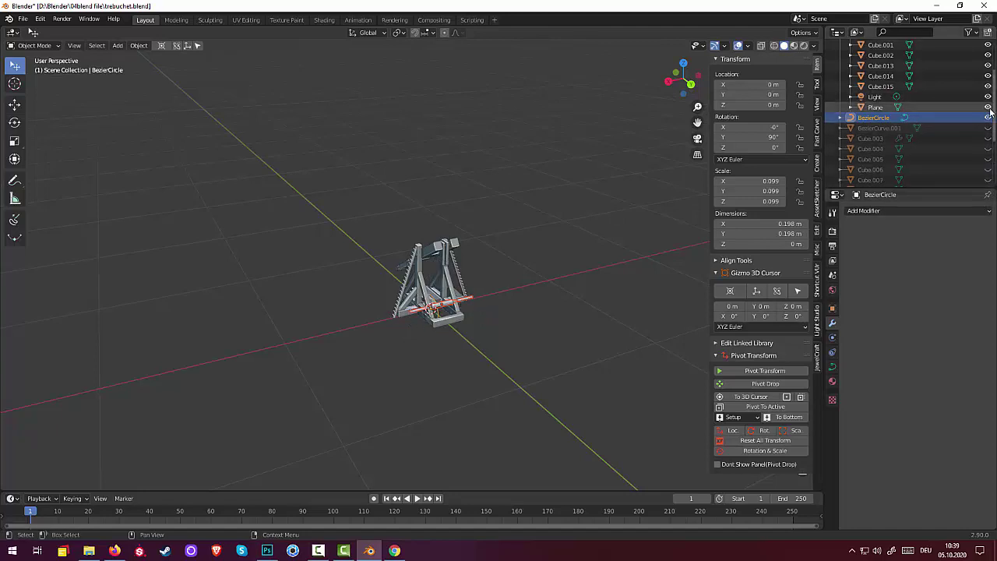
drag(987, 97, 988, 44)
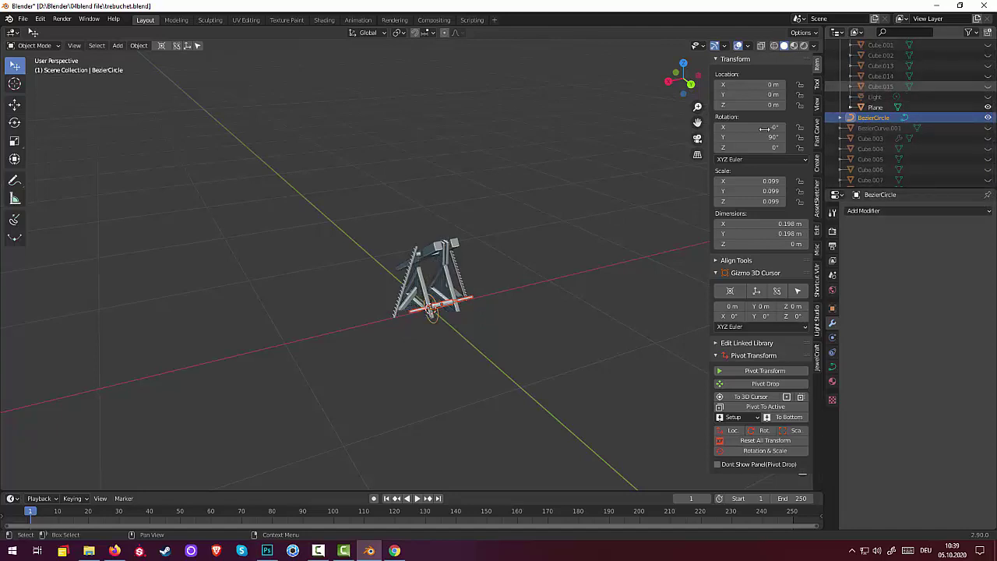
scroll(549, 253, up, 3)
scroll(496, 349, up, 2)
middle_drag(496, 348, 459, 385)
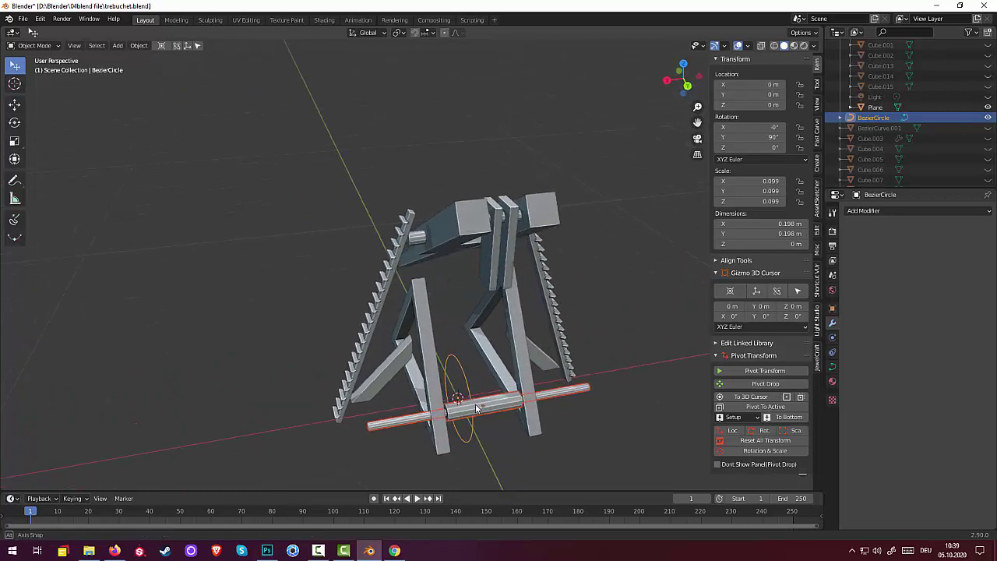
scroll(857, 101, up, 4)
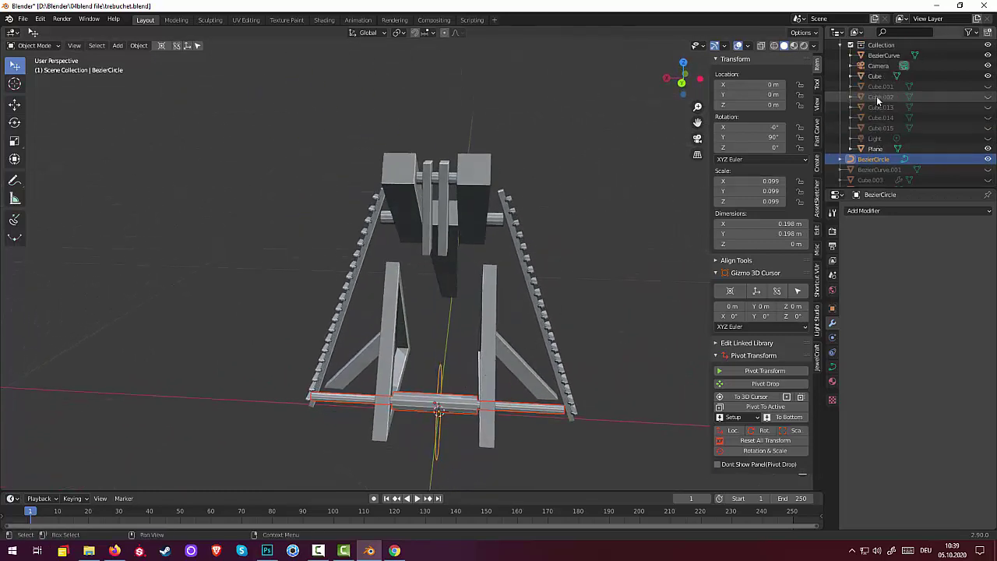
drag(988, 67, 989, 95)
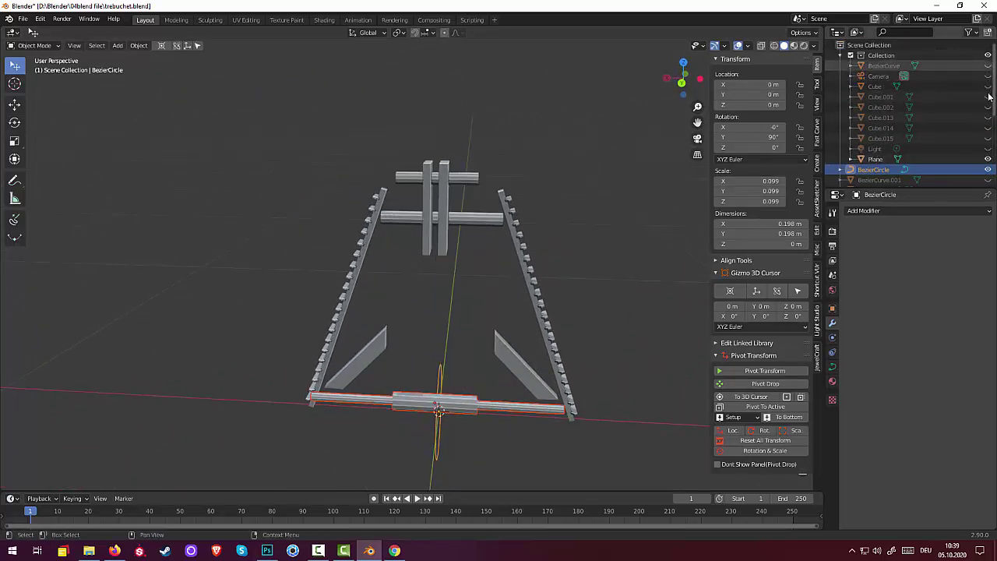
drag(993, 153, 988, 161)
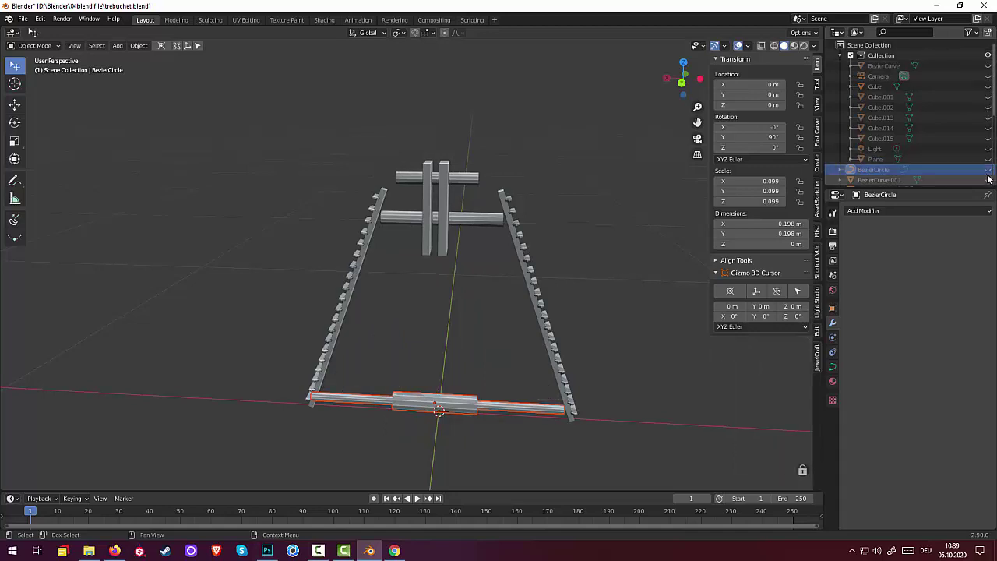
click(988, 170)
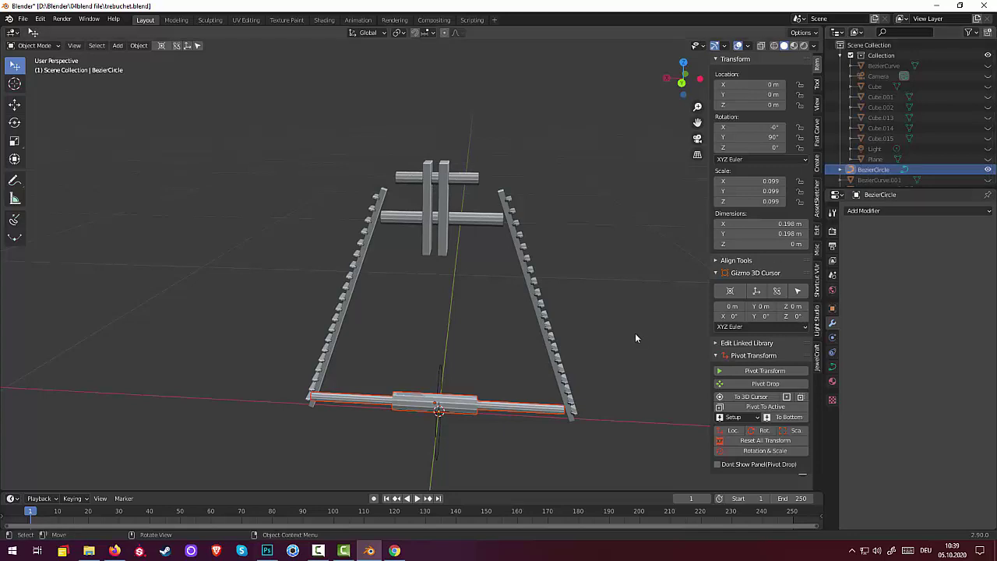
In right view, move the Bezier circle around the axle end and scale it to 0.21
mouse_move(634, 335)
middle_down()
mouse_move(607, 325)
mouse_move(401, 373)
middle_up()
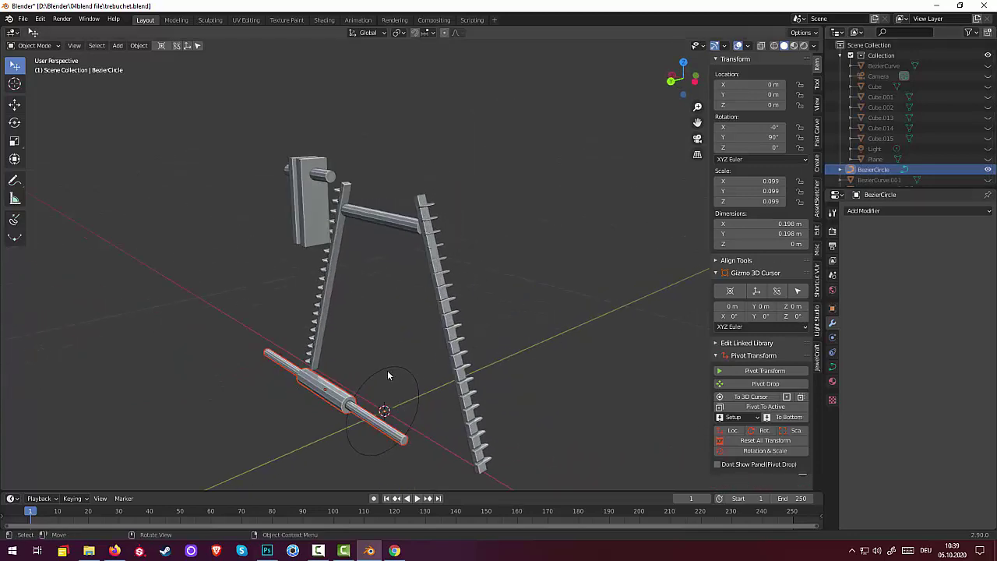
click(388, 374)
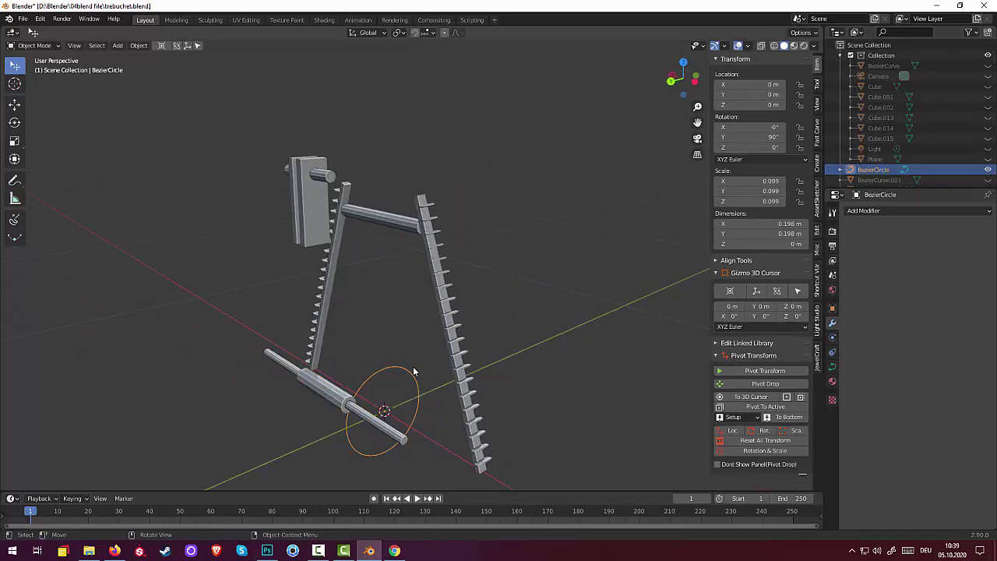
key(KP_3)
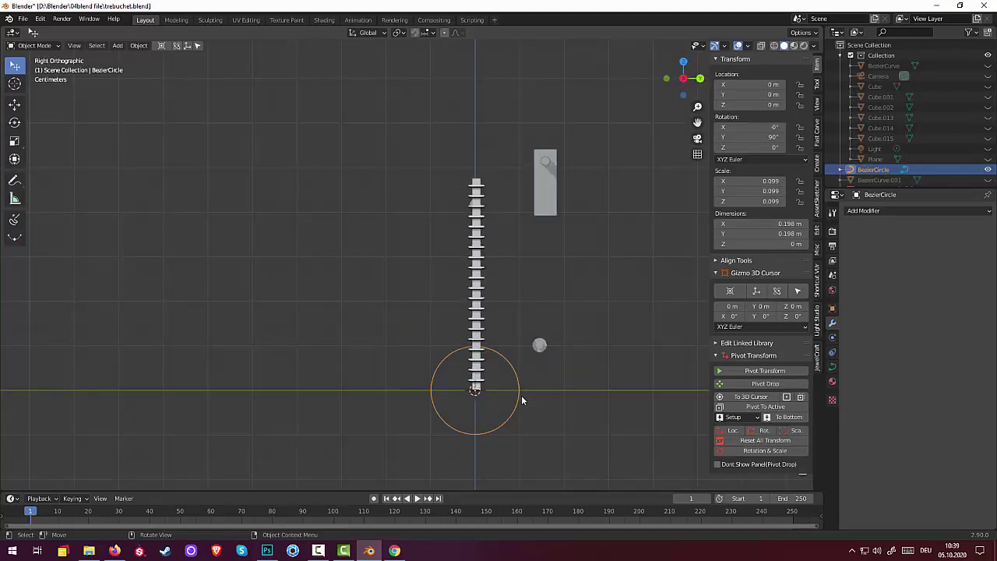
key(g)
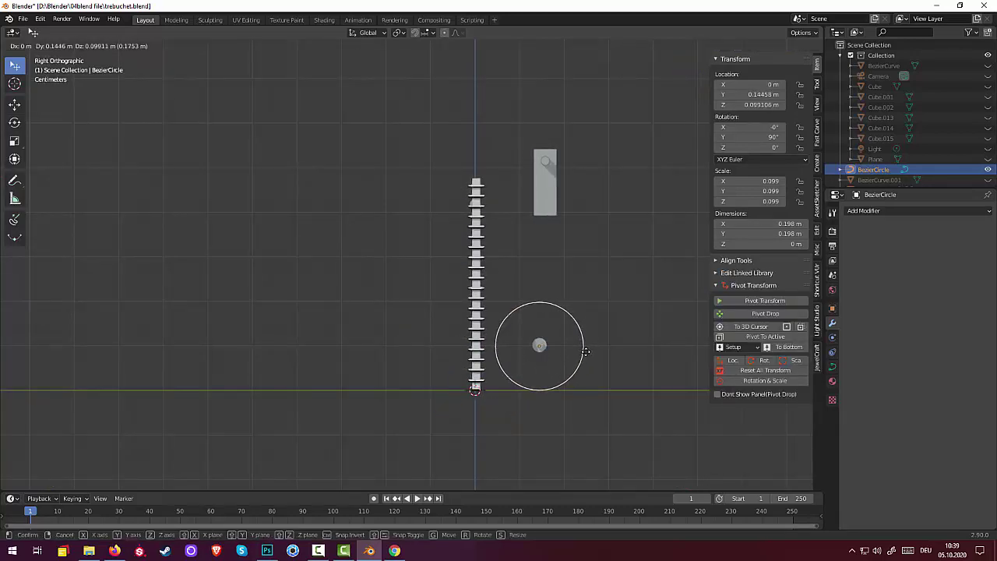
click(585, 352)
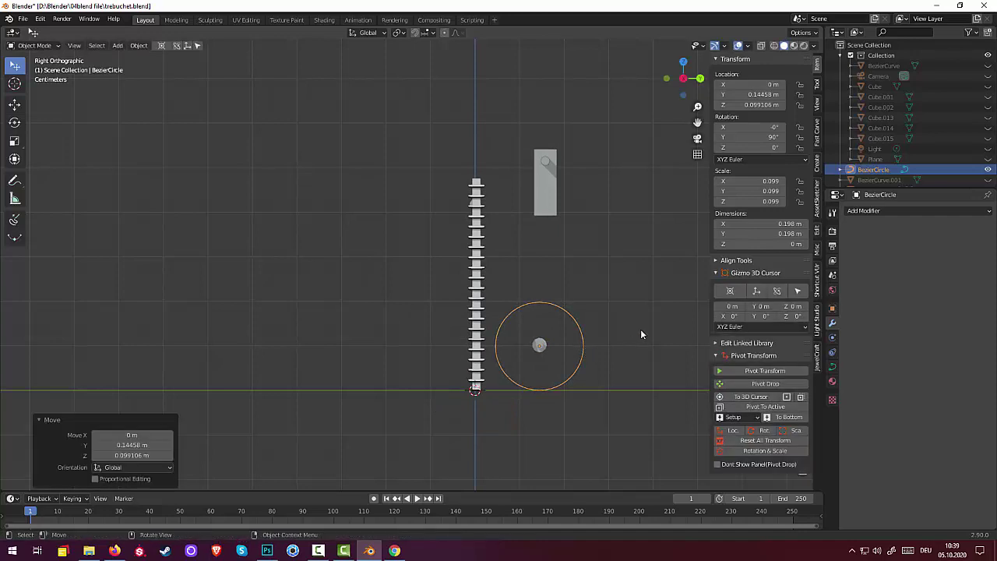
key(s)
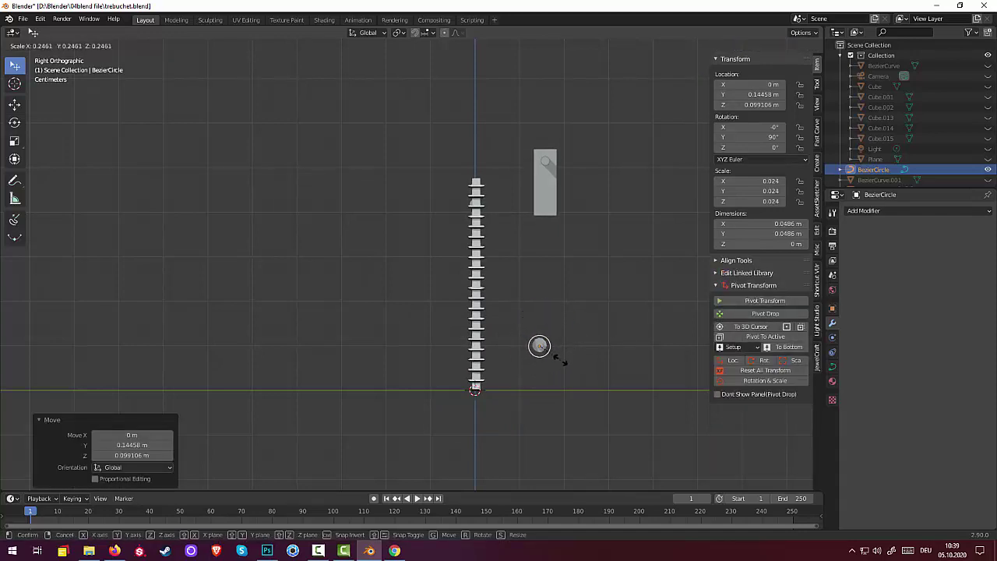
click(553, 361)
Recentre the view on the circle and shrink it further to 0.018 scale
scroll(565, 368, up, 1)
scroll(568, 371, up, 3)
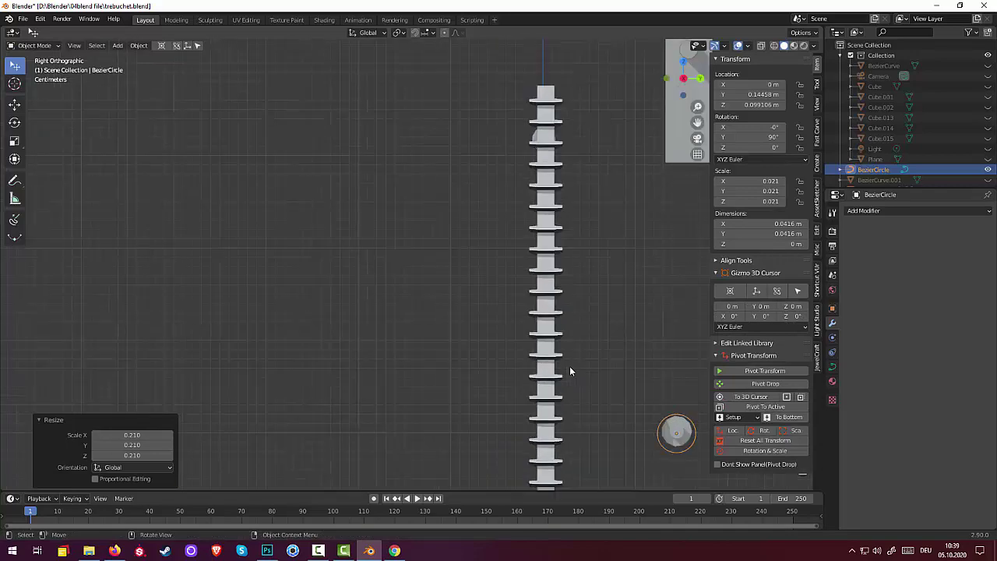
mouse_move(585, 347)
middle_down()
mouse_move(518, 322)
mouse_move(557, 340)
middle_up()
key(KP_3)
mouse_move(645, 371)
shift+middle_down()
mouse_move(461, 271)
mouse_move(331, 171)
shift+middle_up()
scroll(504, 306, up, 2)
scroll(513, 341, up, 3)
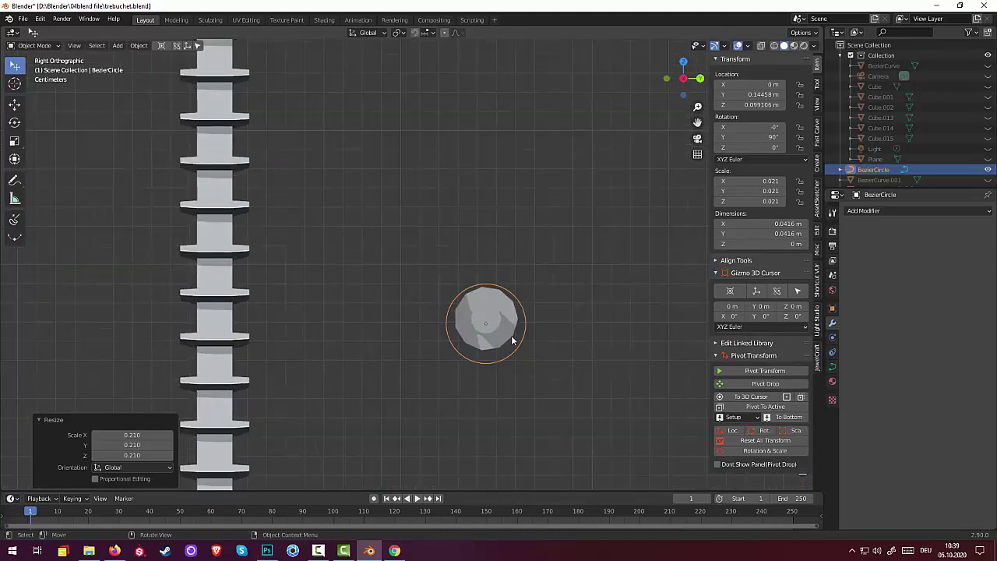
click(516, 347)
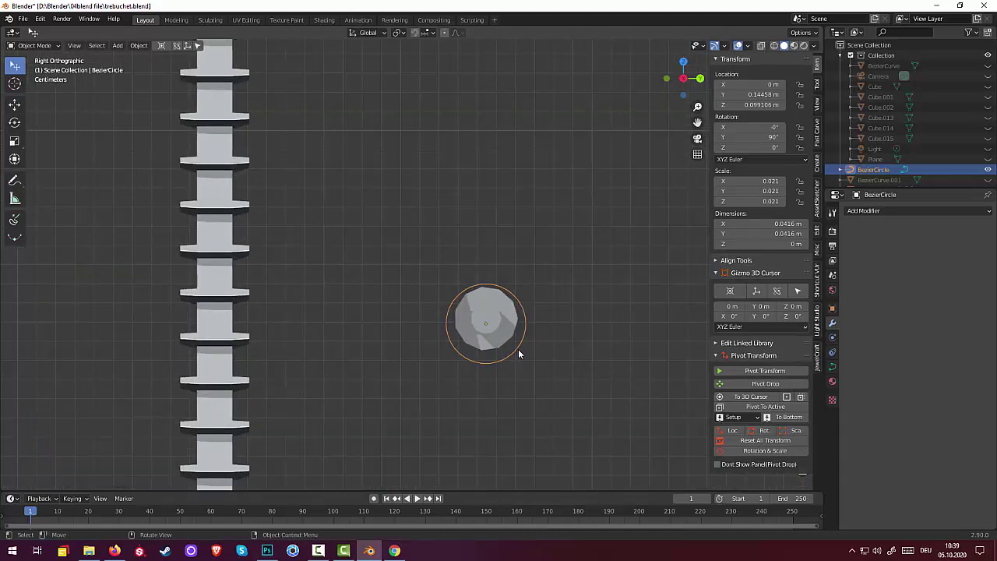
key(s)
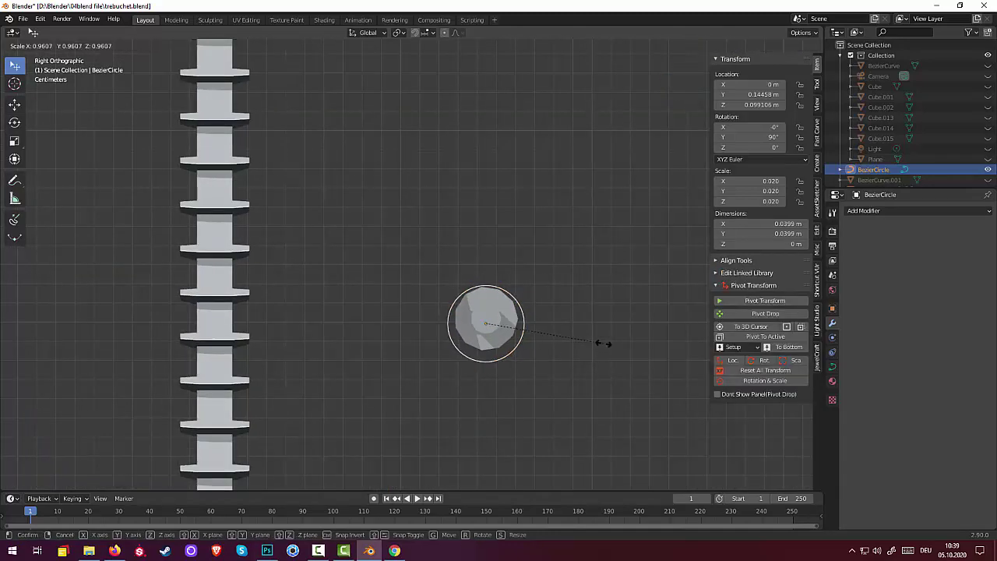
click(592, 343)
Nudge the circle along Z and shrink it to 0.017 scale, hugging the axle collar
key(g)
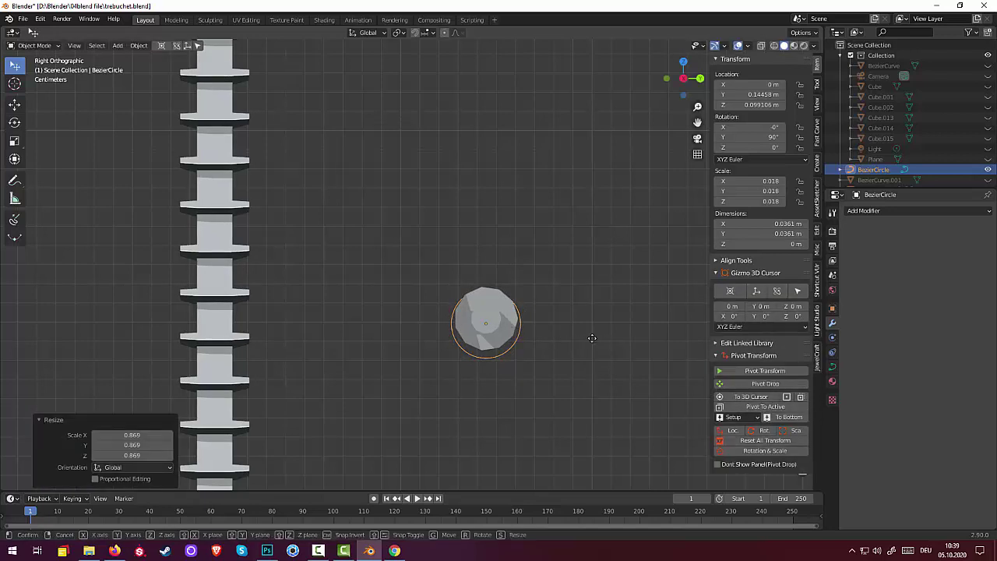
key(z)
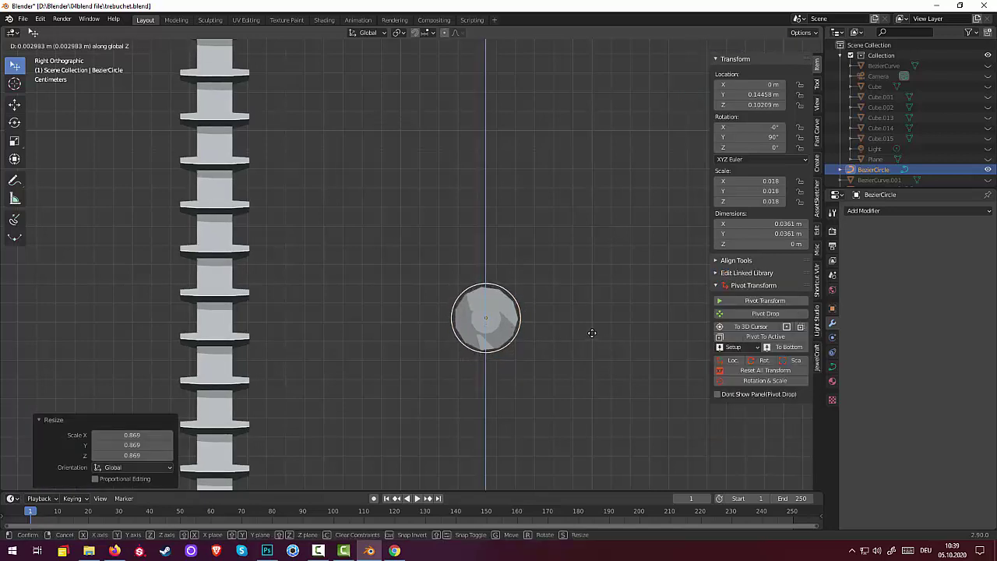
click(592, 333)
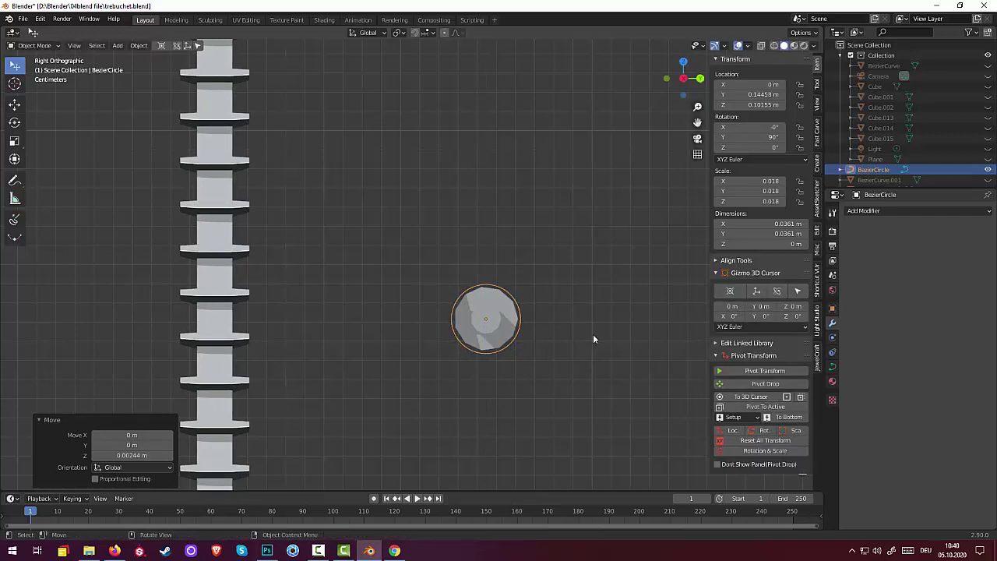
mouse_move(592, 338)
middle_down()
mouse_move(534, 360)
mouse_move(574, 344)
middle_up()
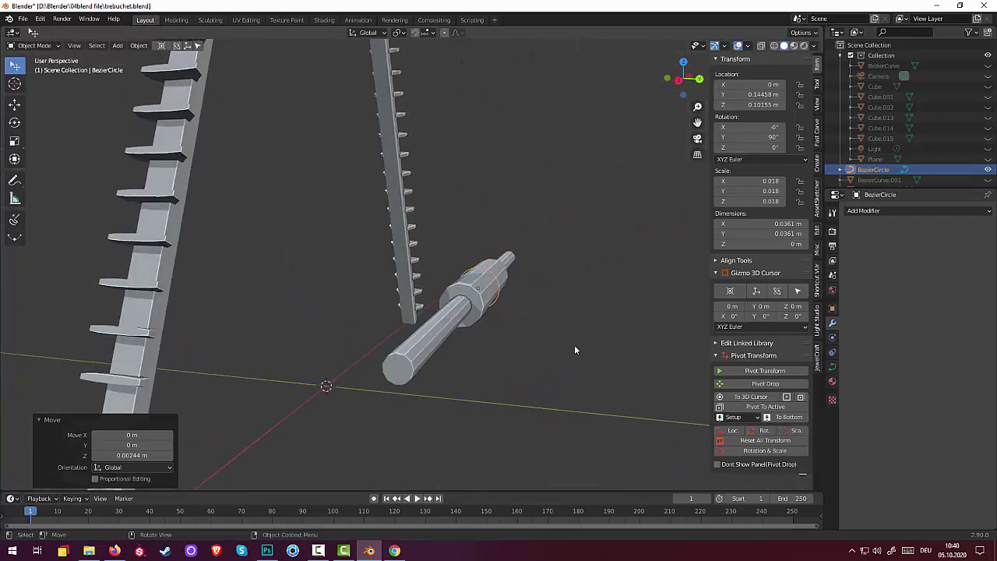
key(s)
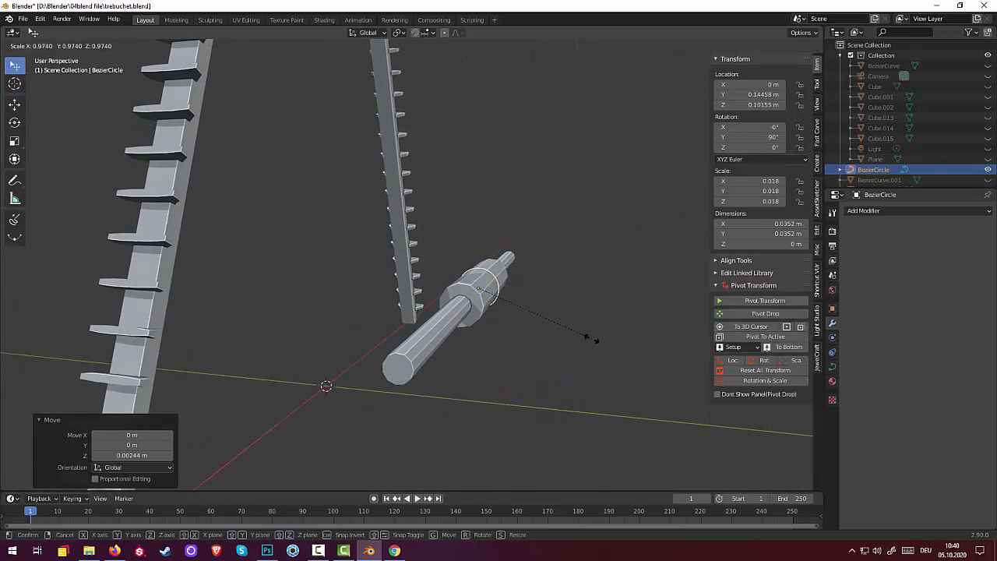
click(587, 339)
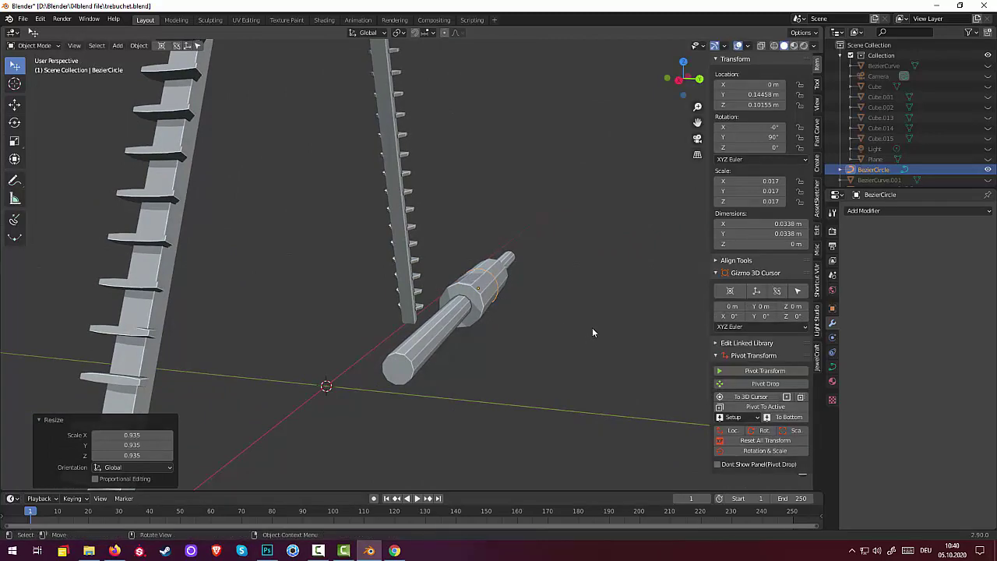
middle_drag(592, 332, 579, 349)
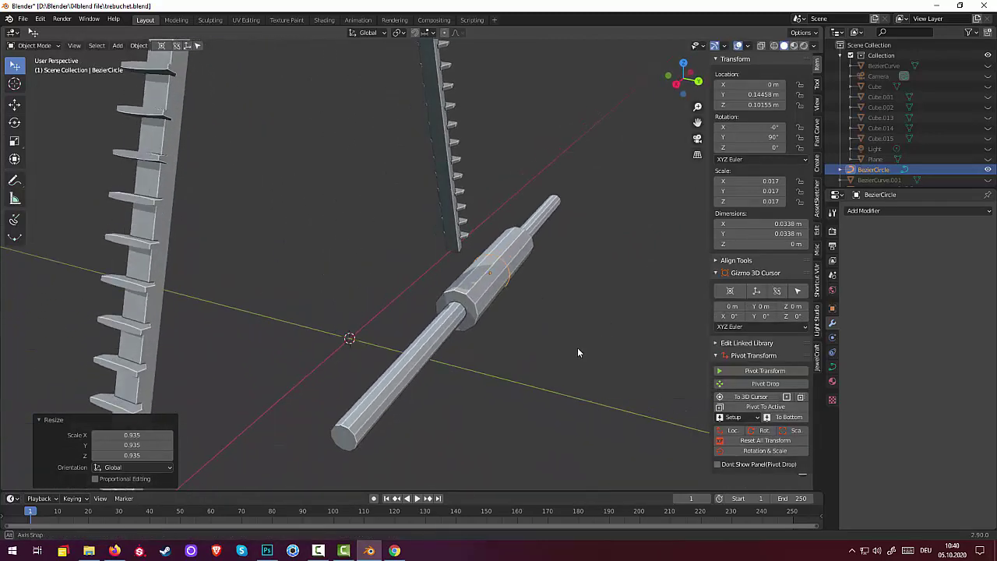
Set the BezierCircle's Geometry Bevel Depth to 0.2 m, then reselect the resulting ring
click(832, 366)
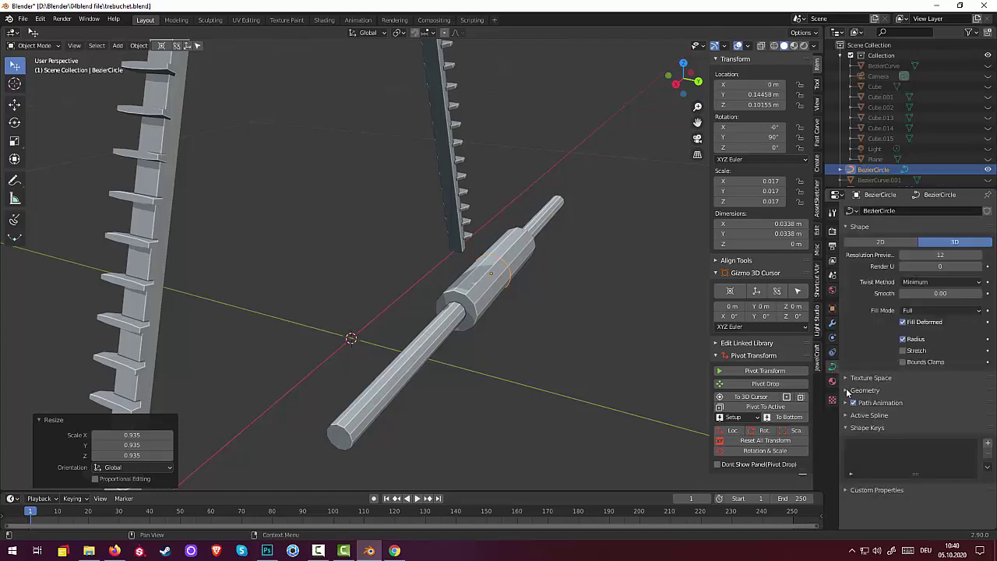
click(849, 391)
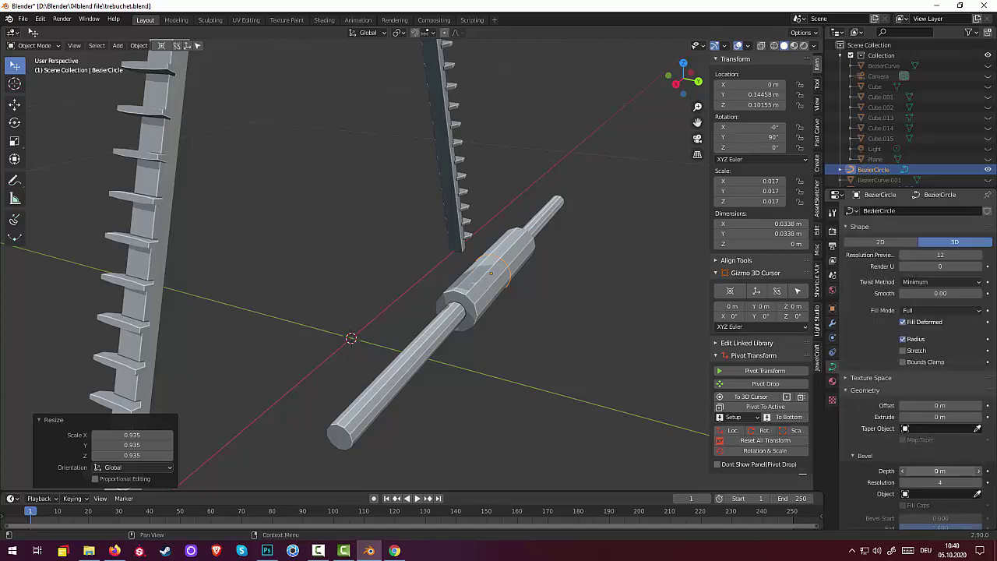
drag(924, 467, 962, 470)
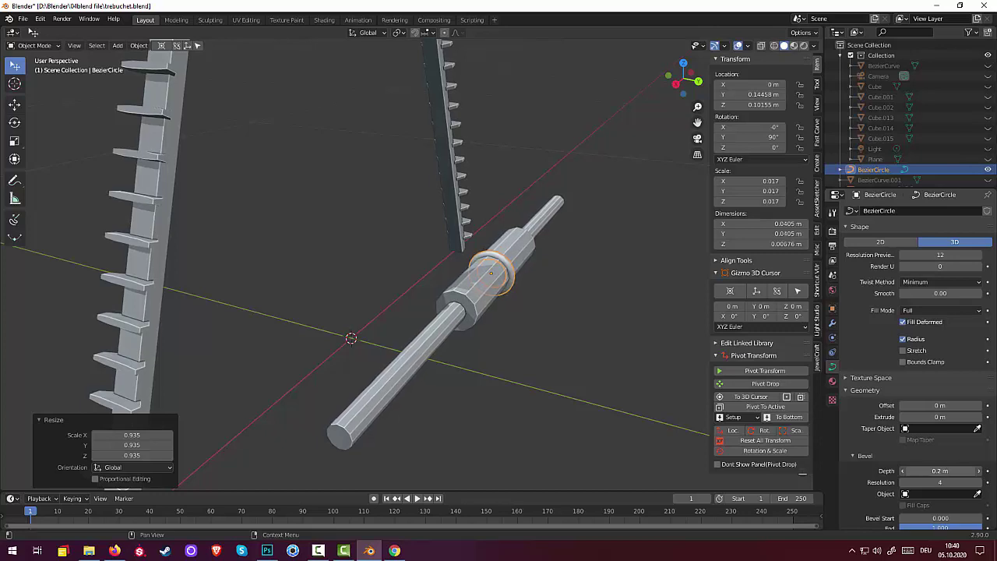
click(481, 348)
middle_drag(553, 319, 486, 333)
click(519, 325)
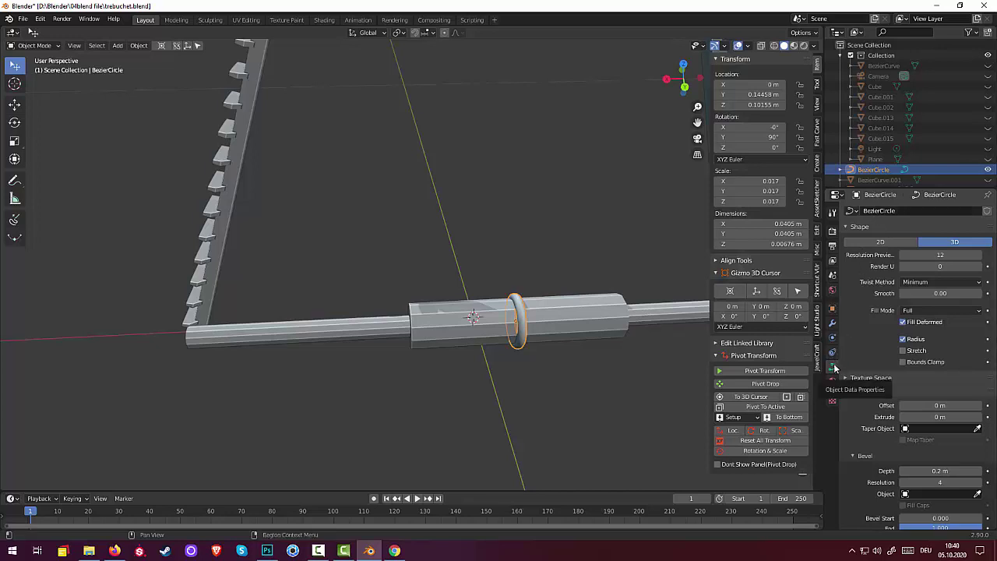
Convert the ring to a mesh and add an Array modifier to it
click(136, 46)
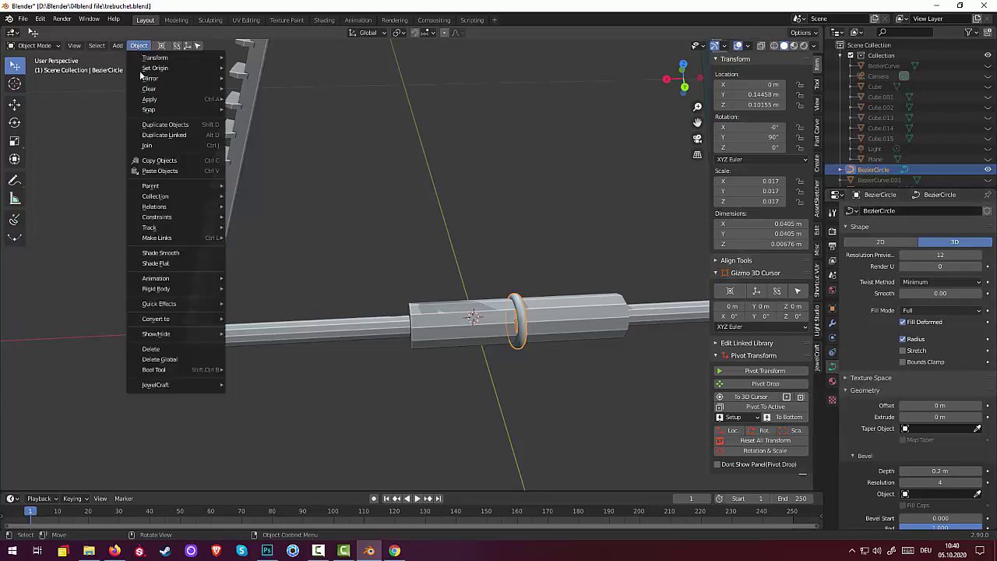
click(256, 330)
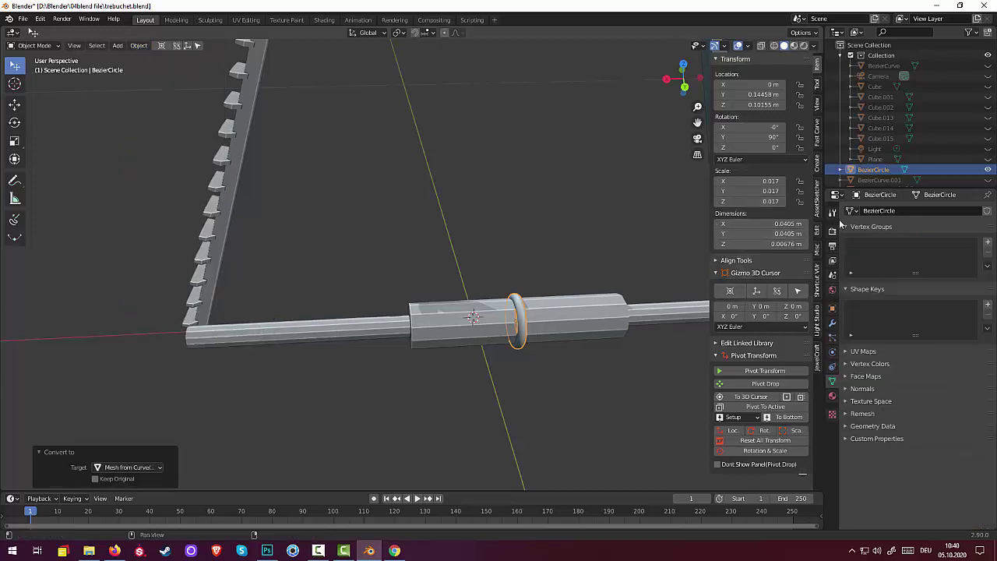
click(832, 322)
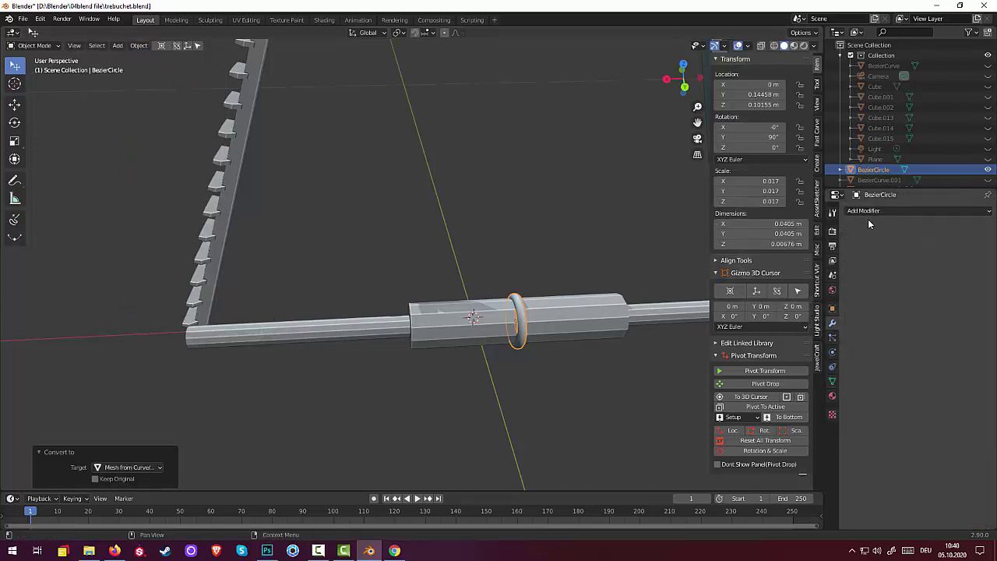
click(865, 211)
click(794, 234)
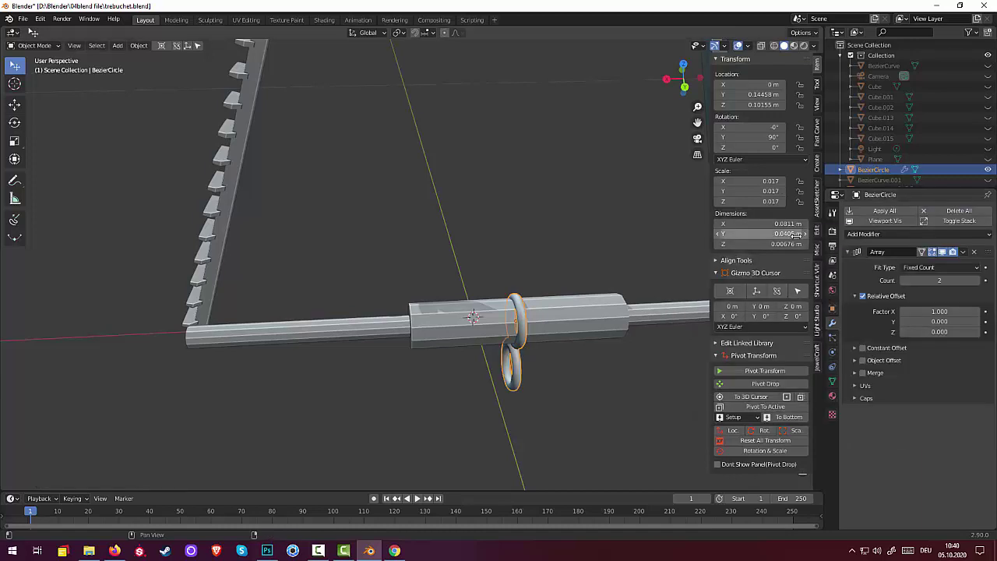
Set the array's relative offset to X 0, Y 0, Z 0.8 and its count to 24
mouse_move(946, 322)
mouse_down()
mouse_move(966, 321)
mouse_move(935, 322)
mouse_up()
click(944, 322)
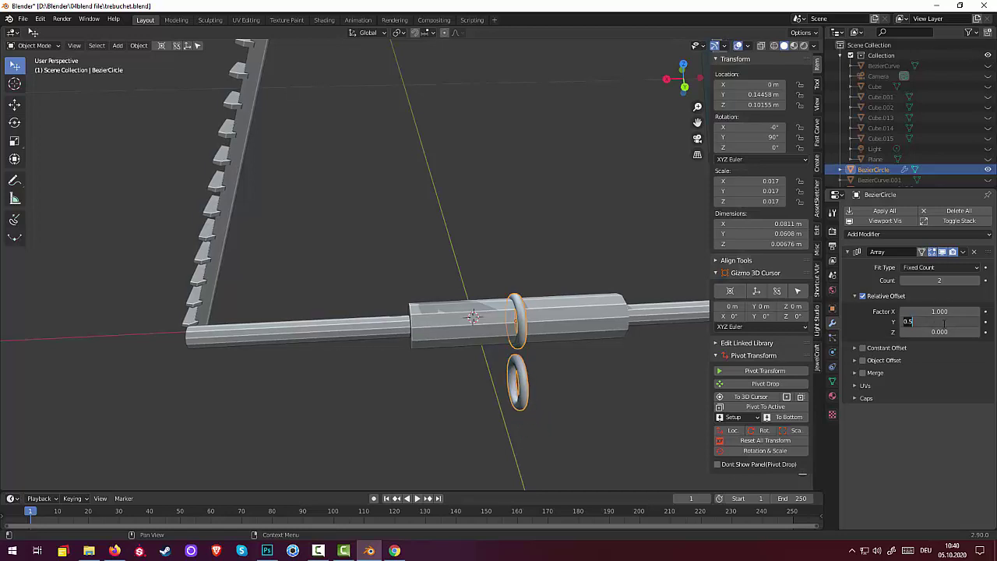
key(Return)
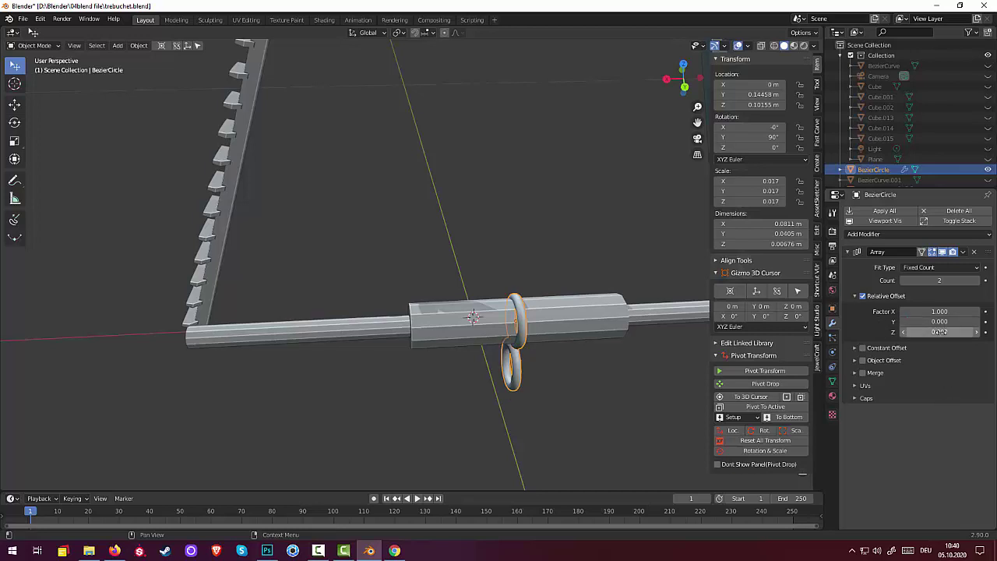
click(940, 332)
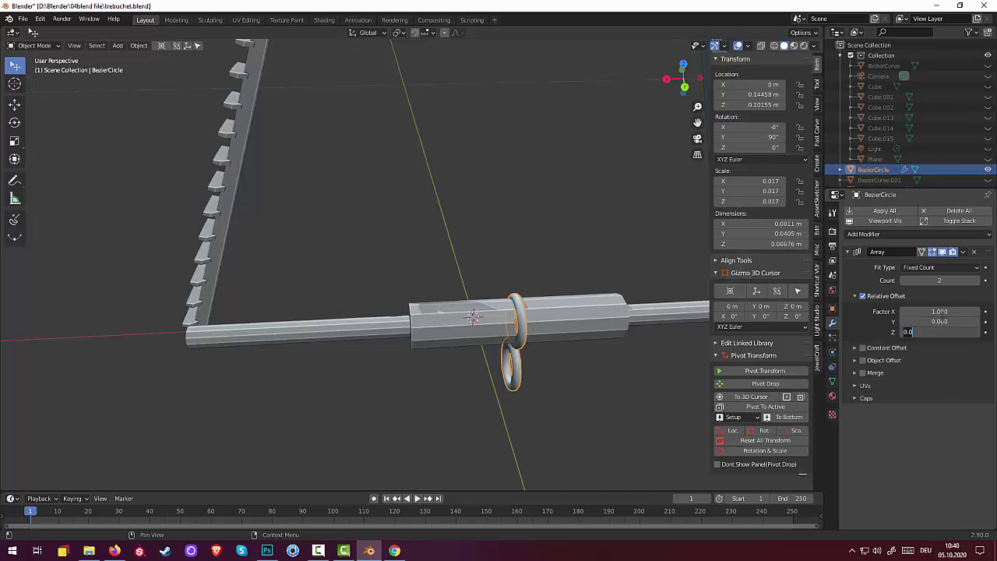
key(Return)
mouse_move(940, 311)
mouse_down()
mouse_move(954, 311)
mouse_move(935, 325)
mouse_up()
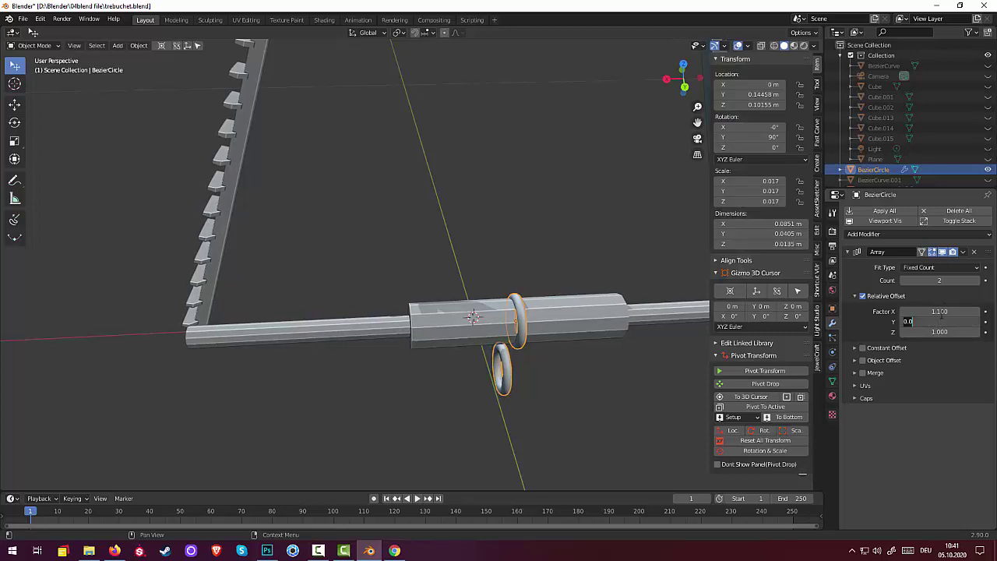
click(945, 311)
key(Return)
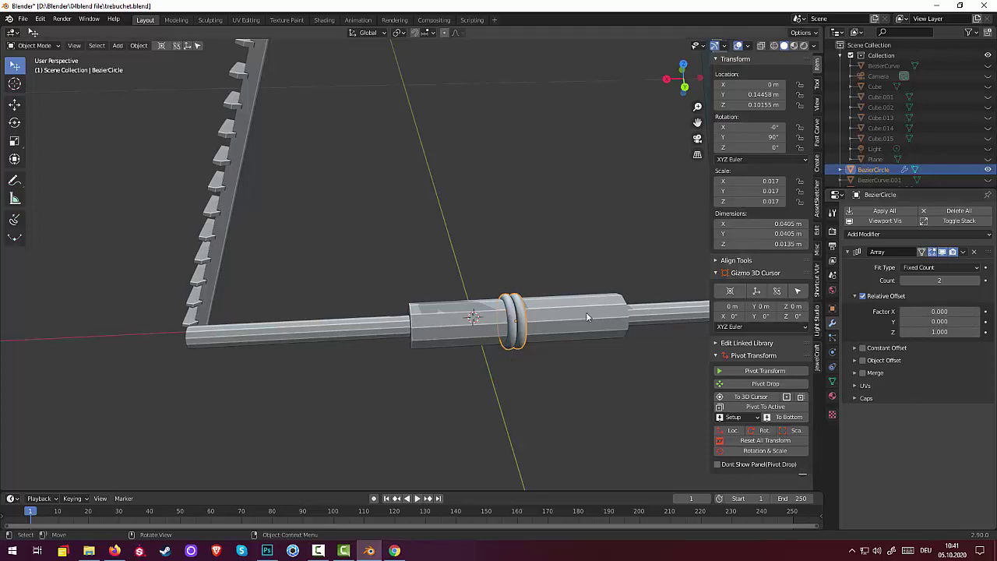
middle_drag(585, 311, 539, 307)
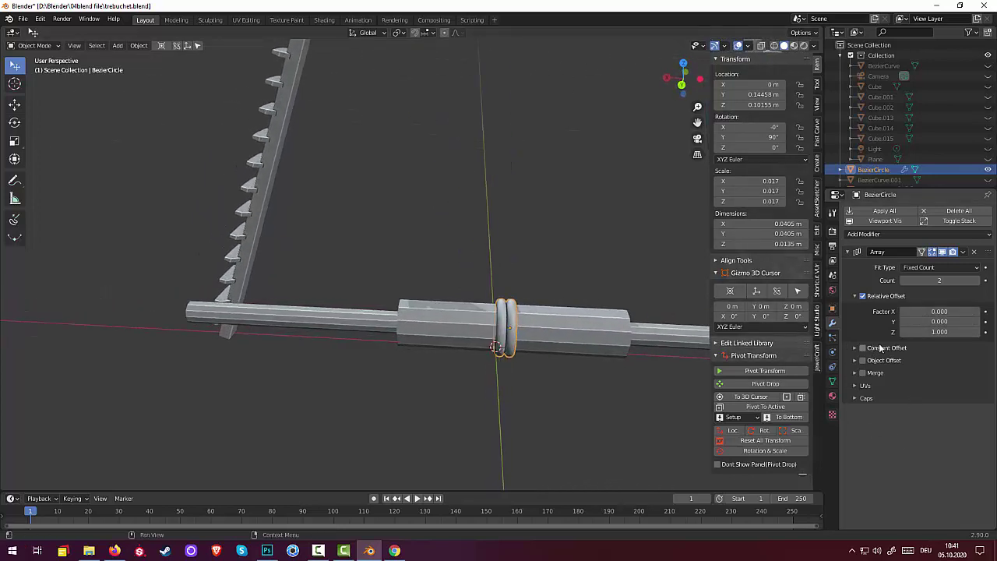
click(903, 333)
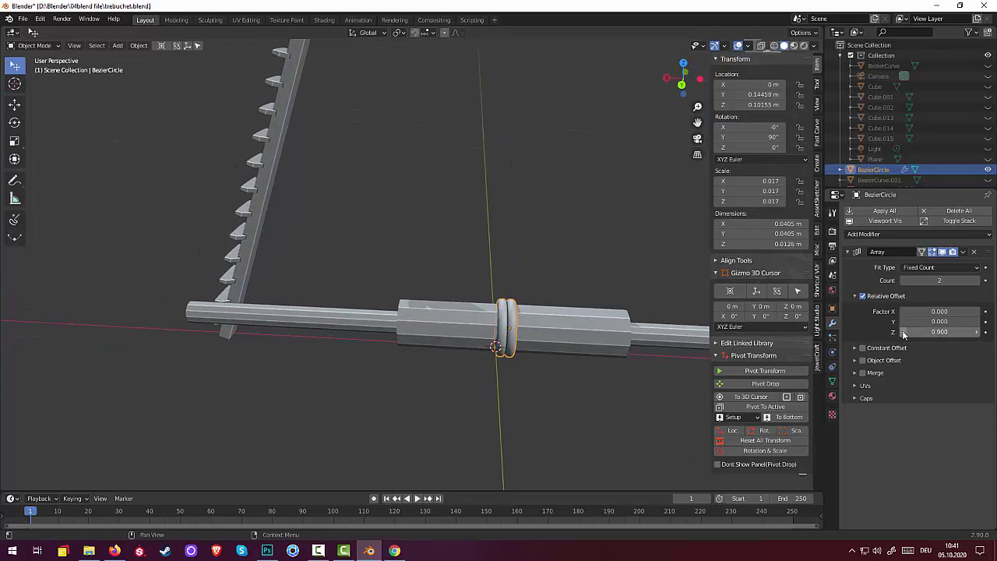
click(903, 332)
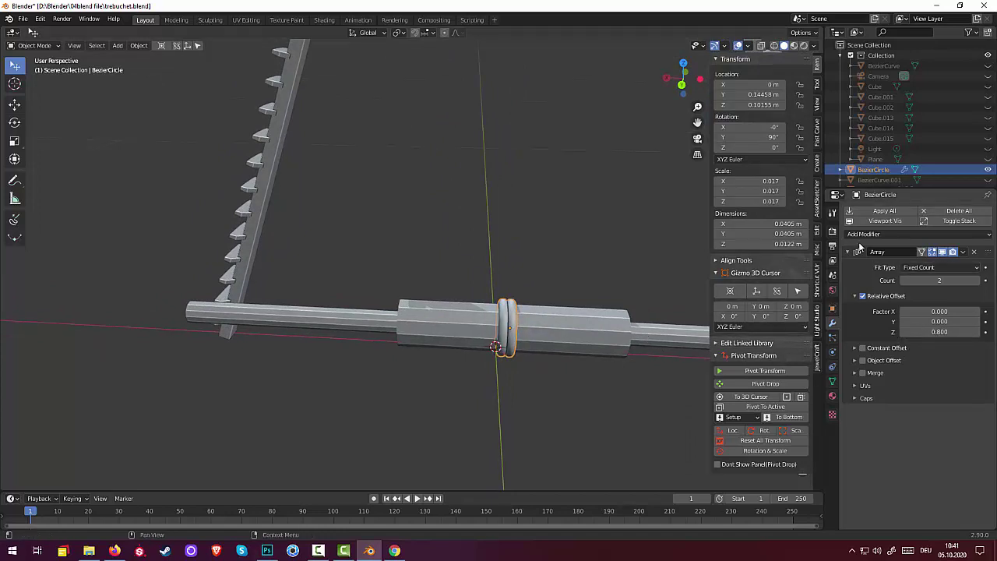
drag(944, 280, 980, 279)
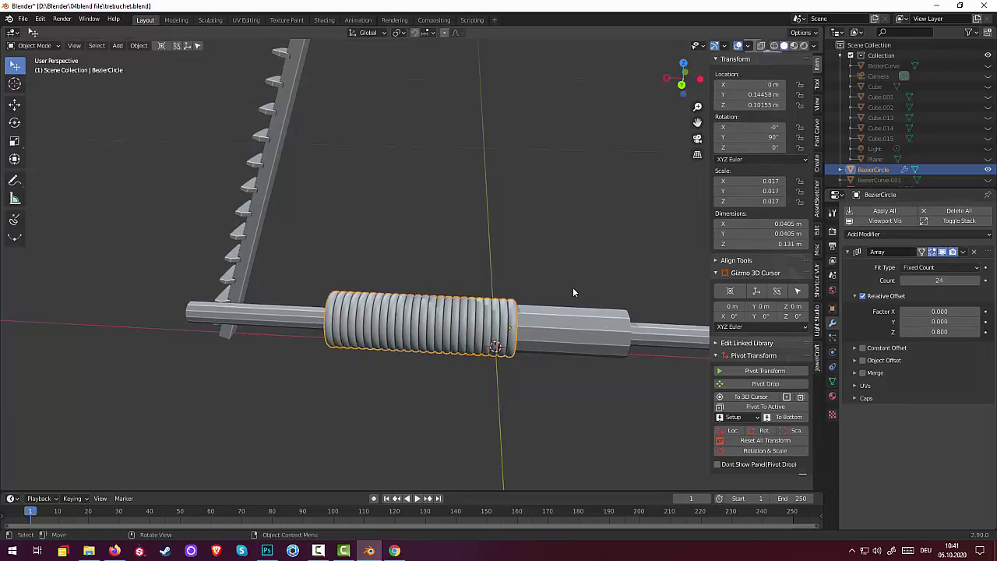
Apply the Array modifier and slide the coil along X to 0.0636 m on the axle drum
click(963, 251)
click(927, 266)
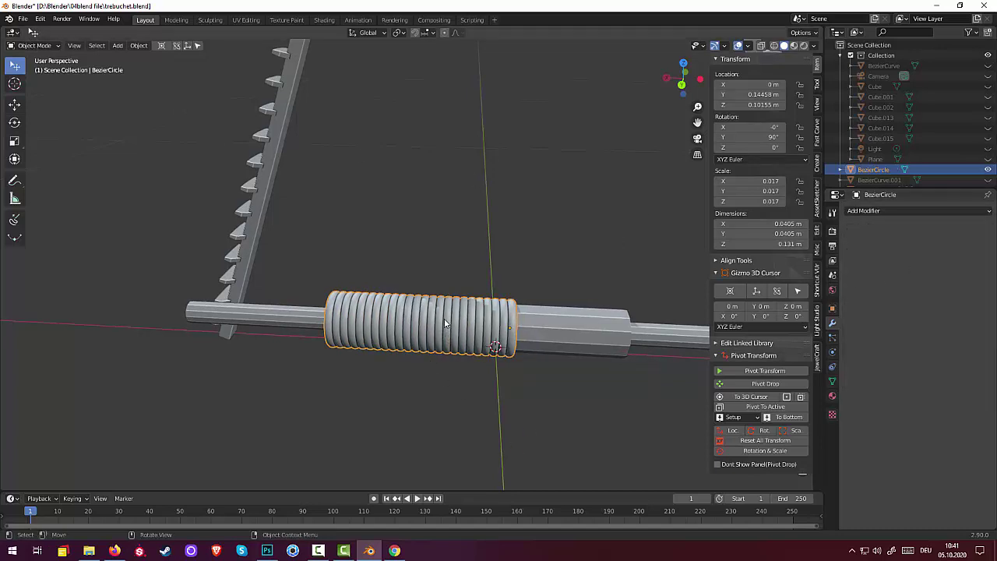
key(g)
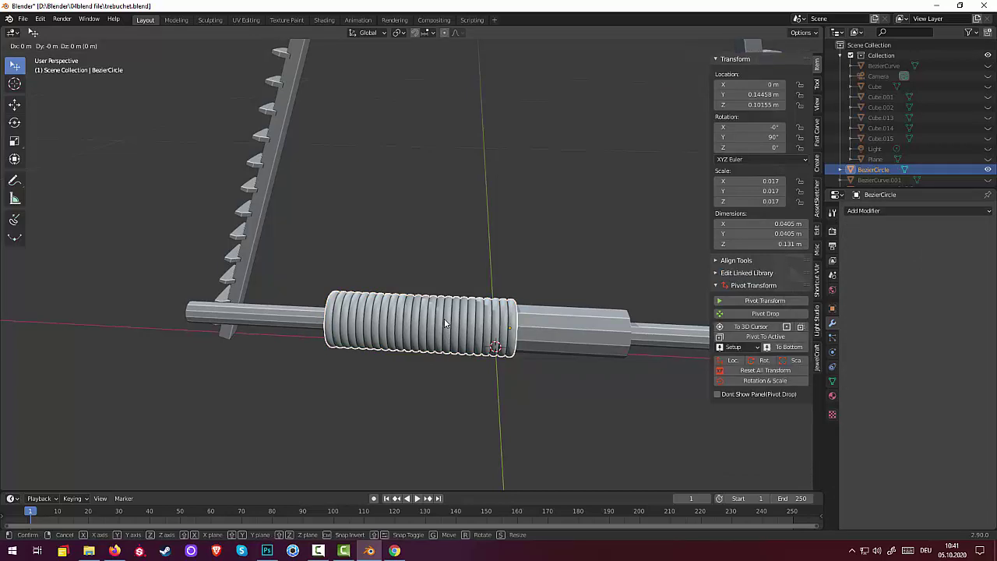
key(x)
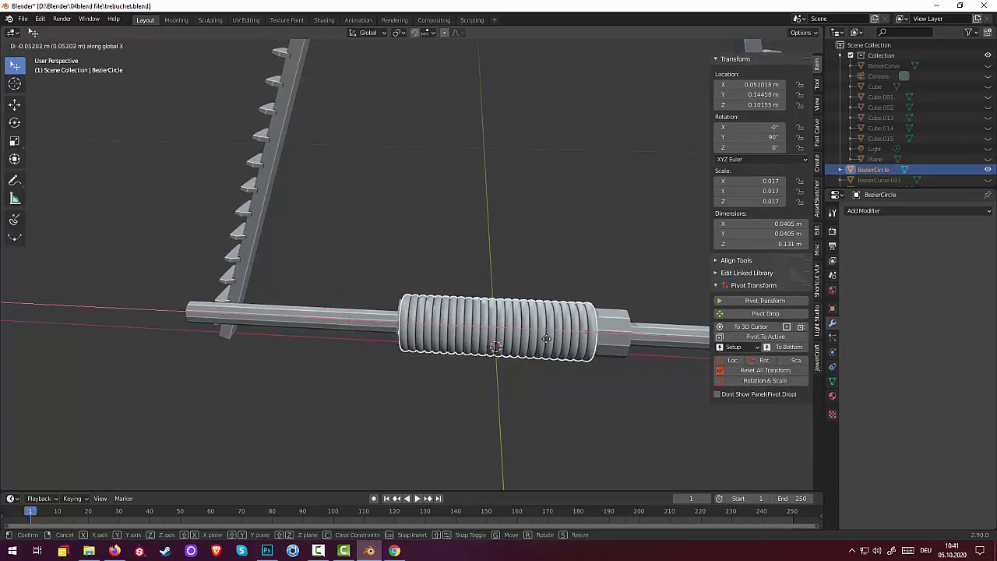
click(539, 340)
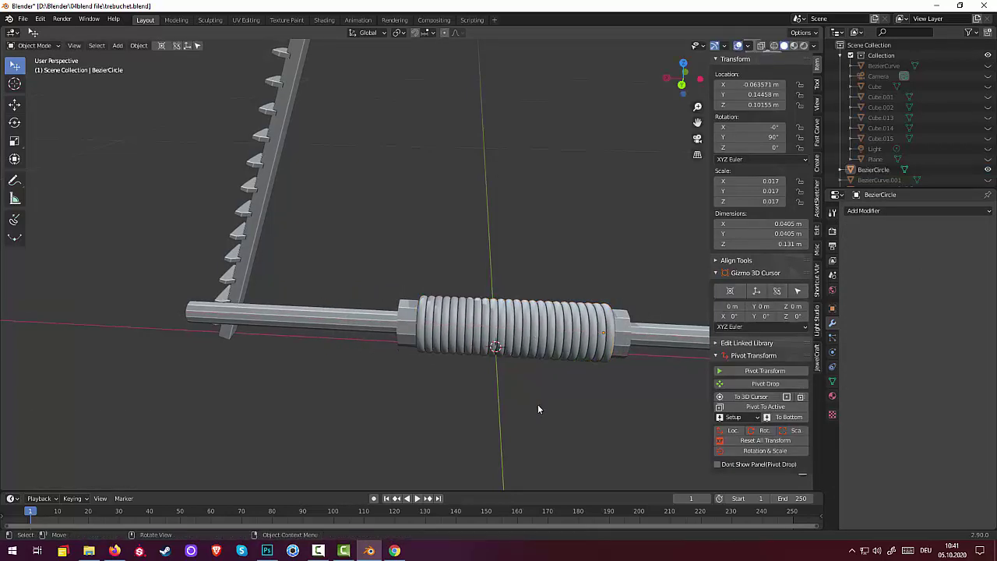
mouse_move(553, 410)
middle_down()
mouse_move(634, 398)
mouse_move(643, 407)
mouse_move(566, 364)
mouse_move(556, 343)
mouse_move(570, 337)
mouse_move(534, 325)
mouse_move(626, 336)
mouse_move(600, 334)
middle_up()
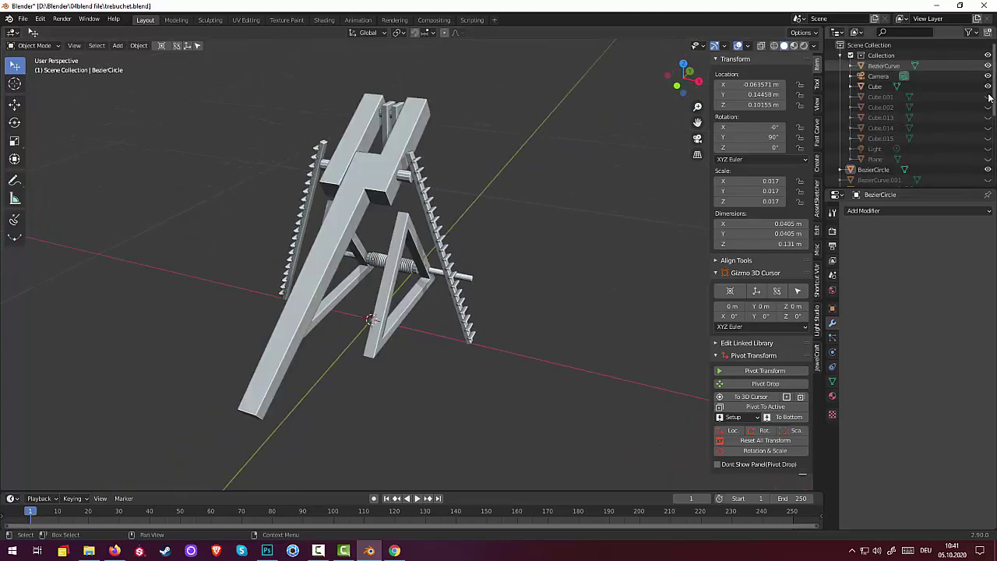
Unhide every trebuchet object and frame the full machine with the rope coiled on its axle
drag(987, 66, 988, 187)
scroll(934, 117, down, 4)
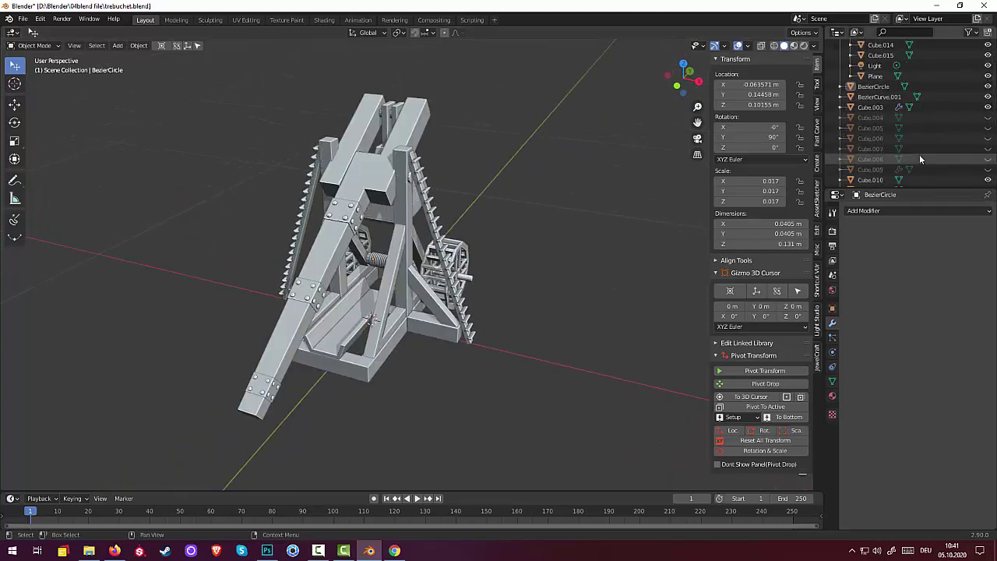
scroll(579, 172, down, 3)
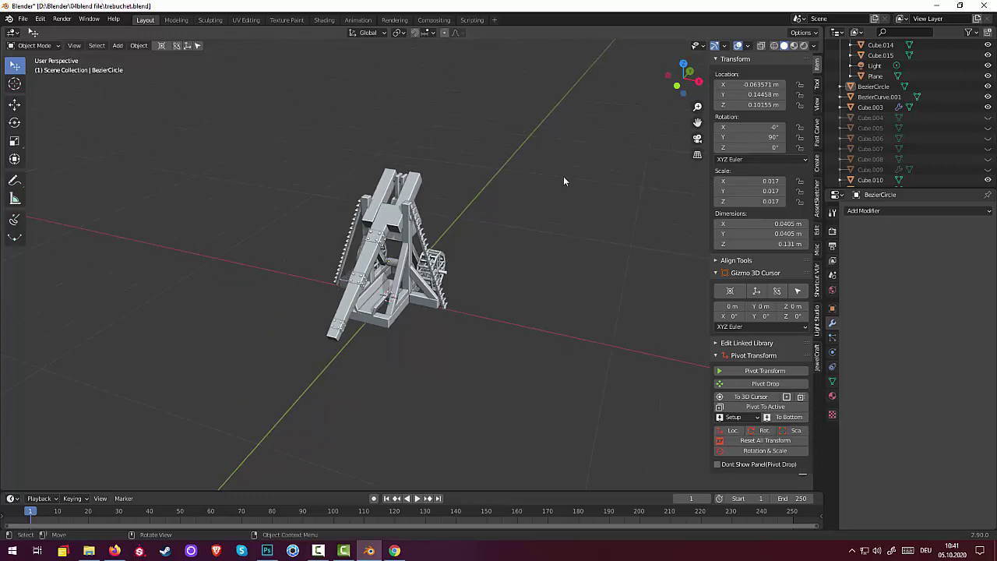
mouse_move(563, 176)
middle_down()
mouse_move(494, 132)
mouse_move(464, 141)
mouse_move(488, 159)
mouse_move(495, 153)
mouse_move(460, 230)
middle_up()
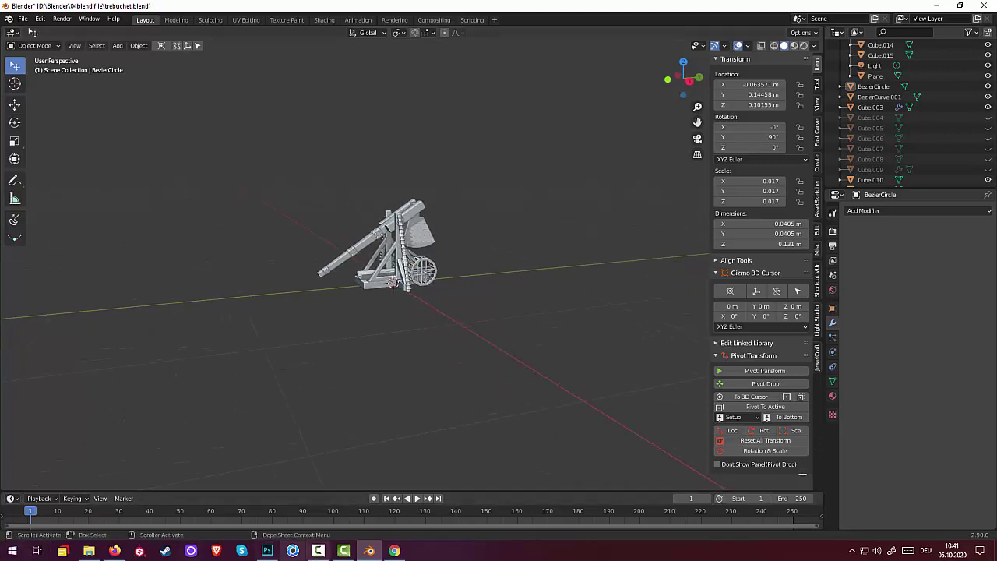
click(316, 551)
click(316, 551)
click(316, 551)
click(317, 551)
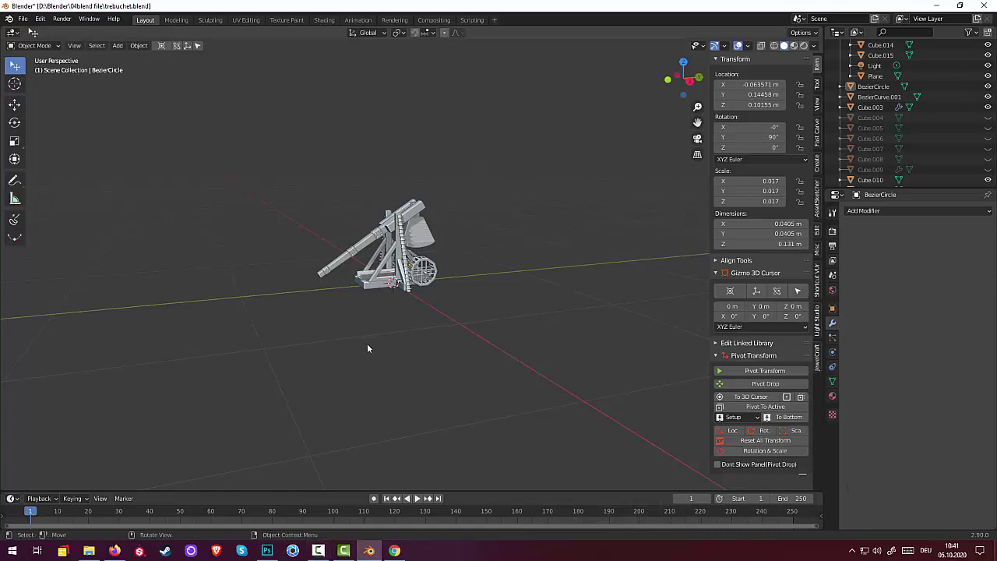
scroll(367, 341, up, 3)
scroll(368, 338, up, 1)
scroll(367, 334, up, 1)
mouse_move(368, 335)
middle_down()
mouse_move(500, 364)
mouse_move(479, 372)
middle_up()
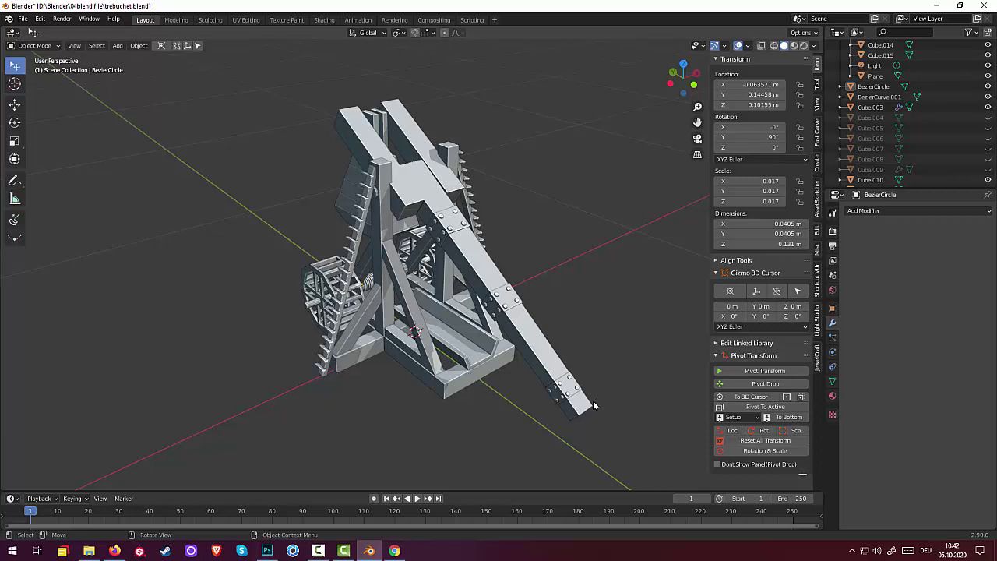
Orbit around the trebuchet from several angles, then bring up the Add menu's mesh primitives
middle_drag(596, 397, 639, 301)
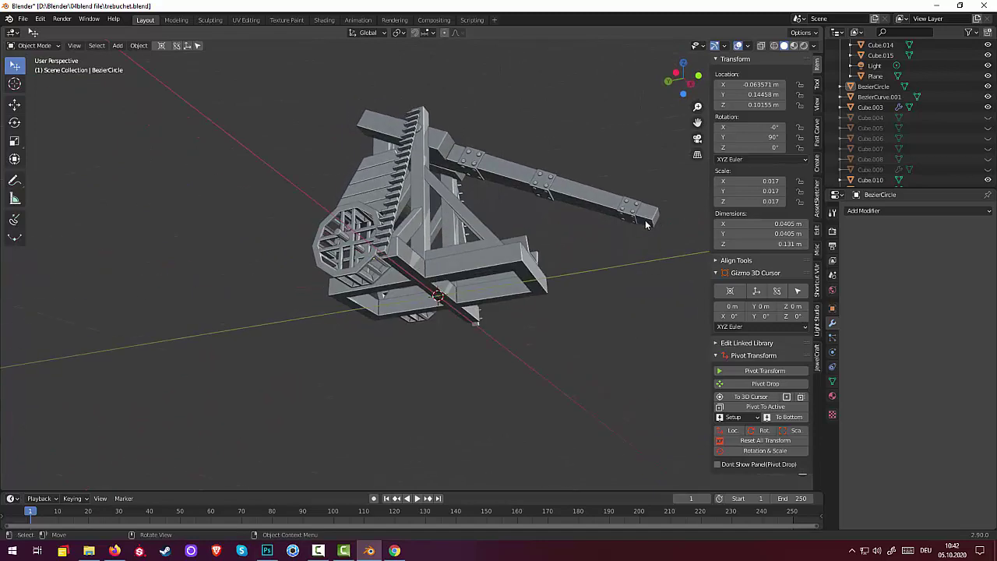
middle_drag(514, 257, 403, 283)
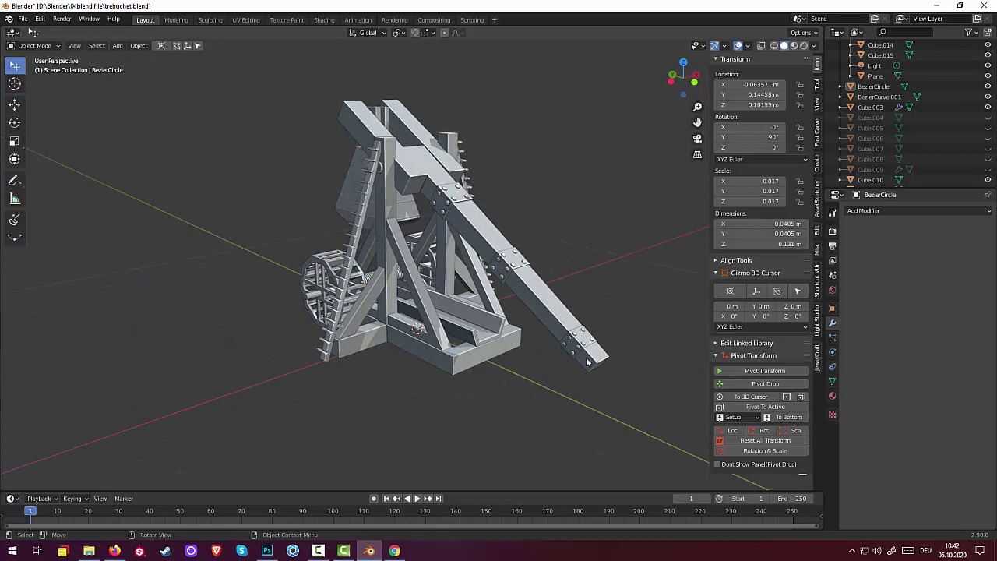
middle_drag(531, 349, 588, 345)
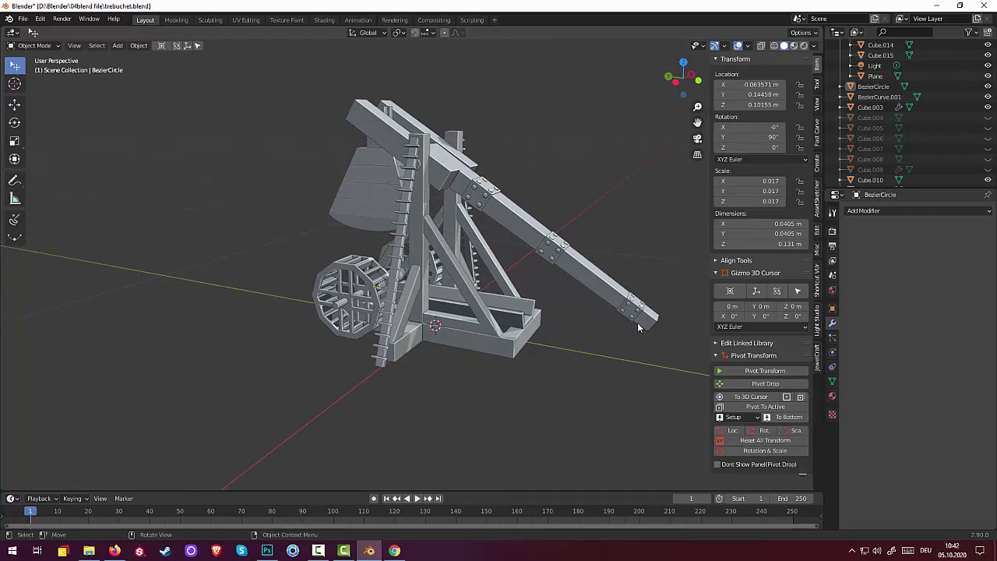
mouse_move(637, 327)
middle_down()
mouse_move(617, 340)
mouse_move(573, 326)
middle_up()
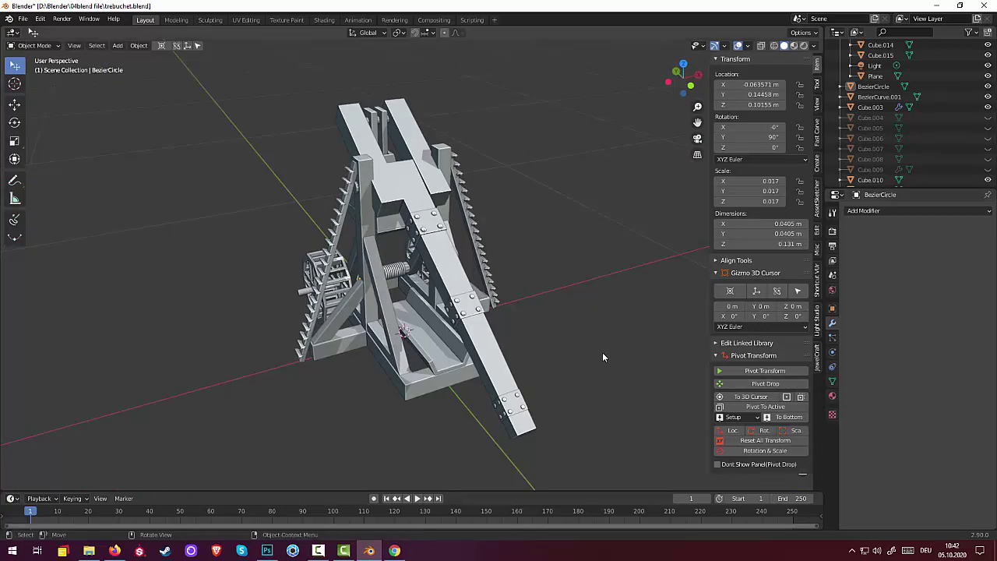
key(shift+a)
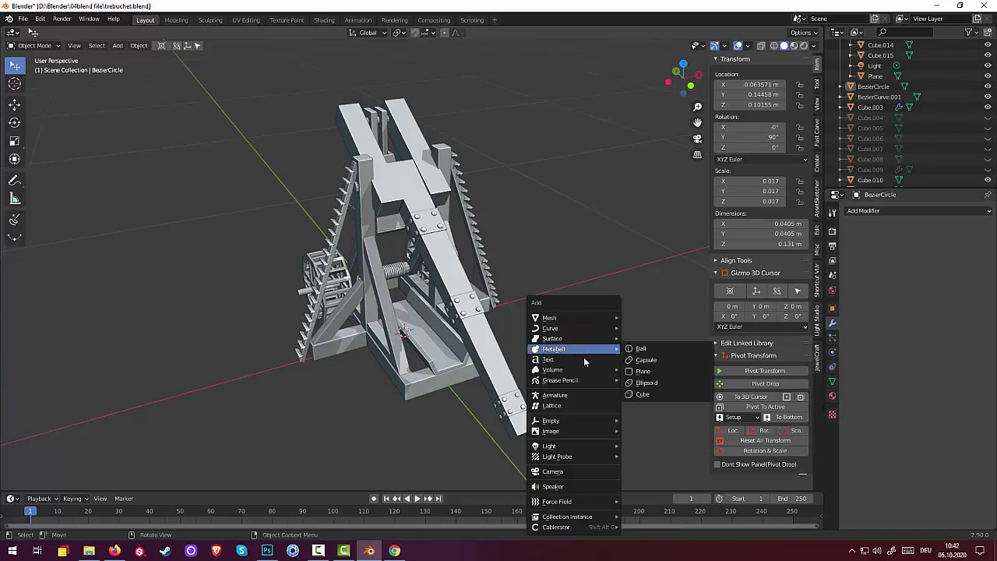
mouse_move(573, 318)
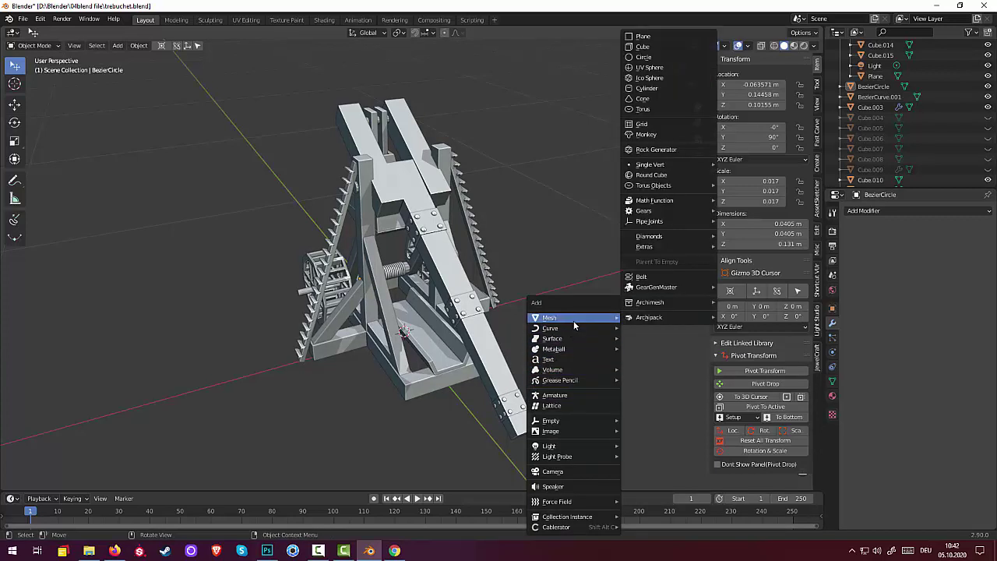
Add a cylinder, shrink it to about 0.122 m wide and flatten it to 0.057 m tall
click(644, 88)
key(s)
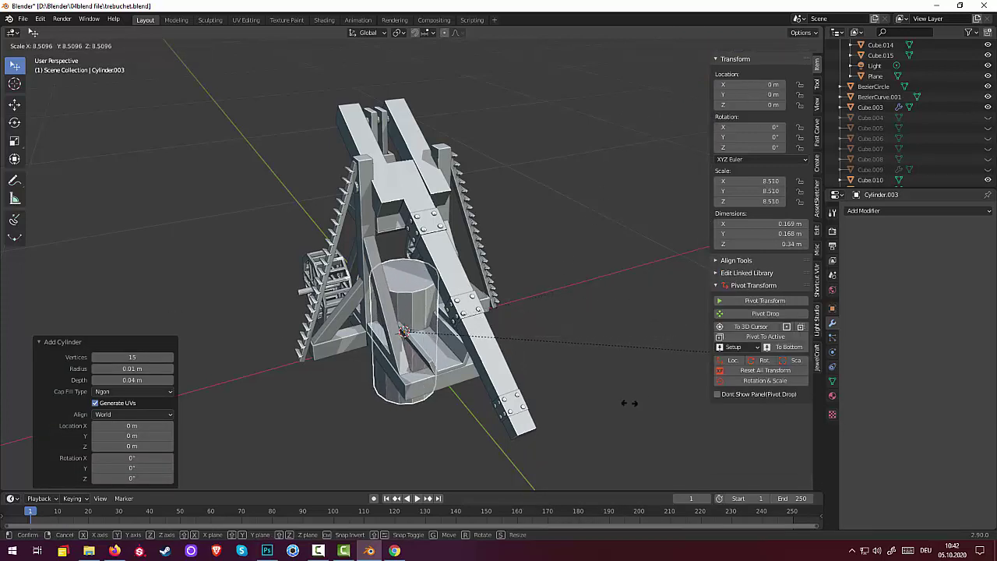
click(361, 366)
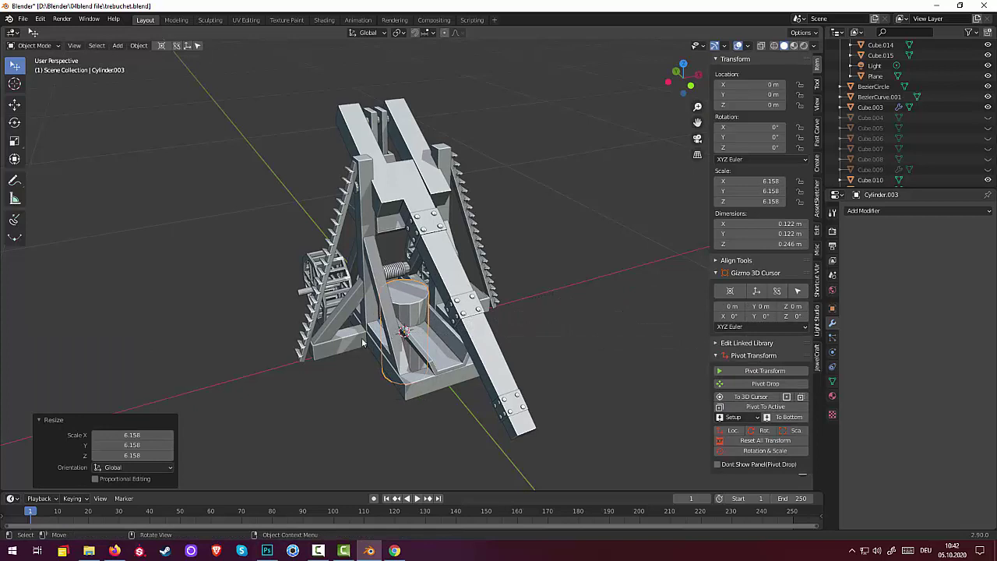
key(s)
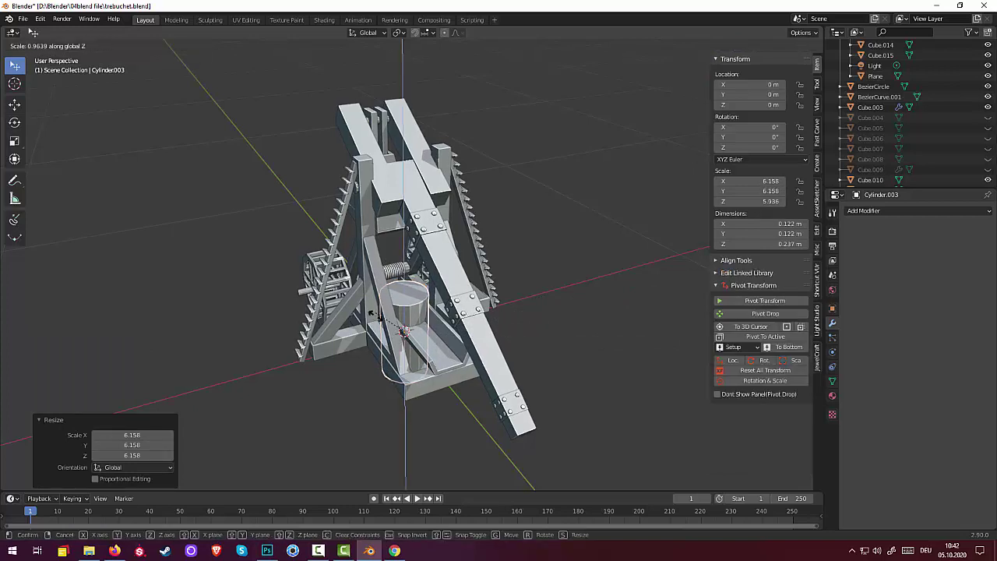
key(z)
click(395, 322)
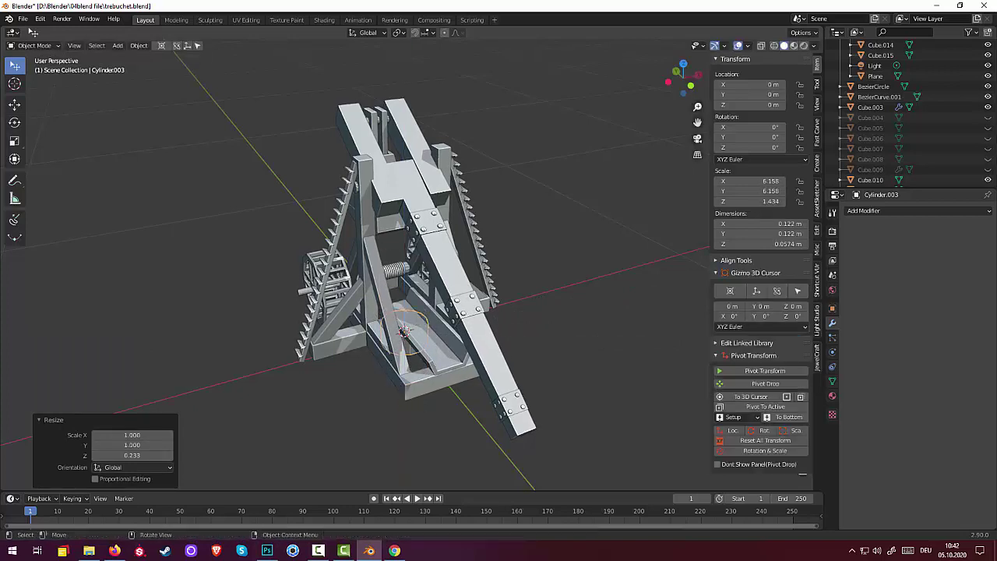
Raise the flattened cylinder 0.1079 m along Z onto the base and reselect it
key(g)
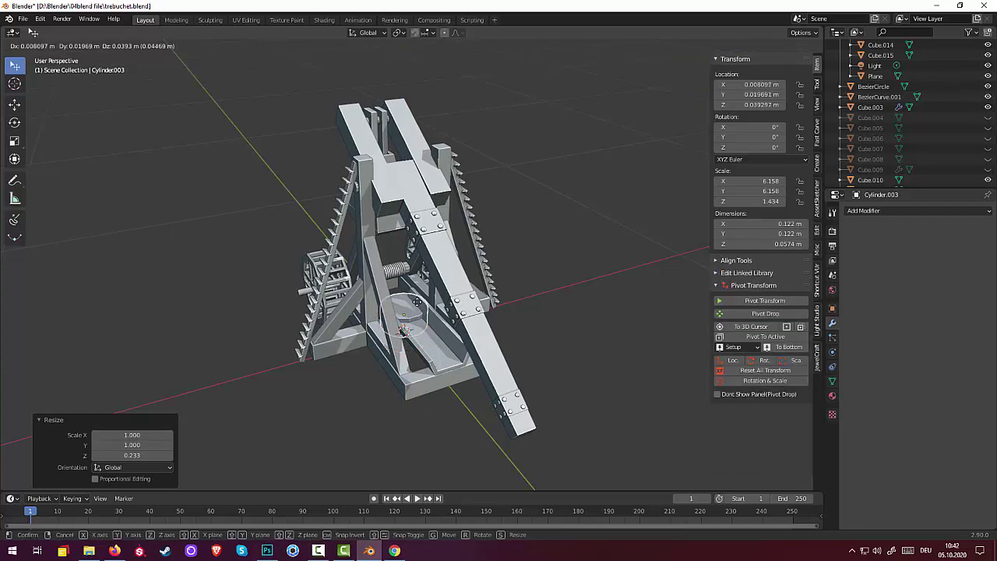
key(z)
click(415, 299)
middle_drag(416, 300, 413, 313)
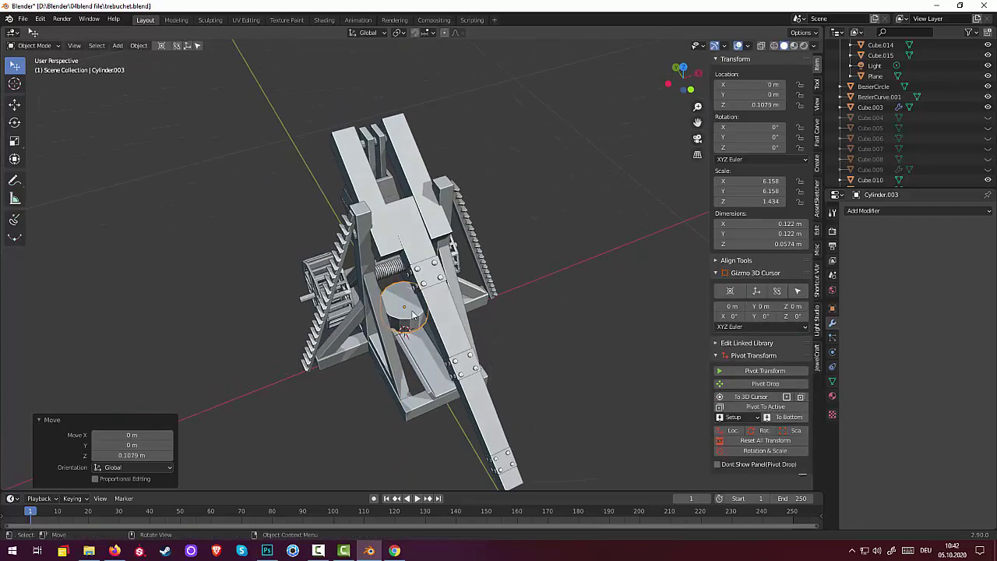
click(402, 308)
click(396, 296)
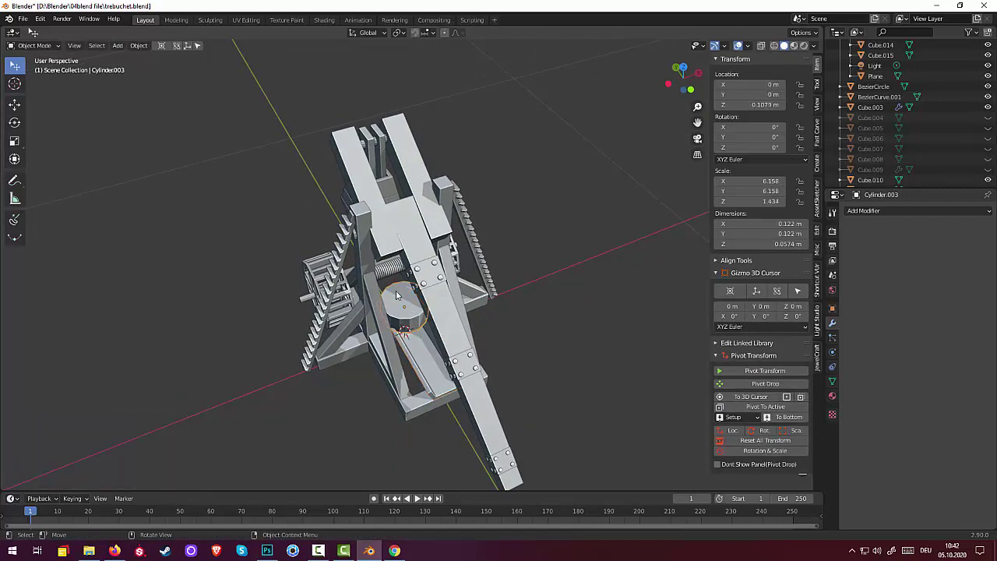
mouse_move(400, 290)
middle_down()
mouse_move(470, 260)
mouse_move(437, 303)
middle_up()
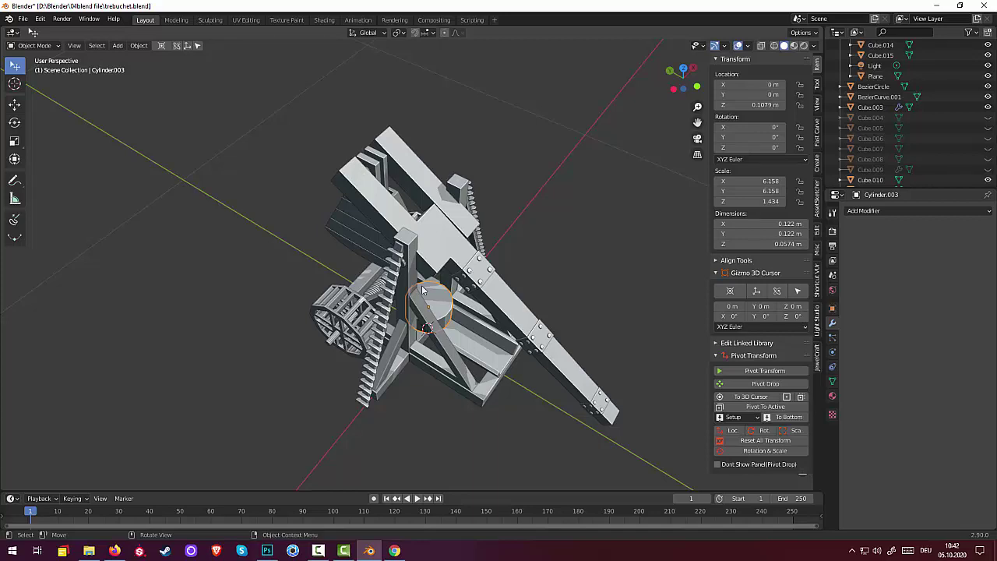
Switch the cylinder into Edit Mode
click(35, 45)
click(31, 67)
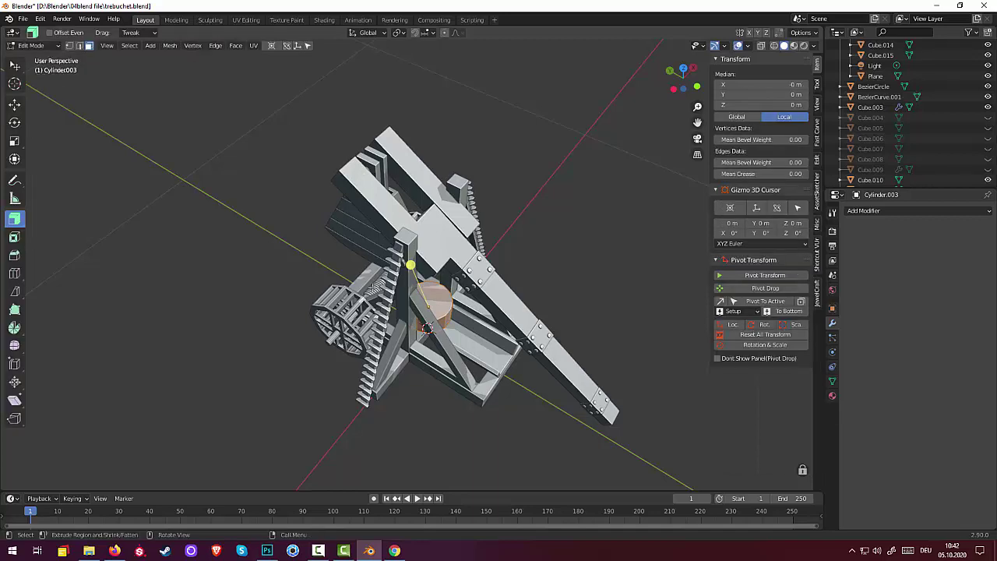
middle_drag(442, 301, 381, 239)
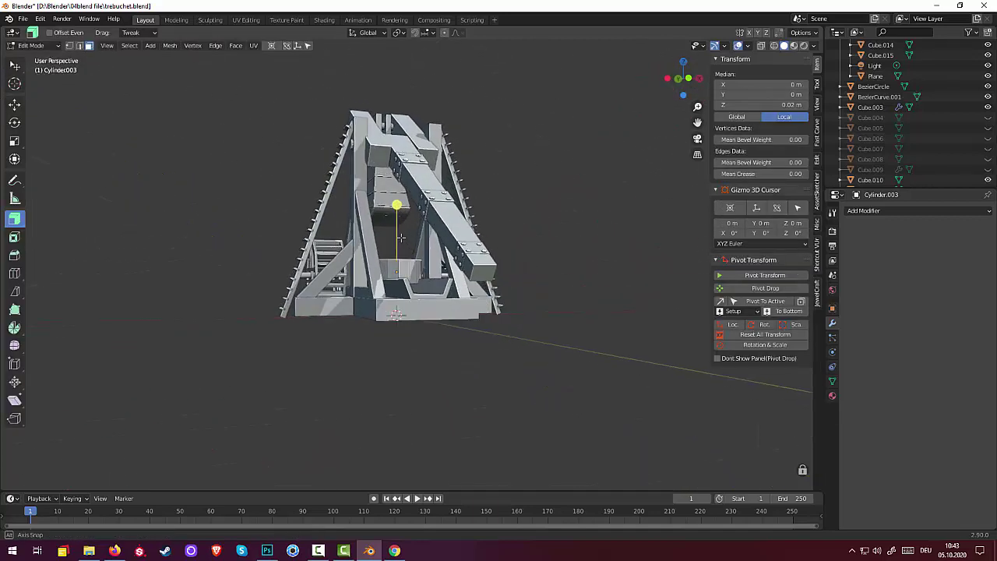
middle_drag(407, 289, 456, 326)
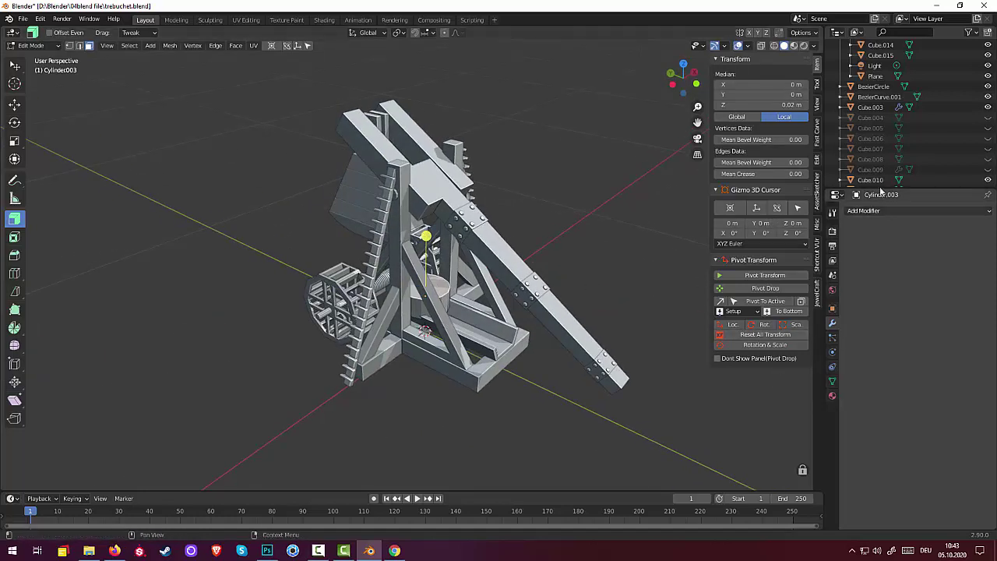
Hide Cube.010 through Cylinder.001, Cube.003, BezierCurve.001, BezierCircle and the remaining parts in the Outliner
scroll(874, 163, down, 2)
scroll(874, 163, down, 2)
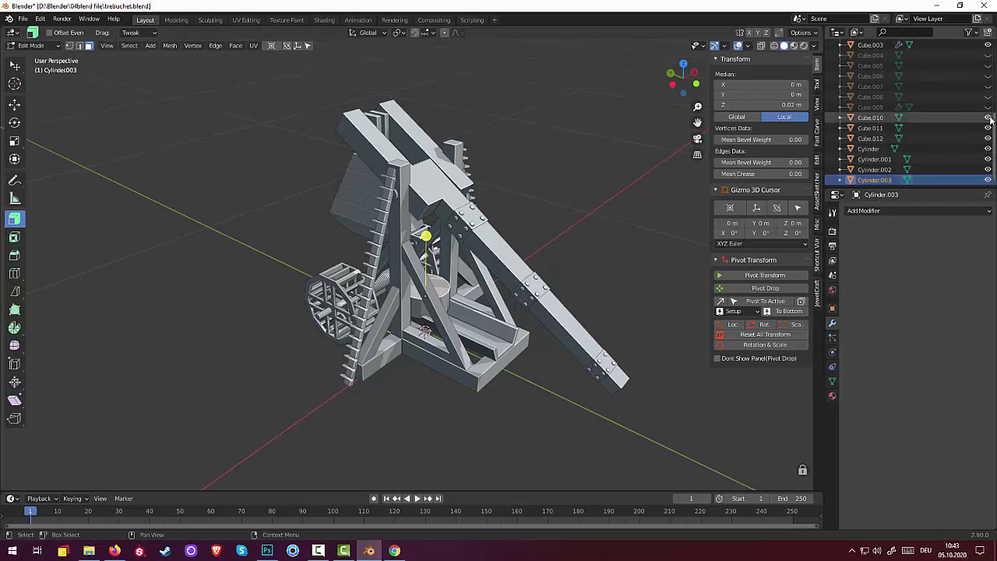
mouse_move(988, 117)
mouse_down()
mouse_move(992, 201)
mouse_move(989, 182)
mouse_up()
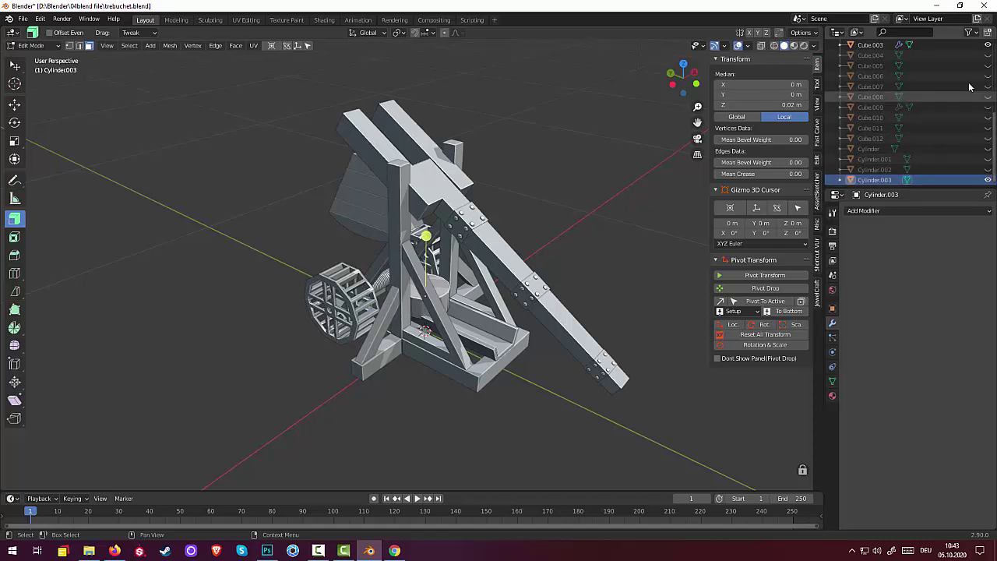
scroll(991, 156, up, 3)
scroll(992, 117, up, 3)
drag(990, 107, 988, 86)
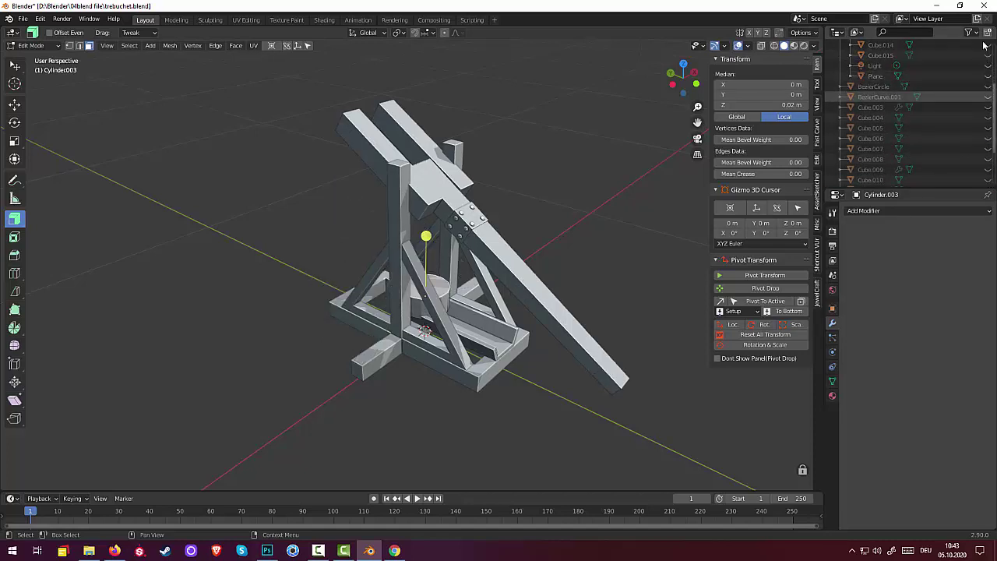
scroll(986, 78, up, 3)
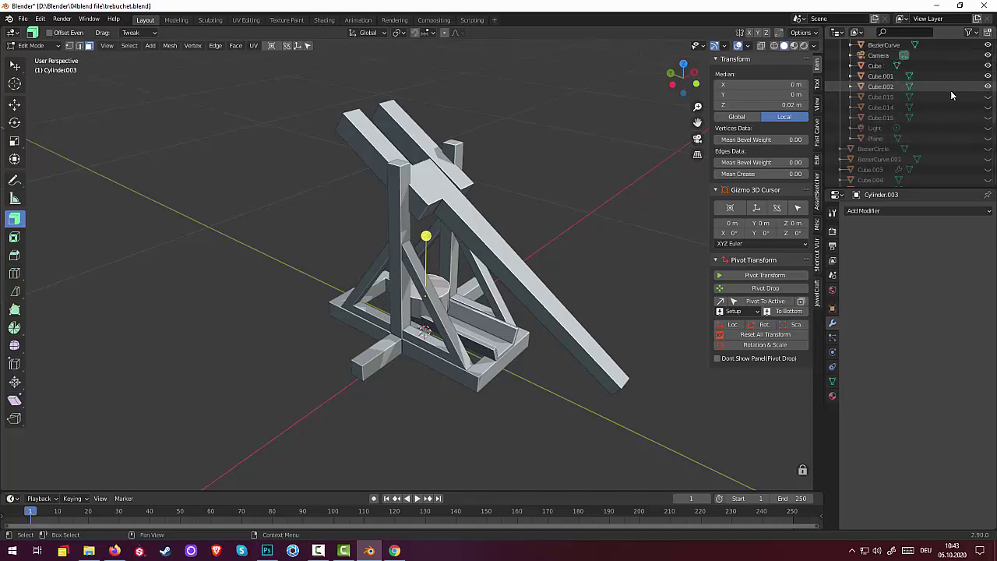
drag(988, 116, 986, 49)
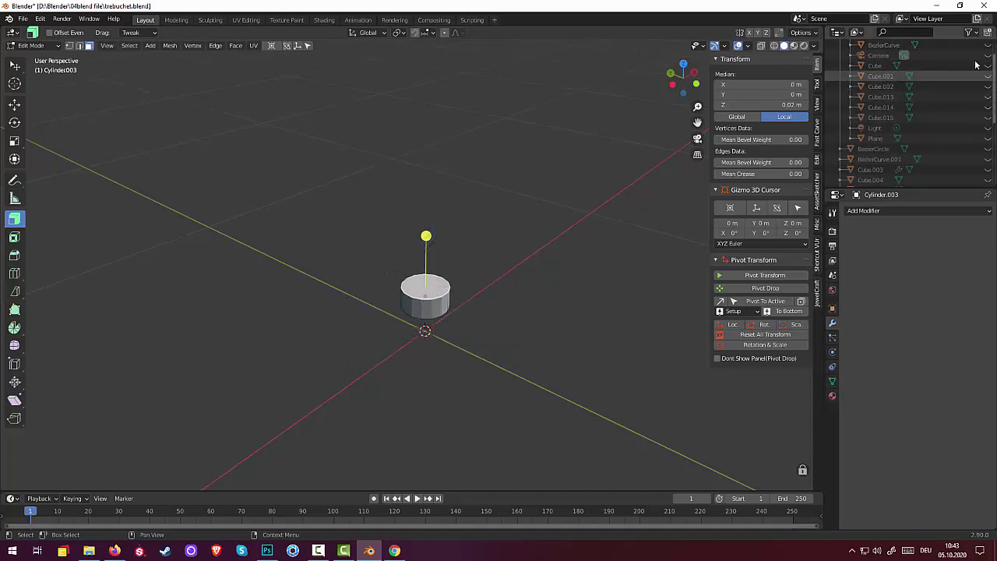
Inset the cylinder's top face and add the bottom face to the selection
scroll(431, 379, up, 3)
scroll(434, 381, up, 2)
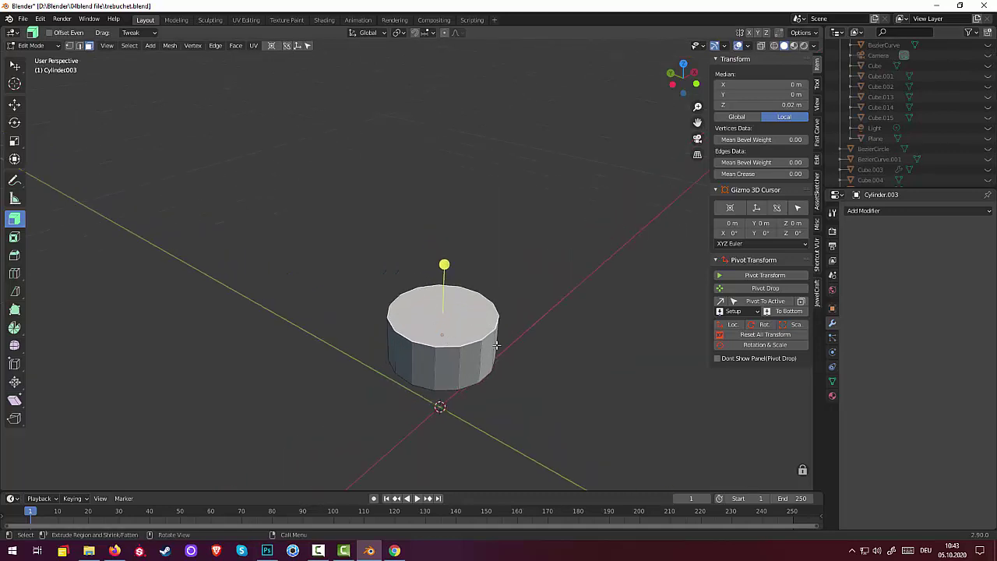
mouse_move(496, 344)
middle_down()
mouse_move(549, 293)
mouse_move(606, 381)
middle_up()
key(i)
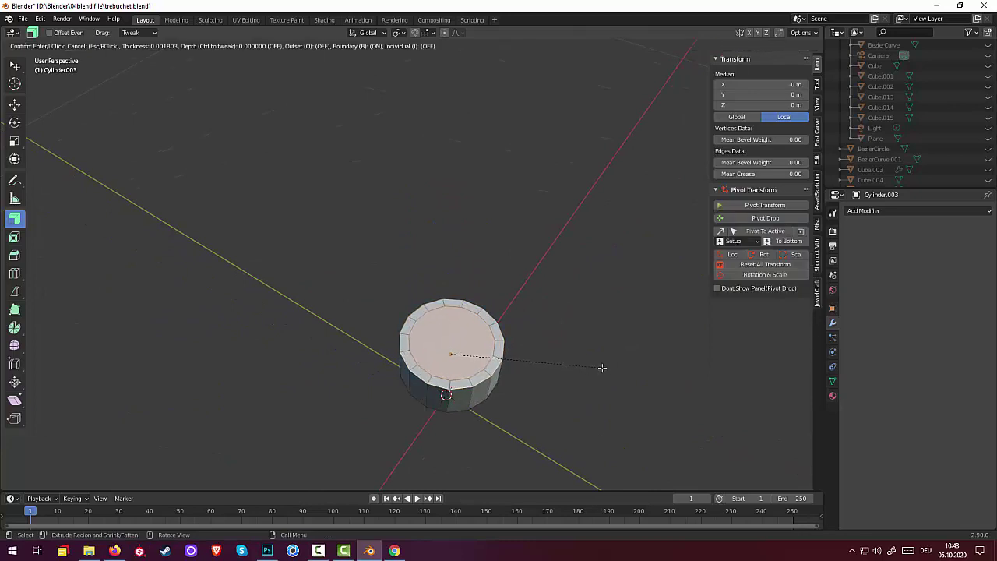
click(601, 369)
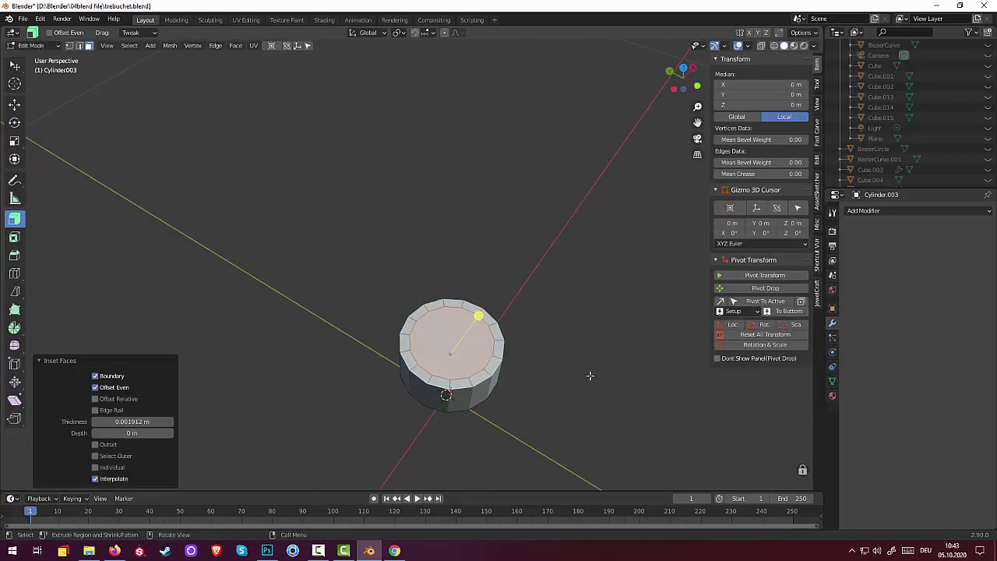
click(590, 375)
key(ctrl+z)
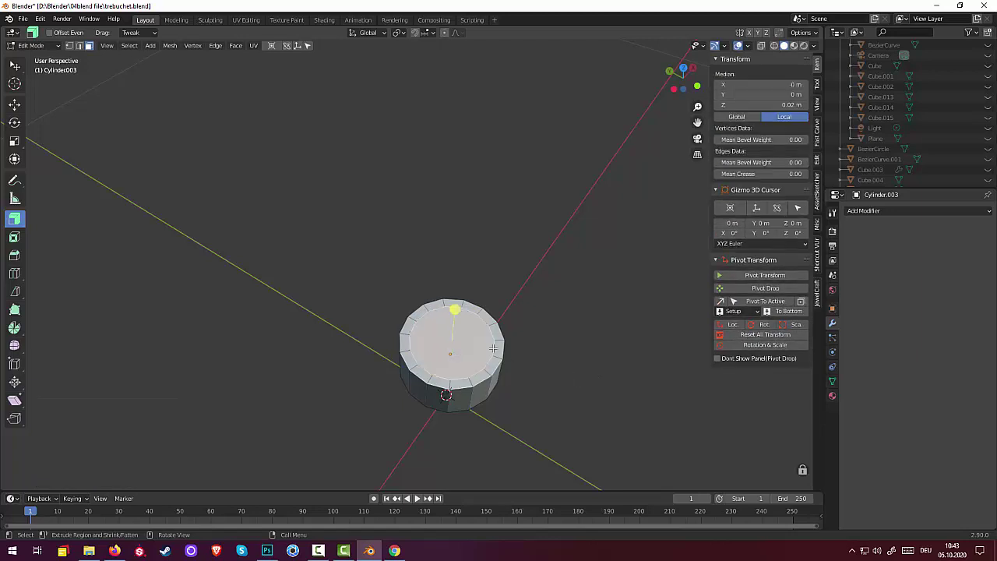
mouse_move(590, 376)
middle_down()
mouse_move(490, 242)
mouse_move(460, 247)
middle_up()
click(461, 246)
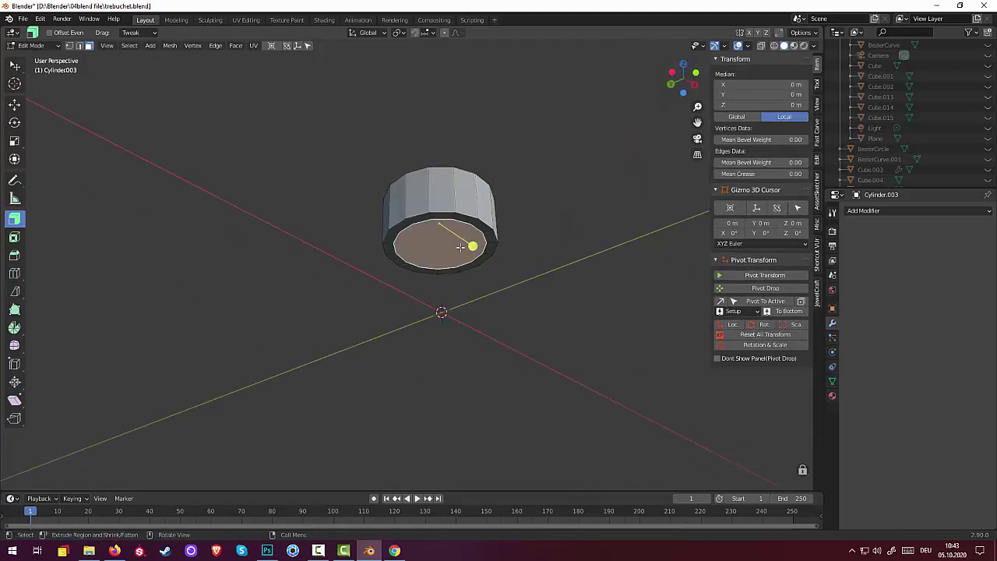
Bridge Edge Loops between top and bottom to open a hole, then view from top (Numpad 7)
click(236, 46)
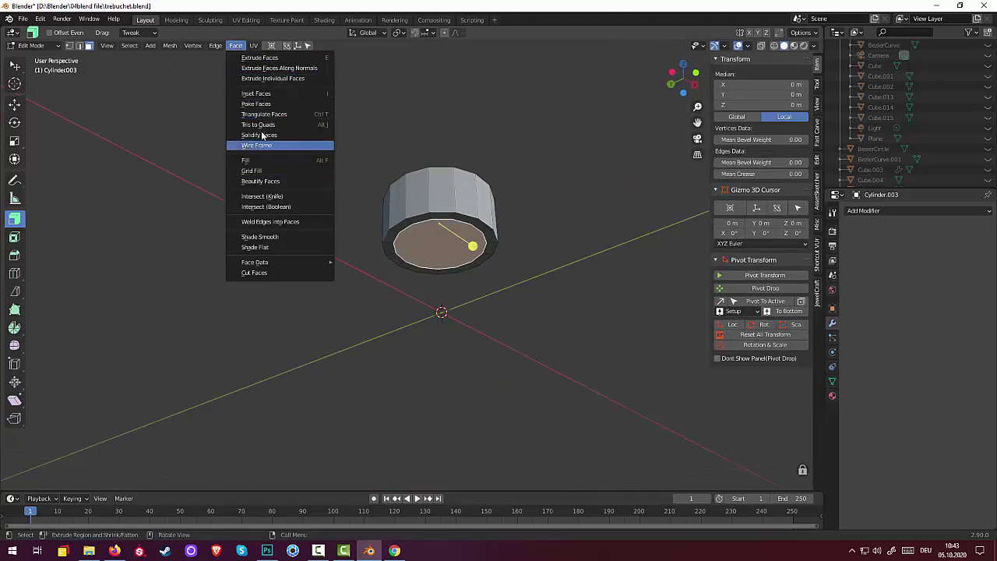
click(215, 47)
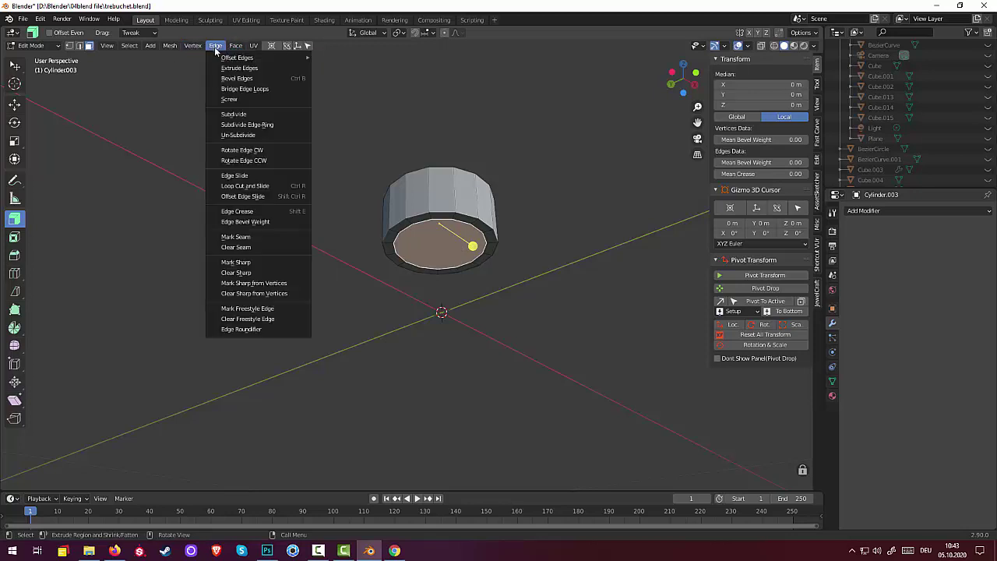
click(251, 92)
mouse_move(250, 92)
middle_down()
mouse_move(406, 347)
mouse_move(381, 362)
middle_up()
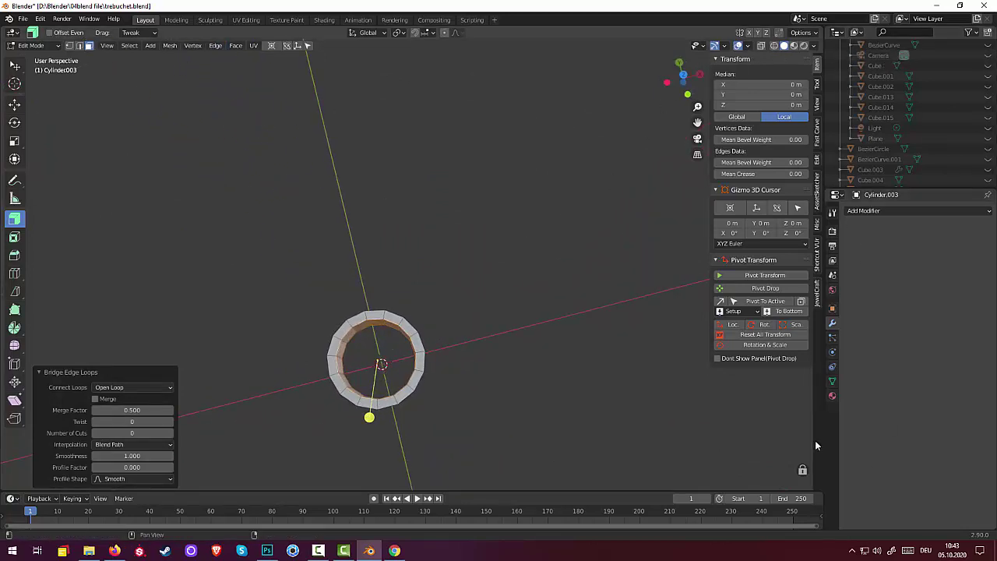
key(KP_7)
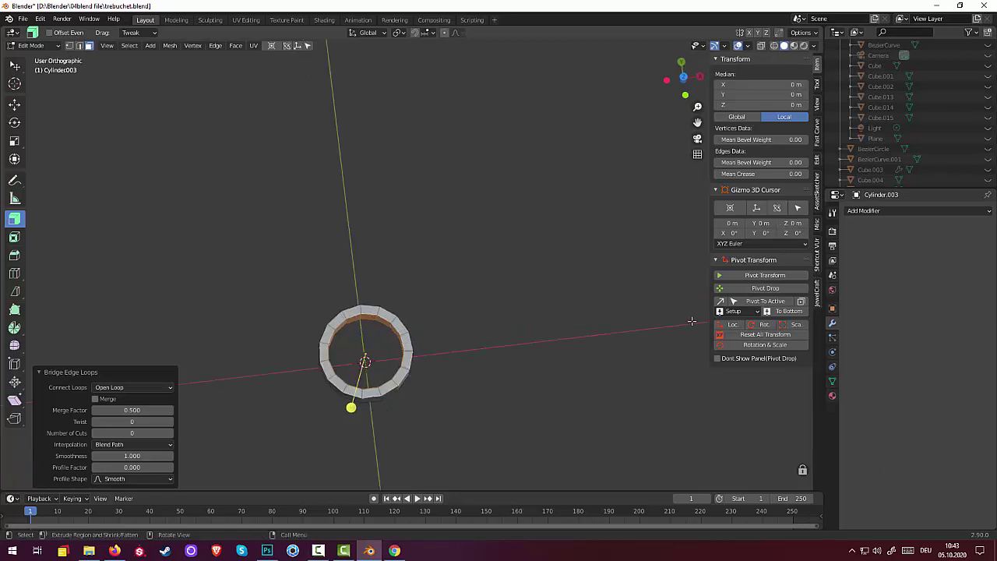
With X-ray on, box-select the ring's lower half and delete Only Edges & Faces
click(761, 45)
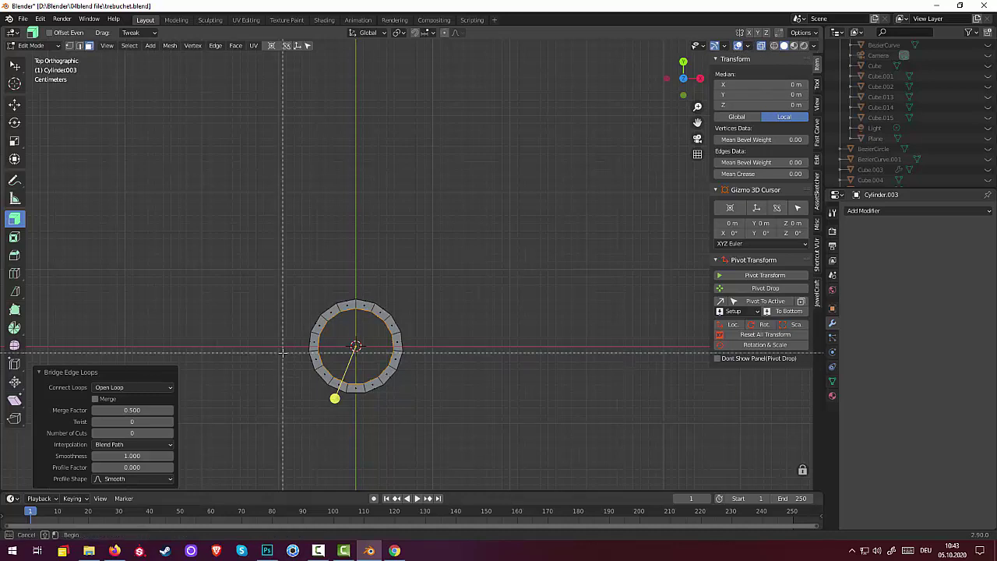
drag(282, 353, 524, 452)
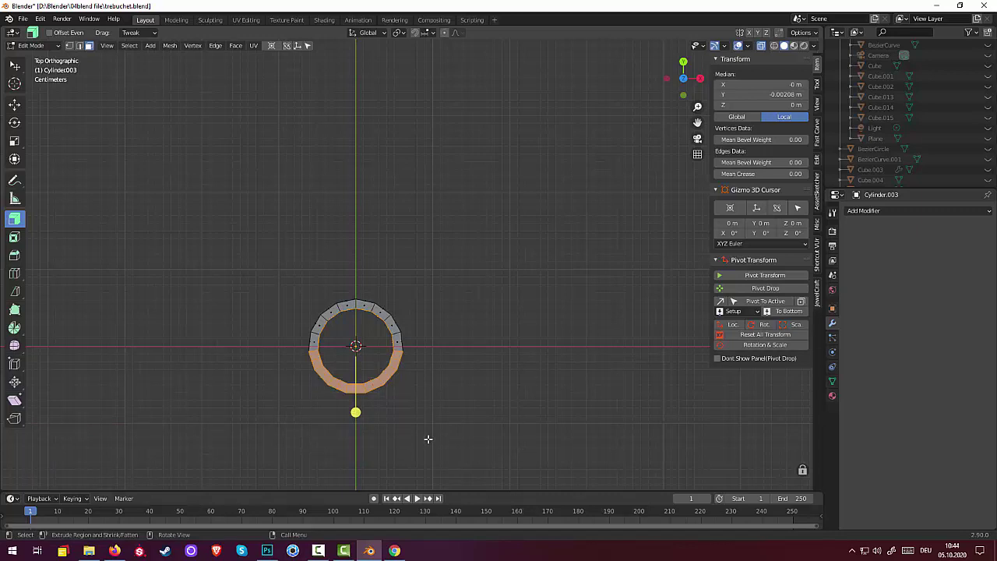
key(x)
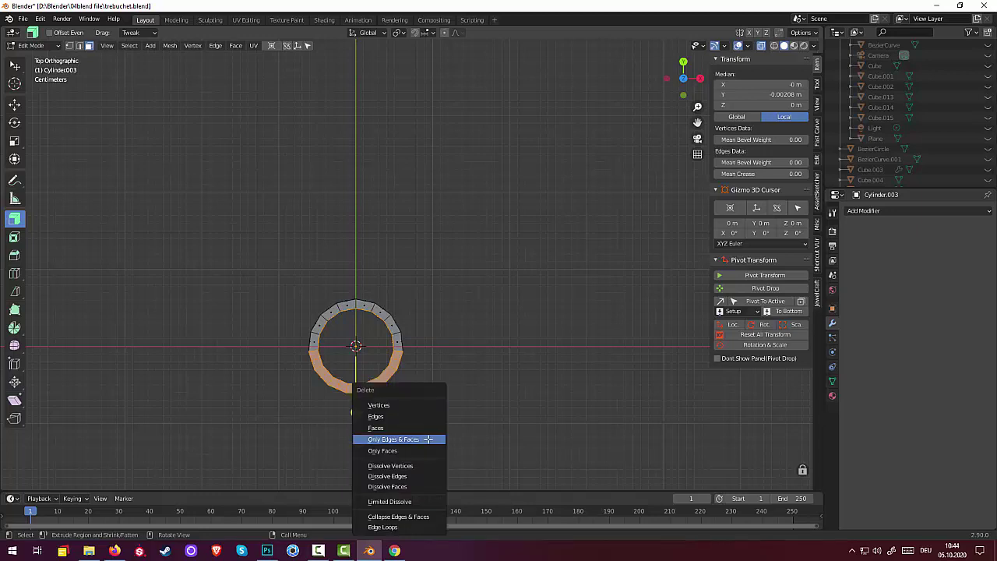
click(413, 428)
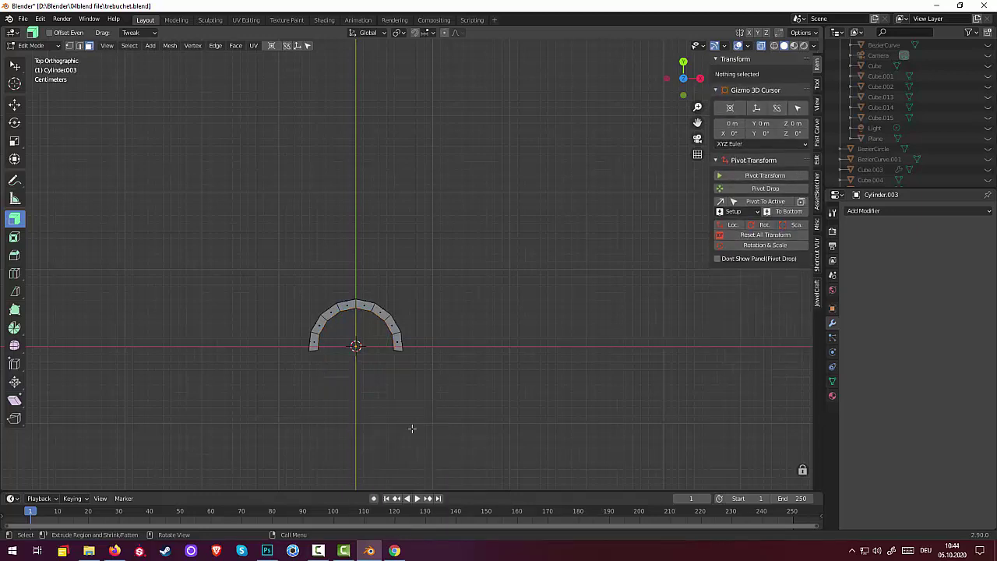
mouse_move(411, 429)
middle_down()
mouse_move(457, 371)
mouse_move(494, 282)
mouse_move(488, 320)
mouse_move(461, 351)
mouse_move(483, 337)
mouse_move(484, 322)
middle_up()
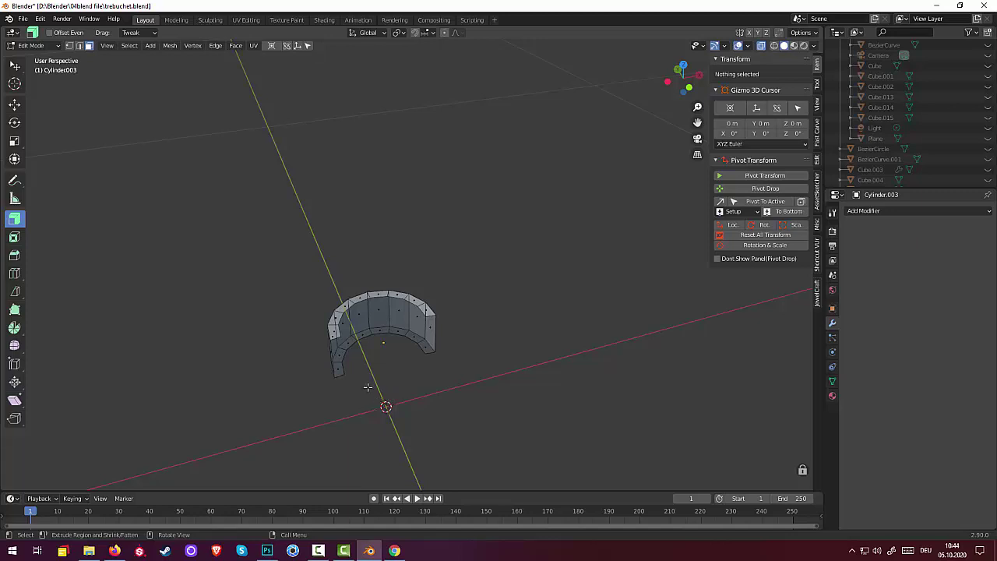
scroll(368, 387, up, 2)
scroll(367, 388, up, 1)
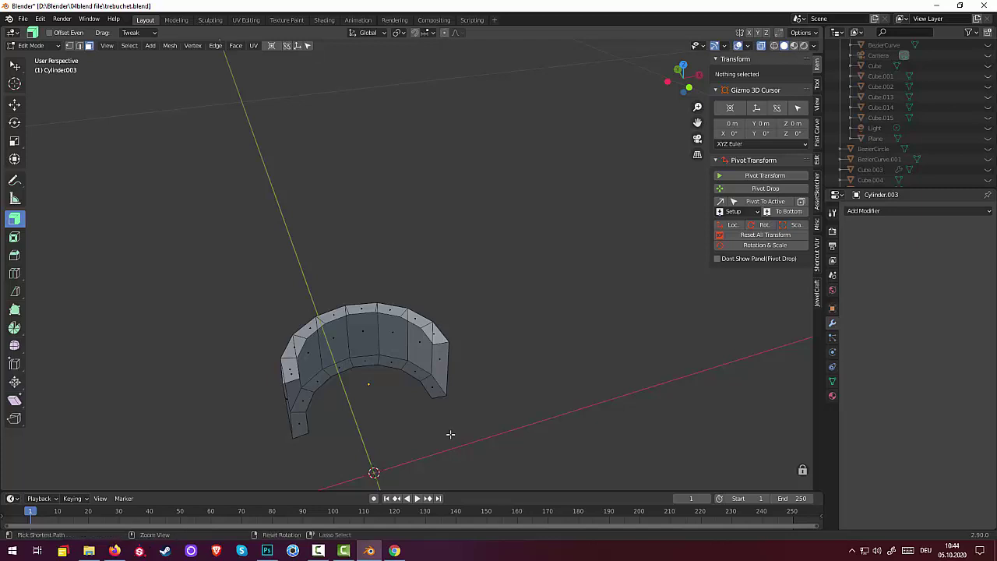
Reveal the hidden ring geometry and deselect the upper faces to keep
key(alt+h)
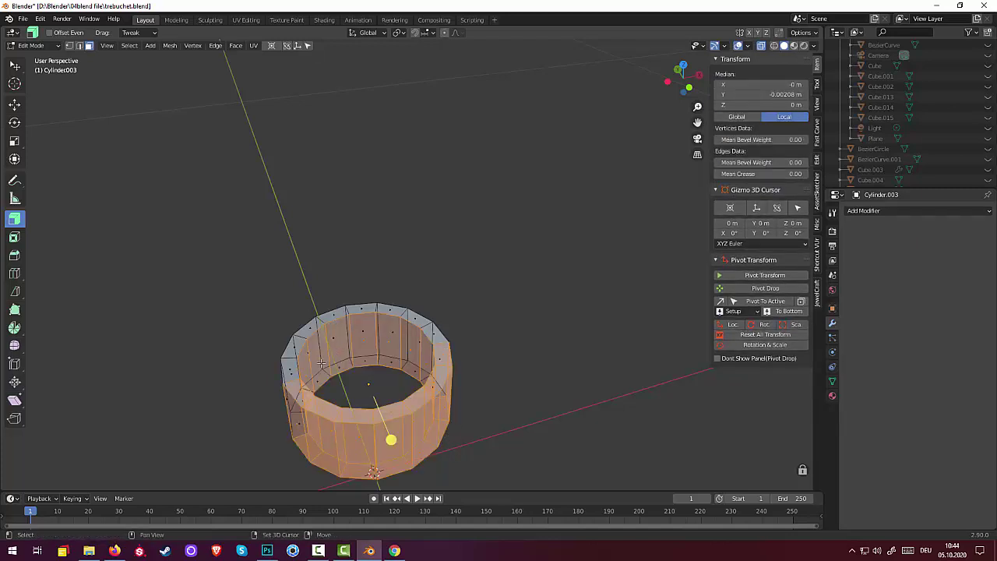
shift+click(319, 365)
shift+click(343, 352)
shift+click(365, 343)
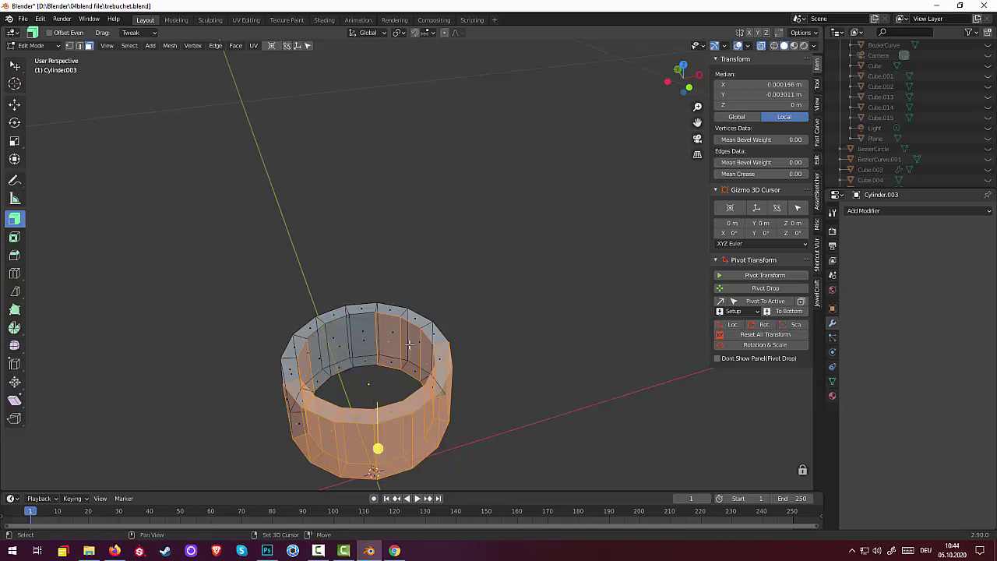
shift+click(394, 344)
shift+click(416, 350)
shift+click(424, 353)
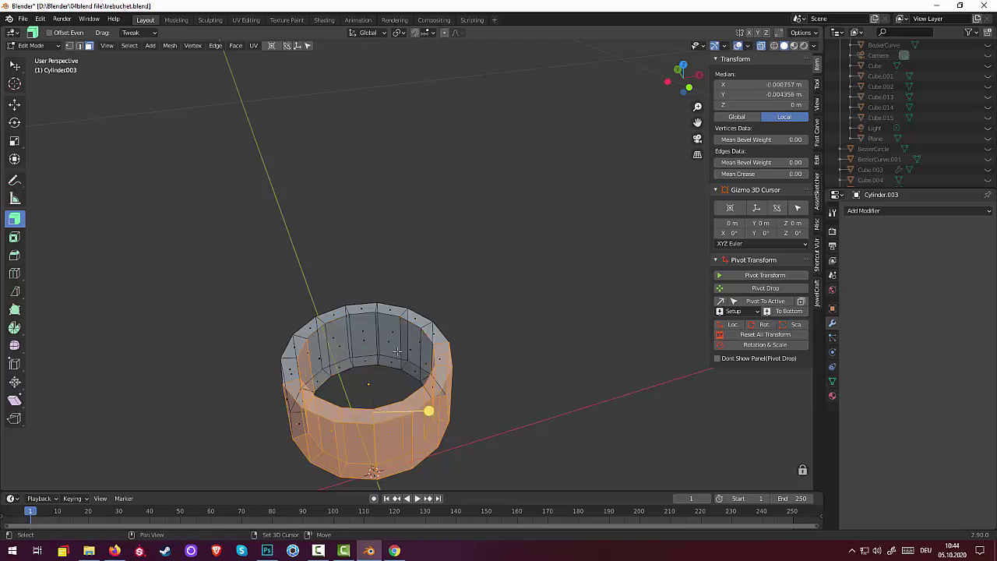
Deselect the remaining upper-left faces and delete the selected lower faces of the ring
mouse_move(397, 352)
middle_down()
mouse_move(349, 386)
mouse_move(310, 355)
middle_up()
shift+click(268, 334)
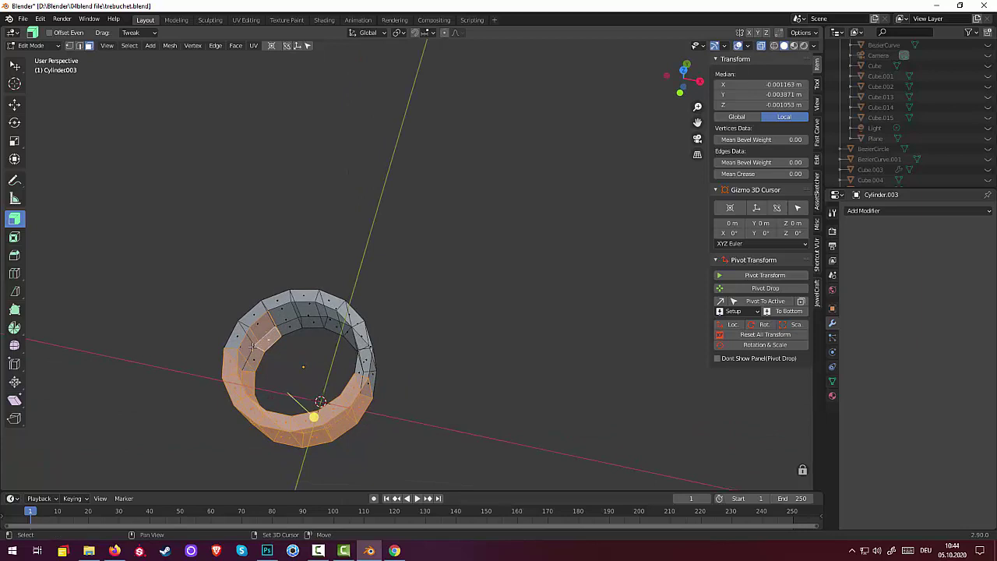
shift+click(259, 346)
shift+click(264, 331)
shift+click(274, 340)
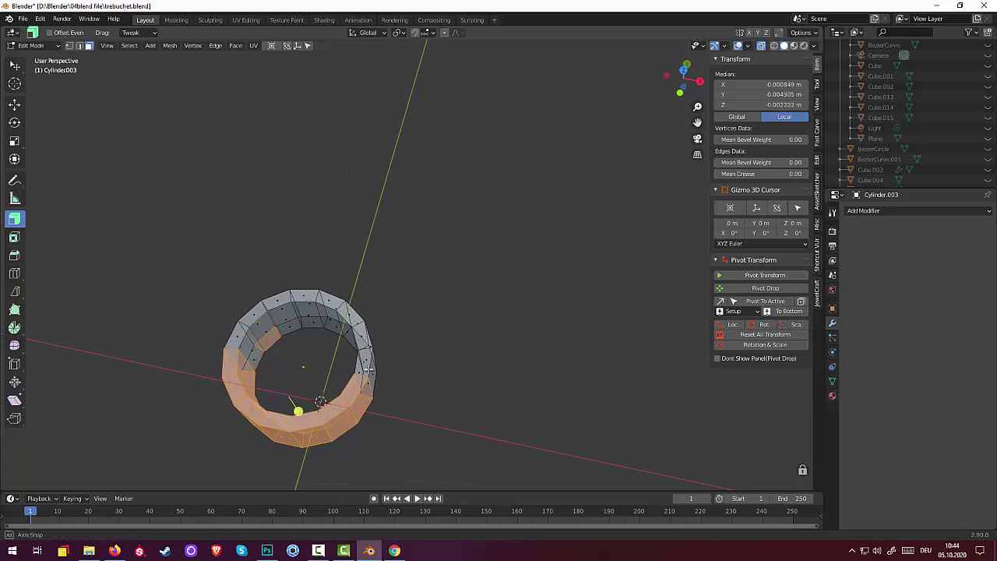
middle_drag(282, 352, 280, 321)
shift+click(267, 350)
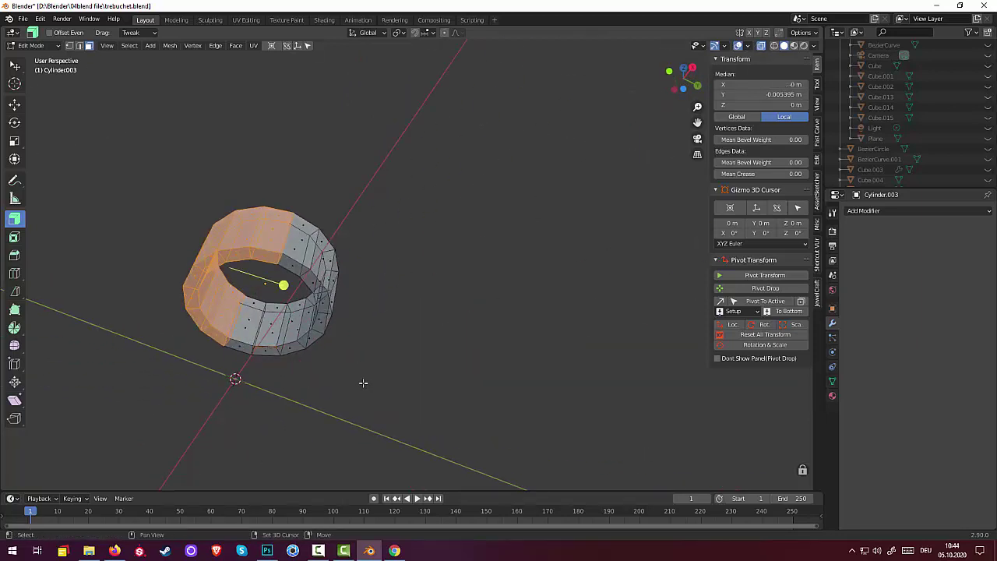
mouse_move(363, 382)
middle_down()
mouse_move(385, 383)
mouse_move(453, 471)
middle_up()
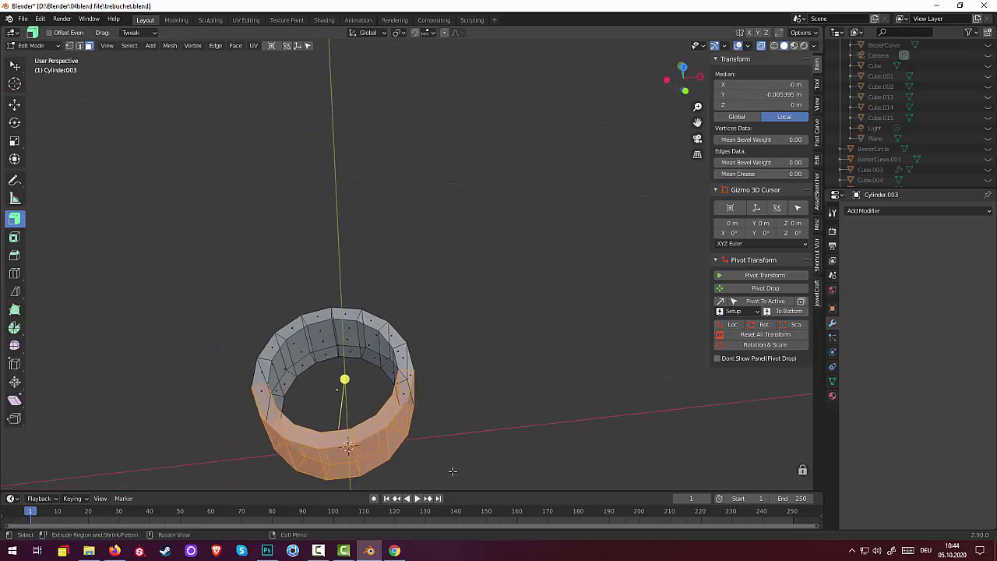
key(x)
click(405, 428)
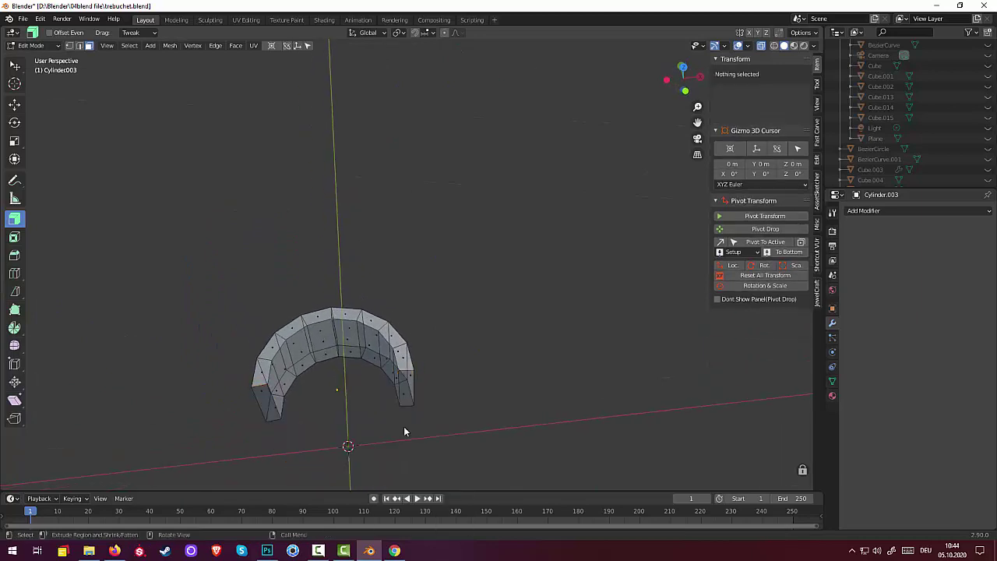
In edge select mode, select the faces and edges at the arch's two open ends
click(259, 387)
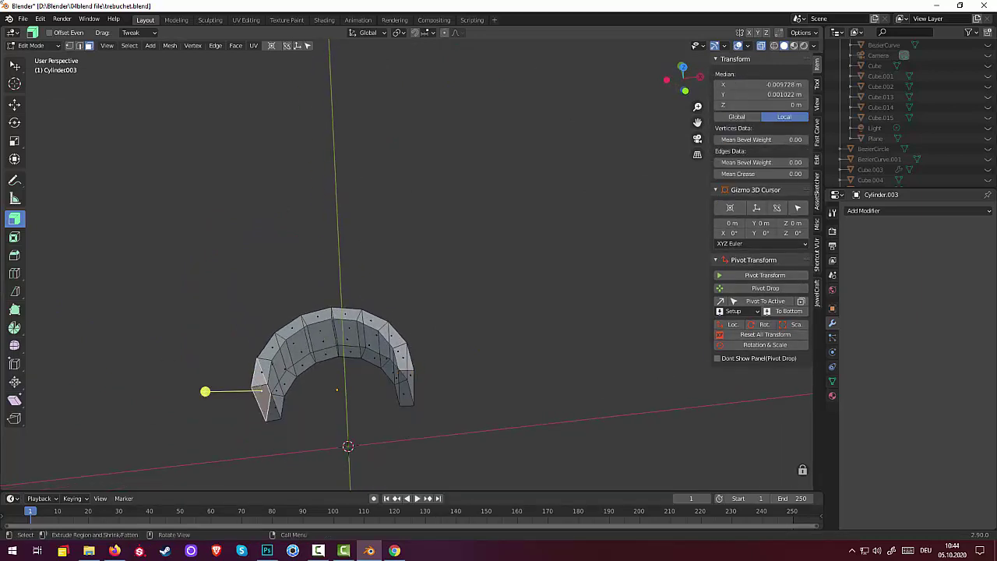
click(79, 46)
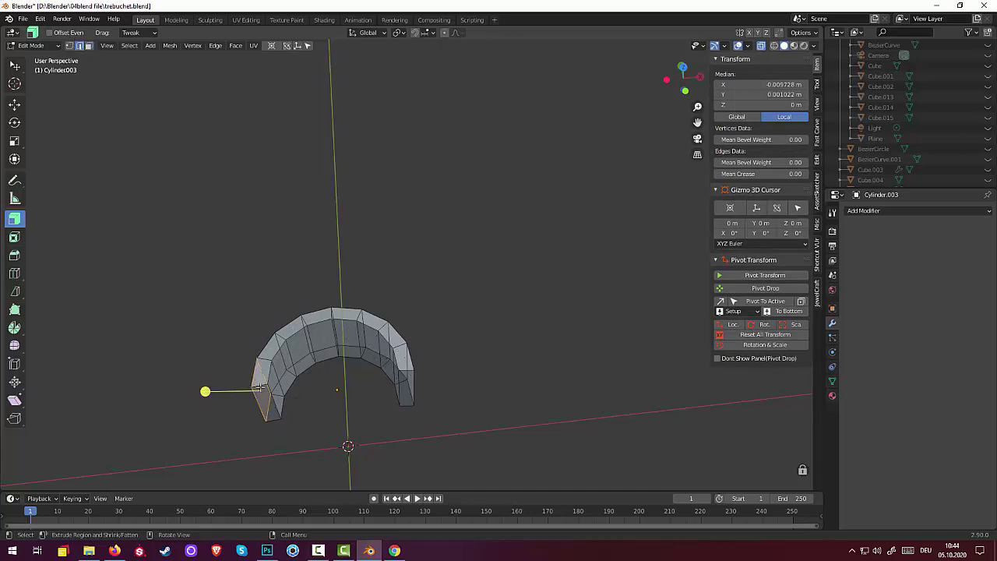
click(273, 418)
shift+click(272, 421)
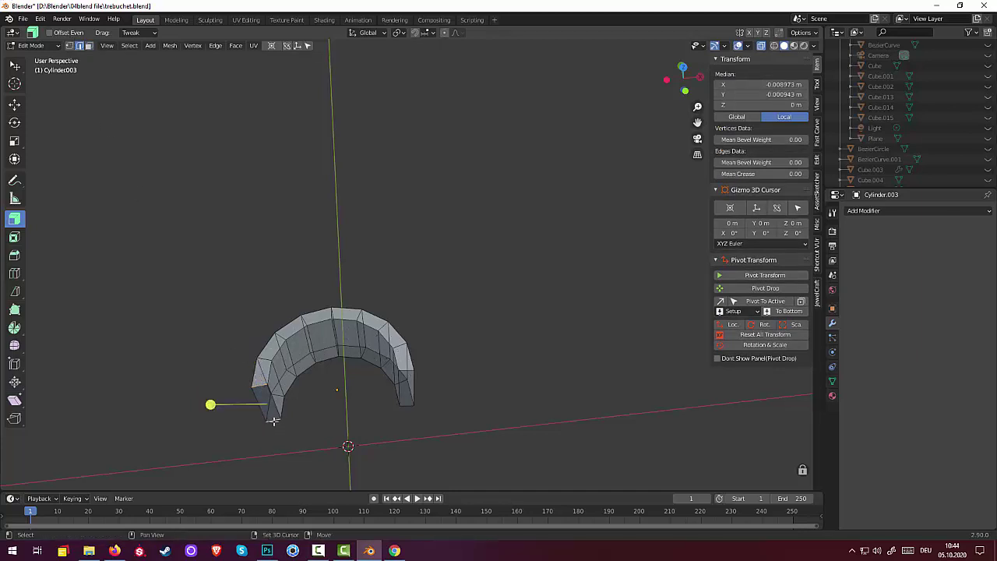
shift+click(406, 405)
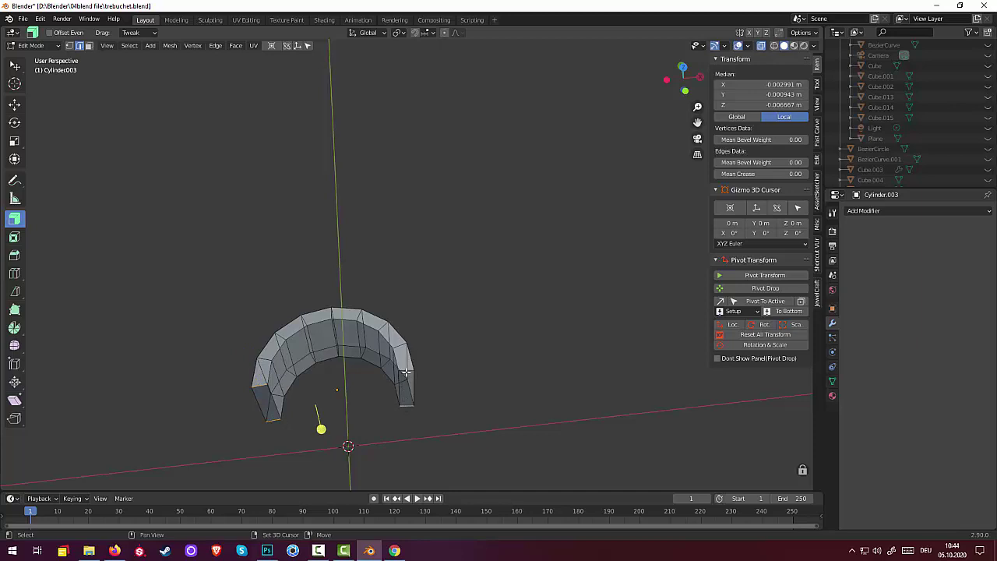
shift+click(406, 373)
shift+click(436, 372)
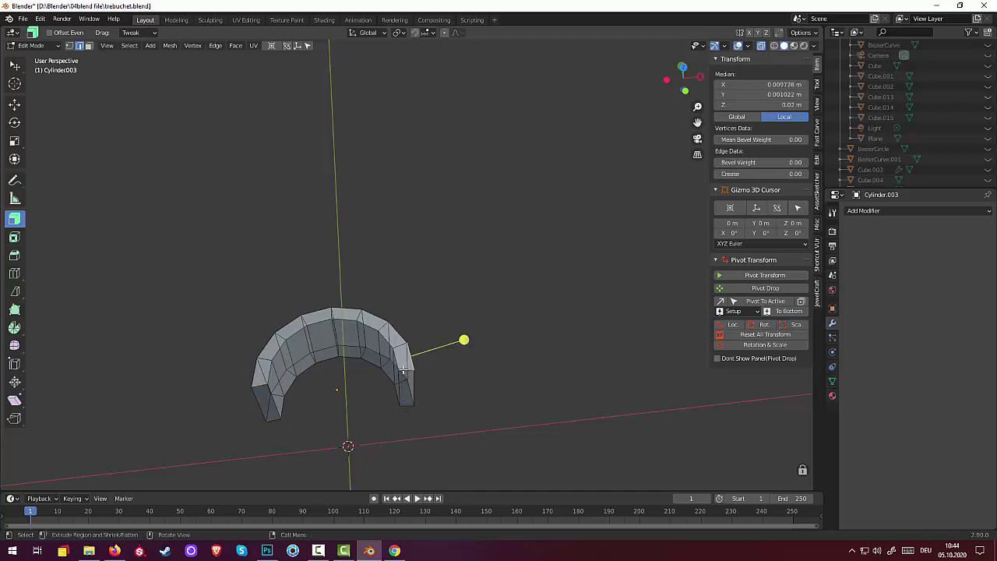
shift+click(405, 372)
shift+click(404, 406)
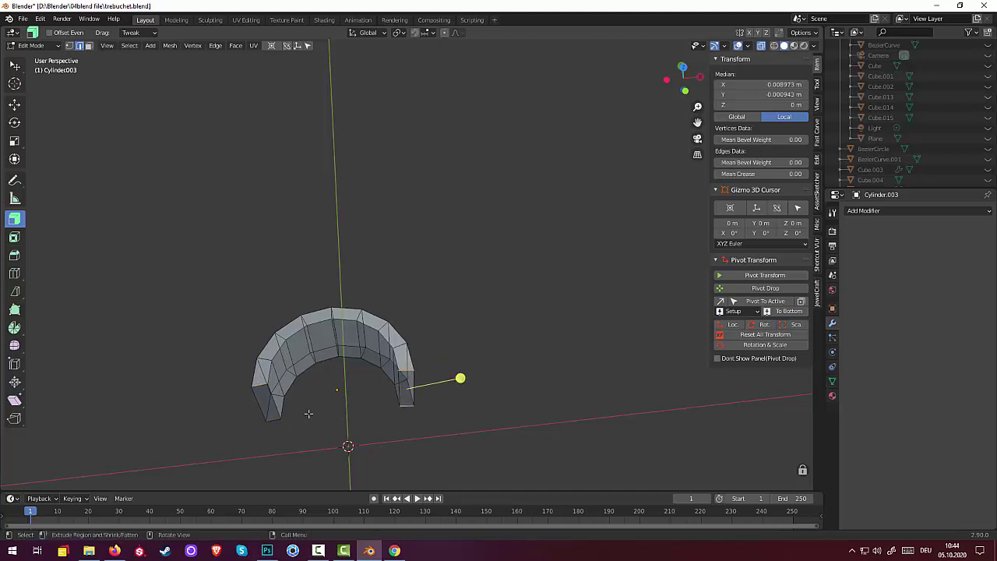
key(3)
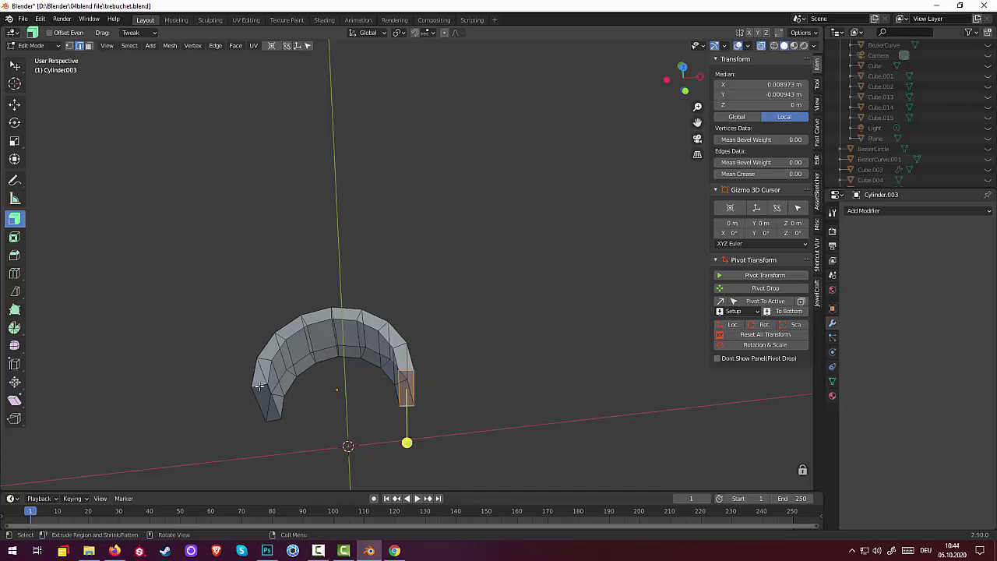
click(260, 384)
shift+click(272, 420)
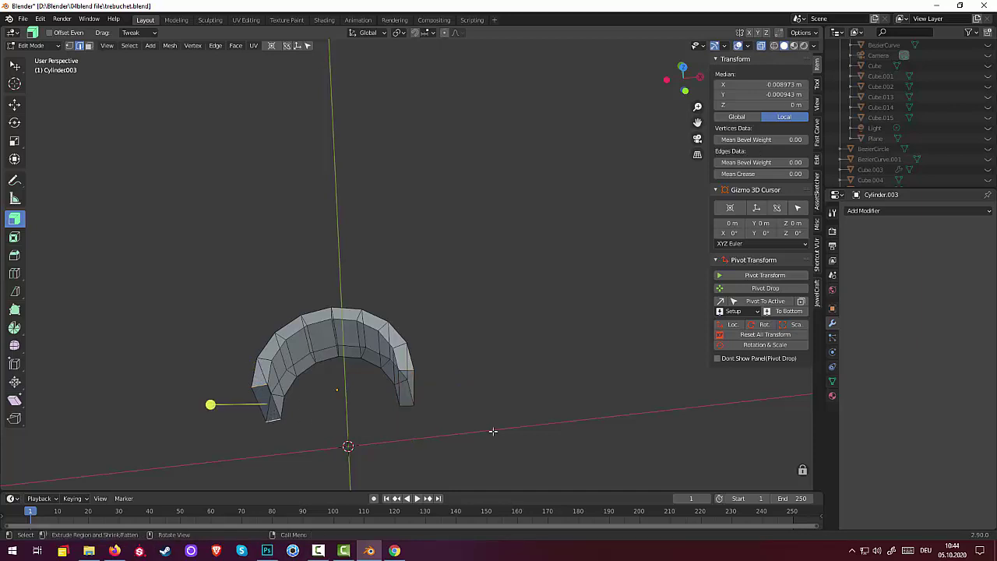
Select the left-end edges and scale them along X to about half
key(e)
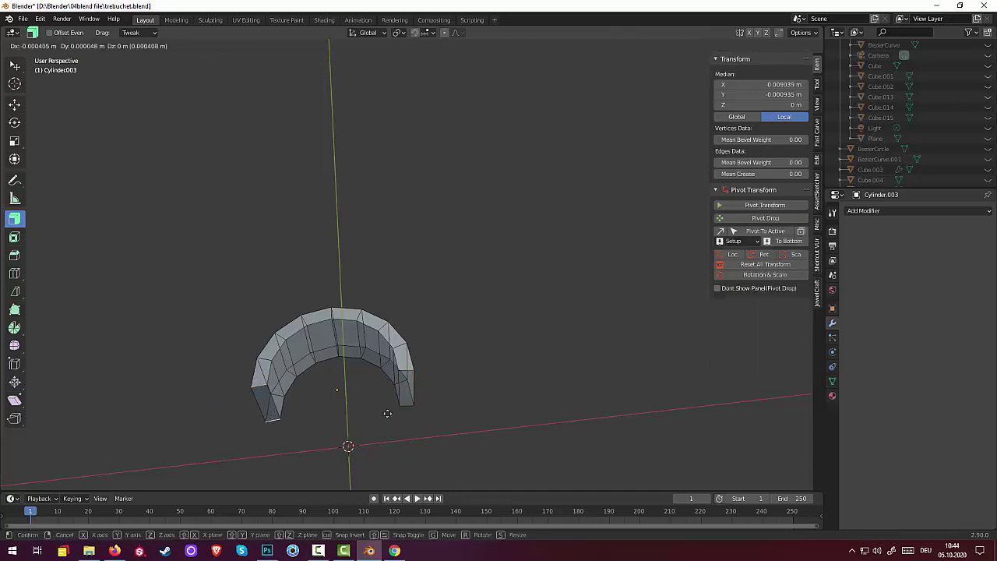
right_click(355, 416)
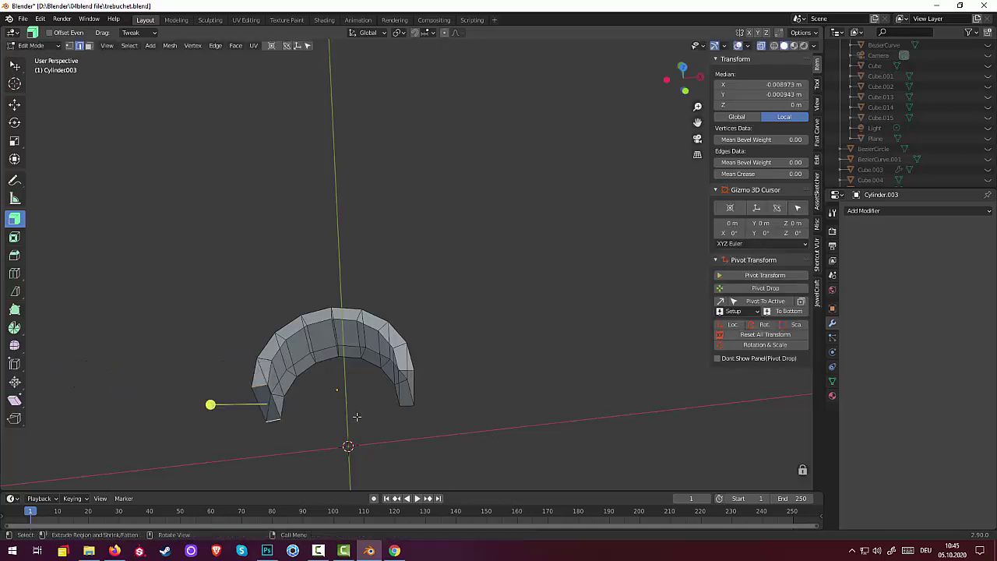
click(348, 414)
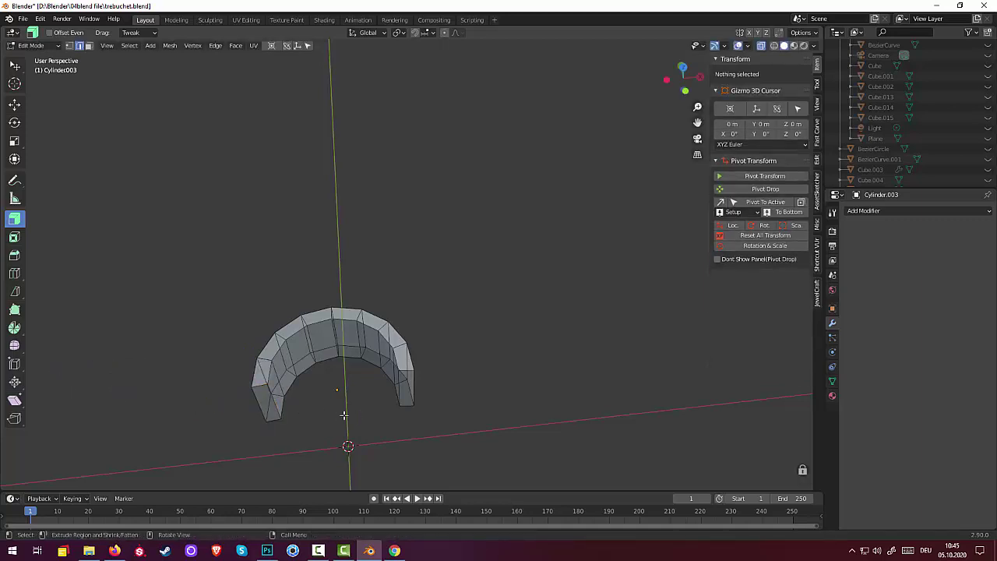
click(276, 407)
shift+click(267, 408)
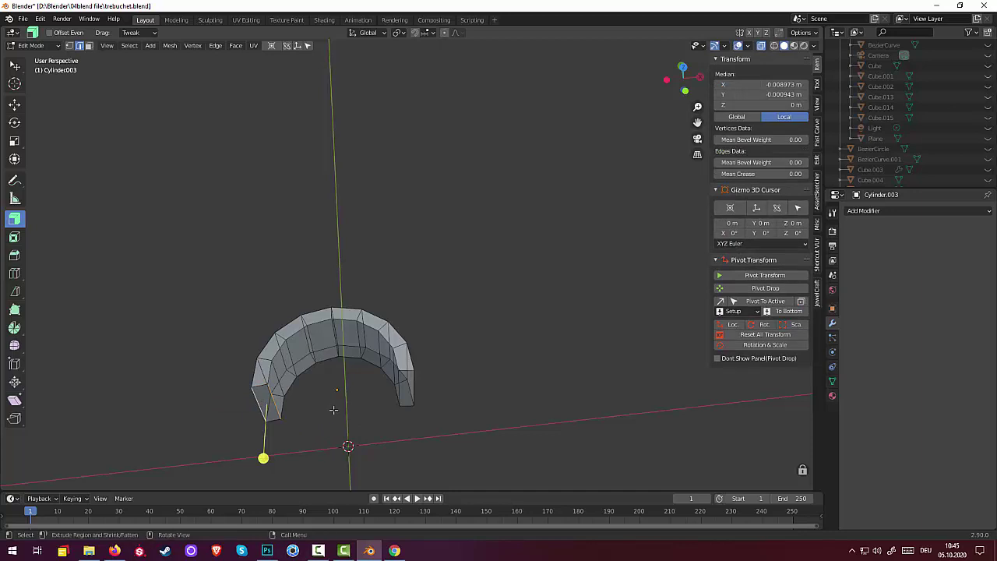
key(s)
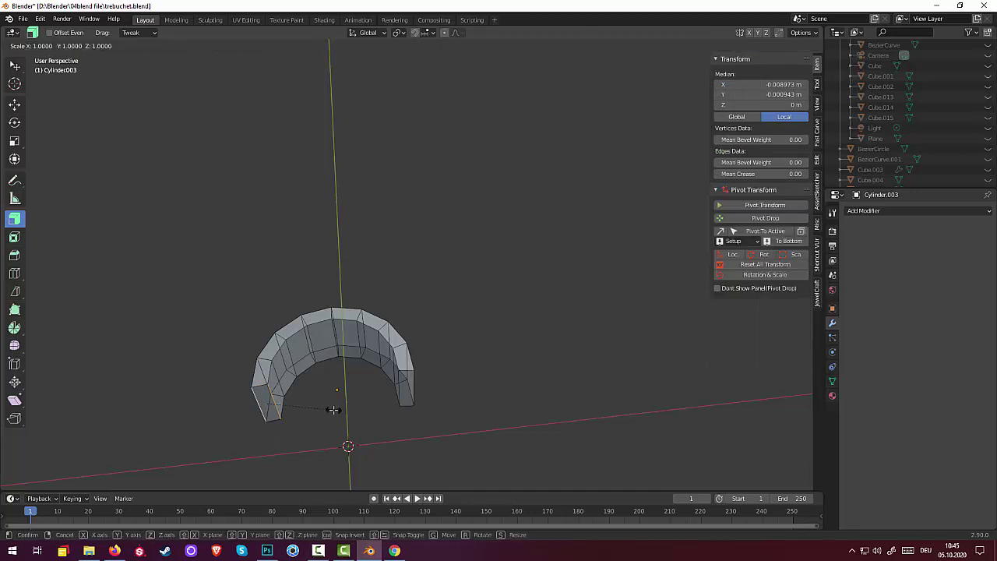
key(x)
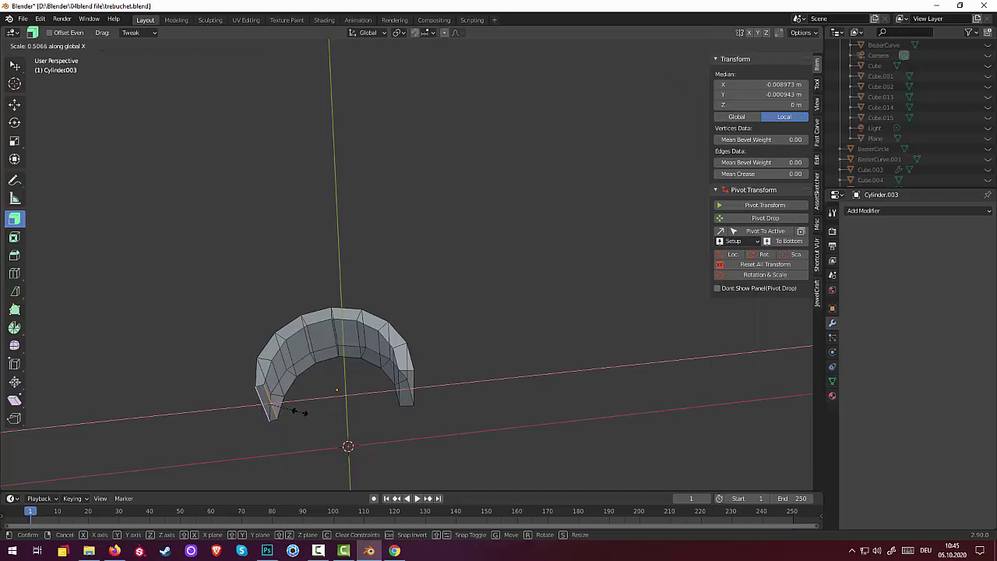
click(300, 412)
Select the right end of the arch and pinch it along X to about 0.436
click(398, 387)
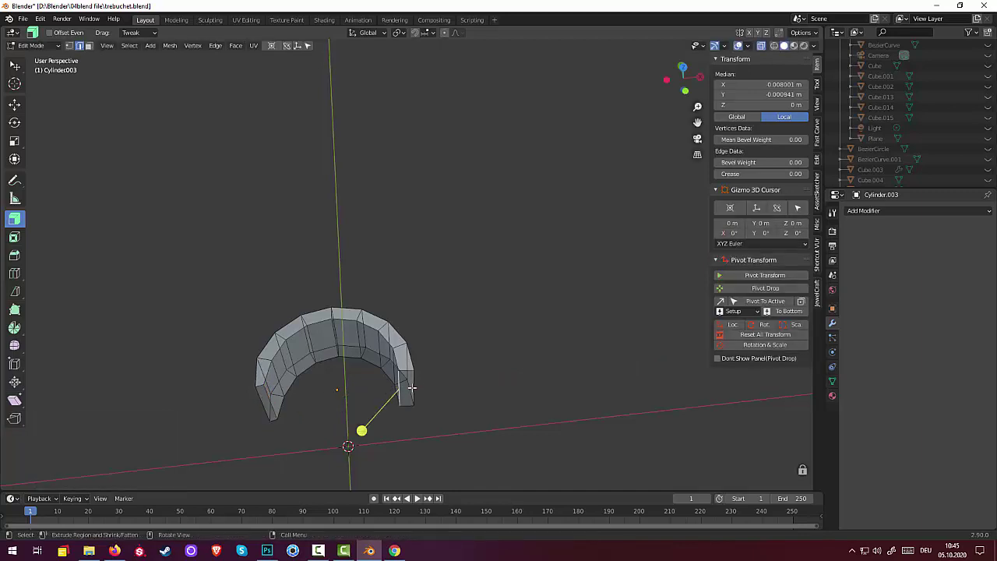
click(409, 390)
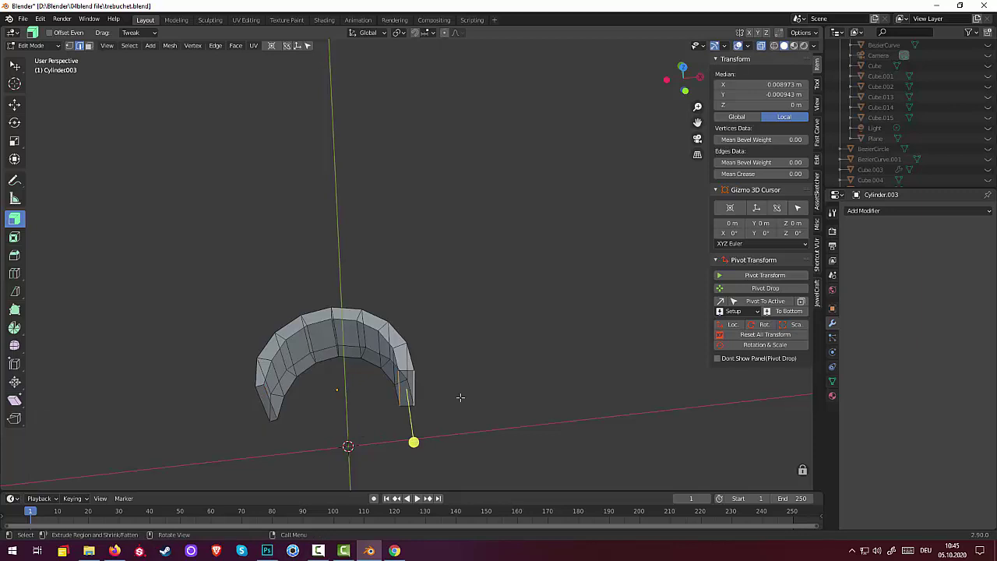
right_click(461, 397)
key(s)
key(x)
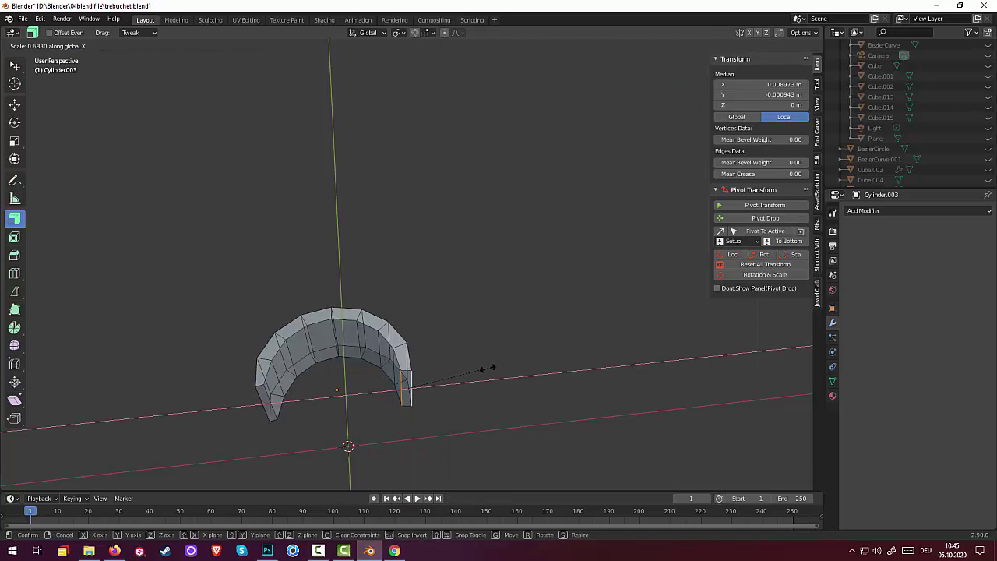
click(425, 403)
mouse_move(445, 379)
middle_down()
mouse_move(514, 397)
mouse_move(505, 393)
middle_up()
click(505, 393)
Unhide all trebuchet parts in the Outliner and turn off X-ray
middle_drag(525, 360, 488, 341)
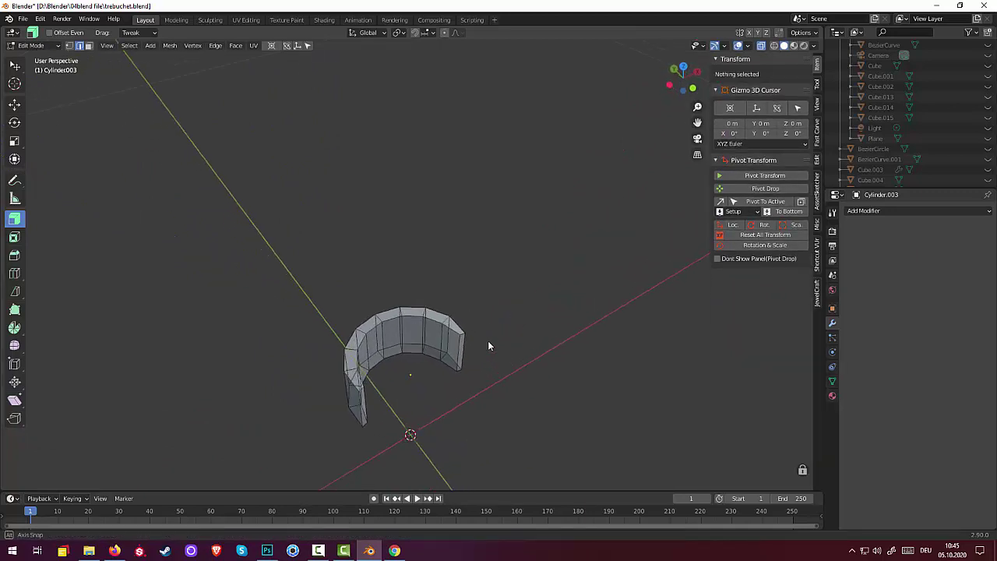
drag(986, 65, 987, 180)
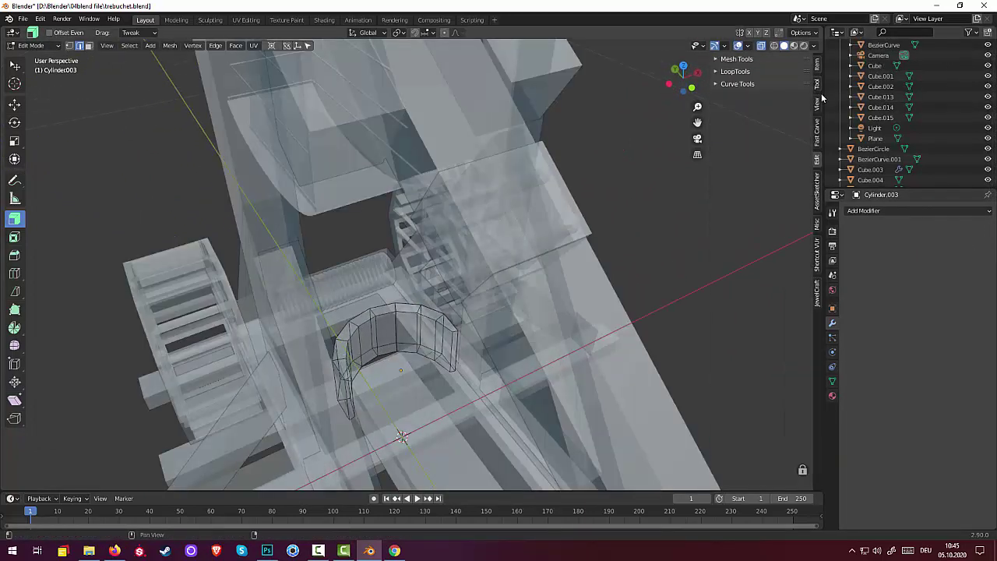
click(817, 224)
scroll(950, 166, down, 2)
scroll(948, 167, down, 1)
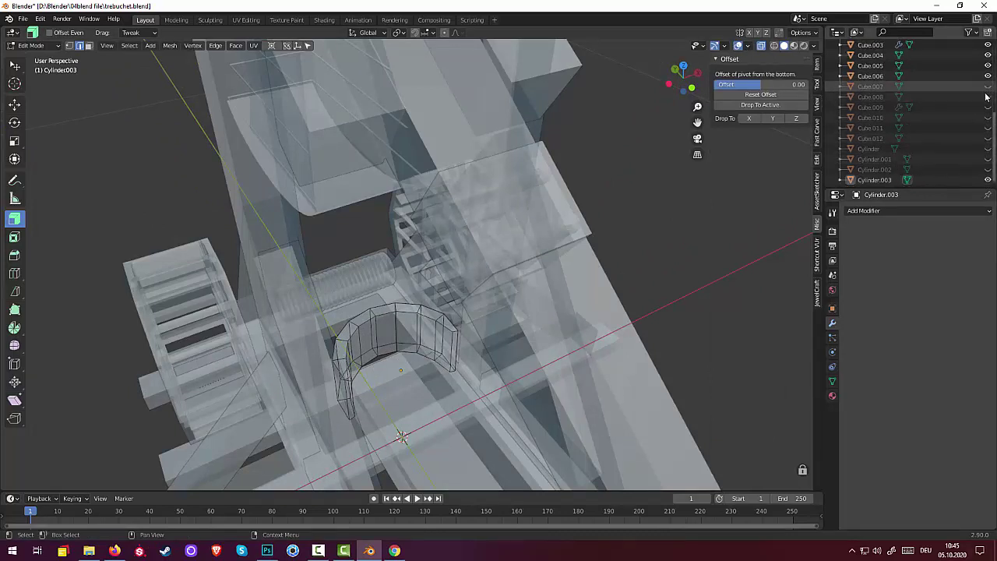
drag(988, 86, 989, 180)
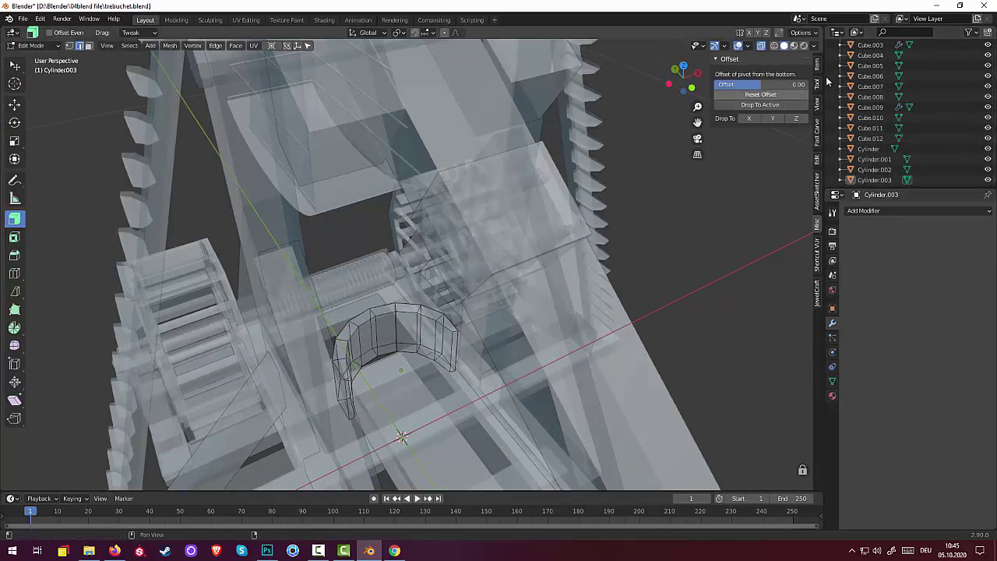
click(761, 45)
scroll(546, 224, down, 4)
scroll(434, 300, down, 2)
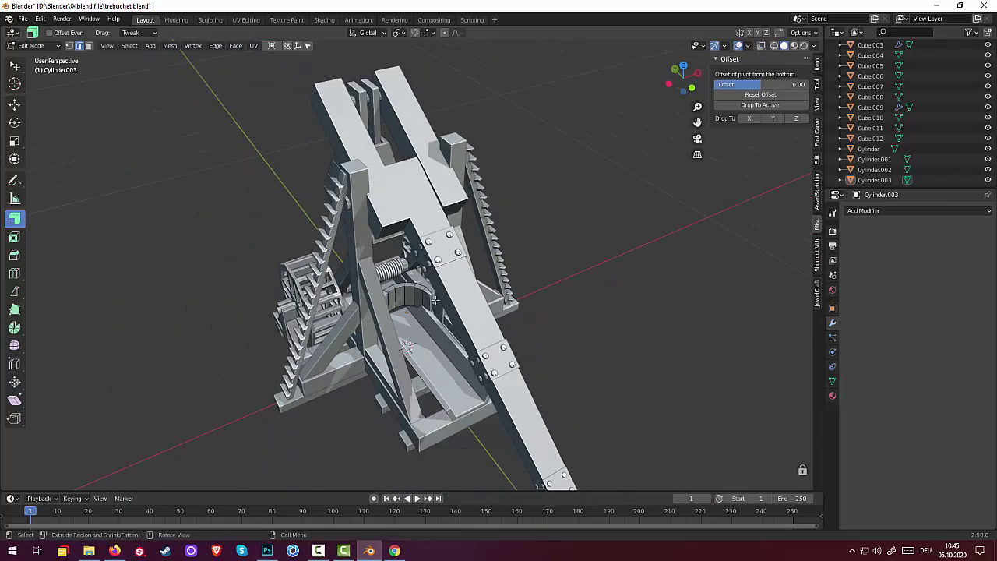
In Object Mode, select Cylinder.003 and scale it uniformly to 0.597
click(35, 45)
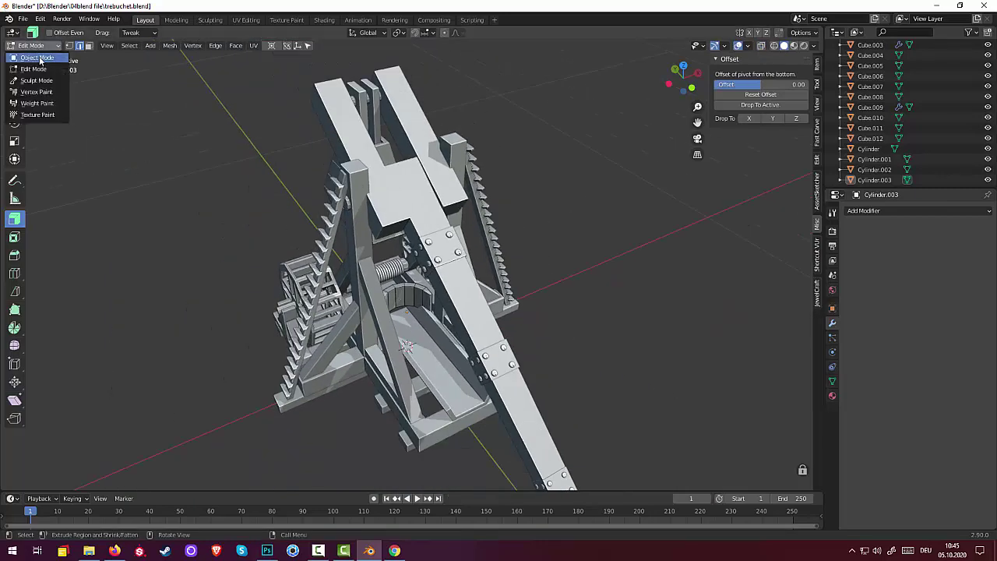
click(32, 59)
click(398, 301)
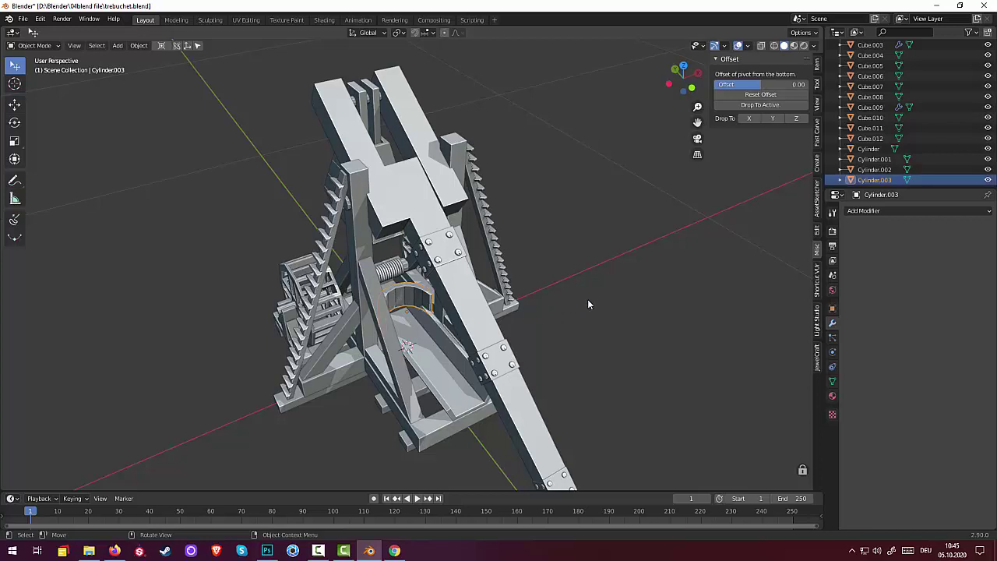
key(s)
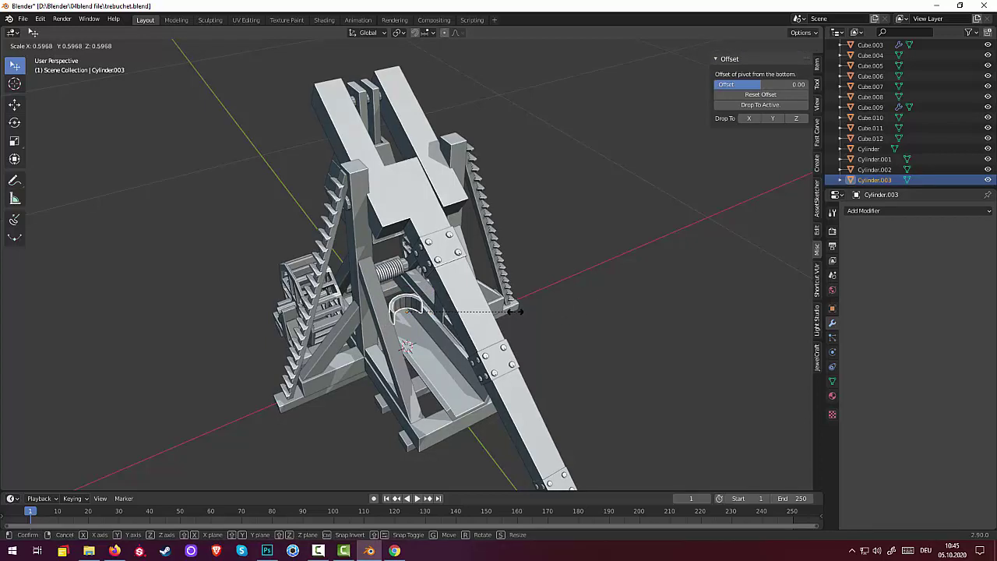
click(514, 310)
mouse_move(511, 318)
middle_down()
mouse_move(414, 282)
mouse_move(490, 274)
mouse_move(377, 287)
middle_up()
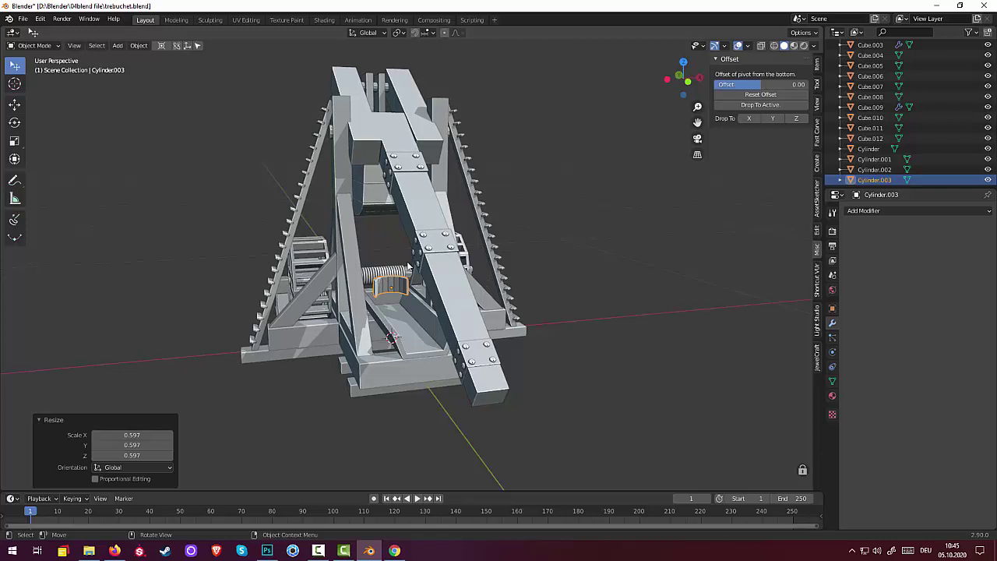
Stretch the arch piece to 1.266 along Z and lower it 0.035 m
key(s)
key(z)
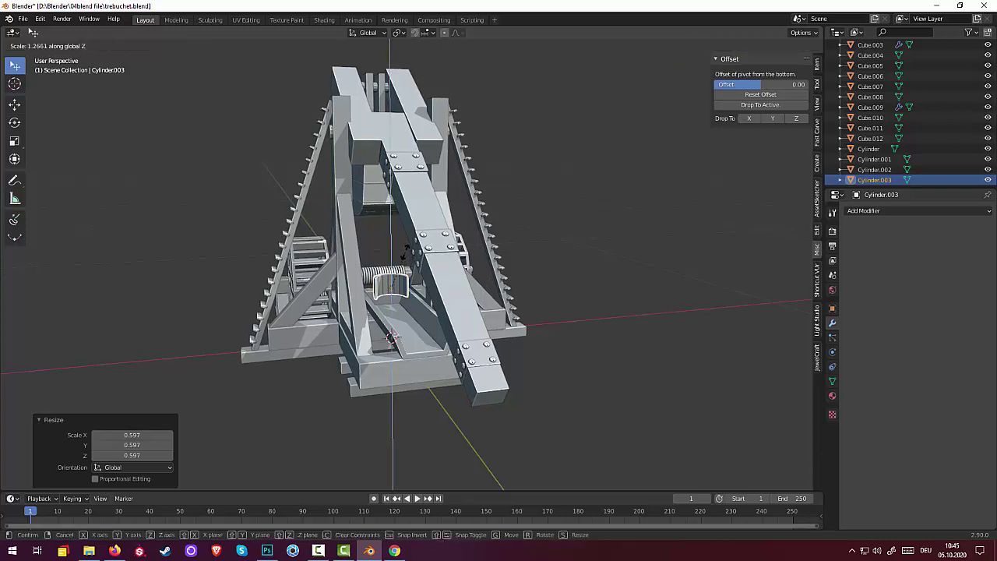
click(405, 252)
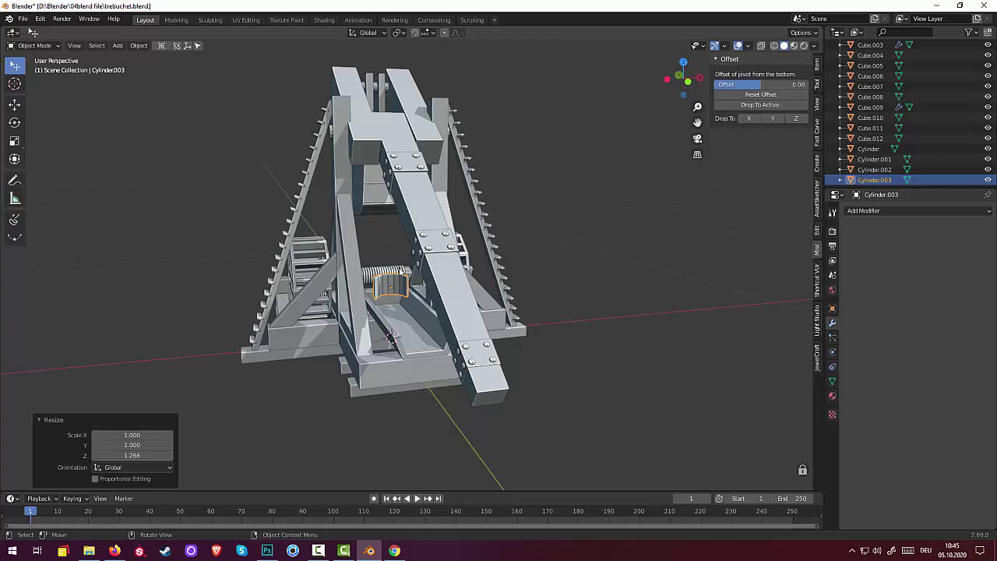
key(z)
key(g)
key(z)
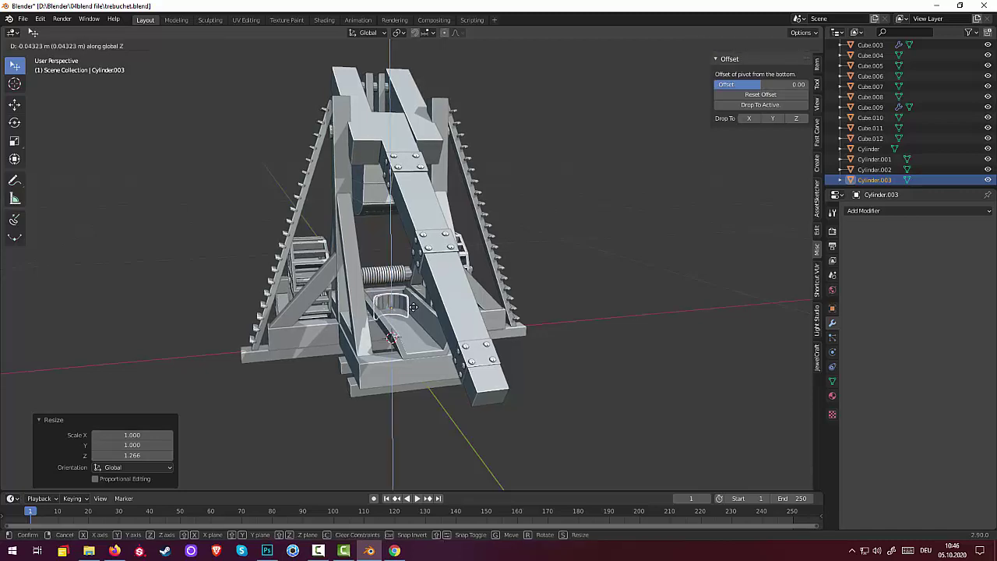
click(414, 306)
middle_drag(443, 317, 420, 360)
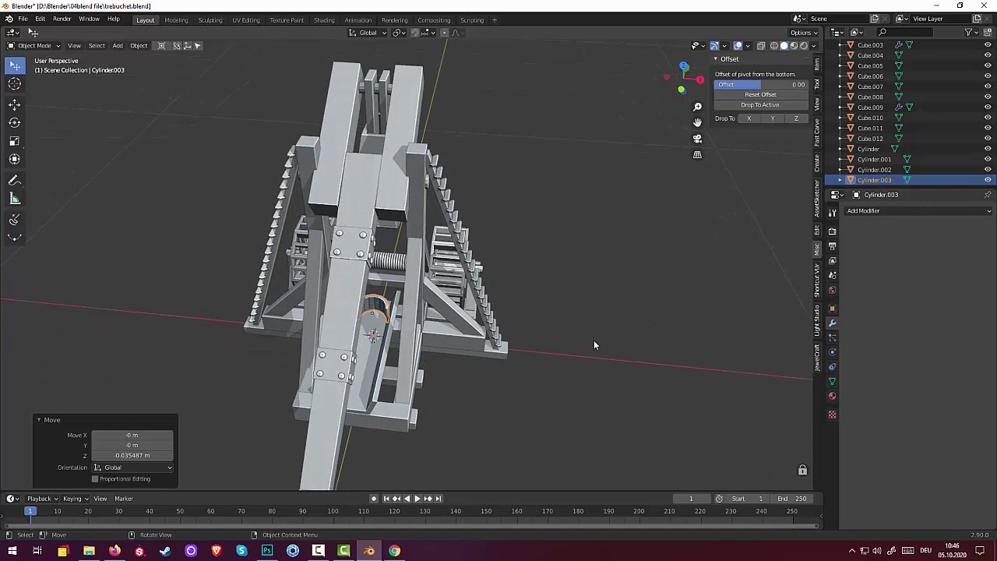
Narrow the arch piece to 0.885 along X and select the throwing arm
key(s)
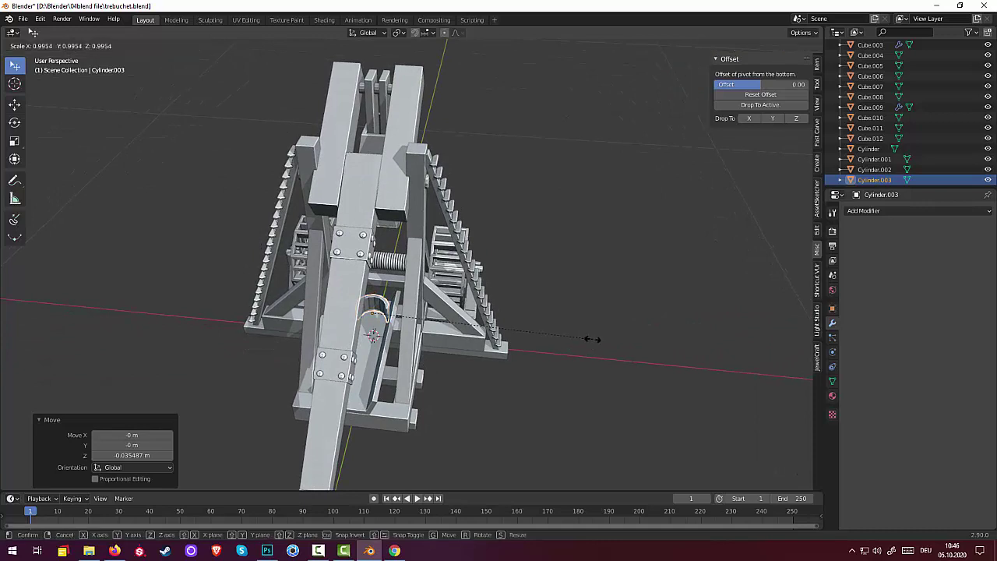
key(x)
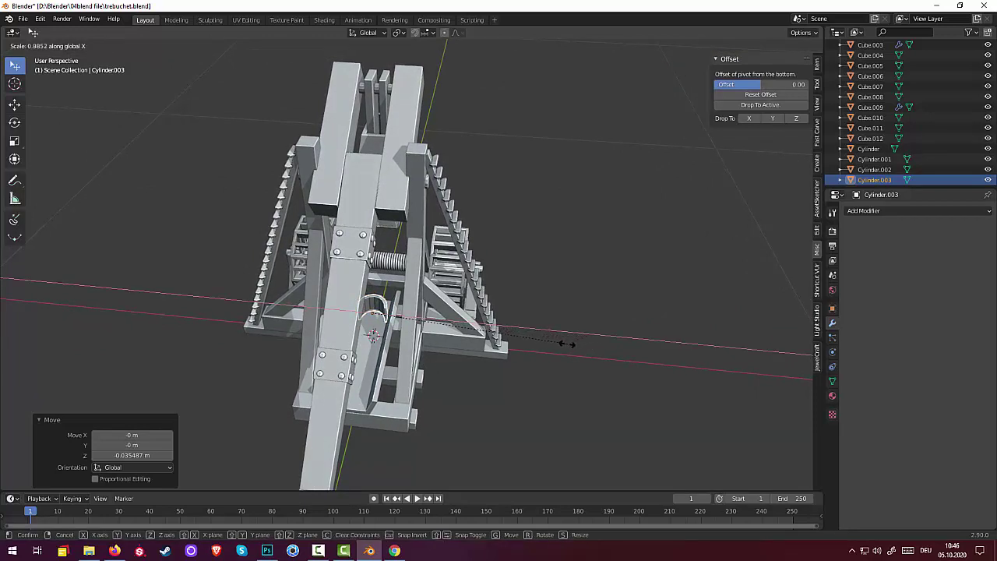
click(565, 343)
mouse_move(570, 307)
middle_down()
mouse_move(567, 279)
mouse_move(601, 263)
mouse_move(654, 290)
middle_up()
mouse_move(670, 274)
middle_down()
mouse_move(658, 232)
mouse_move(644, 267)
mouse_move(700, 285)
mouse_move(688, 251)
mouse_move(684, 277)
middle_up()
click(699, 285)
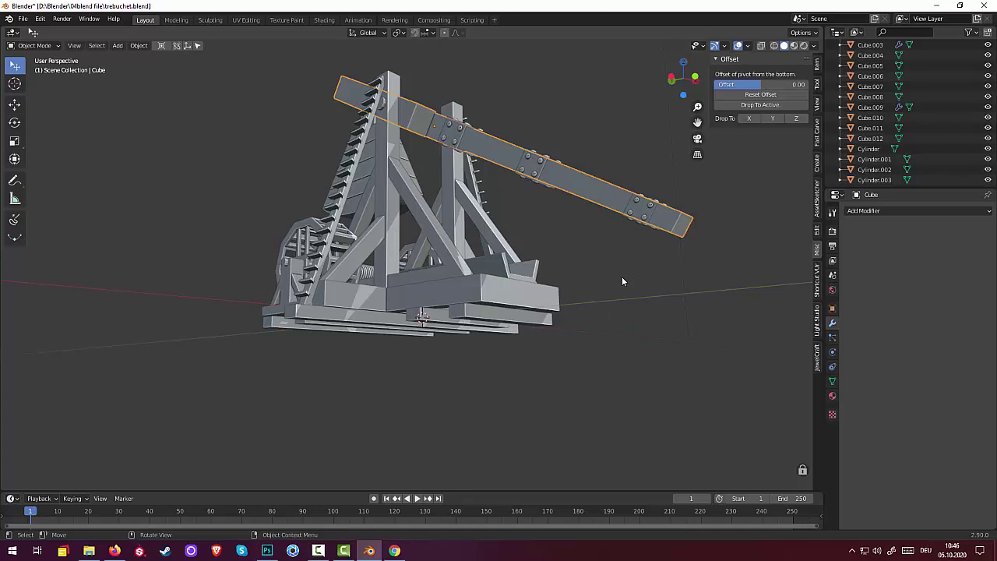
Add a torus and shrink it to 0.026 at the origin, cancelling an X-axis move
right_click(630, 325)
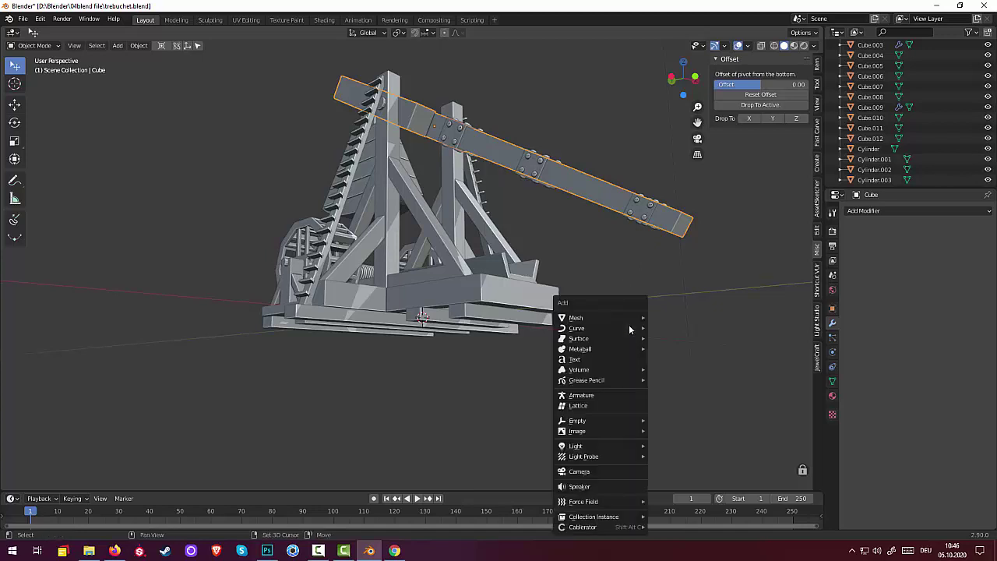
mouse_move(726, 291)
middle_down()
mouse_move(745, 268)
mouse_move(719, 287)
middle_up()
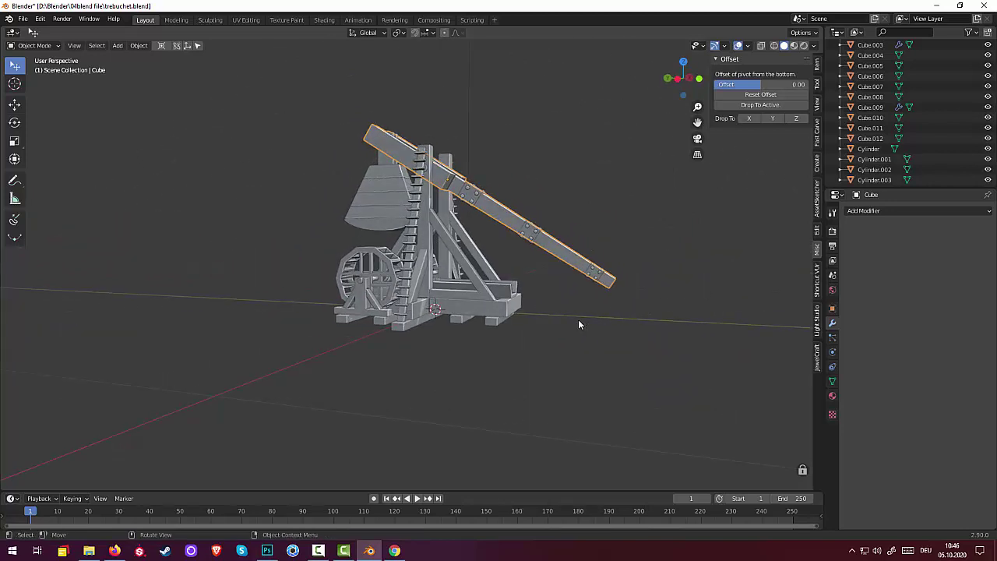
key(shift+a)
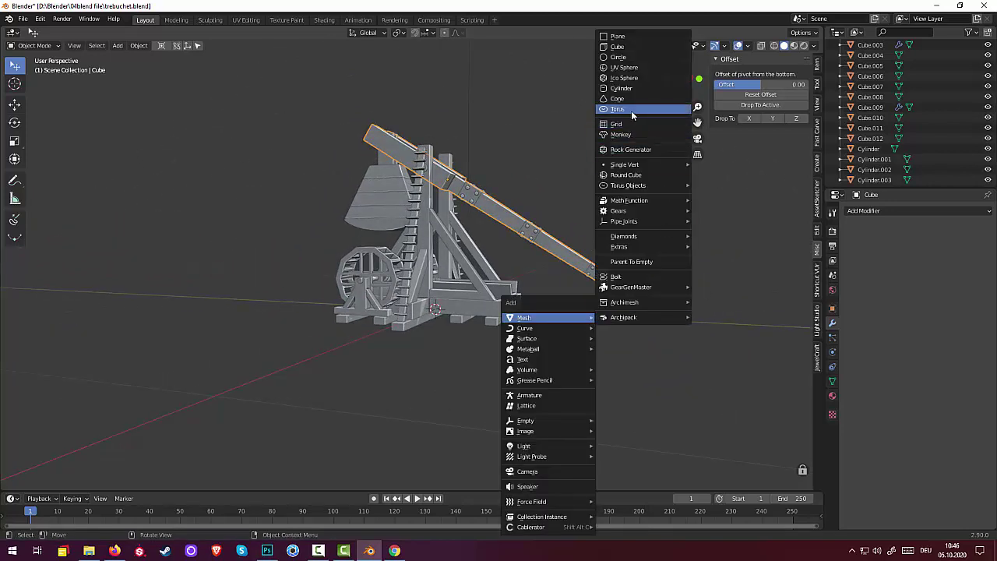
click(631, 110)
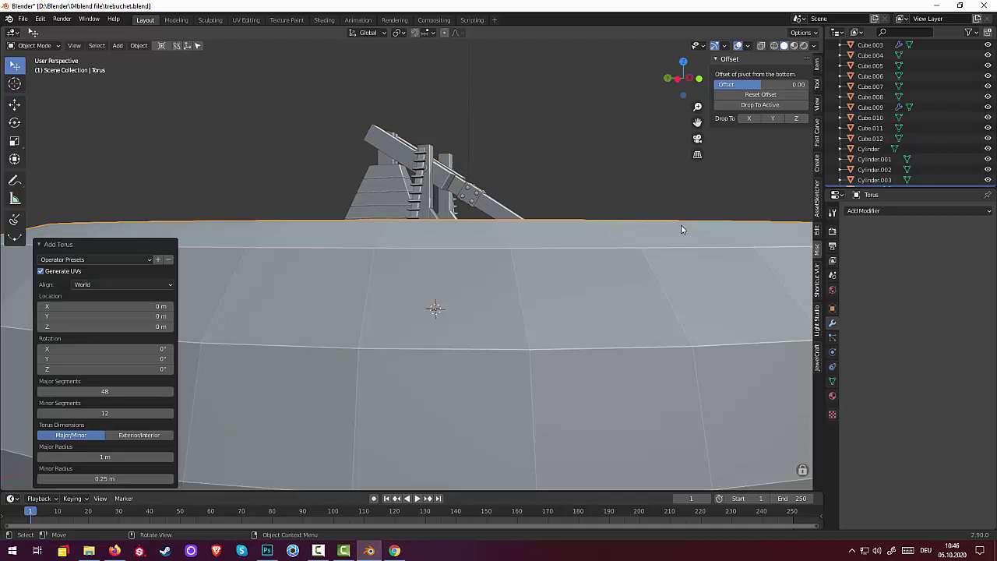
key(s)
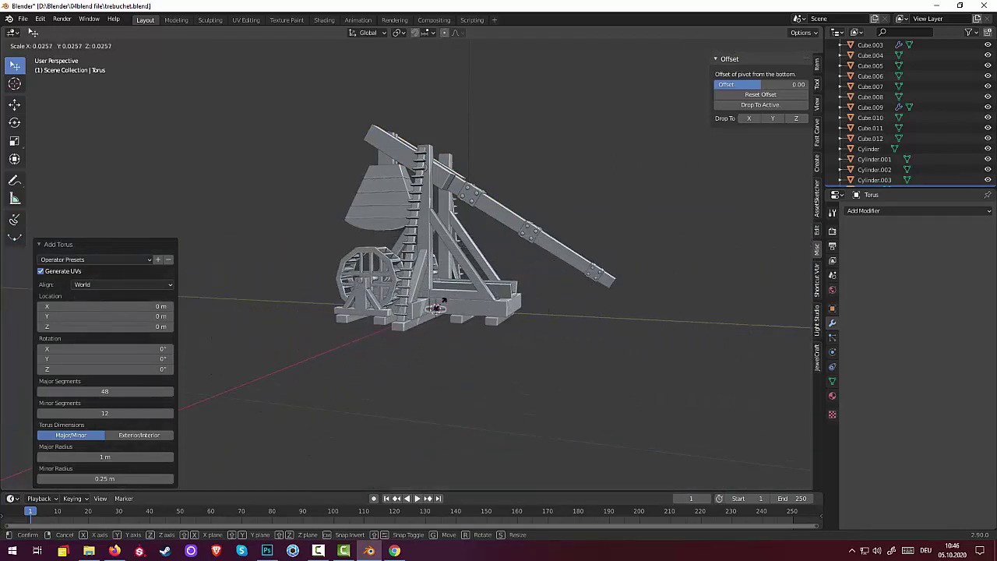
click(441, 301)
key(g)
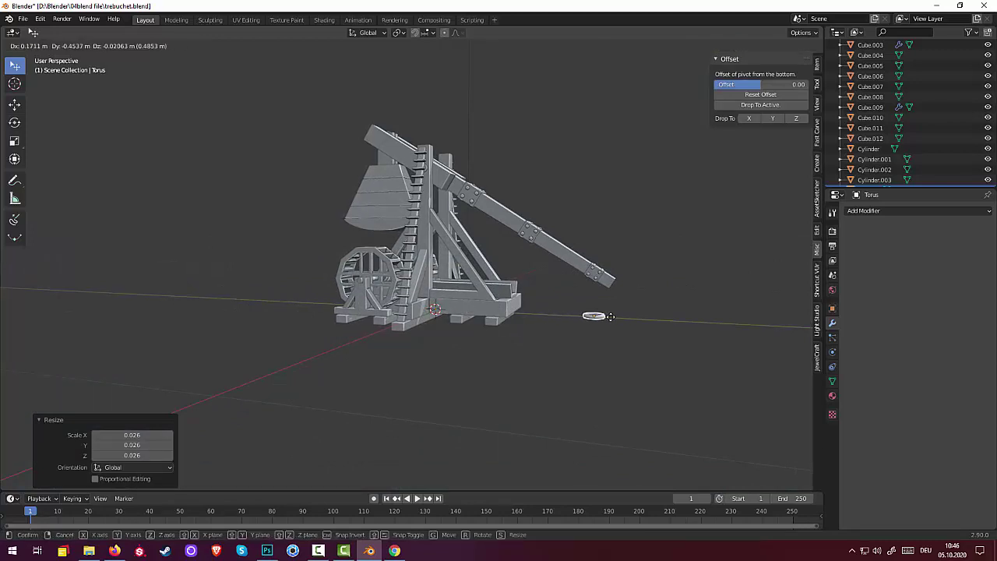
key(x)
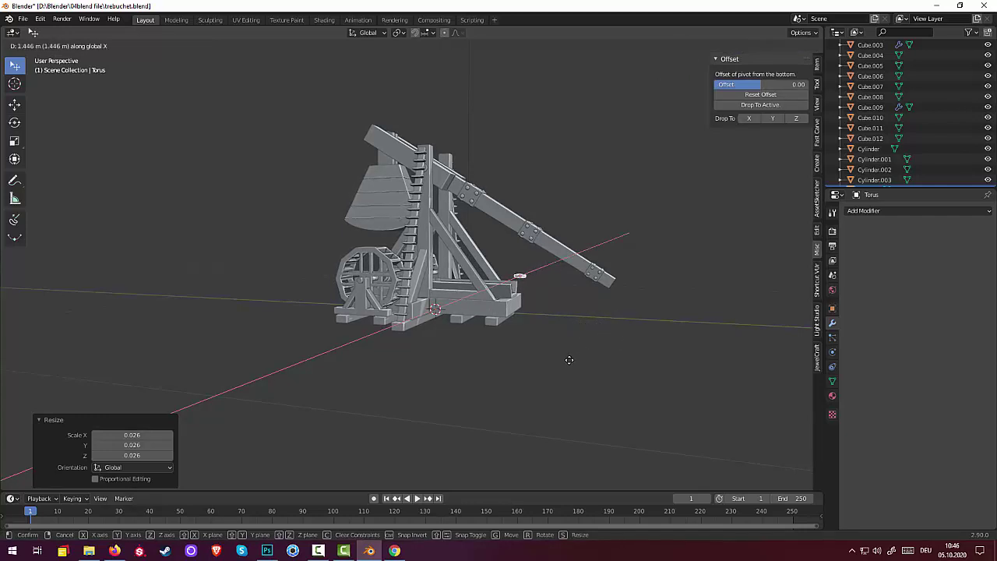
key(Escape)
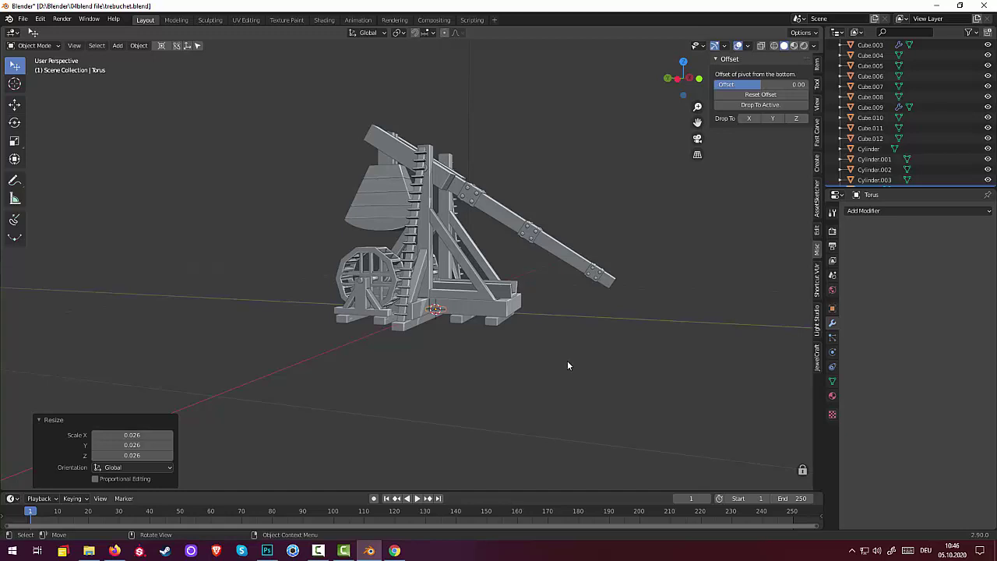
Slide the torus along the Y axis to a new spot in front of the trebuchet
key(g)
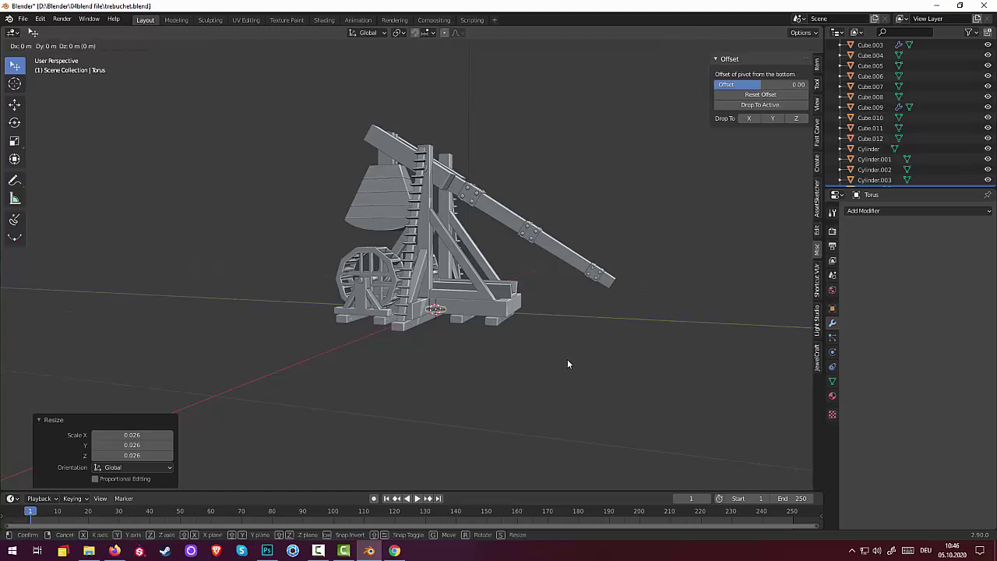
key(x)
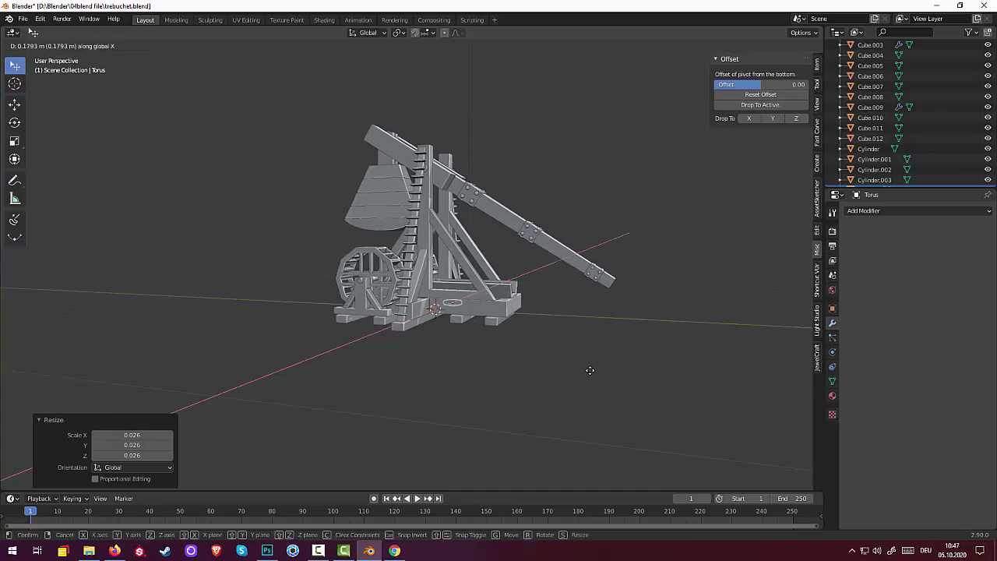
key(y)
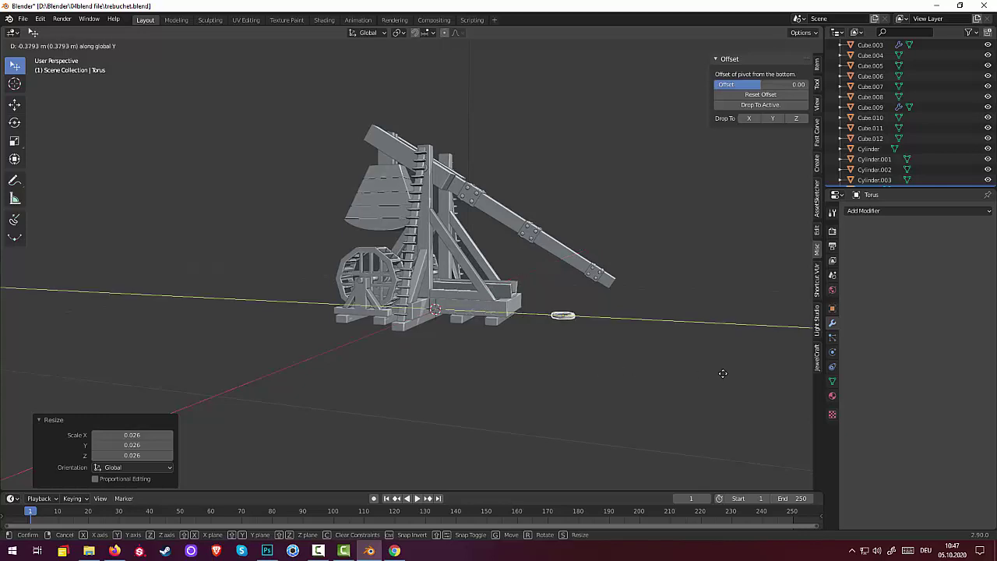
click(722, 369)
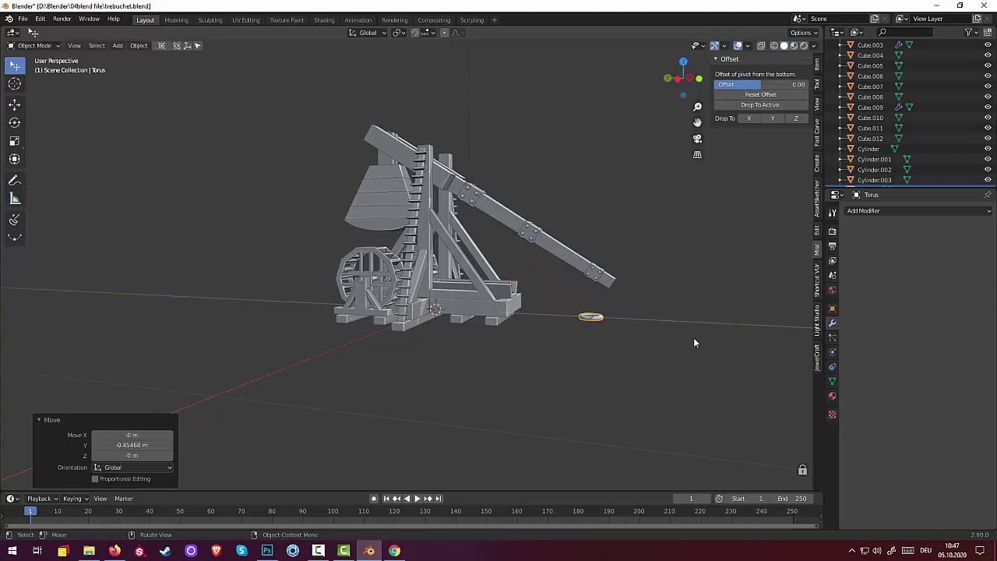
Turn the torus 90° about Y and shrink it to about 0.52 scale
key(r)
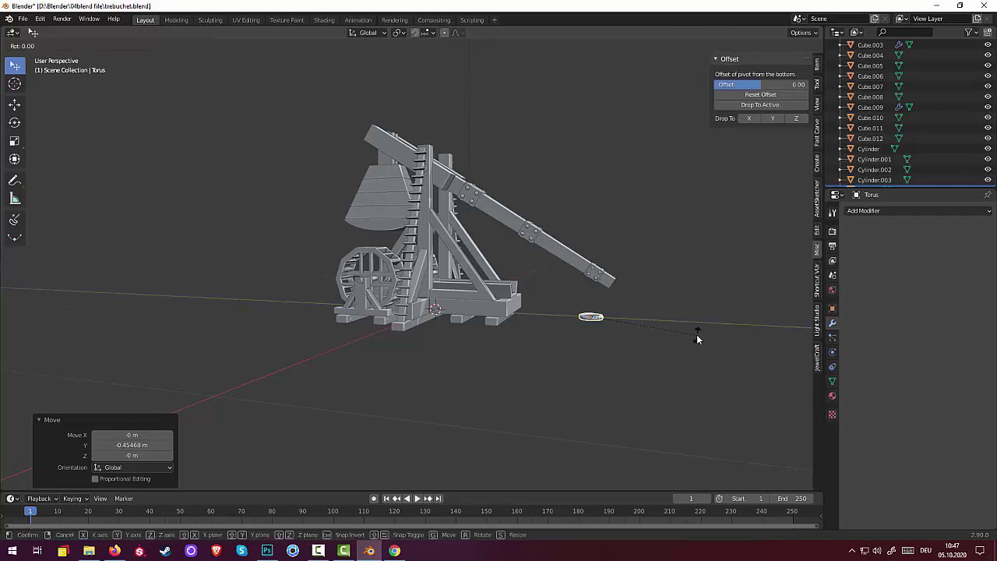
text(y)
text(90)
key(Return)
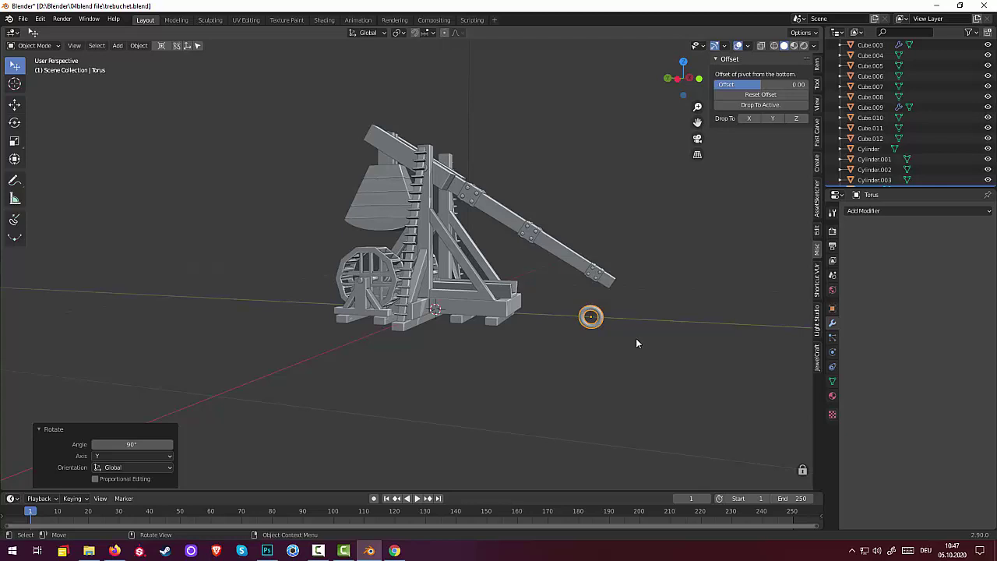
key(s)
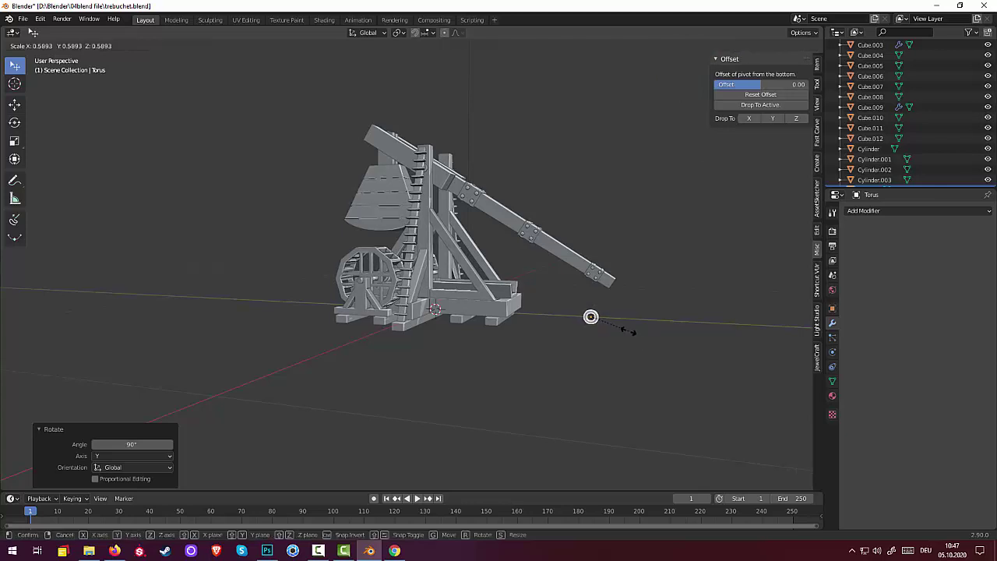
click(622, 335)
Zoom and orbit toward the arm tip and torus, then bring up the Add menu
scroll(621, 337, up, 3)
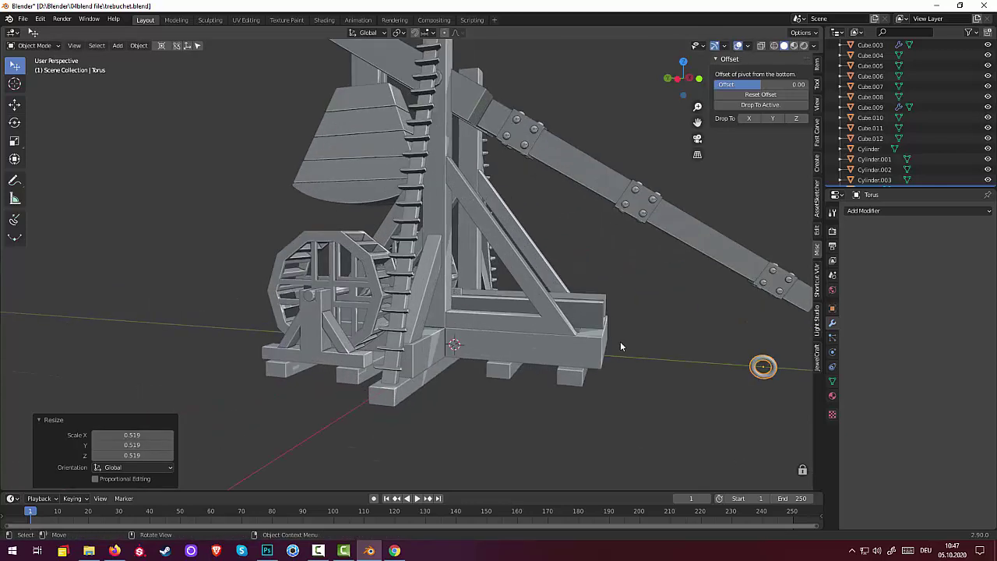
scroll(627, 343, up, 3)
scroll(633, 348, down, 5)
mouse_move(668, 358)
middle_down()
mouse_move(682, 337)
mouse_move(561, 385)
middle_up()
scroll(546, 402, up, 2)
scroll(572, 406, up, 2)
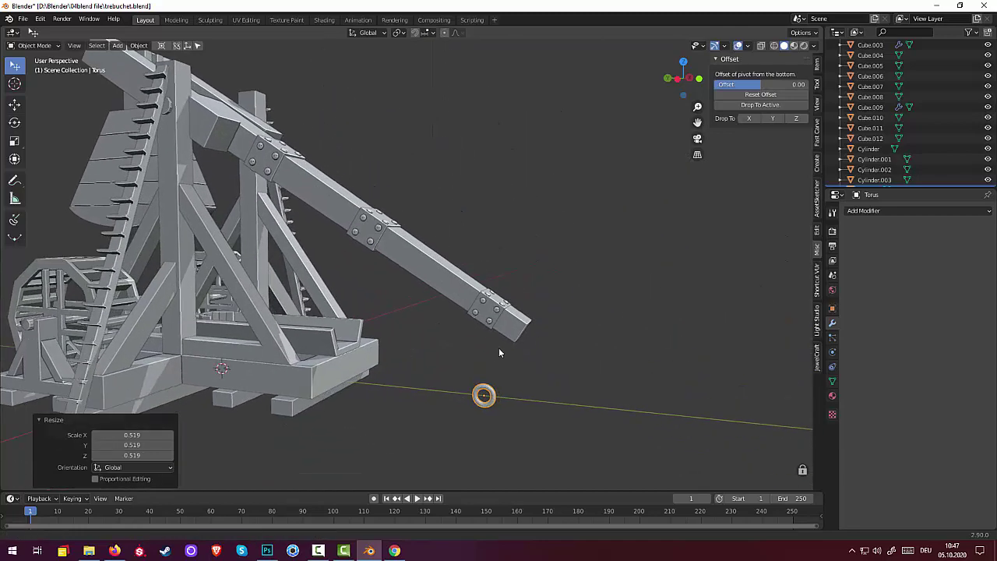
scroll(499, 351, up, 2)
scroll(469, 349, up, 2)
scroll(498, 382, up, 2)
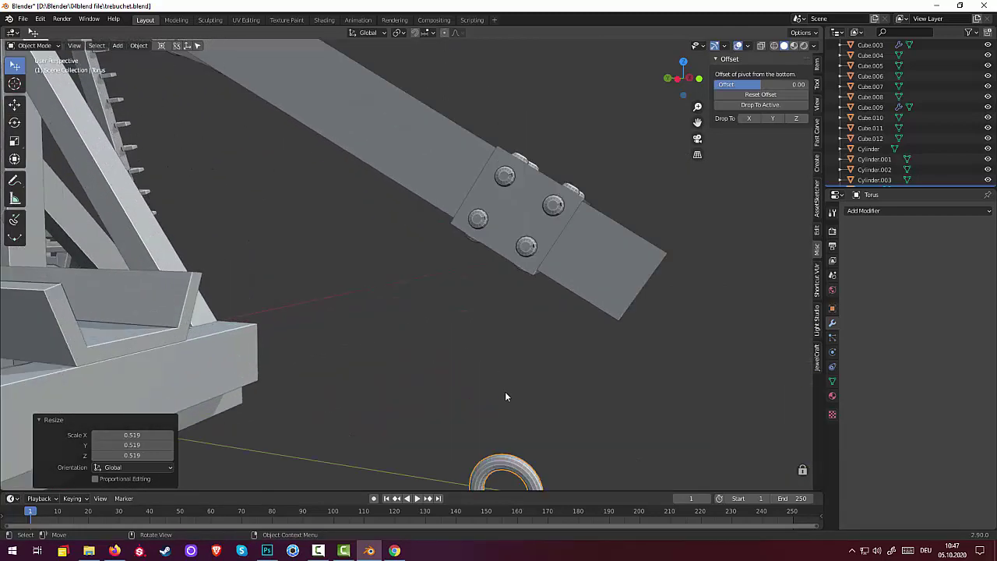
scroll(506, 401, down, 1)
middle_drag(506, 403, 511, 402)
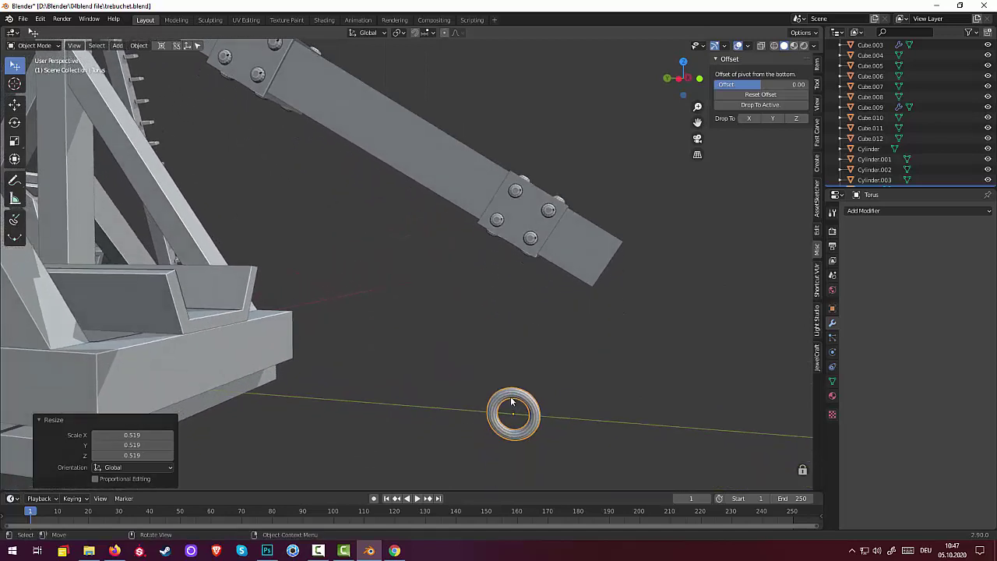
scroll(515, 370, down, 1)
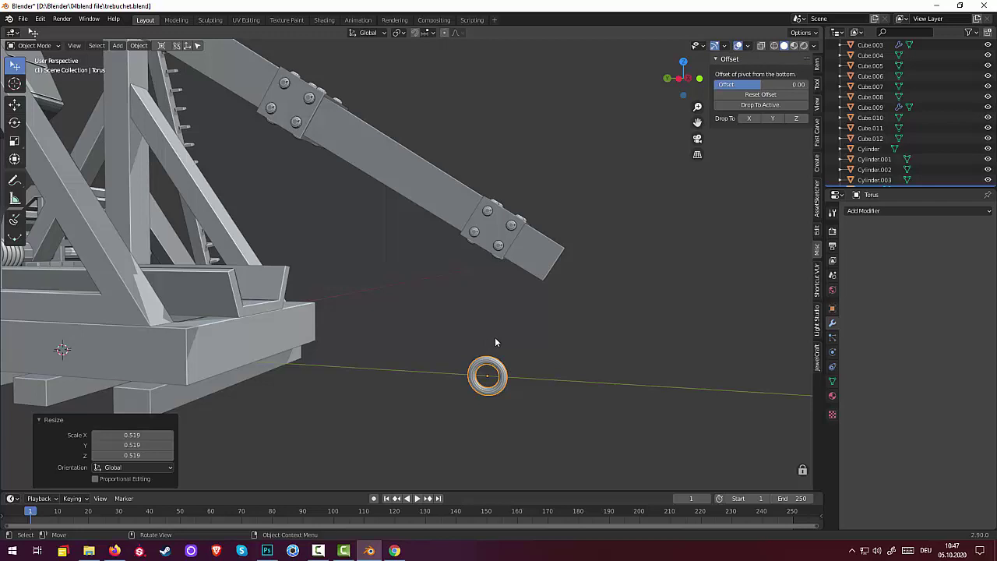
key(shift+a)
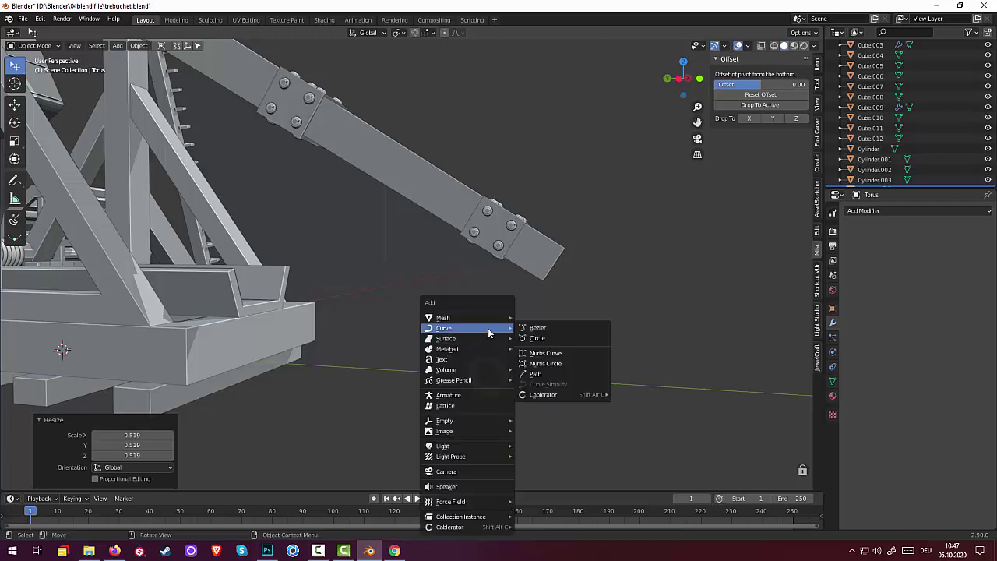
mouse_move(465, 317)
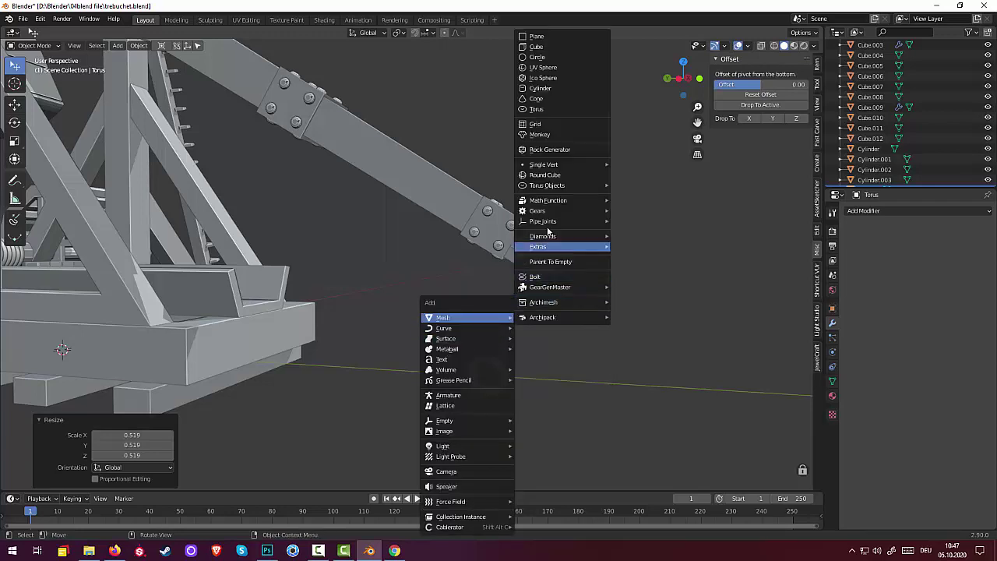
Add a cylinder and slide it 0.456 m along Y onto the torus
click(524, 88)
scroll(275, 360, down, 1)
scroll(278, 362, down, 1)
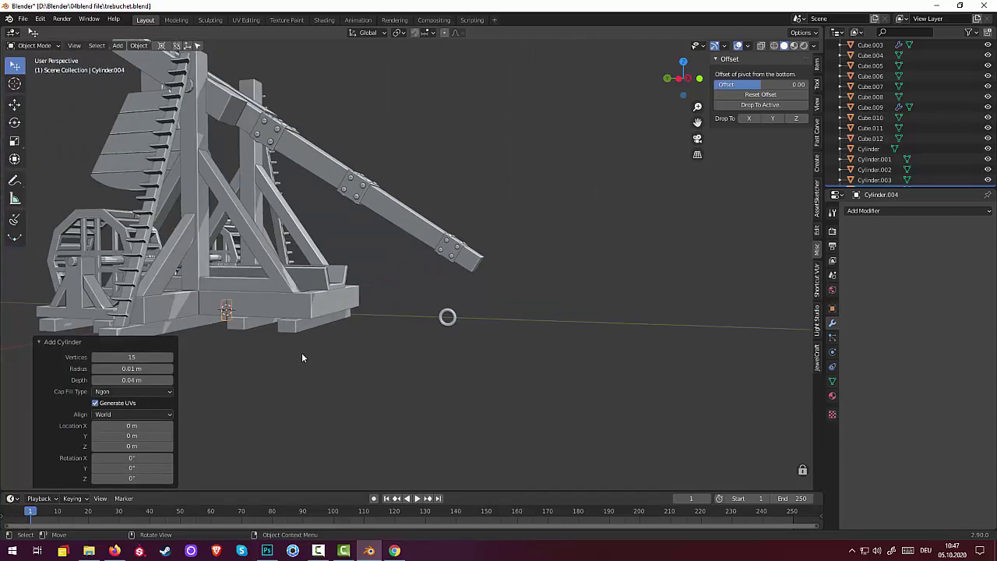
key(g)
key(y)
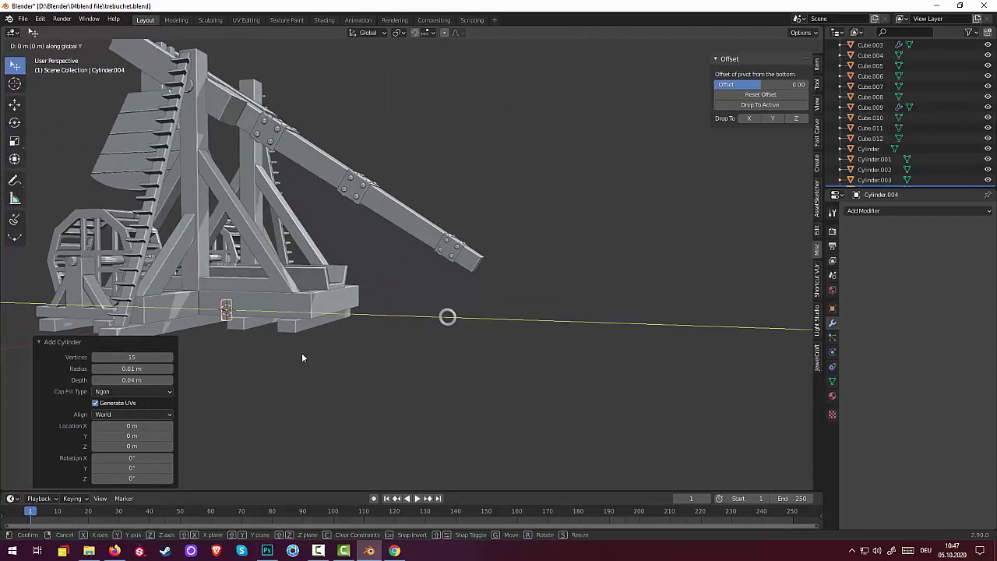
click(523, 362)
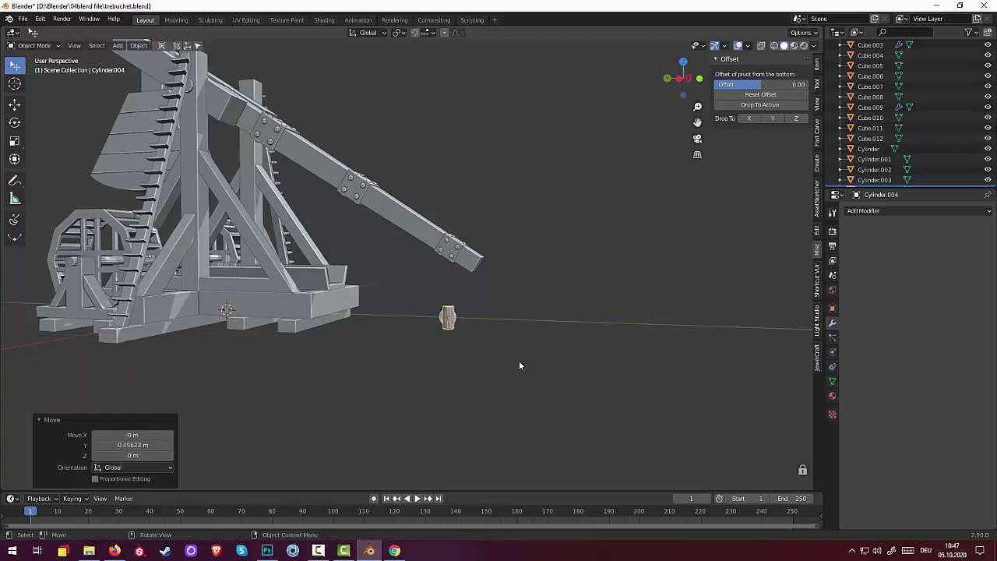
Shrink the cylinder to 0.398 and stretch it to 1.557 along Z, viewed from the right
key(s)
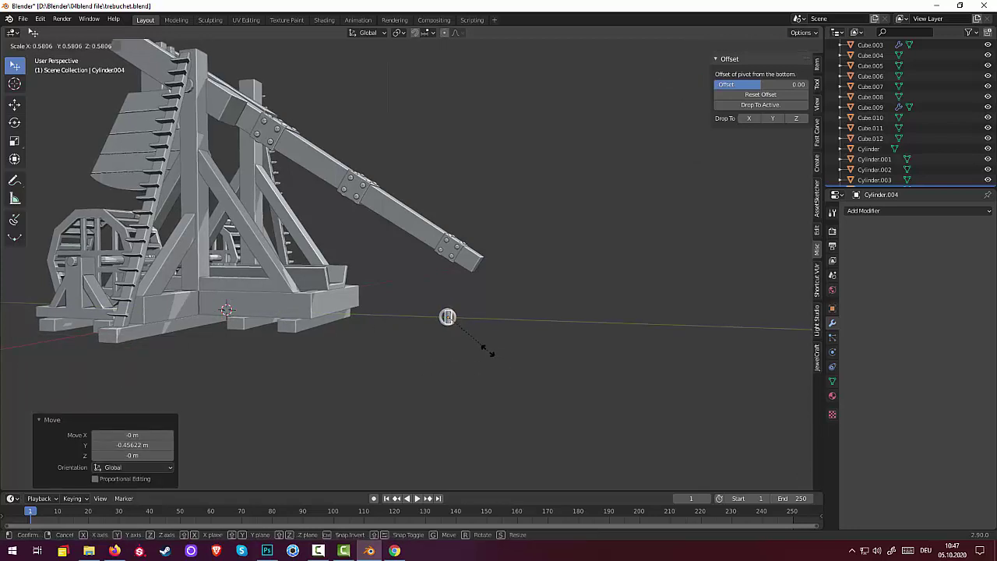
click(467, 348)
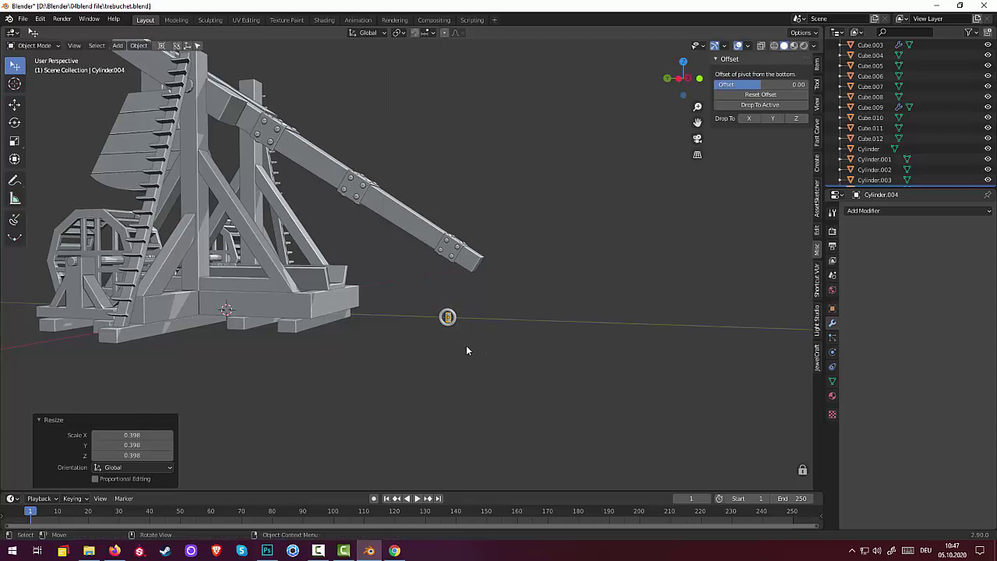
key(s)
key(z)
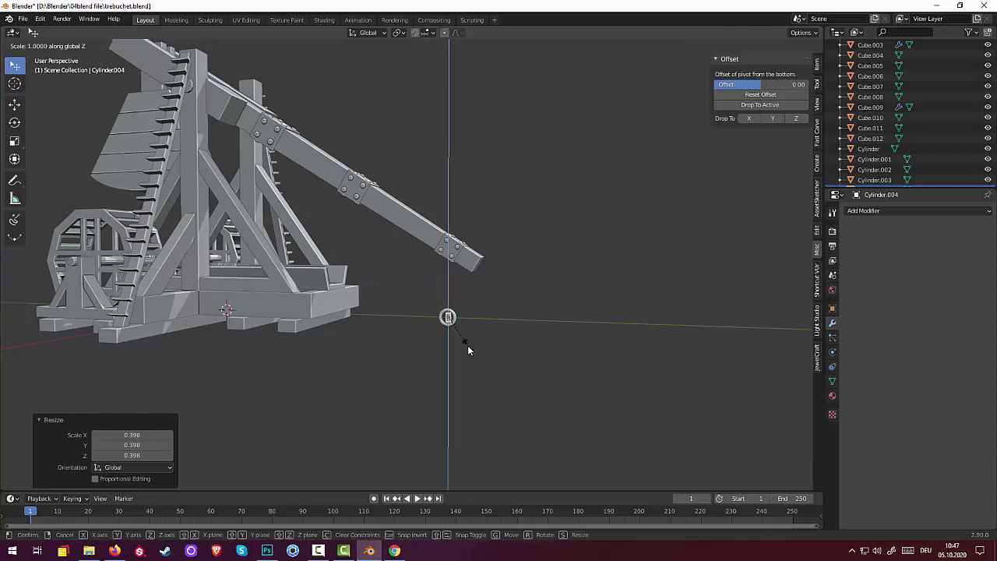
click(463, 370)
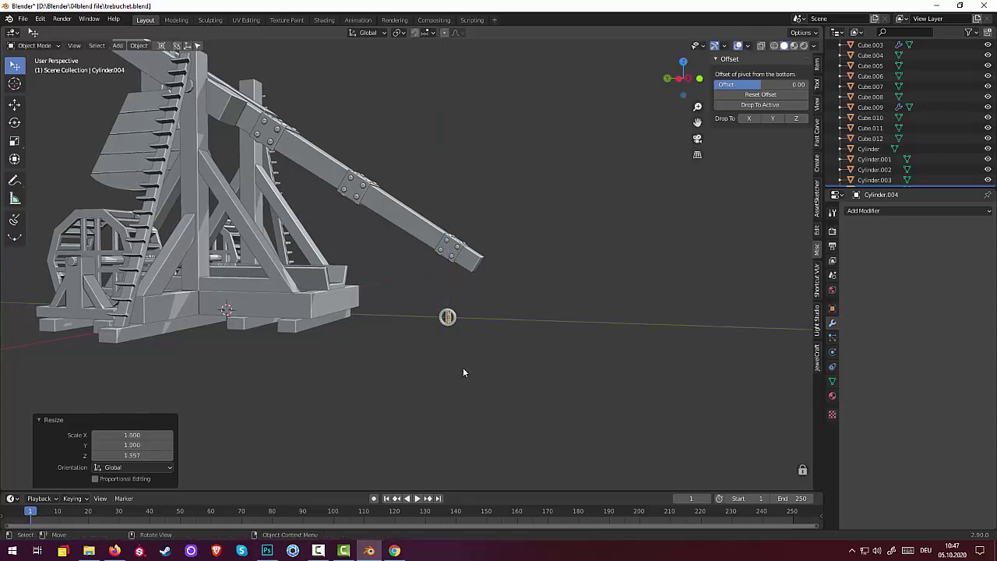
key(KP_3)
Scale the rod to 0.834 and raise it vertically above the ring
scroll(353, 347, up, 3)
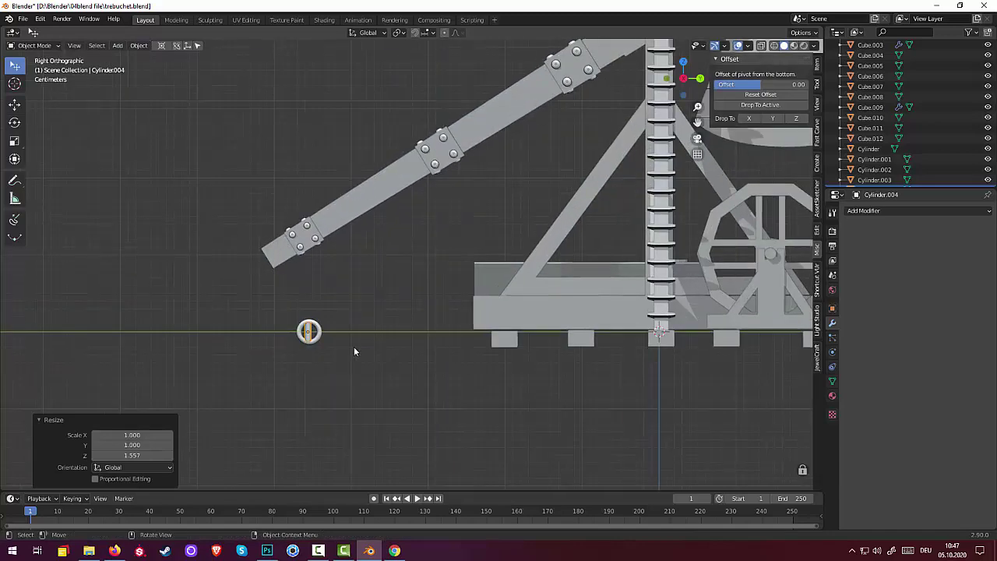
scroll(268, 380, up, 2)
scroll(260, 385, up, 1)
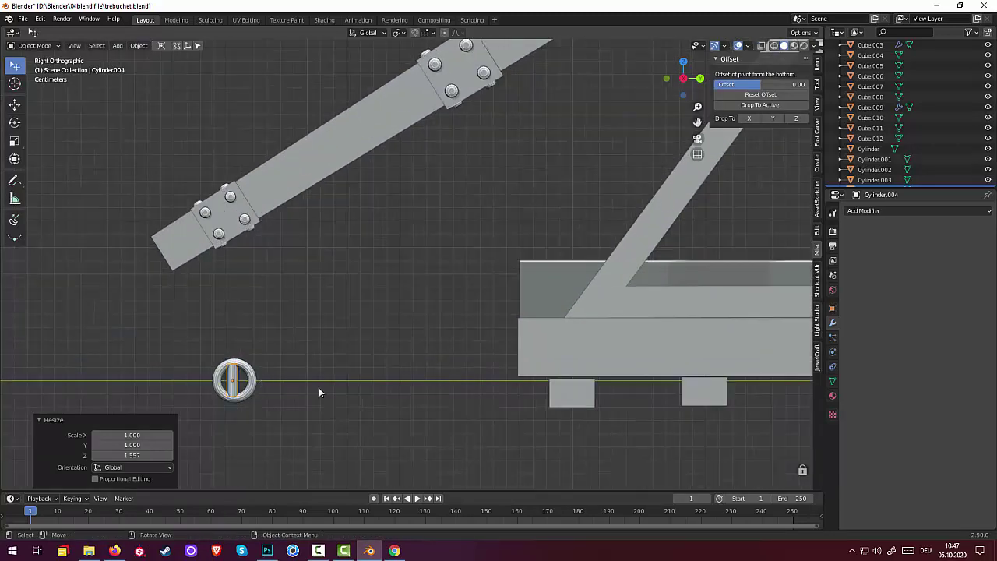
key(s)
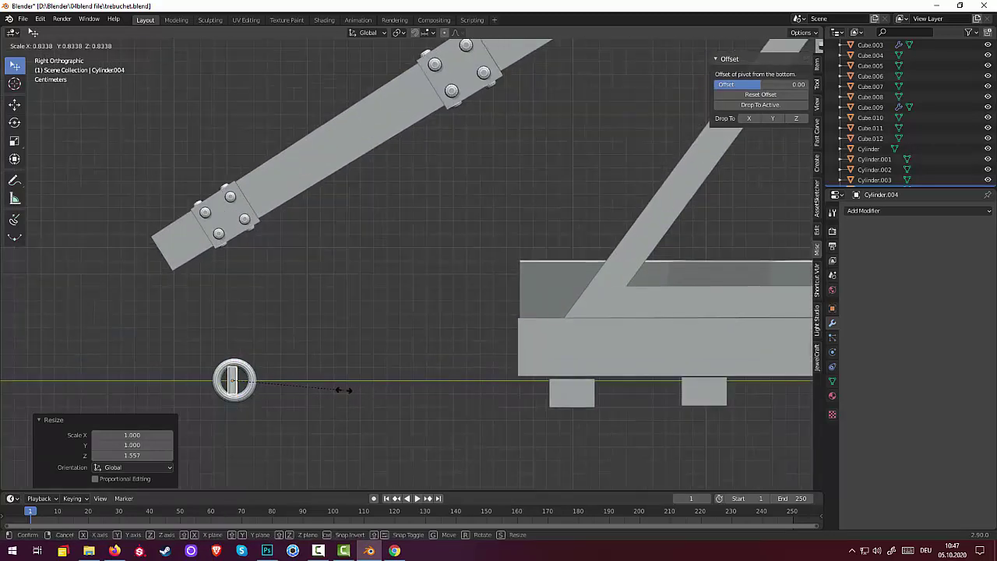
click(343, 390)
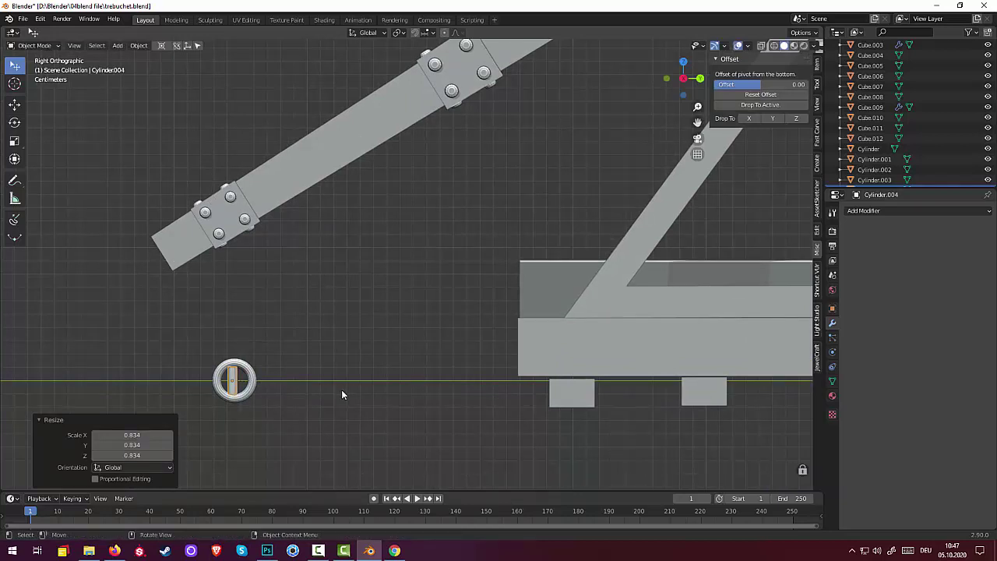
key(g)
key(z)
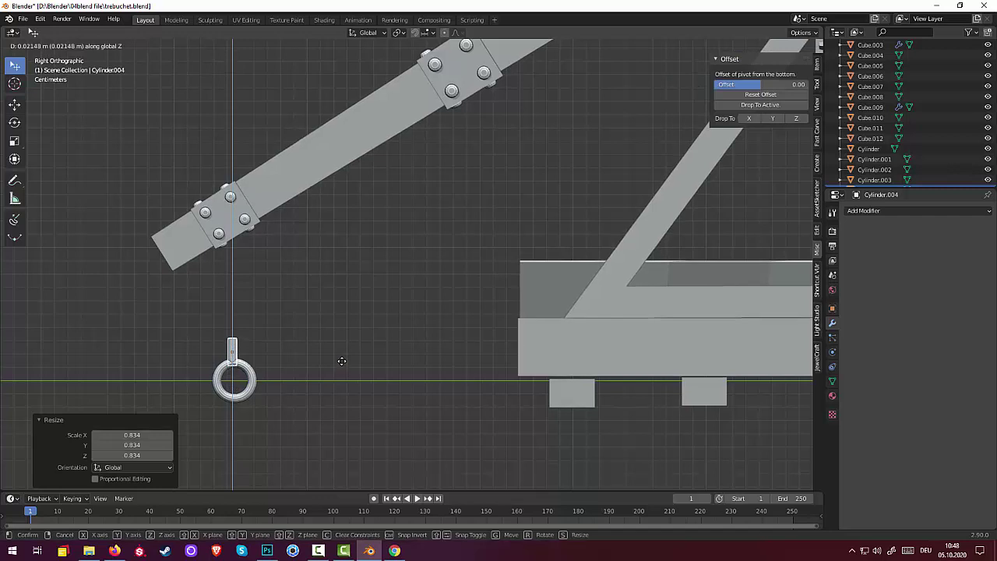
click(341, 359)
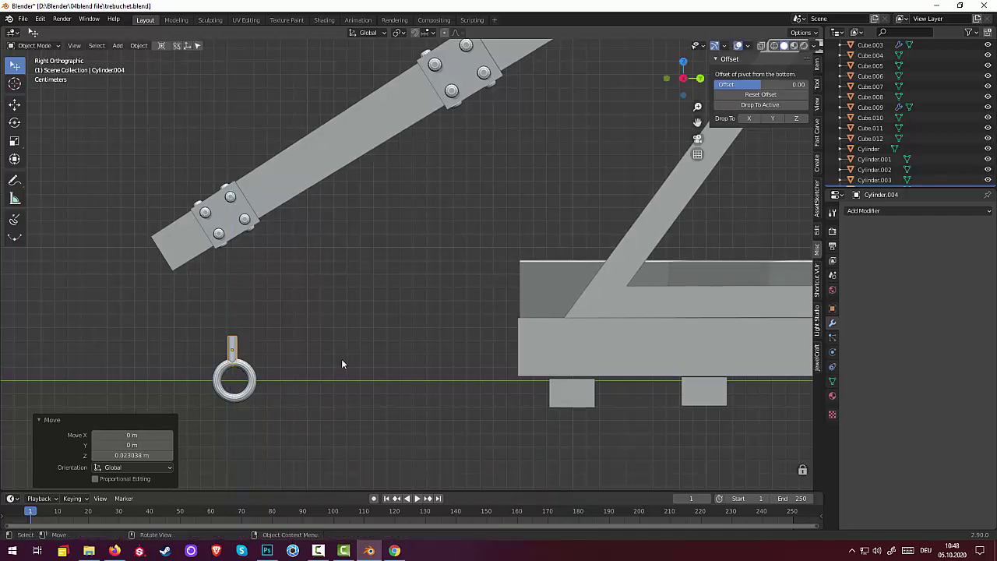
Shrink the torus to 0.797 and adjust its position
click(252, 394)
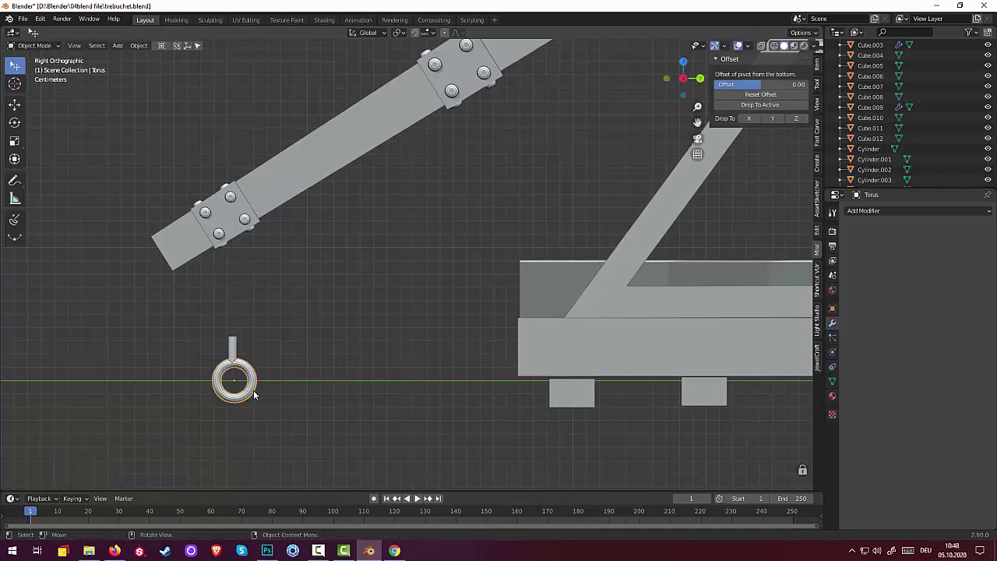
key(g)
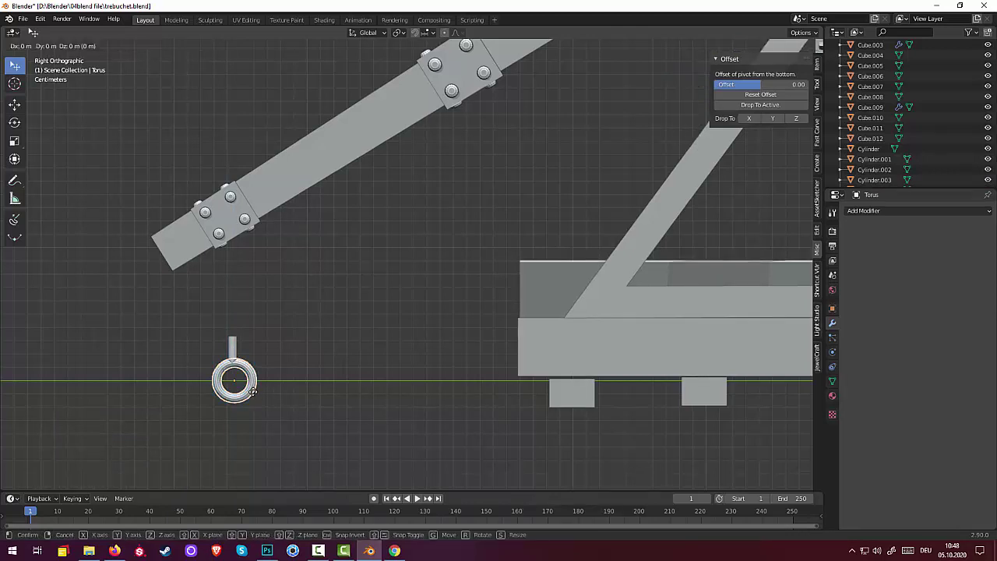
click(255, 393)
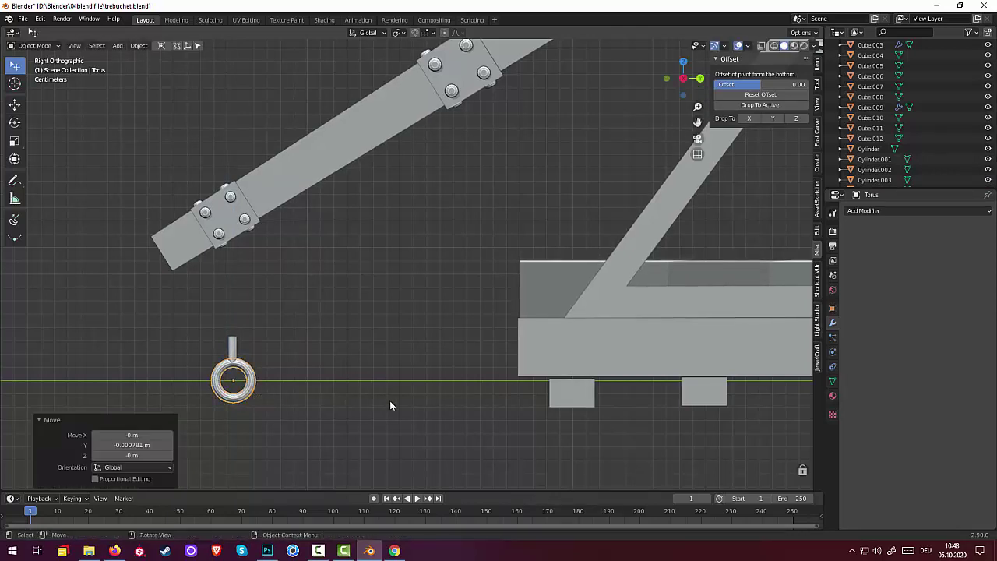
key(s)
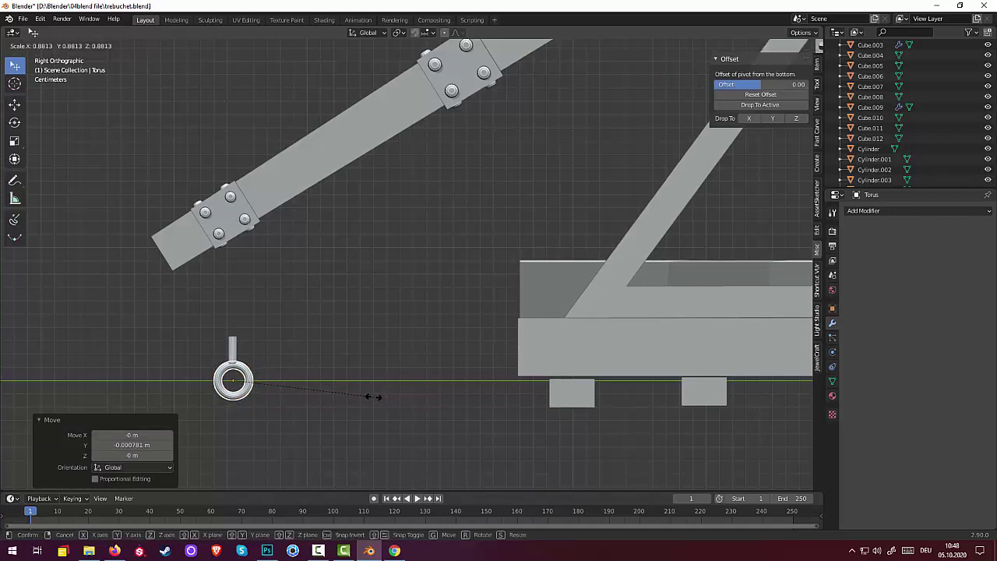
click(355, 395)
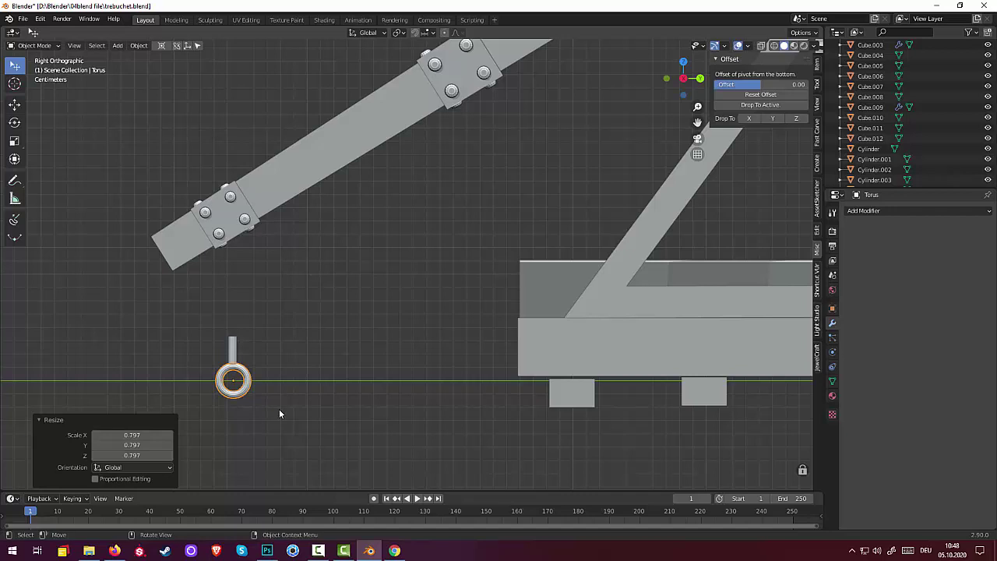
key(g)
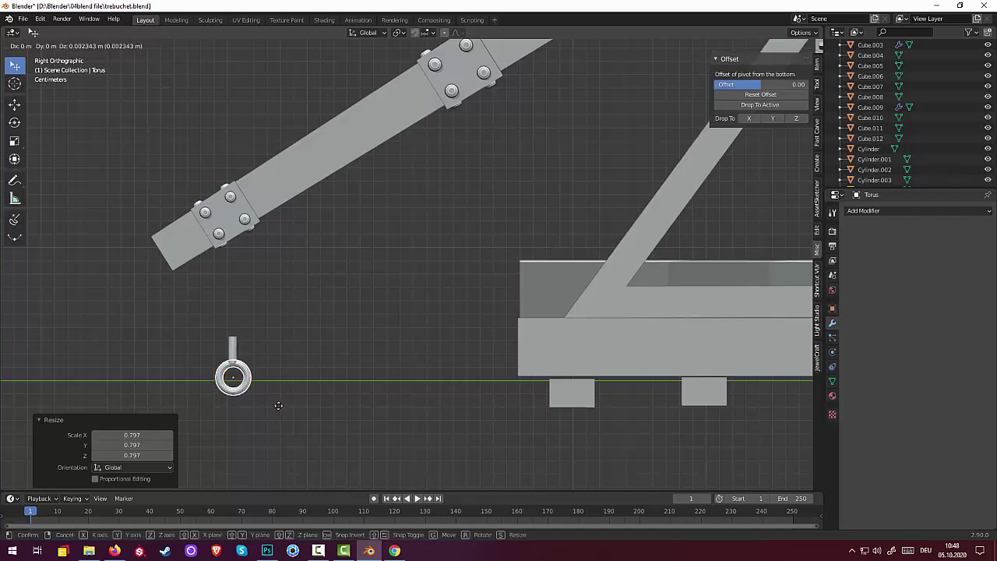
click(278, 406)
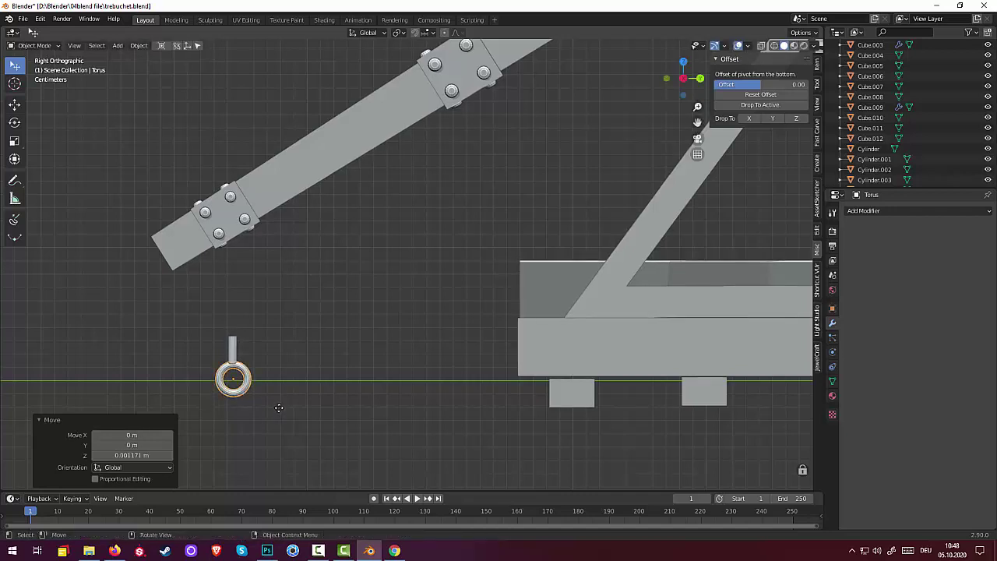
Shrink the rod to 0.918 and nudge it down 0.0016 m onto the ring
click(234, 352)
shift+click(247, 377)
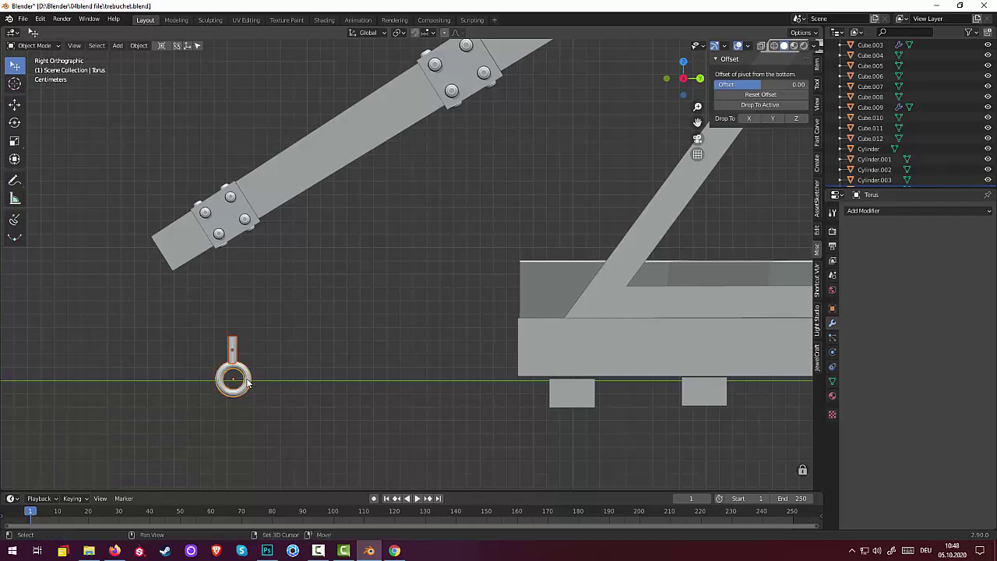
click(233, 345)
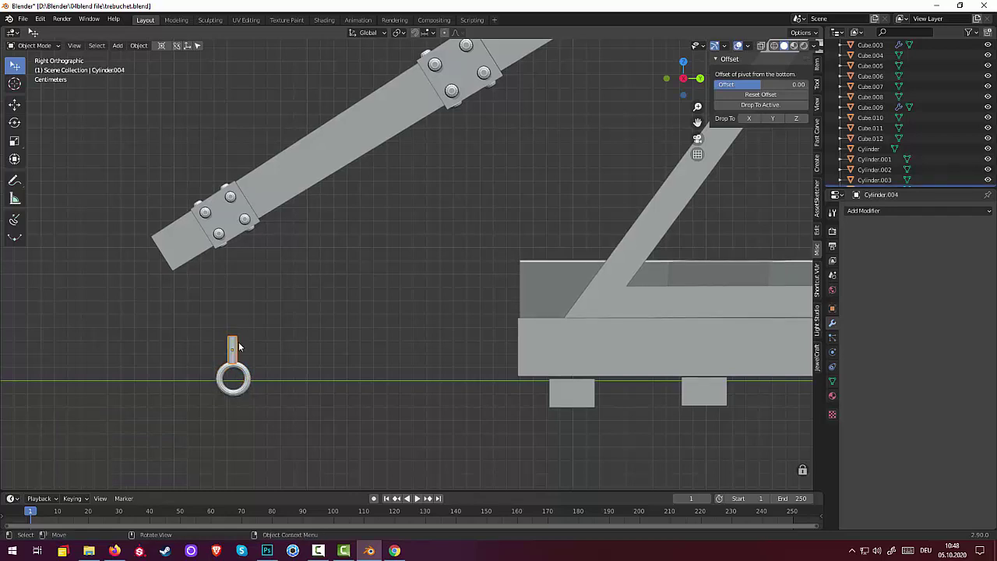
key(s)
click(324, 366)
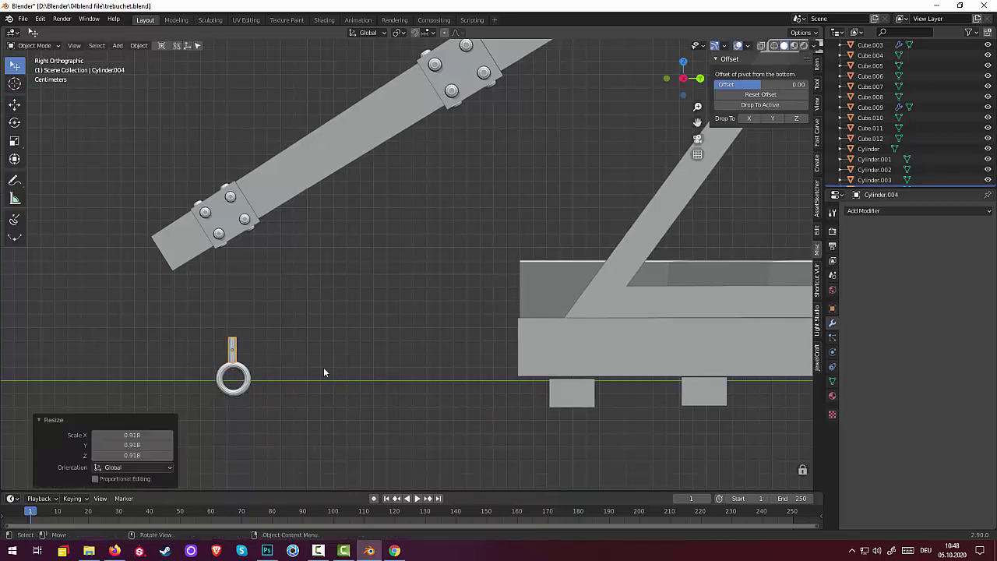
key(g)
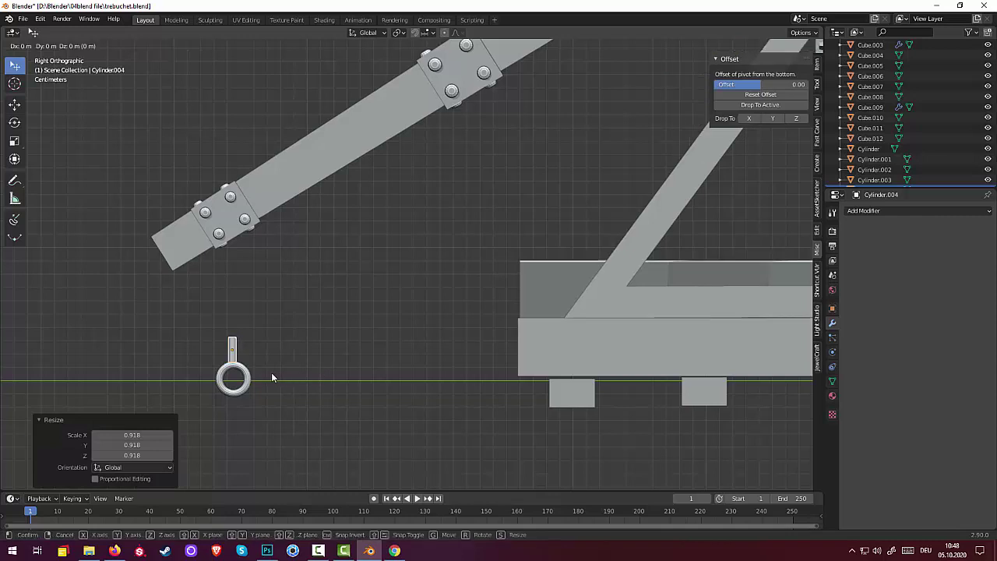
click(272, 375)
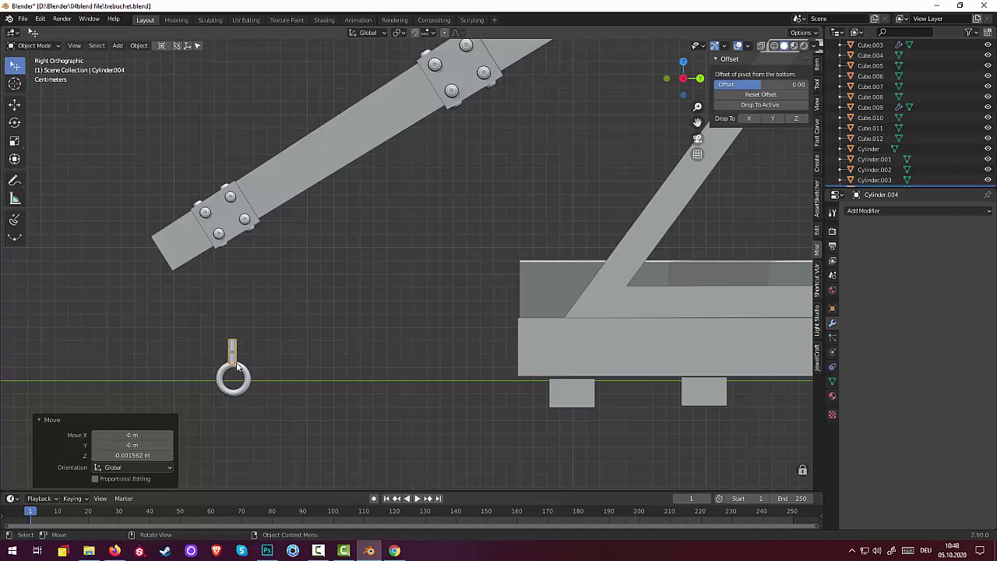
key(g)
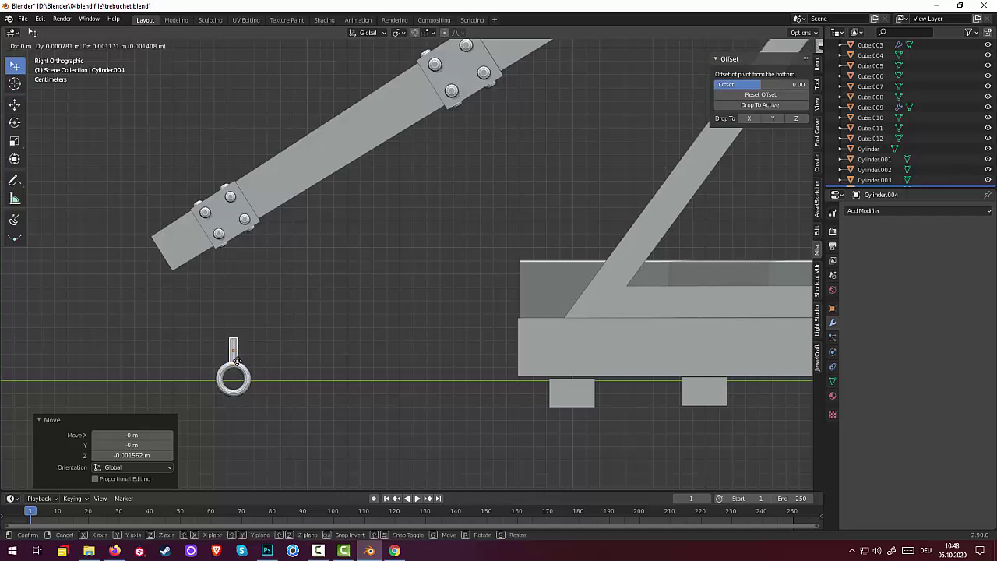
click(243, 368)
click(252, 383)
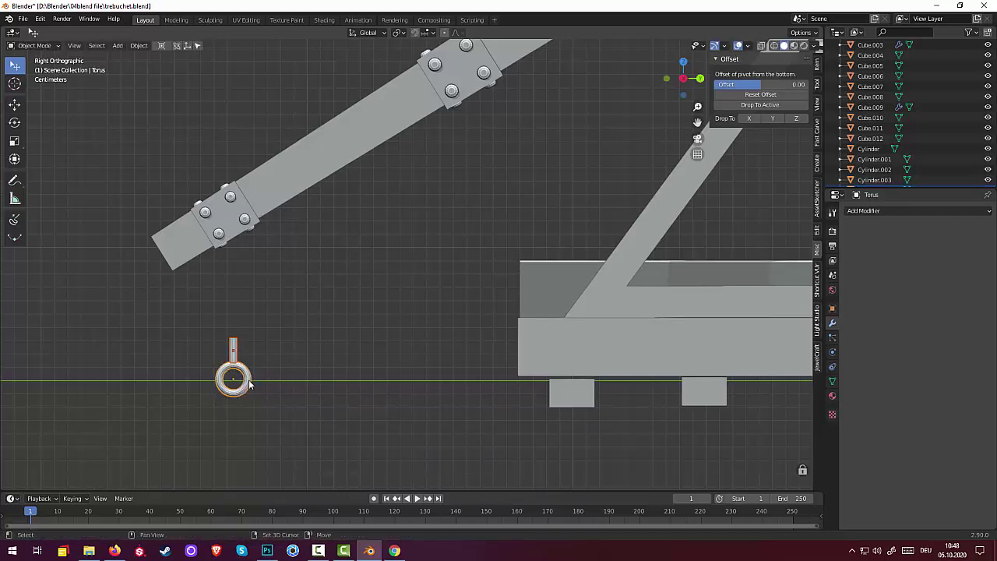
Move the eyelet just below the arm tip and tilt it -32.1° to match the arm
ctrl+click(375, 410)
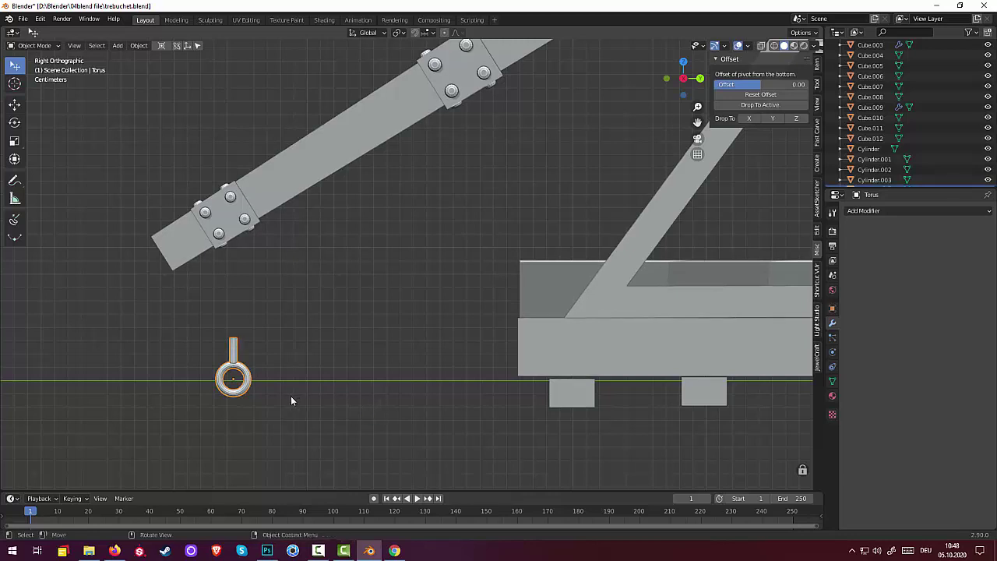
key(g)
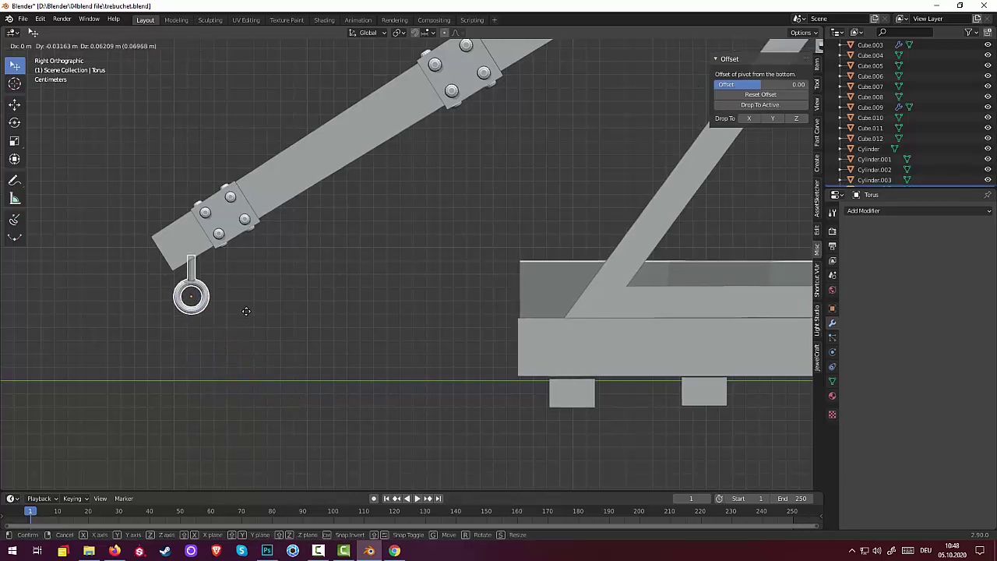
click(248, 310)
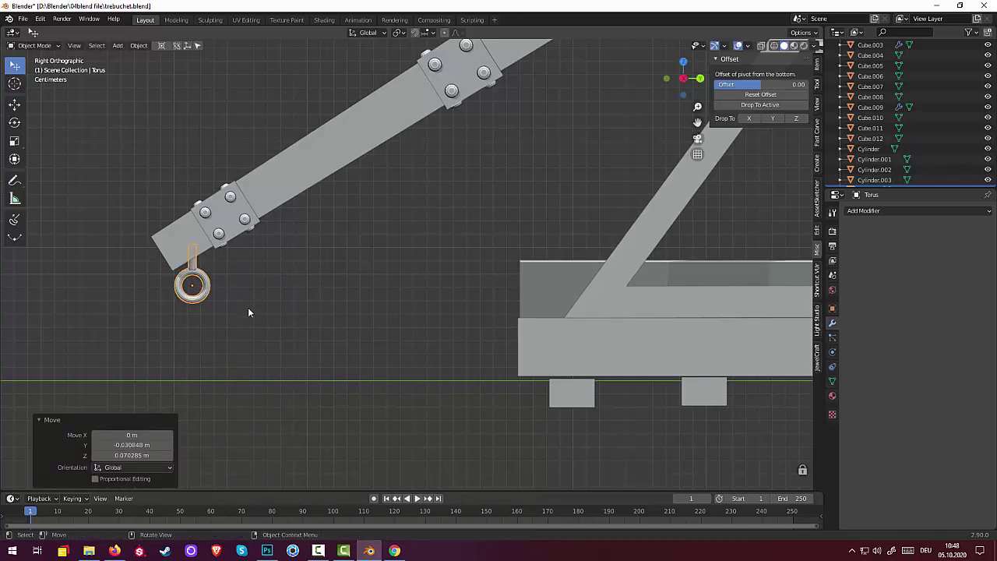
key(r)
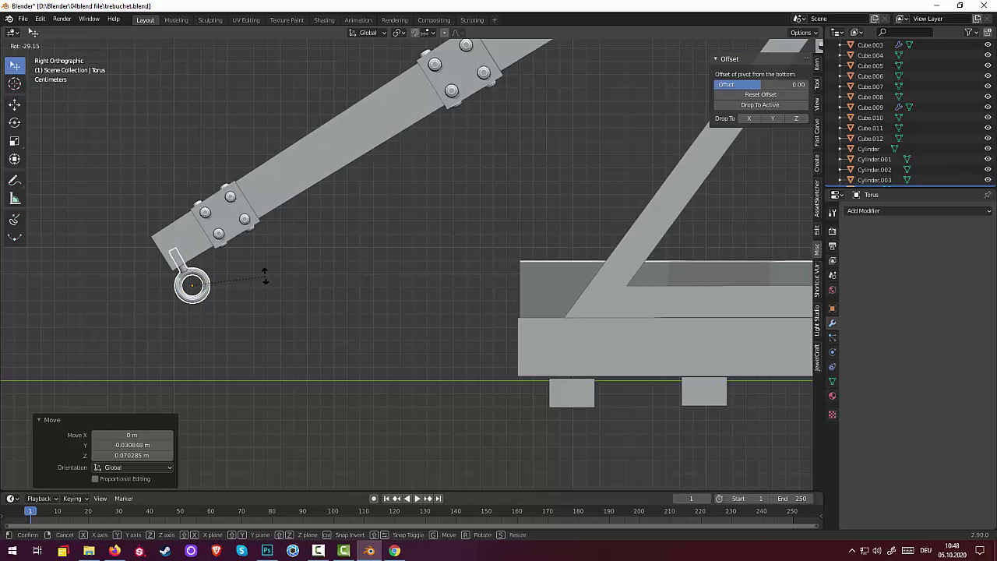
click(265, 277)
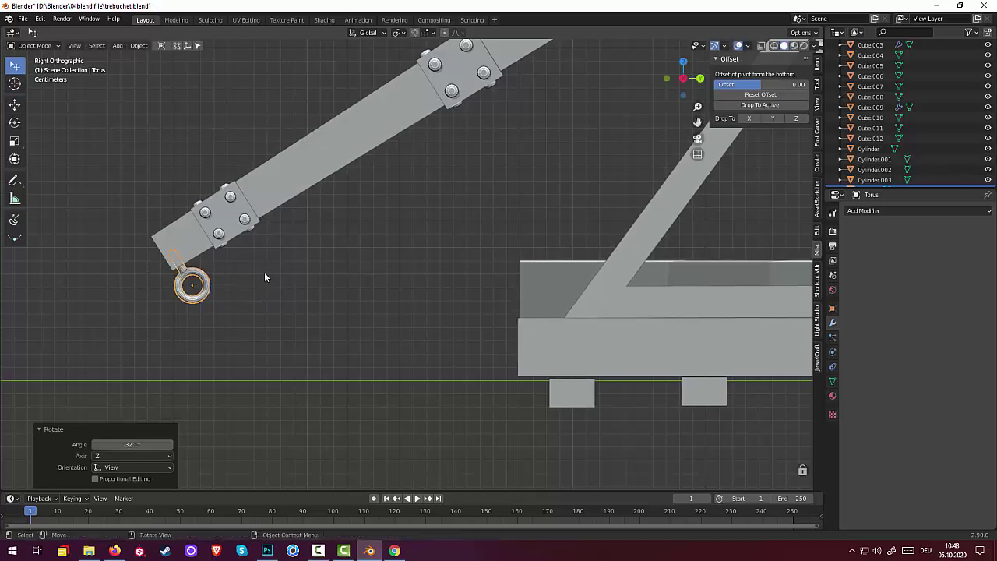
mouse_move(267, 281)
middle_down()
mouse_move(358, 303)
mouse_move(361, 333)
mouse_move(410, 278)
mouse_move(468, 275)
mouse_move(470, 295)
mouse_move(488, 304)
middle_up()
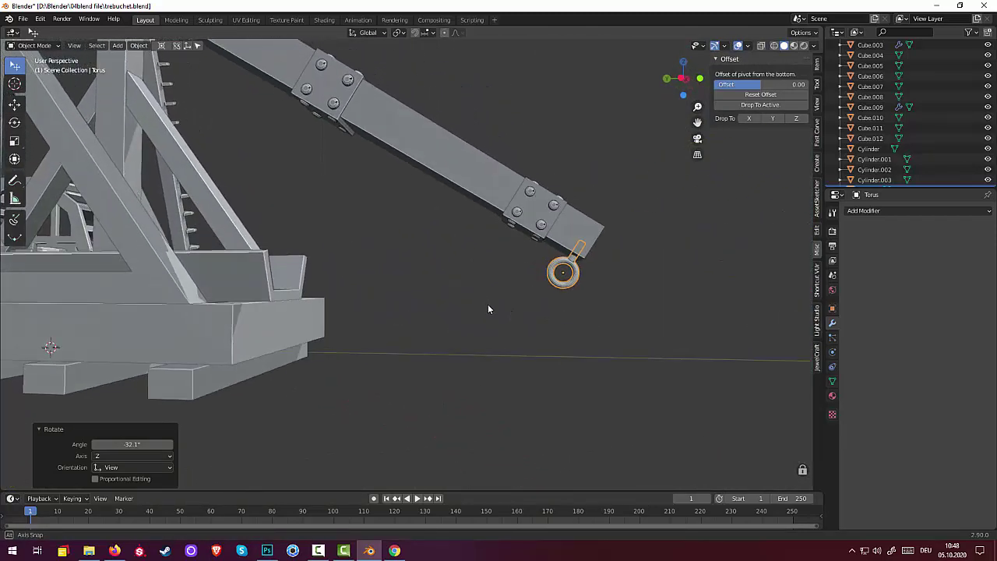
Nudge the eyelet closer to the arm and duplicate it
key(g)
click(539, 292)
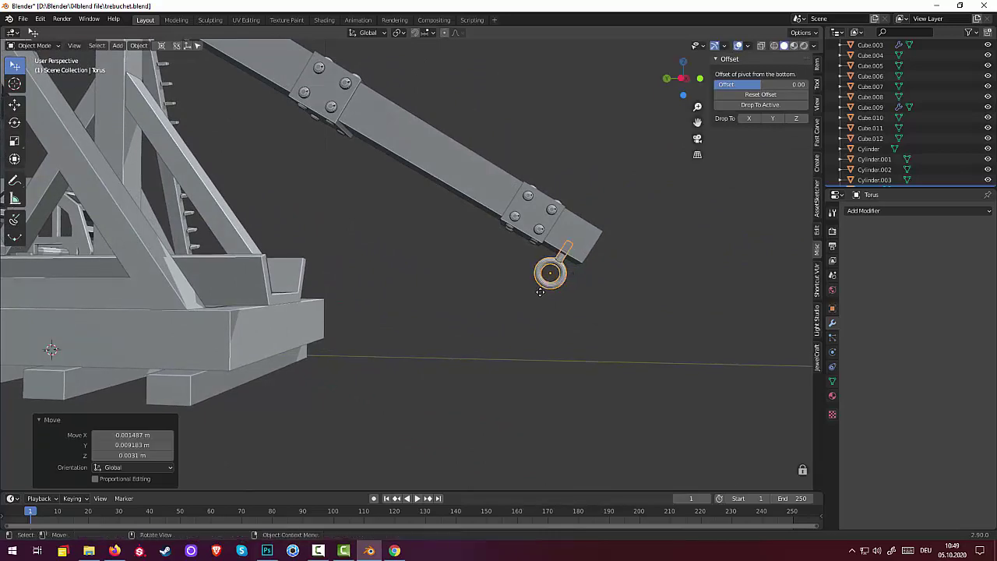
mouse_move(543, 319)
middle_down()
mouse_move(504, 356)
mouse_move(438, 374)
mouse_move(384, 367)
mouse_move(328, 338)
mouse_move(326, 328)
middle_up()
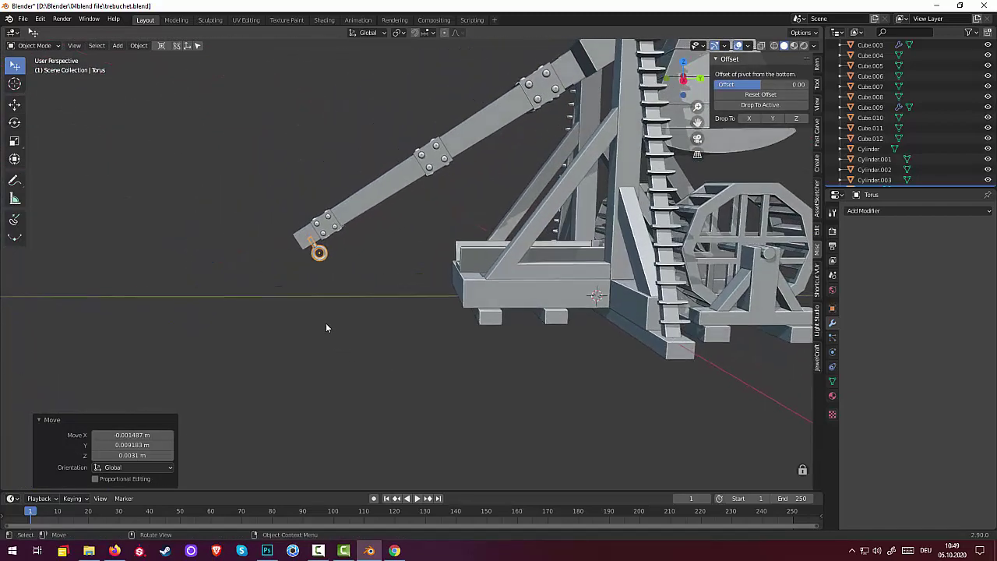
click(324, 261)
key(ctrl)
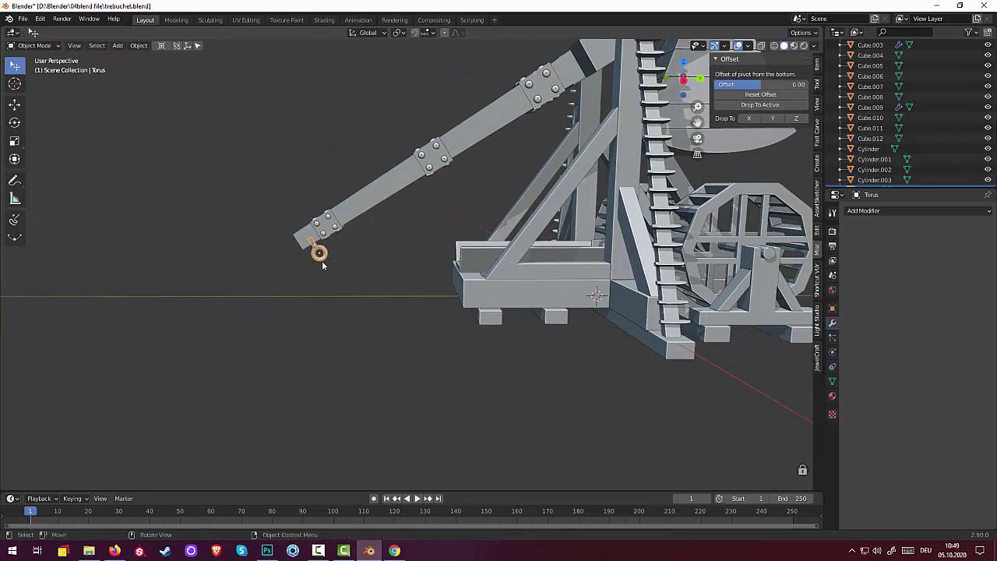
key(shift+d)
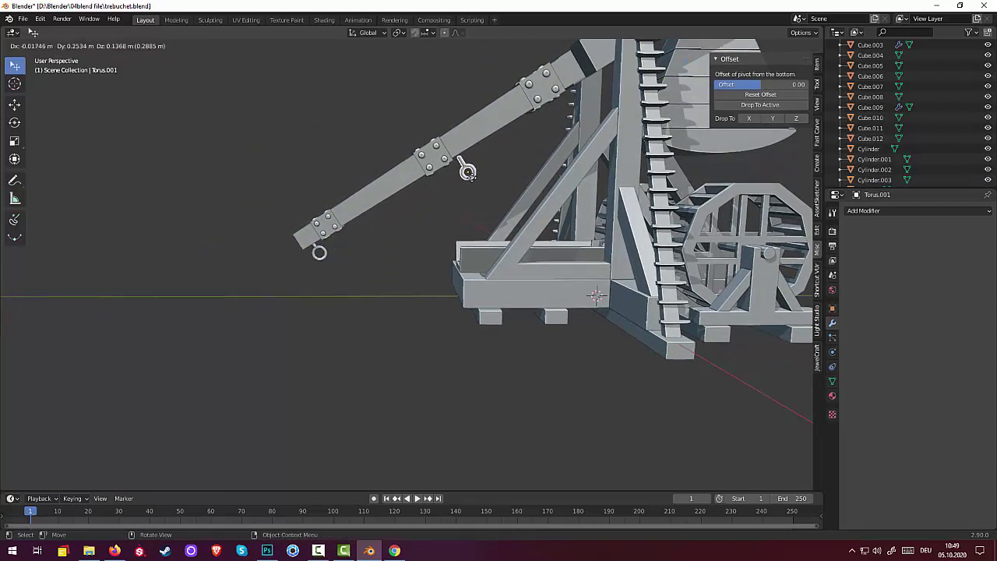
Drop the Torus.001 copy partway along the throwing arm and refine its position
click(468, 168)
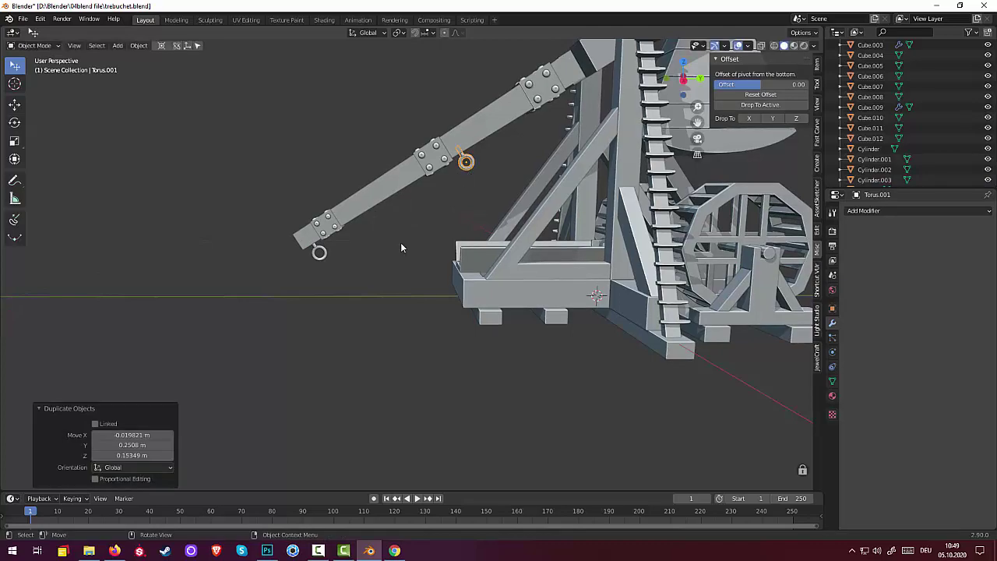
click(400, 242)
mouse_move(431, 240)
middle_down()
mouse_move(487, 276)
mouse_move(525, 278)
middle_up()
scroll(488, 276, down, 5)
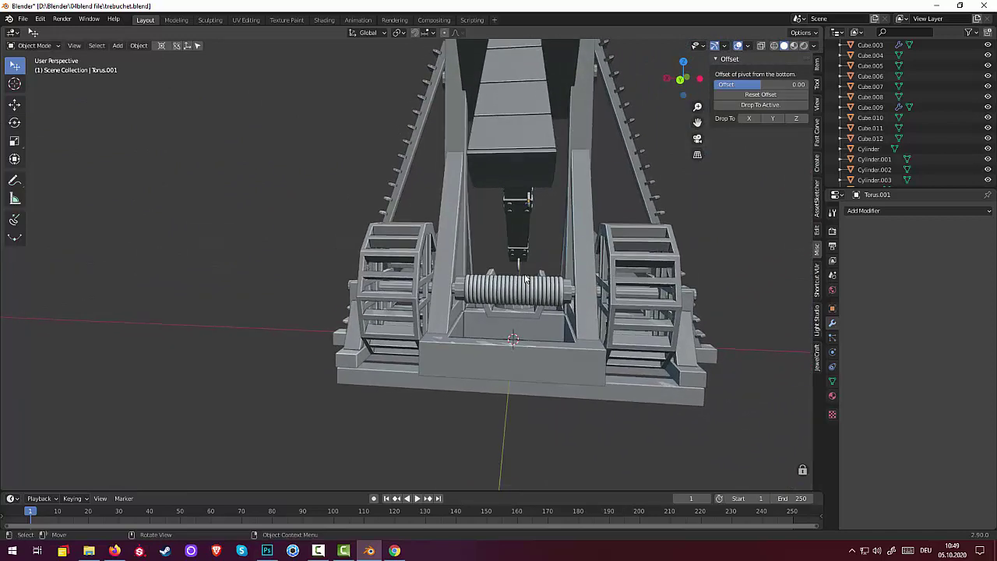
click(529, 204)
key(g)
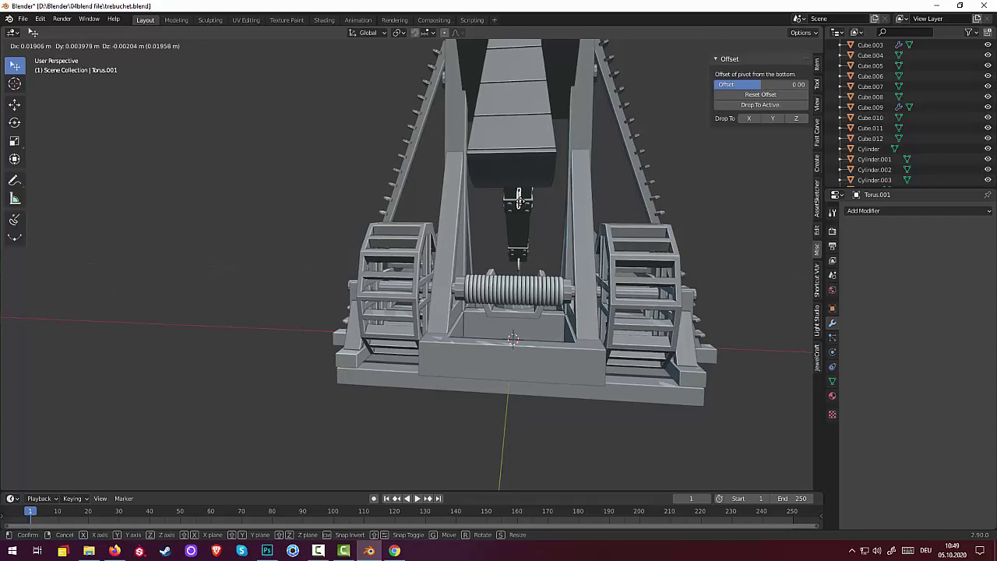
click(518, 201)
click(732, 269)
scroll(732, 269, down, 2)
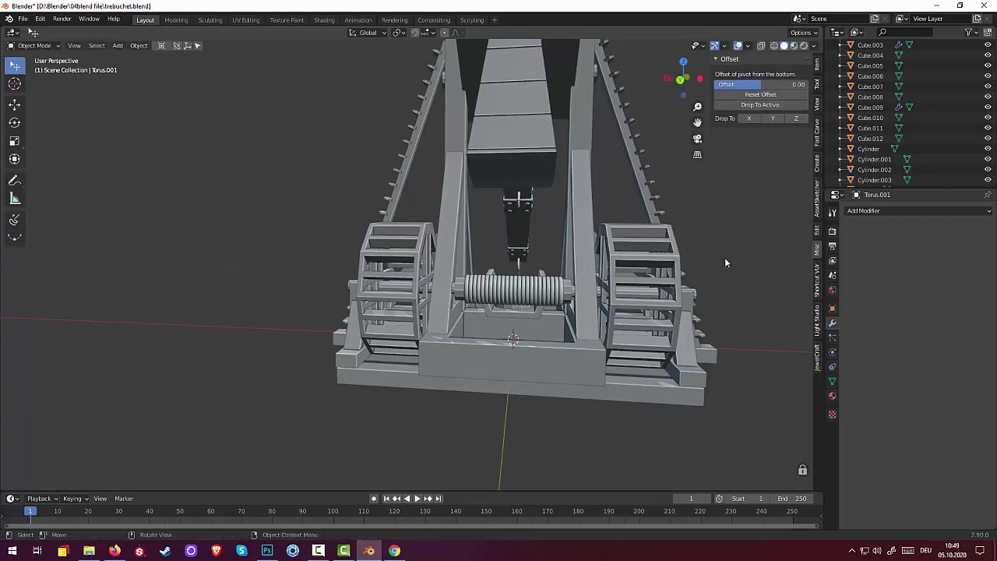
mouse_move(725, 257)
middle_down()
mouse_move(748, 289)
mouse_move(654, 281)
mouse_move(731, 301)
mouse_move(713, 280)
mouse_move(725, 261)
mouse_move(786, 244)
middle_up()
scroll(707, 291, down, 2)
Check the trebuchet from top view, then start a Flexi Draw Bezier curve at the arm-tip eyelet
mouse_move(788, 231)
middle_down()
mouse_move(610, 285)
mouse_move(574, 287)
mouse_move(505, 257)
mouse_move(472, 280)
mouse_move(422, 290)
mouse_move(335, 285)
mouse_move(315, 269)
mouse_move(313, 249)
mouse_move(333, 266)
middle_up()
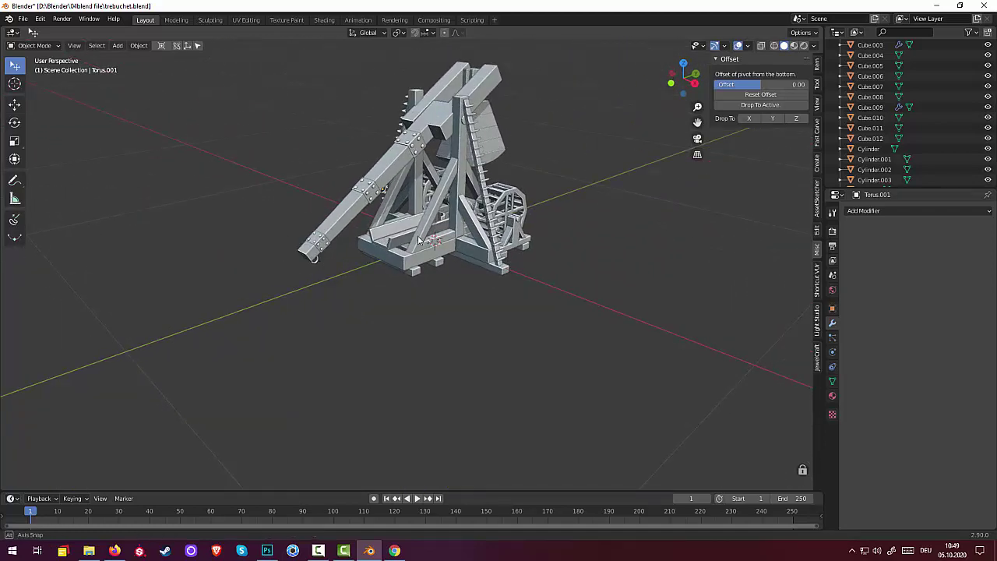
middle_drag(419, 241, 462, 300)
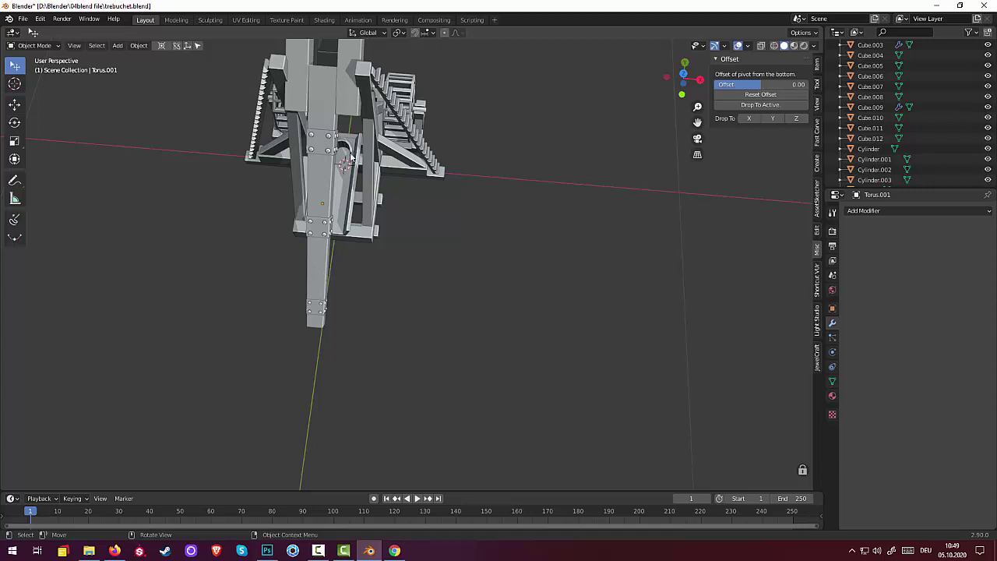
key(KP_7)
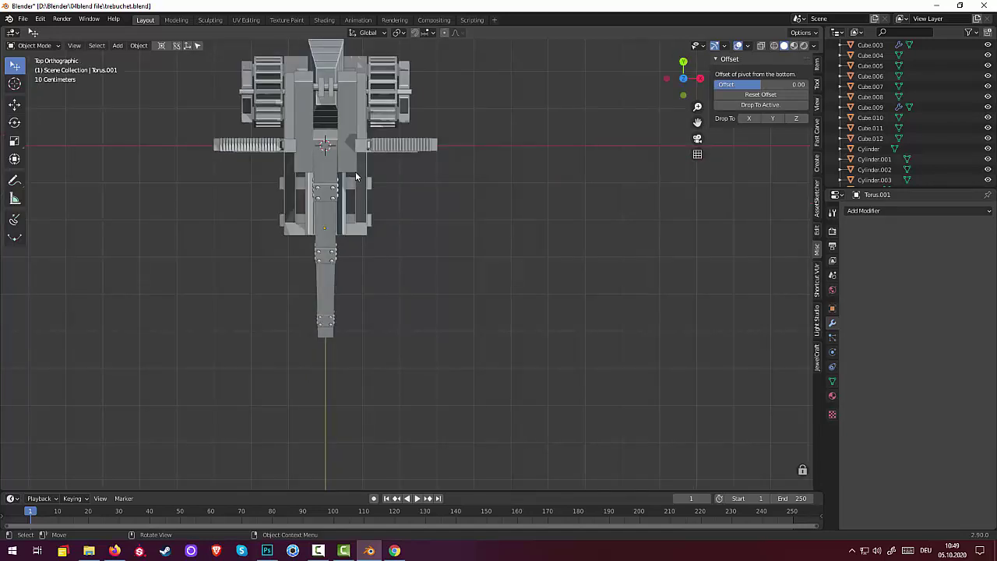
mouse_move(387, 359)
middle_down()
mouse_move(348, 215)
mouse_move(342, 268)
mouse_move(377, 296)
mouse_move(414, 289)
mouse_move(428, 210)
mouse_move(444, 205)
mouse_move(480, 258)
mouse_move(513, 254)
mouse_move(279, 265)
middle_up()
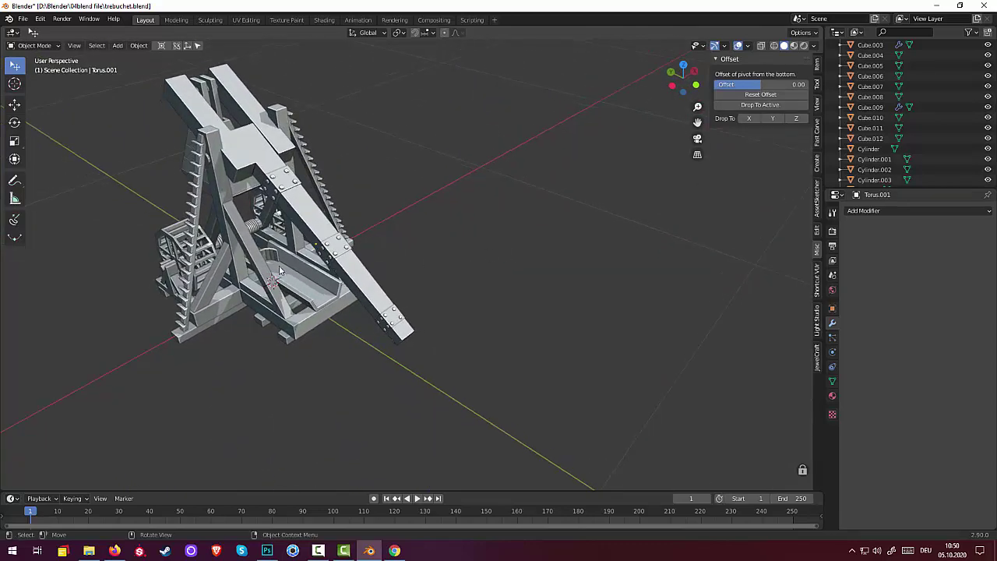
click(14, 219)
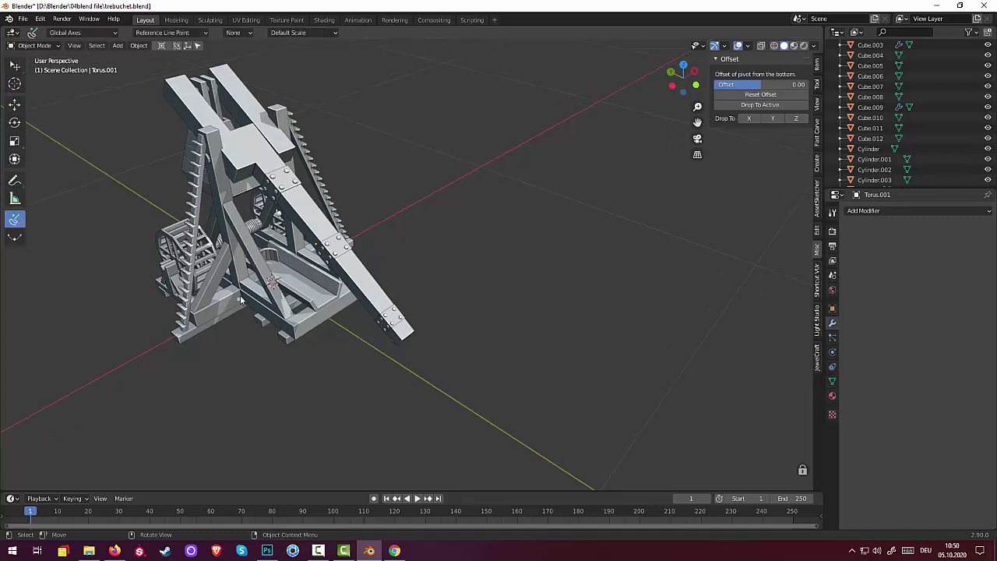
click(283, 257)
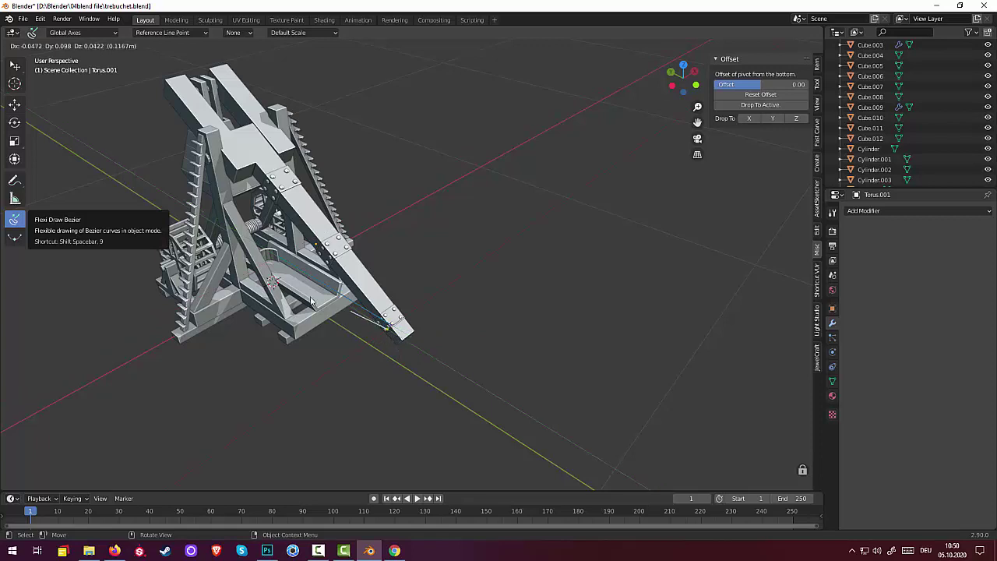
Add a second rope point toward the base and finish the curve as BezierCurve.002
click(257, 268)
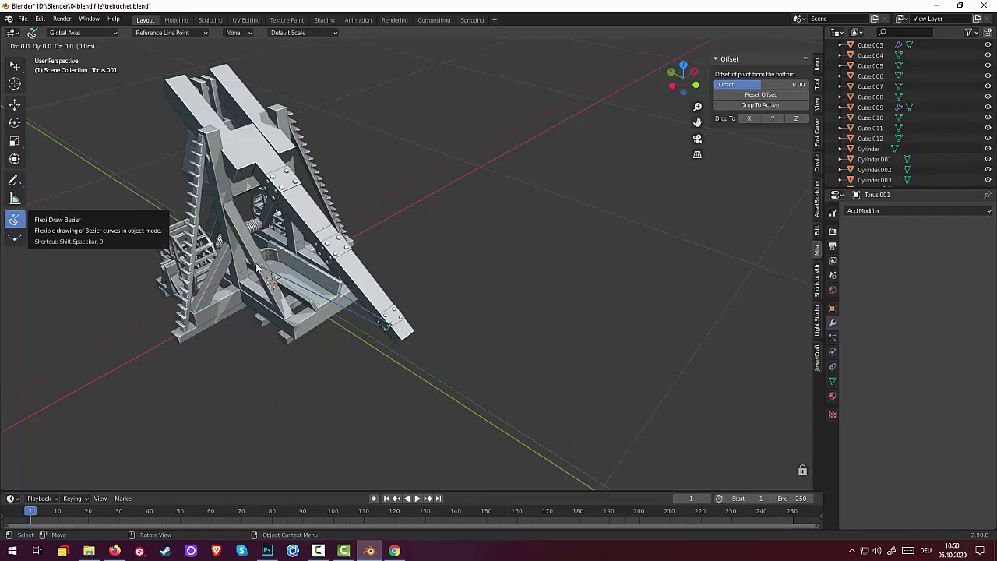
right_click(256, 263)
mouse_move(539, 355)
middle_down()
mouse_move(550, 270)
mouse_move(599, 314)
middle_up()
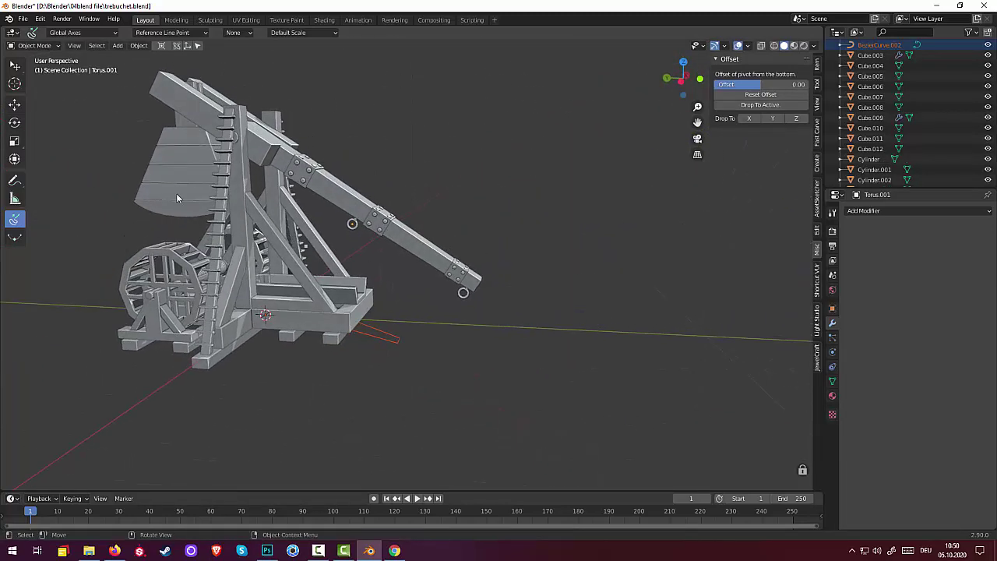
Switch to Box Select, select BezierCurve.002, and enter Edit Mode
click(31, 45)
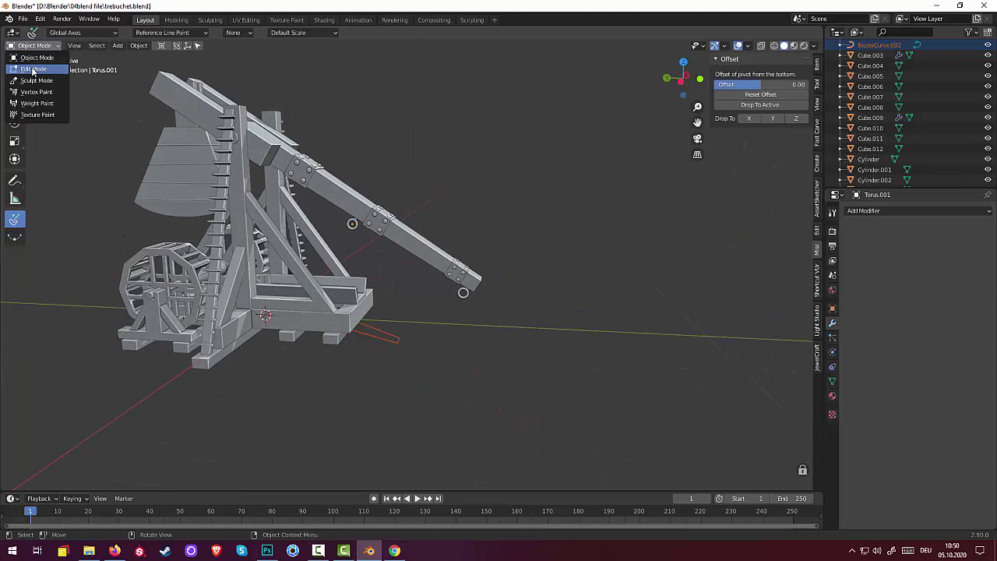
click(37, 72)
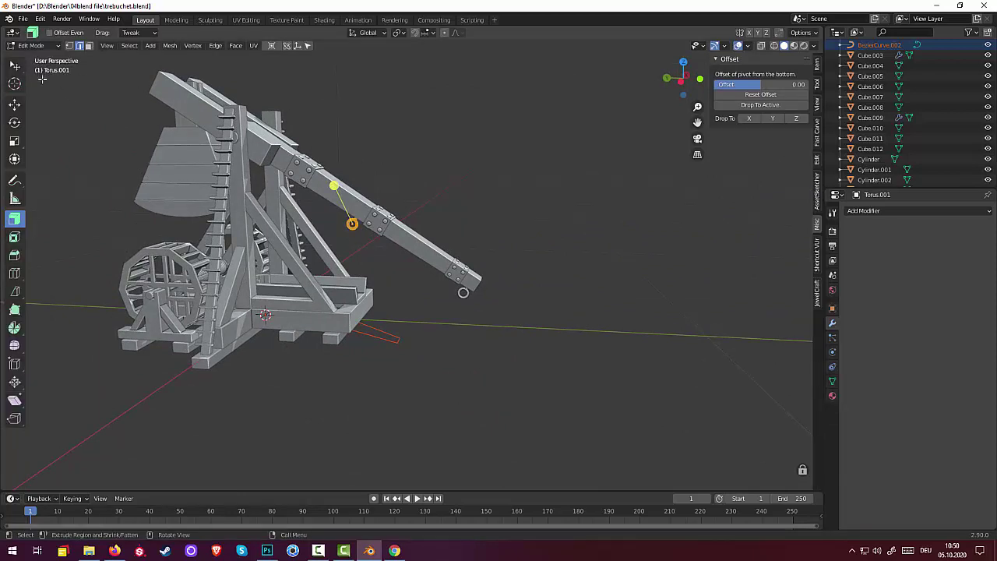
click(34, 46)
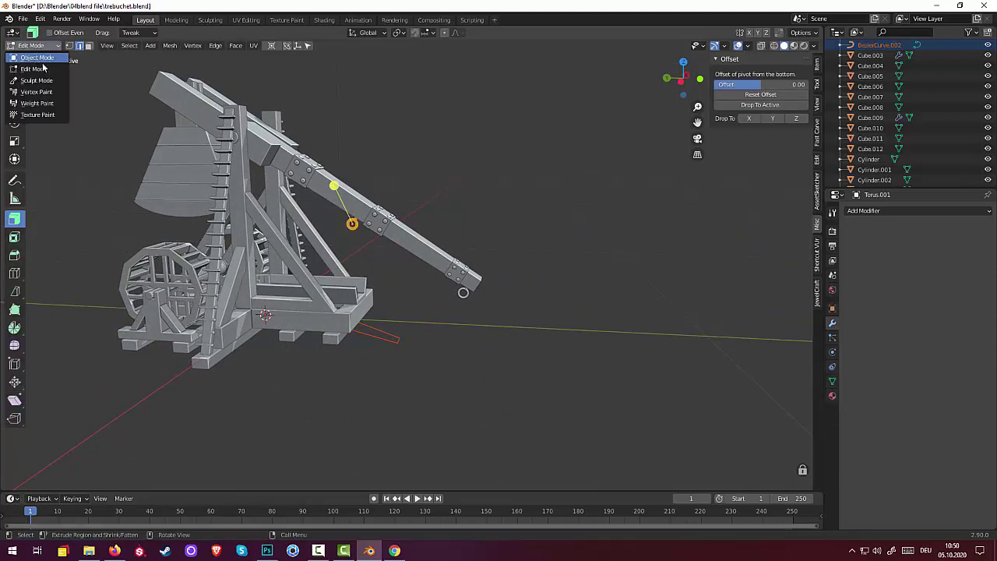
click(41, 61)
click(15, 67)
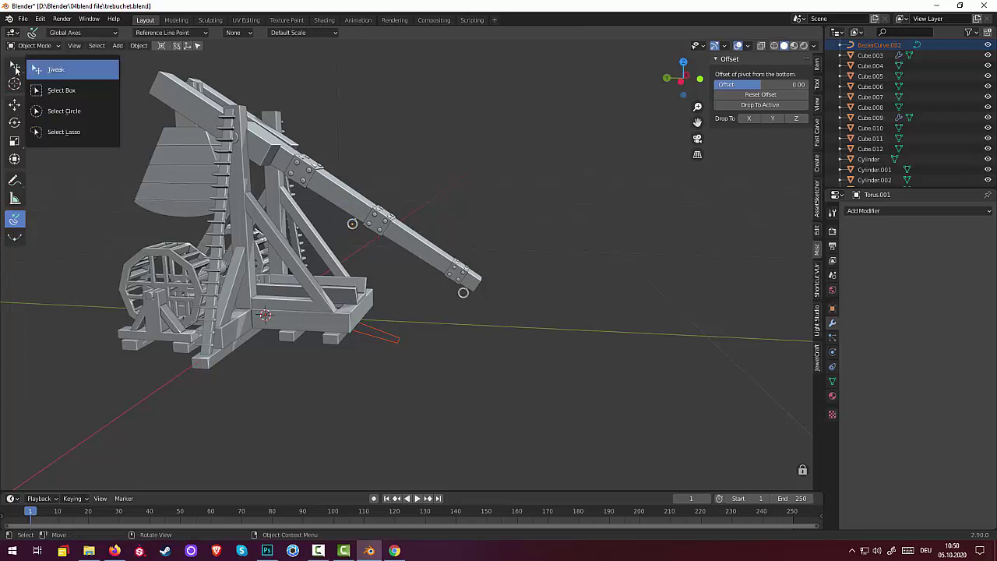
click(50, 92)
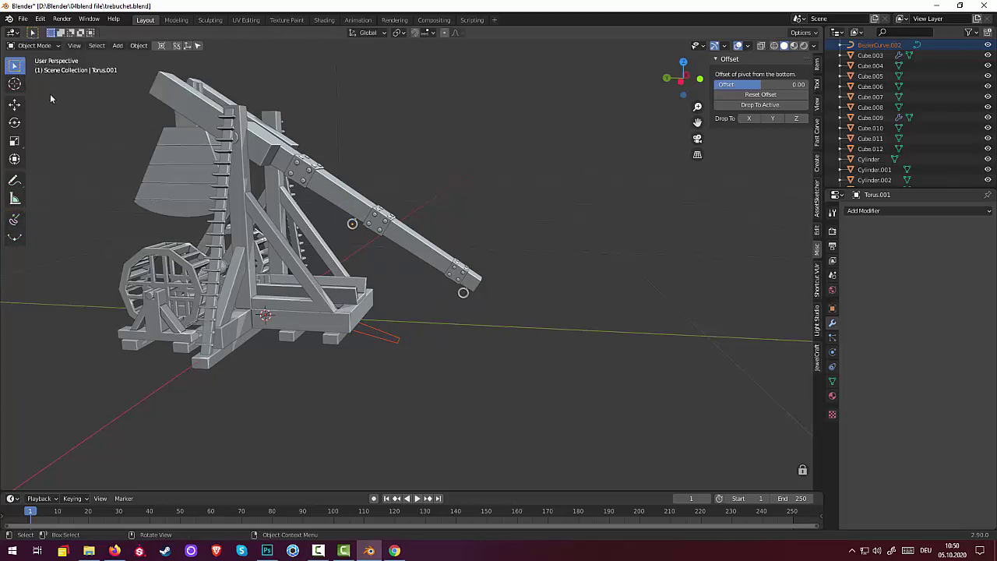
click(397, 346)
click(37, 47)
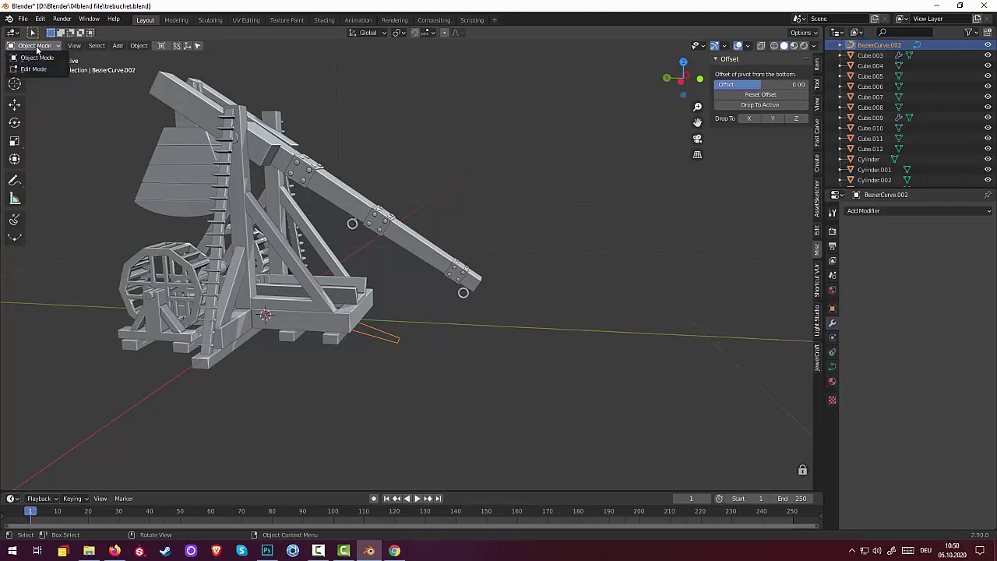
click(36, 70)
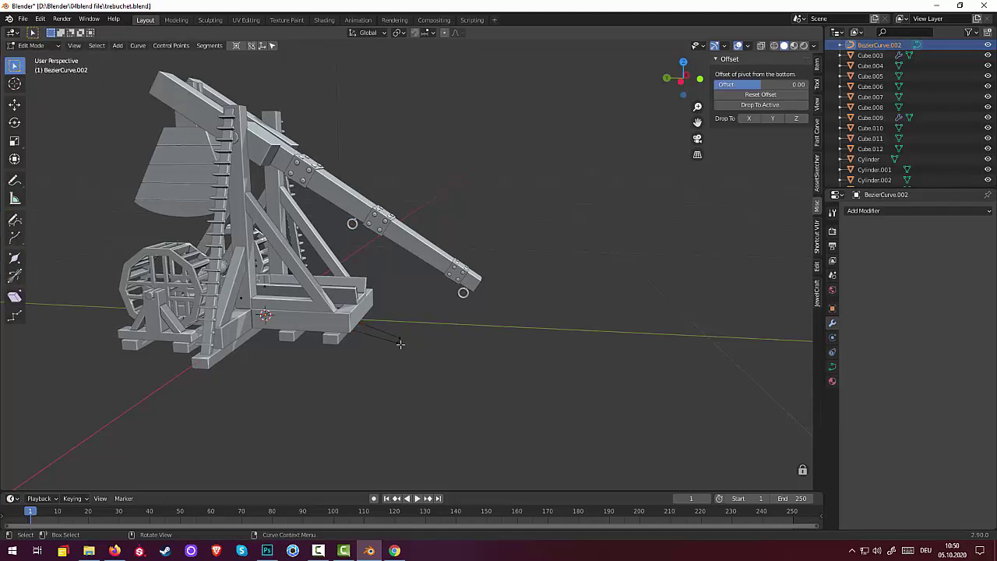
From the right view, move the rope's loose end point onto the arm-tip eyelet
key(KP_3)
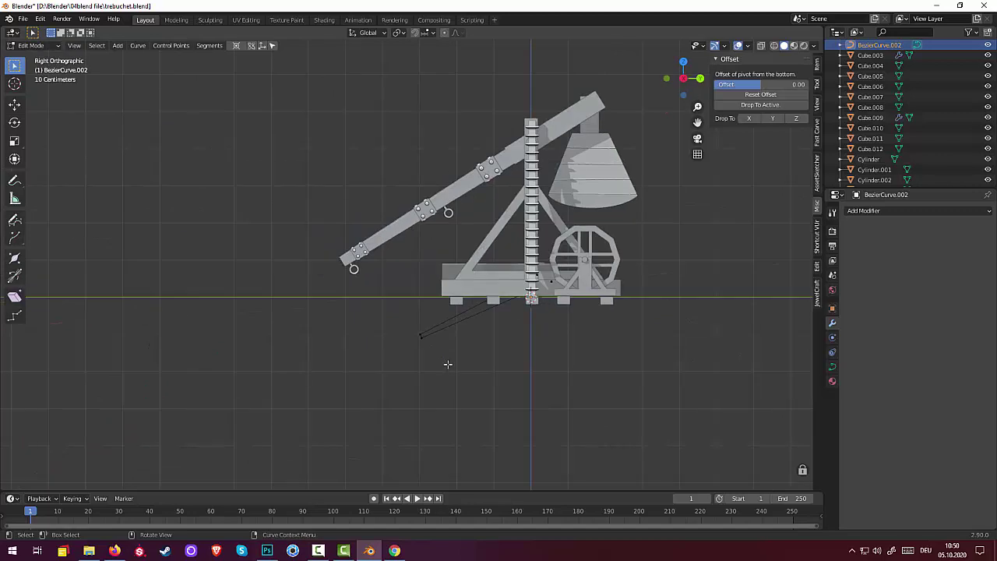
click(420, 335)
key(g)
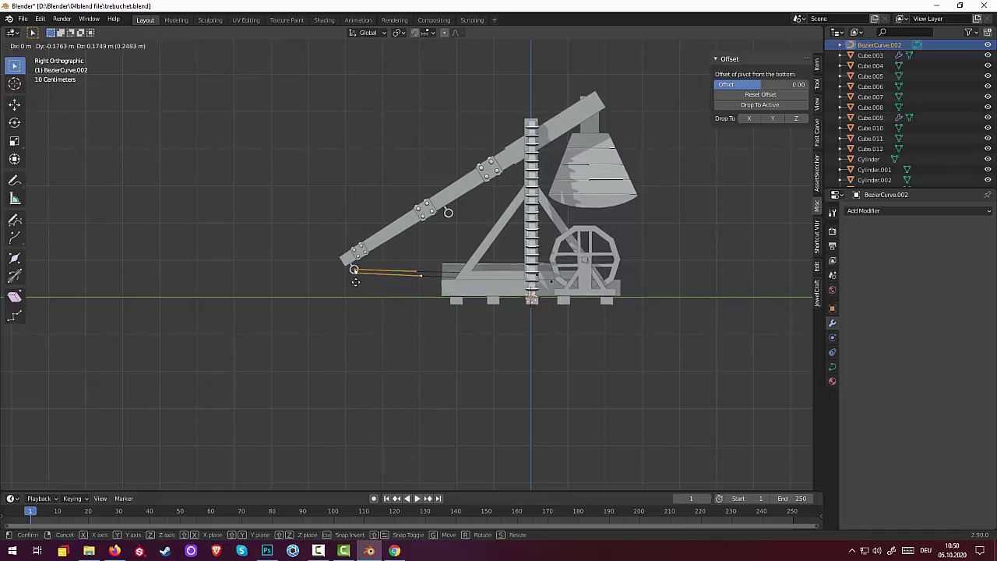
click(355, 282)
mouse_move(358, 283)
middle_down()
mouse_move(395, 311)
mouse_move(457, 314)
mouse_move(488, 330)
mouse_move(507, 325)
mouse_move(507, 304)
middle_up()
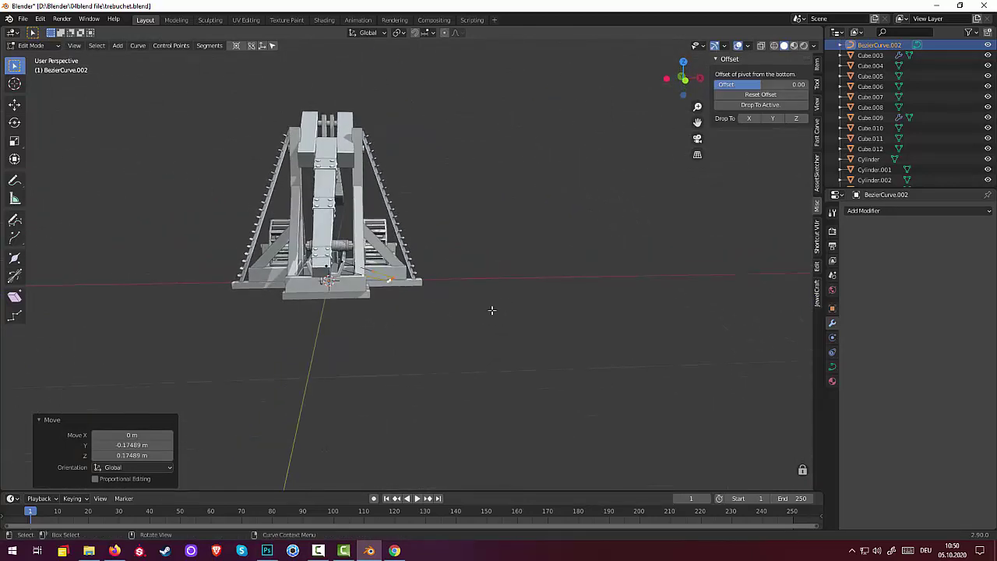
key(g)
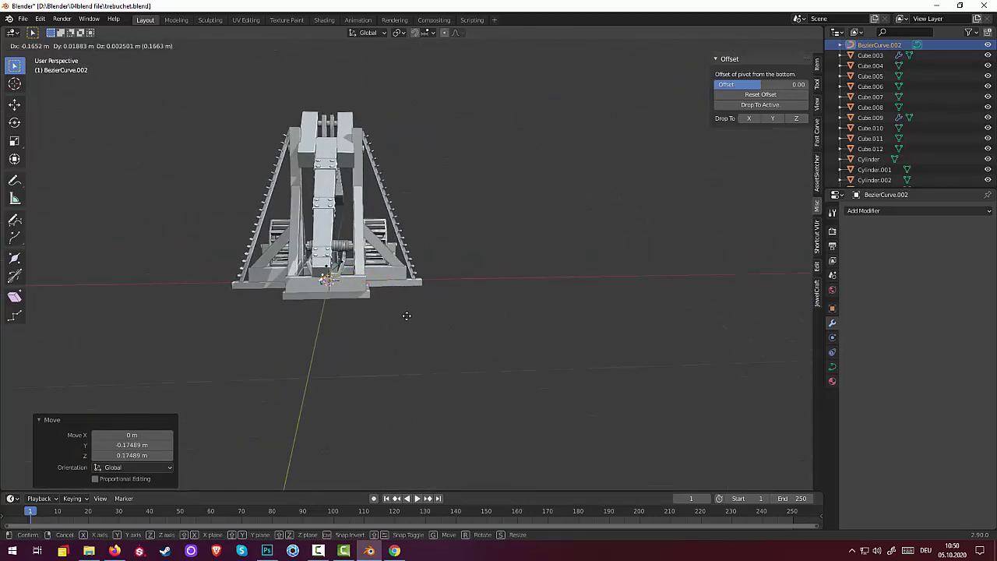
click(404, 313)
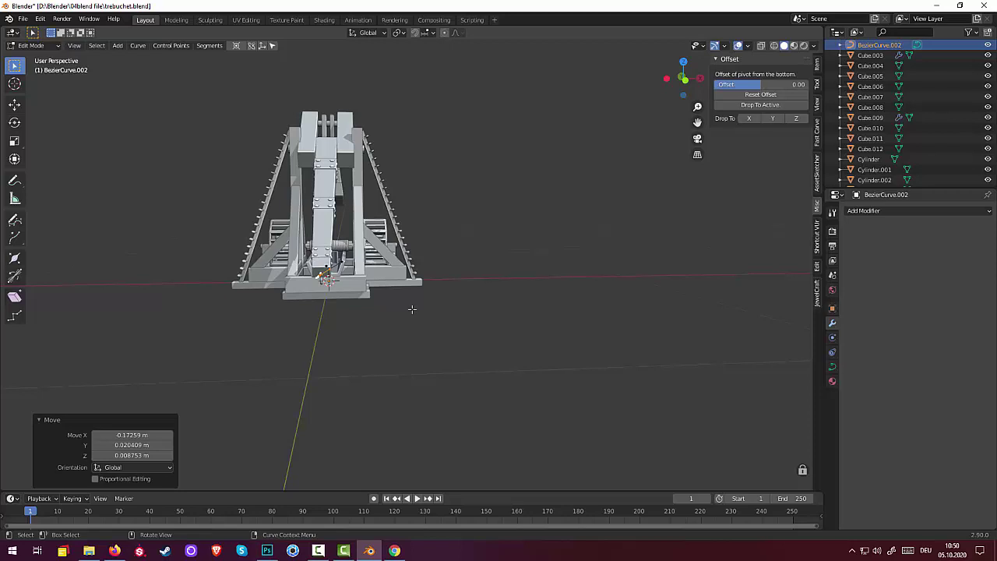
Rotate the end handle 34.7° and reposition the points near the eyelet
key(r)
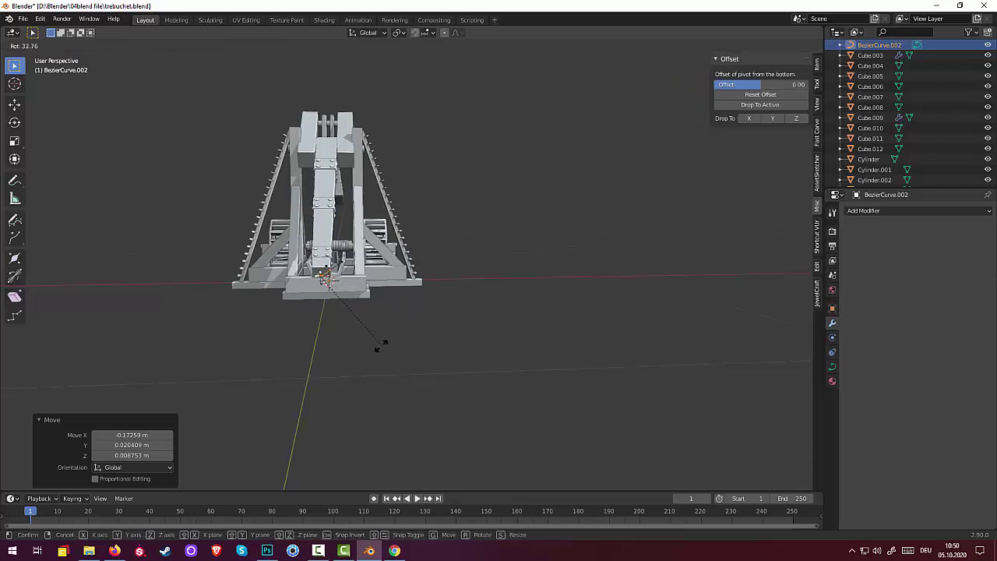
click(380, 347)
mouse_move(395, 327)
middle_down()
mouse_move(476, 249)
mouse_move(532, 330)
mouse_move(557, 346)
middle_up()
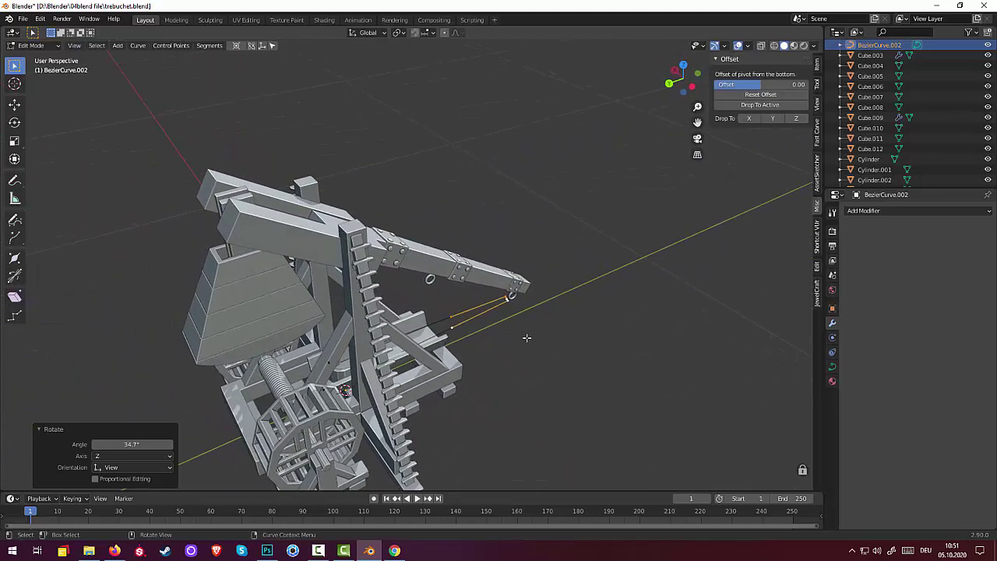
key(g)
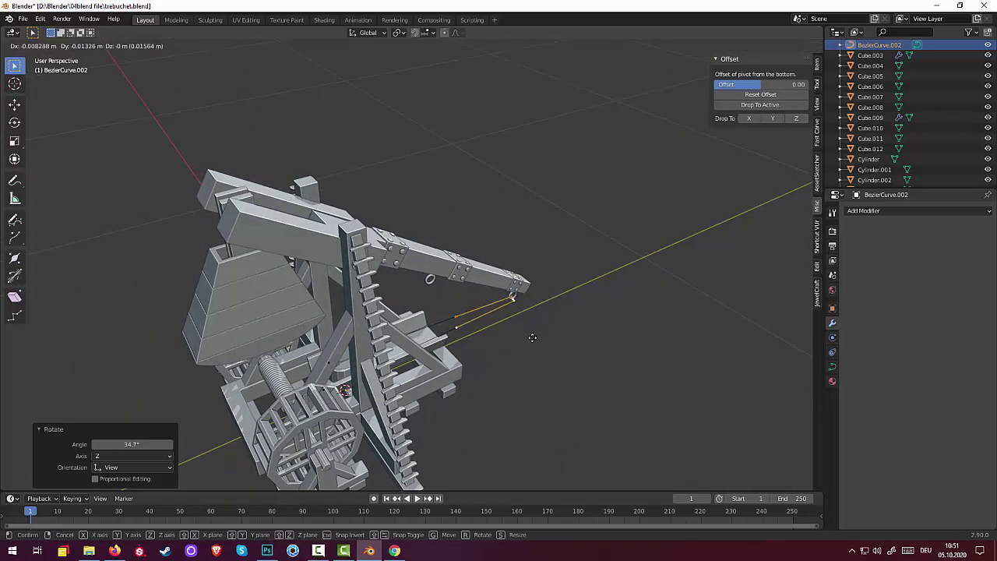
click(531, 336)
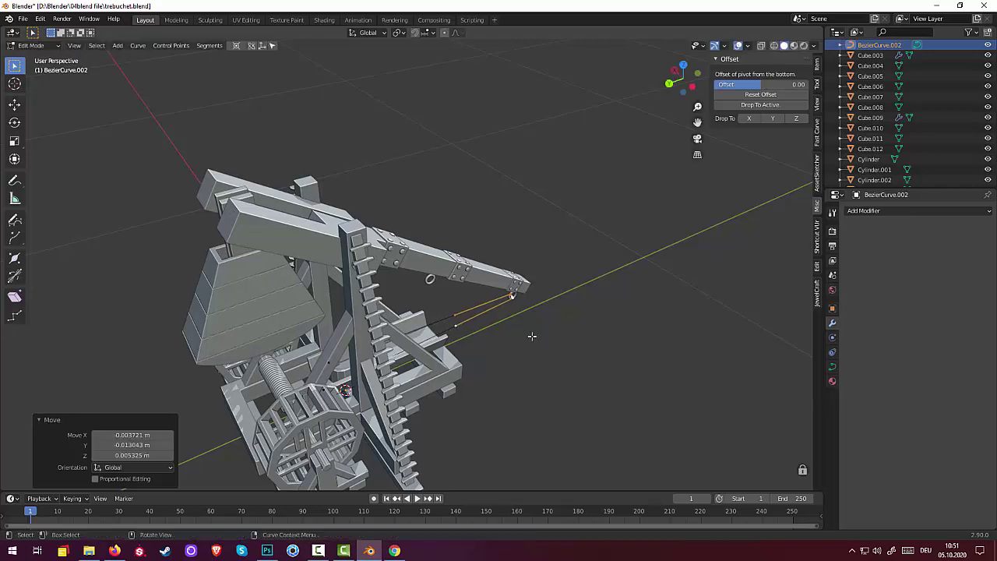
middle_drag(554, 350, 385, 363)
scroll(374, 209, up, 2)
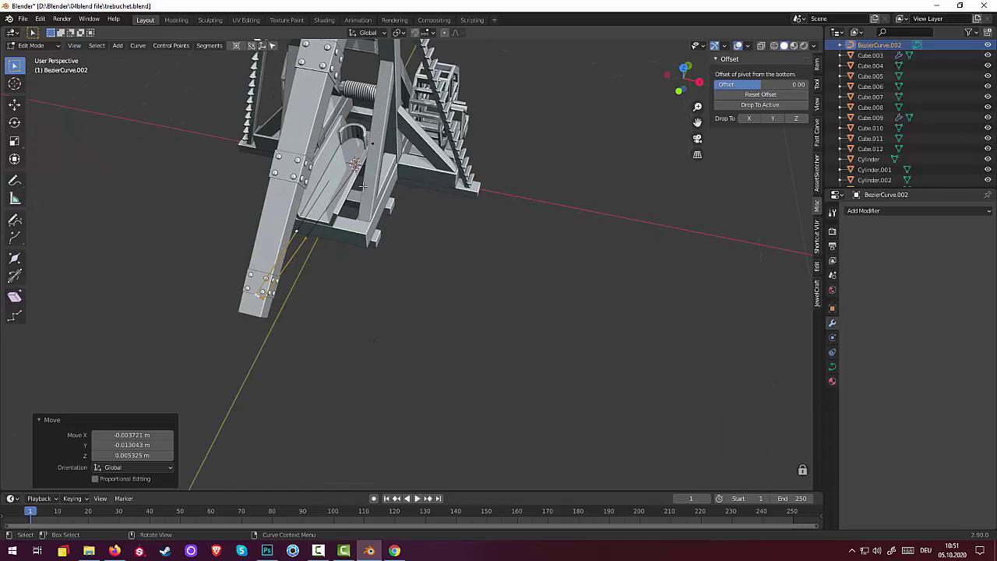
Settle the rope end inside the eyelet ring, then hide the rope and arm-tip eyelet
middle_drag(297, 126, 503, 486)
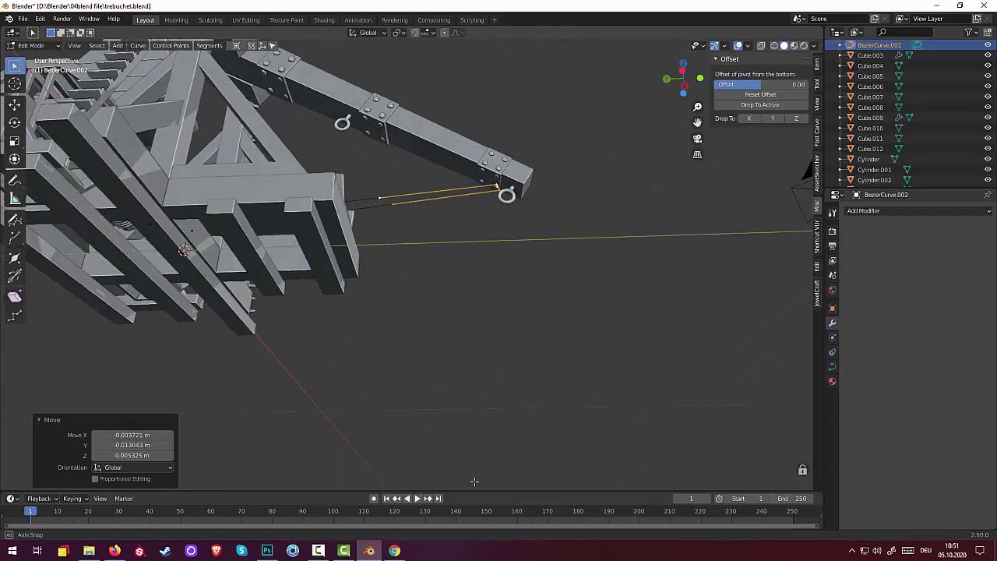
middle_drag(503, 486, 467, 174)
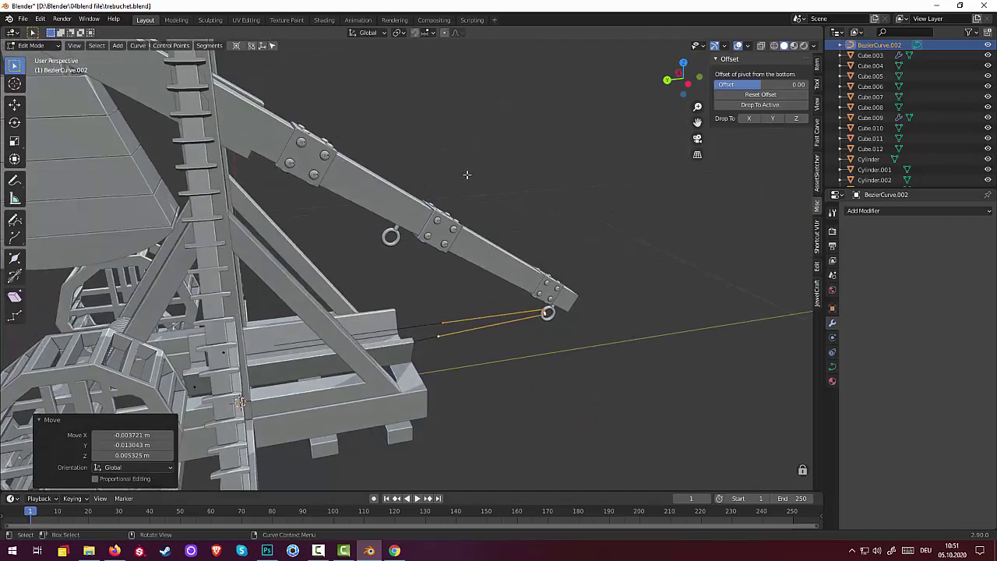
mouse_move(361, 322)
middle_down()
mouse_move(306, 385)
mouse_move(328, 308)
middle_up()
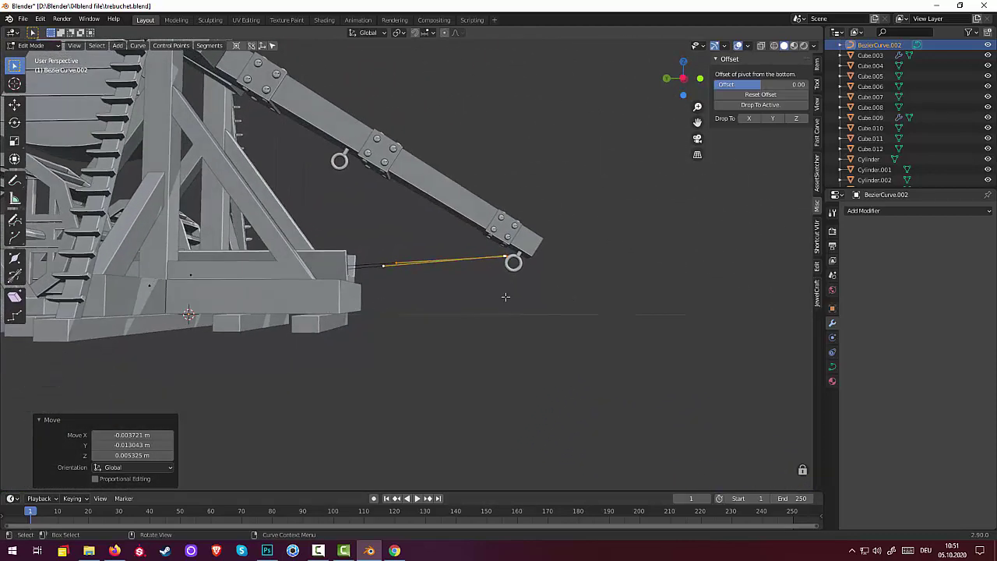
key(g)
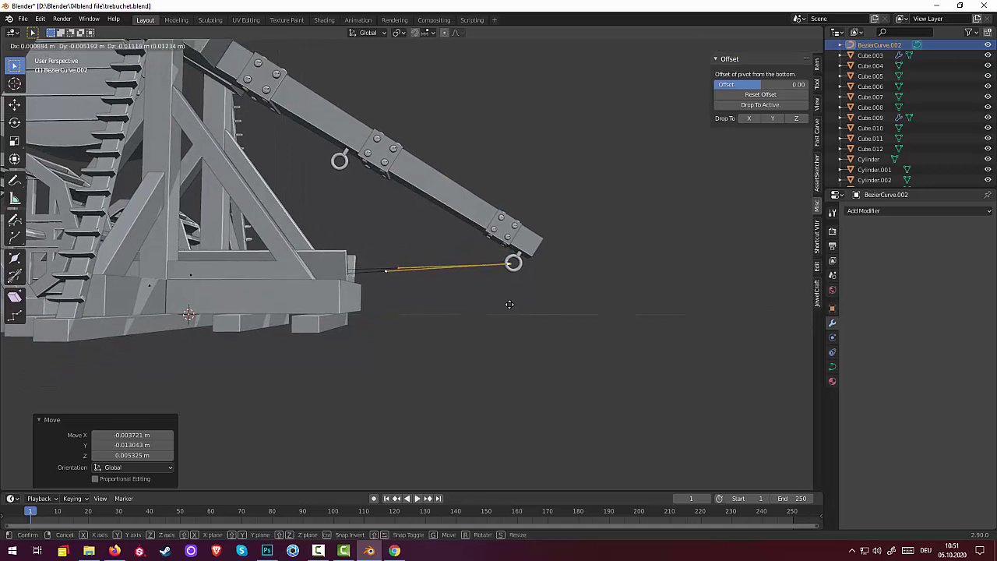
click(510, 304)
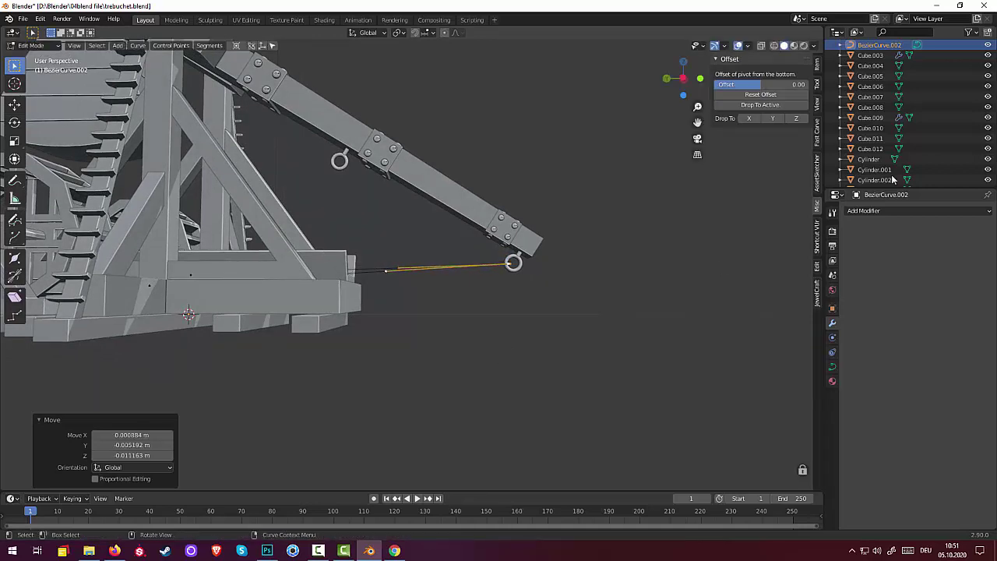
drag(987, 45, 987, 179)
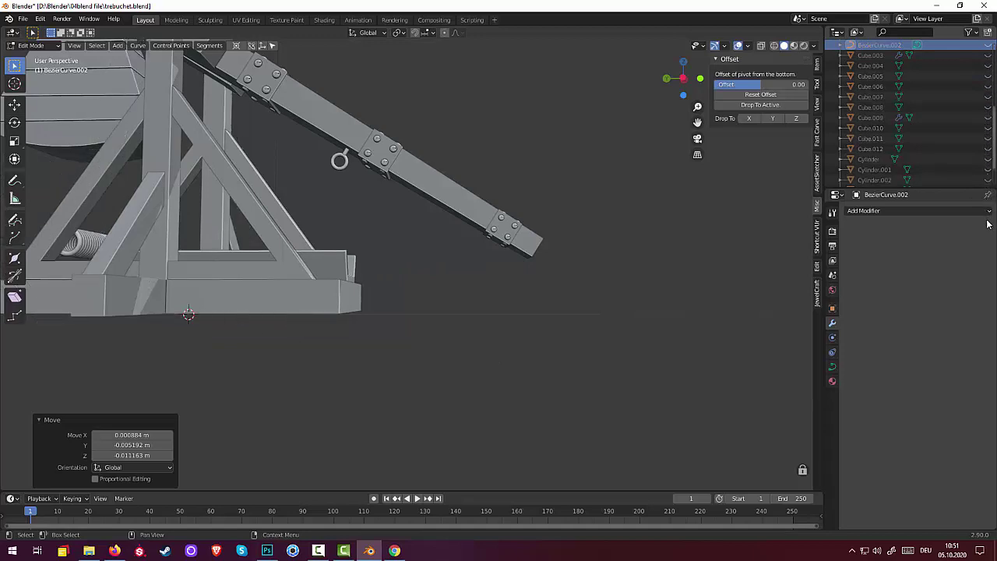
Hide the rope, the Cube.015 arm bolts, the light, the plane and the other curves in the Outliner
scroll(958, 156, down, 2)
drag(987, 146, 988, 177)
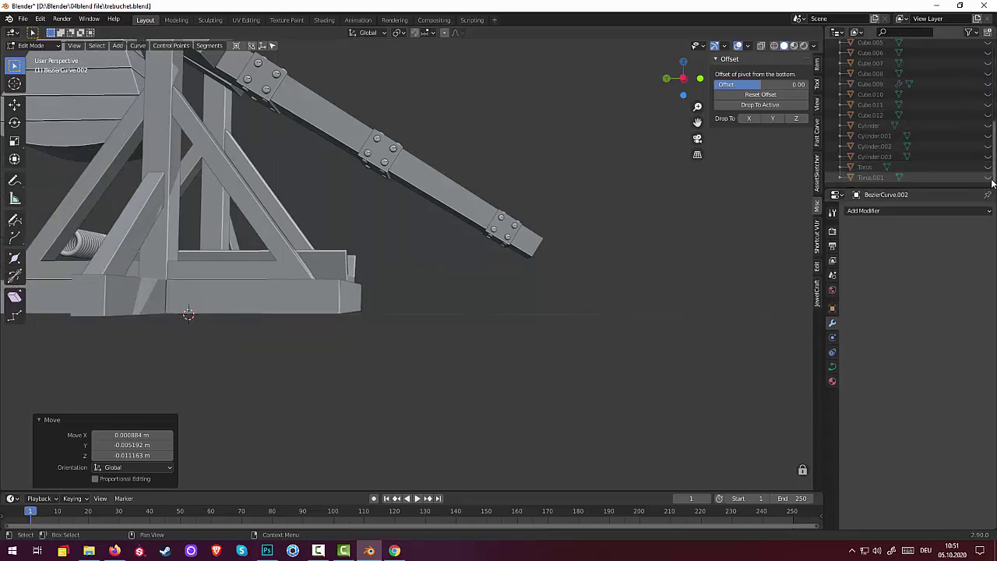
scroll(942, 109, up, 5)
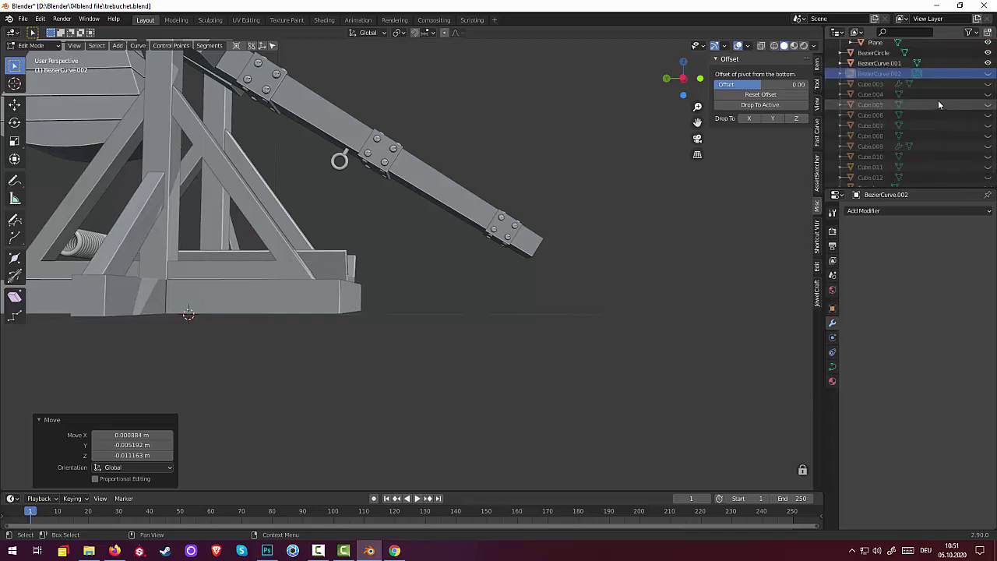
click(988, 42)
drag(987, 52, 985, 94)
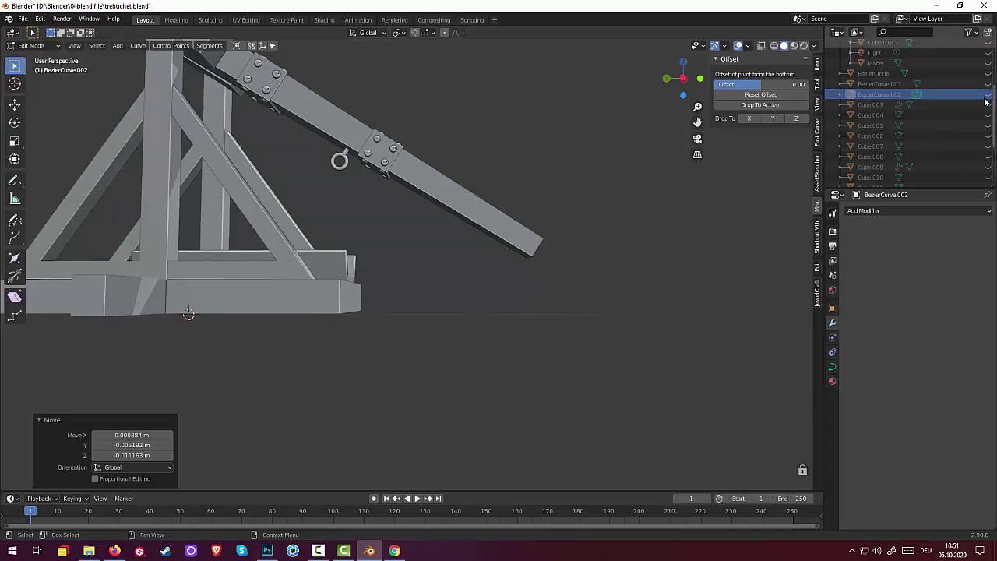
scroll(985, 101, down, 5)
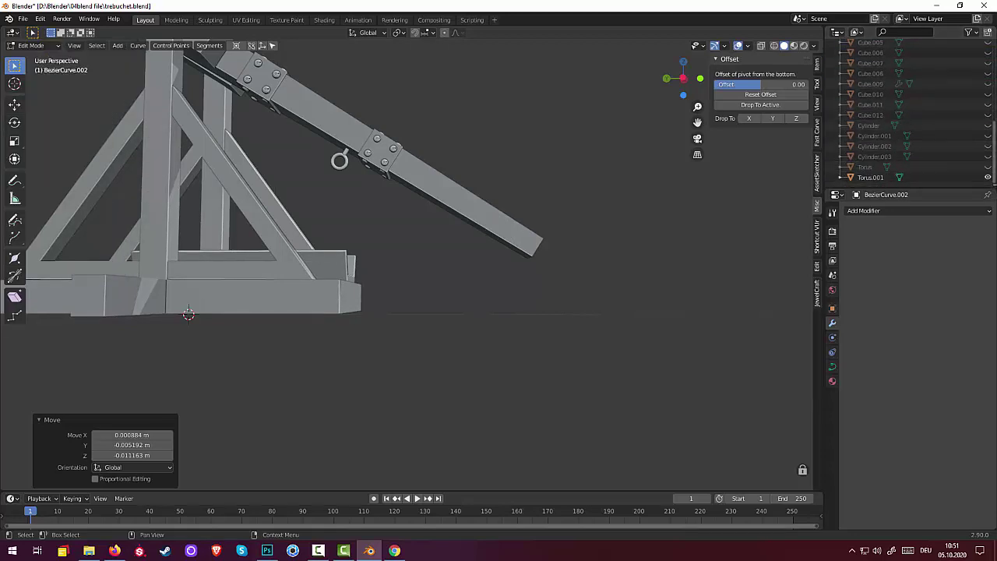
Unhide Torus, Cube.009, Cube.010, Cube.012, Cylinder and Cylinder.001–.003
click(988, 167)
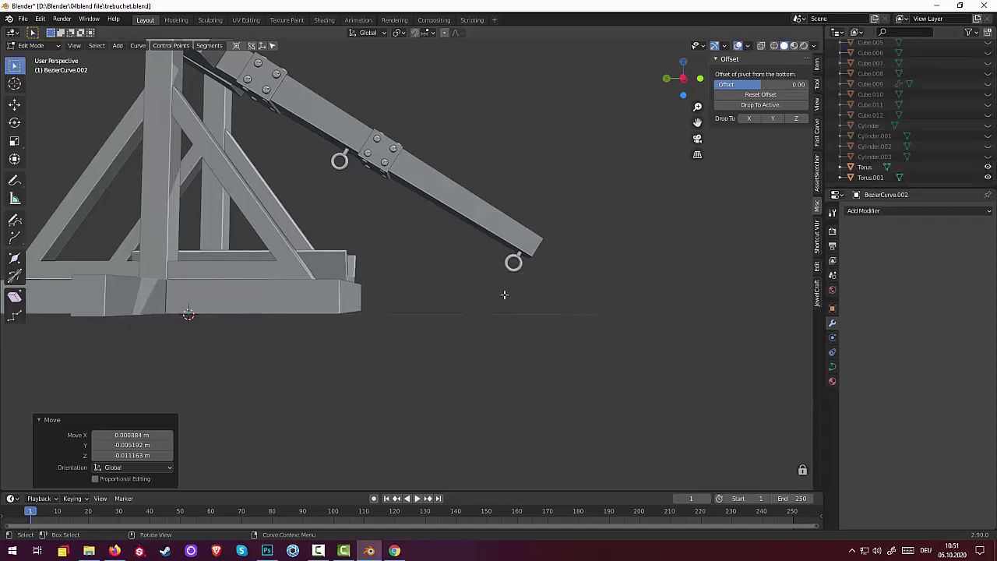
mouse_move(503, 289)
middle_down()
mouse_move(500, 327)
mouse_move(429, 327)
middle_up()
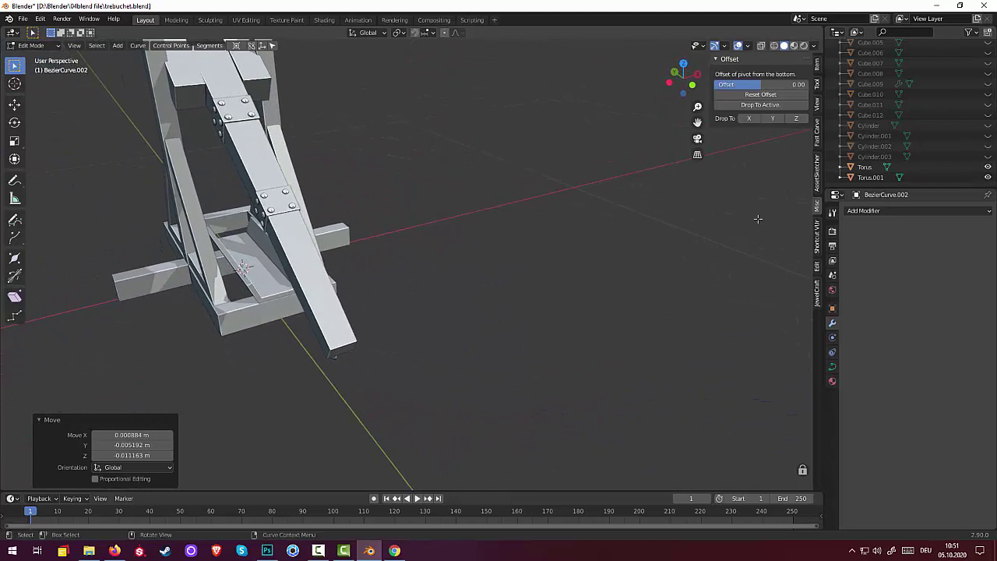
click(988, 84)
click(988, 94)
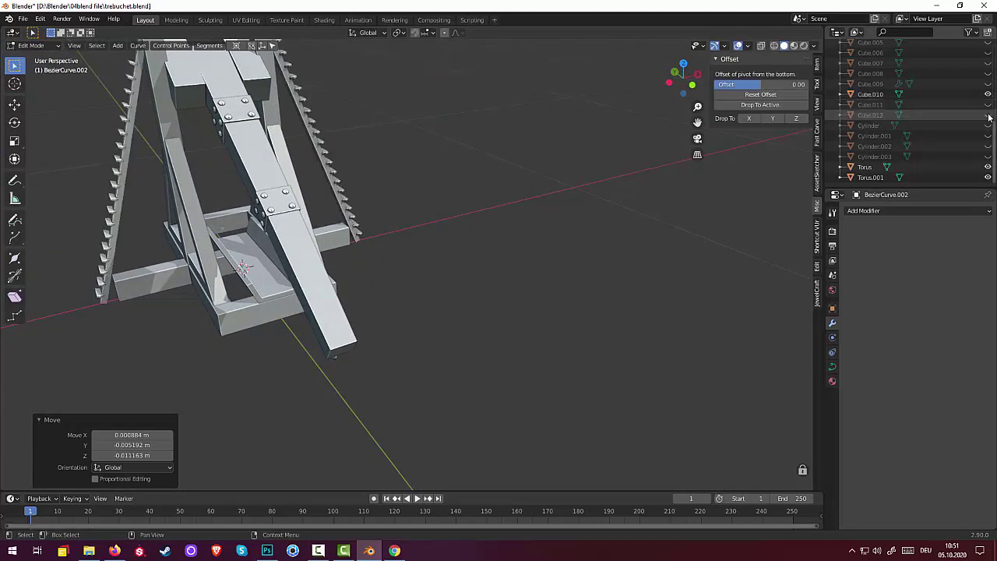
click(988, 114)
click(988, 135)
click(987, 146)
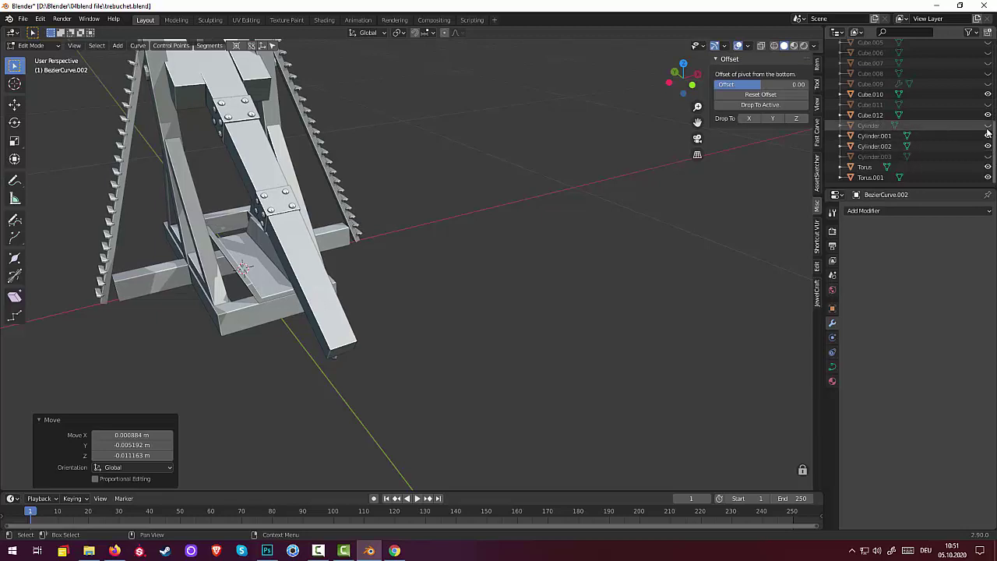
click(987, 125)
click(987, 158)
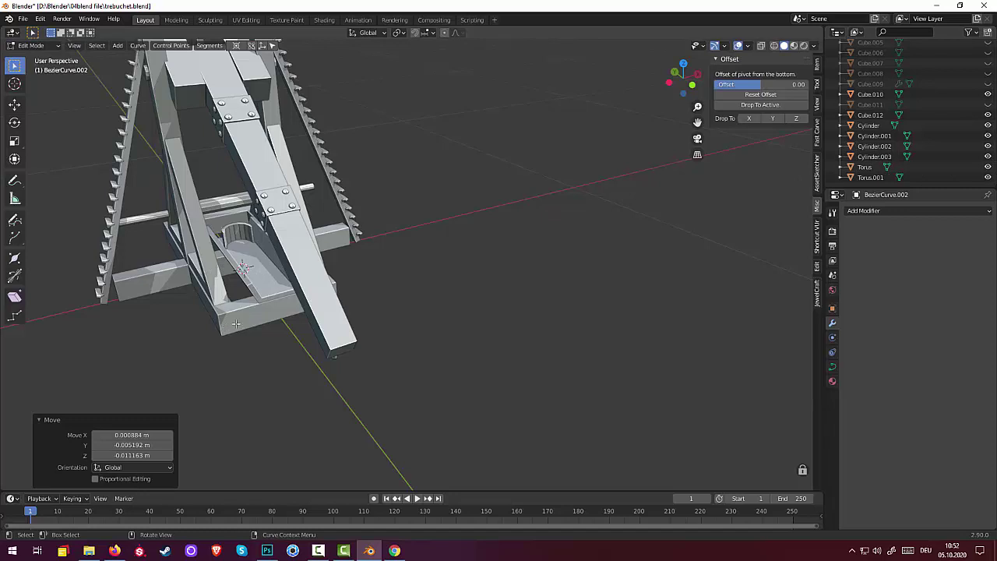
Back in Object Mode, hide a run of trebuchet parts, including the Cube.014 gearbox
click(32, 45)
click(27, 53)
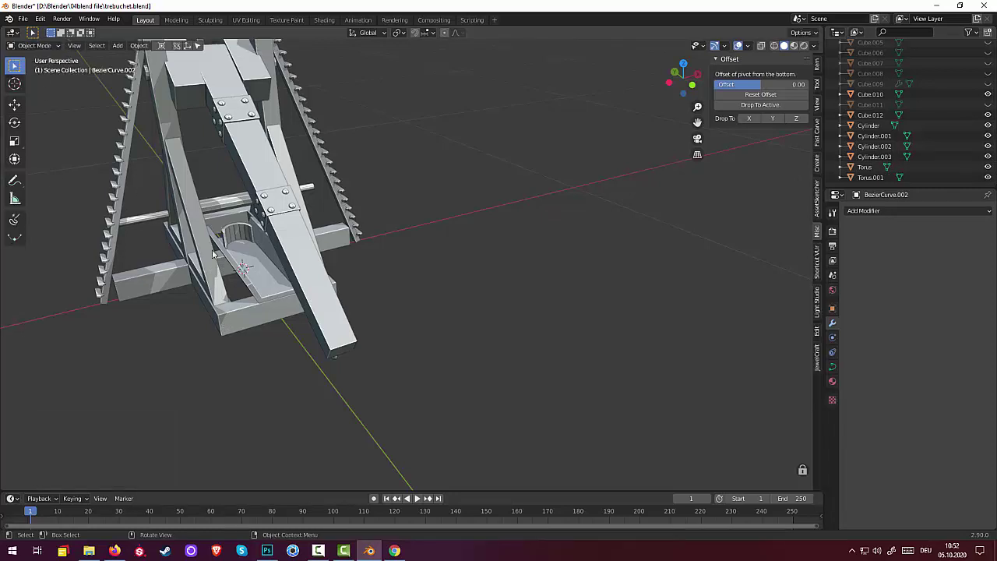
click(267, 314)
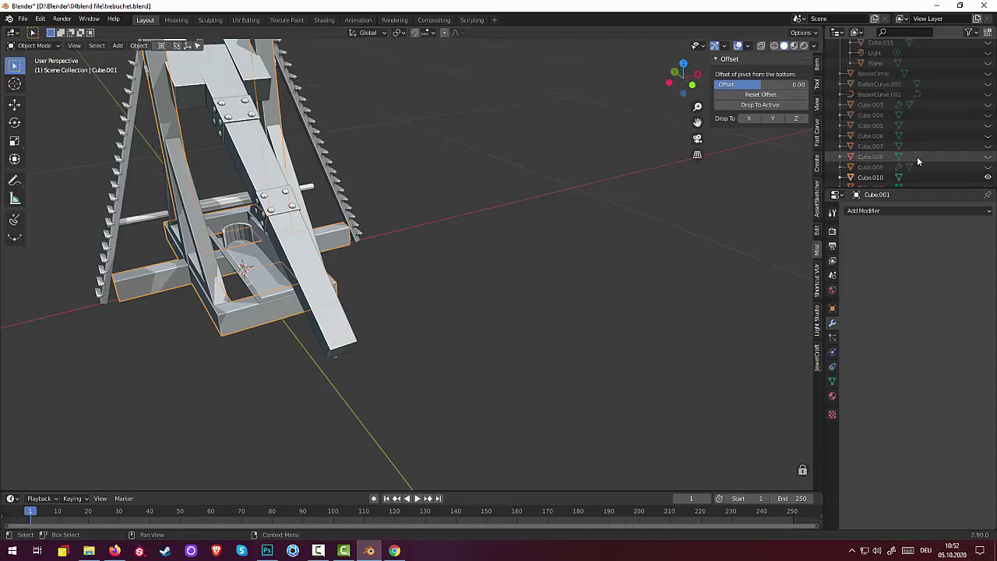
scroll(917, 155, up, 5)
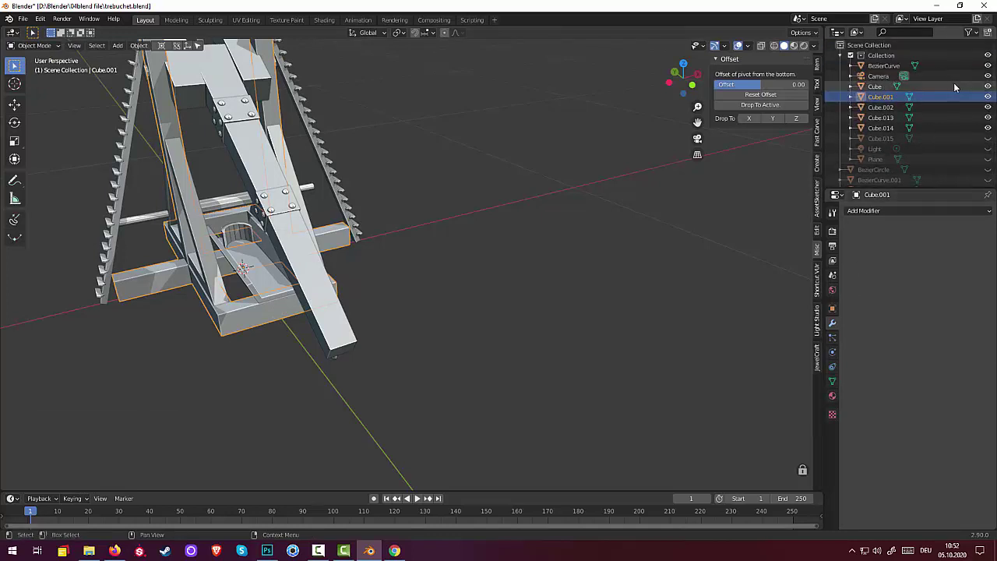
drag(988, 65, 986, 117)
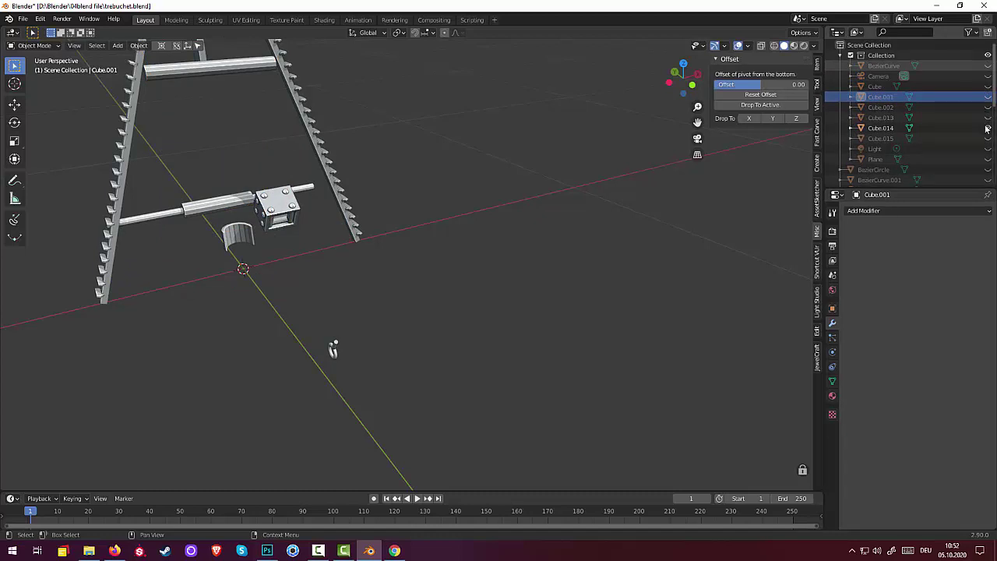
click(986, 128)
middle_drag(571, 202, 601, 182)
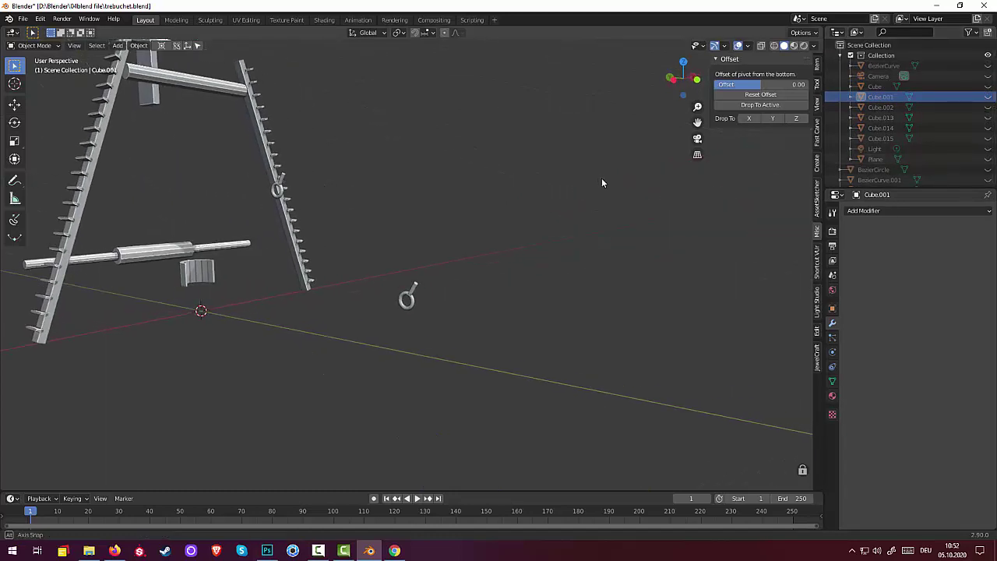
Select BezierCurve.002 in the Outliner and make the rope curve visible again
scroll(929, 116, down, 4)
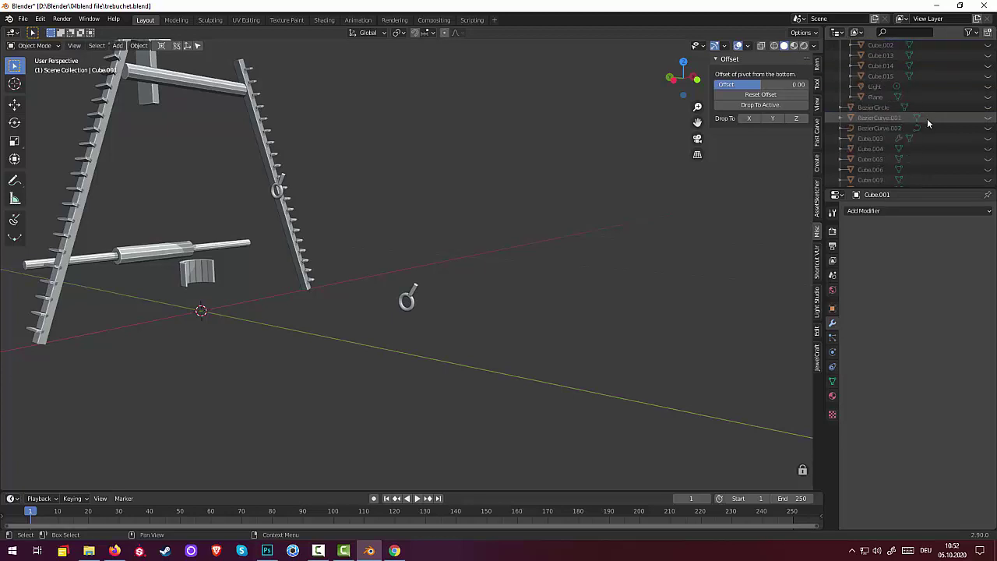
scroll(926, 118, down, 2)
scroll(925, 123, down, 3)
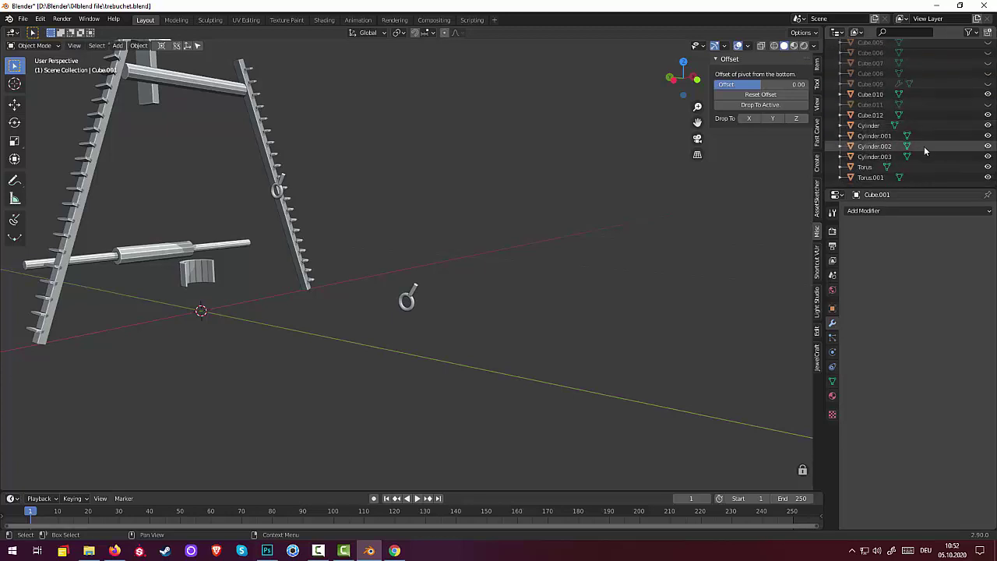
scroll(920, 148, up, 2)
scroll(920, 148, up, 2)
scroll(920, 148, up, 3)
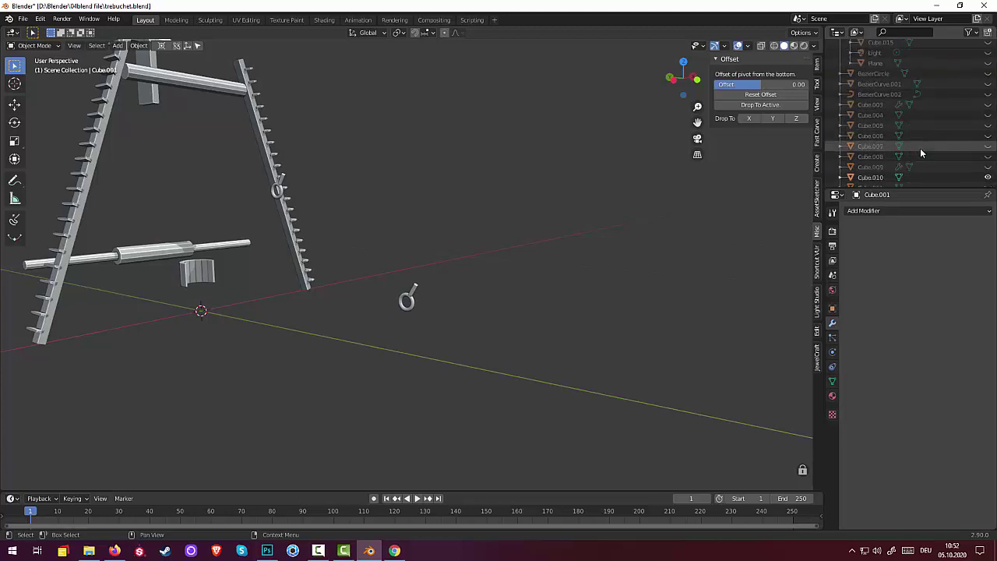
click(881, 95)
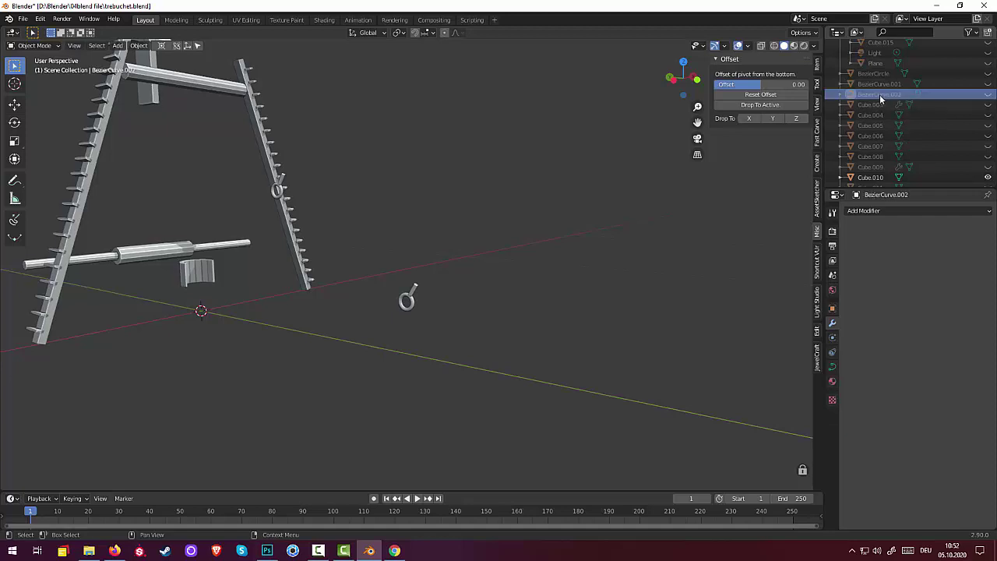
click(987, 95)
mouse_move(579, 258)
middle_down()
mouse_move(514, 299)
mouse_move(521, 287)
mouse_move(529, 304)
mouse_move(522, 328)
middle_up()
In top view Edit Mode, move a rope segment and its handle so the strand runs straight and vertical
key(KP_7)
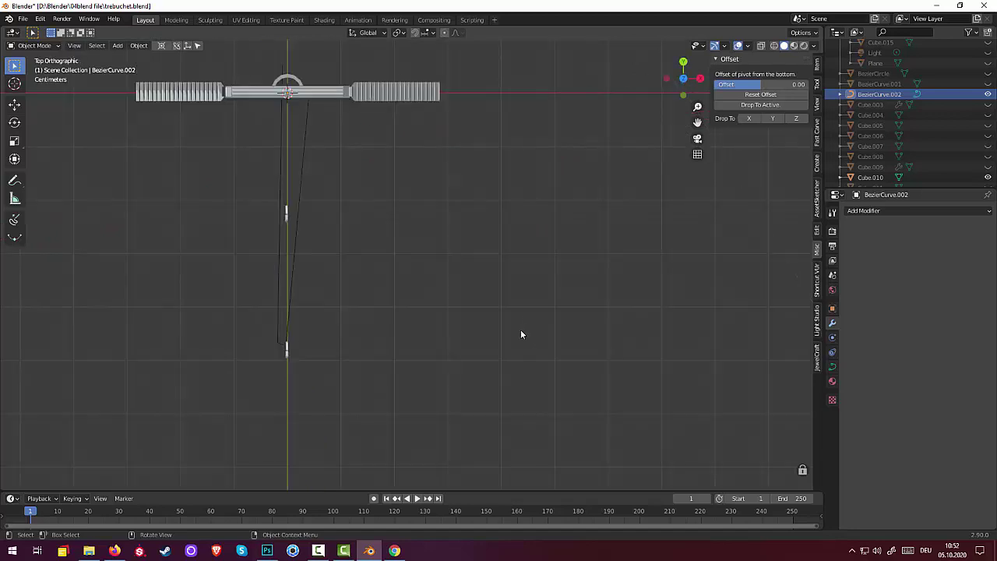
click(27, 48)
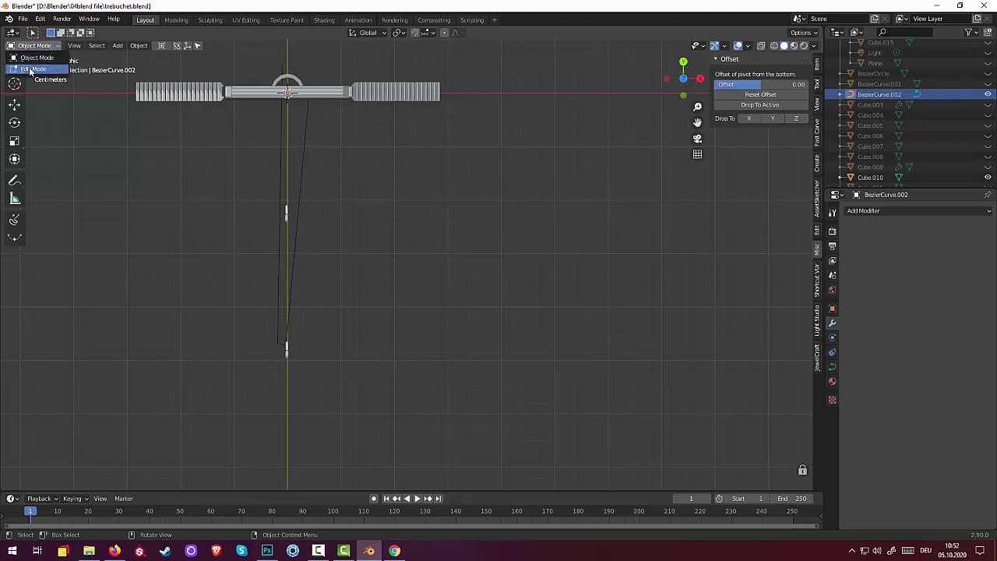
click(32, 68)
scroll(307, 398, up, 3)
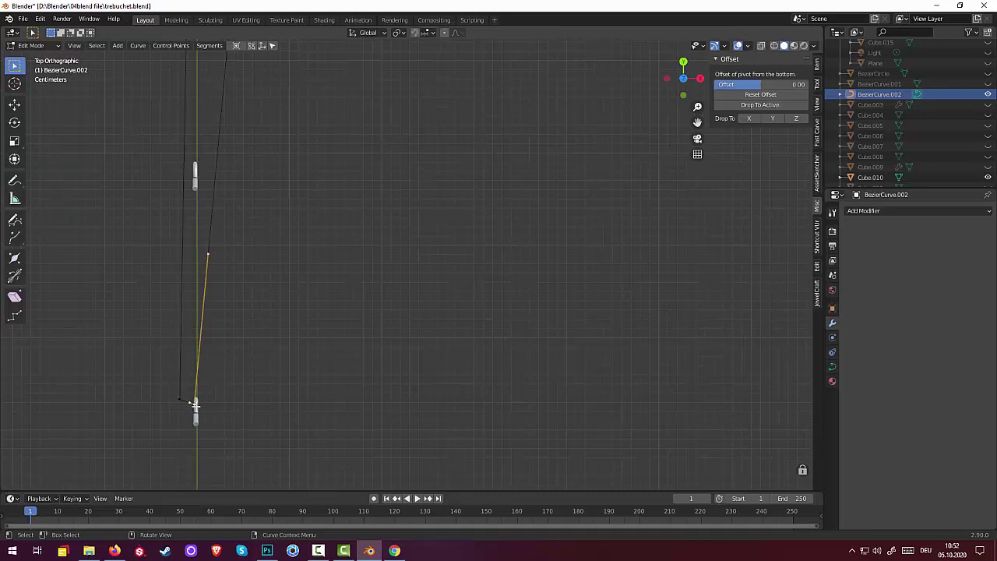
key(g)
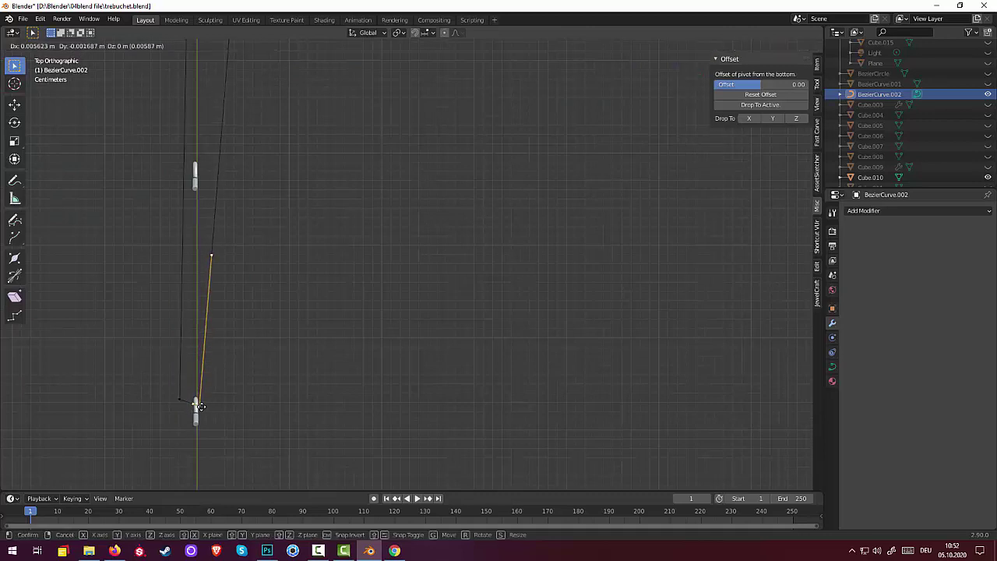
click(186, 401)
click(180, 400)
key(g)
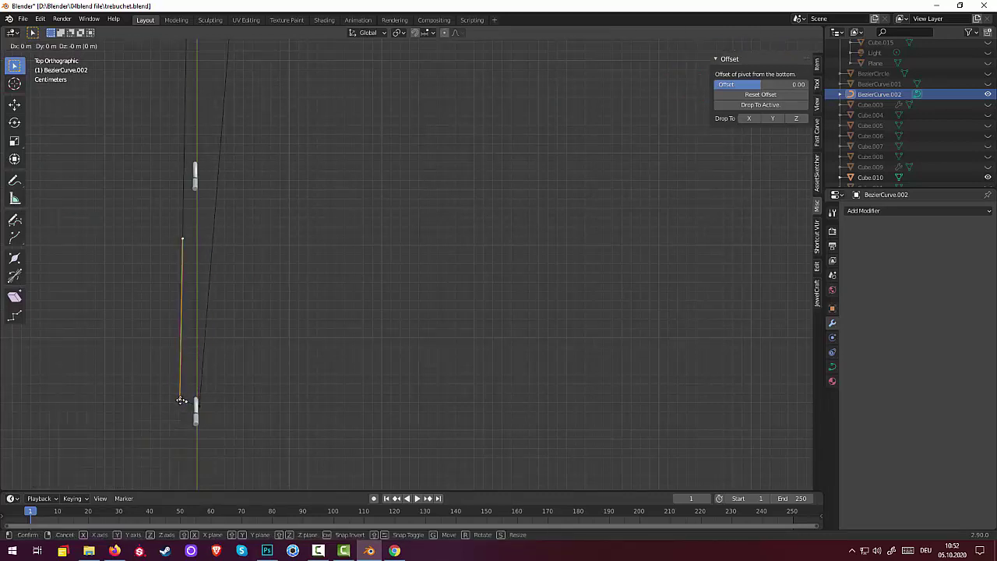
click(191, 406)
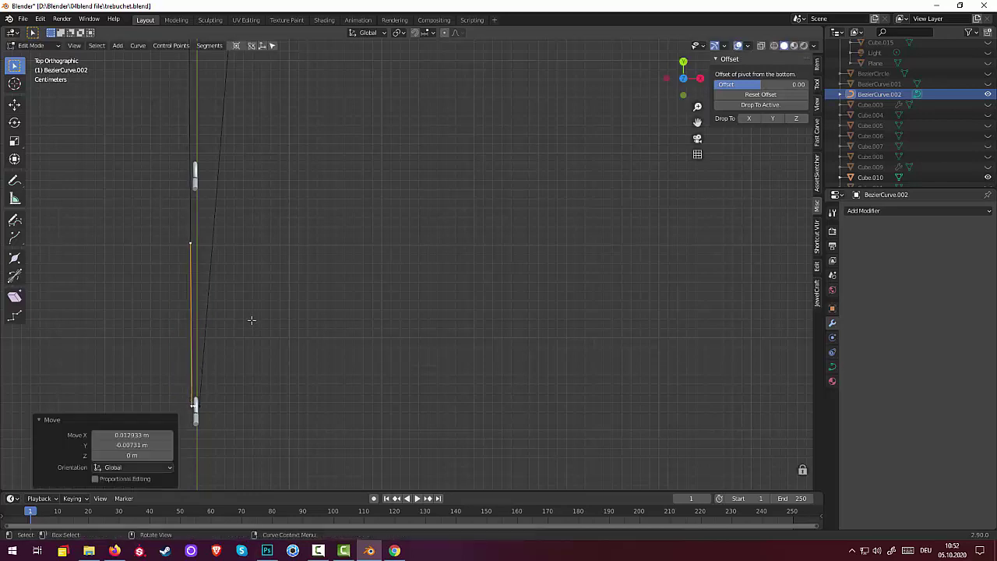
scroll(248, 321, down, 2)
From the right view, move the rope end and its handle up against the frame post
mouse_move(282, 125)
middle_down()
mouse_move(308, 82)
mouse_move(429, 445)
mouse_move(108, 379)
middle_up()
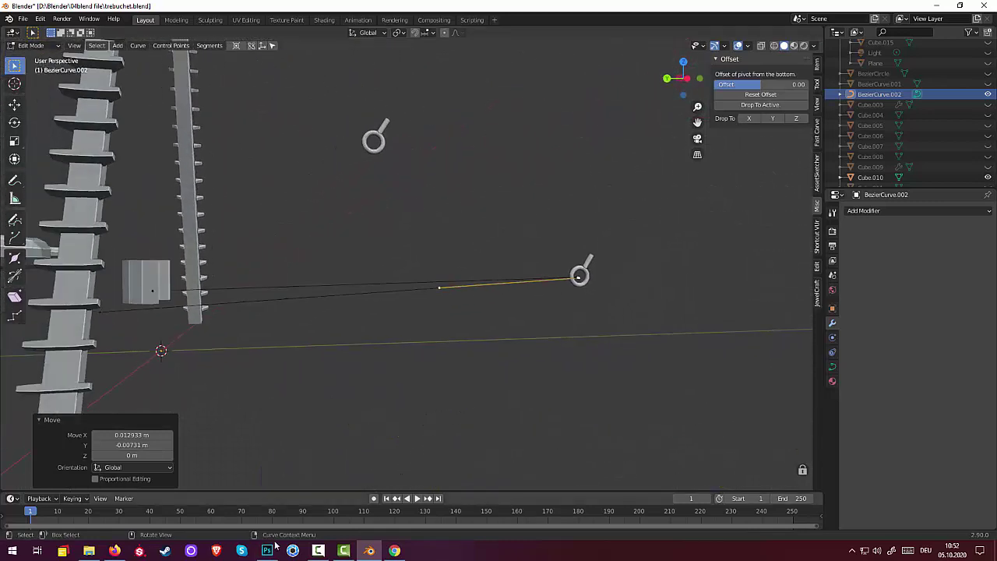
click(99, 314)
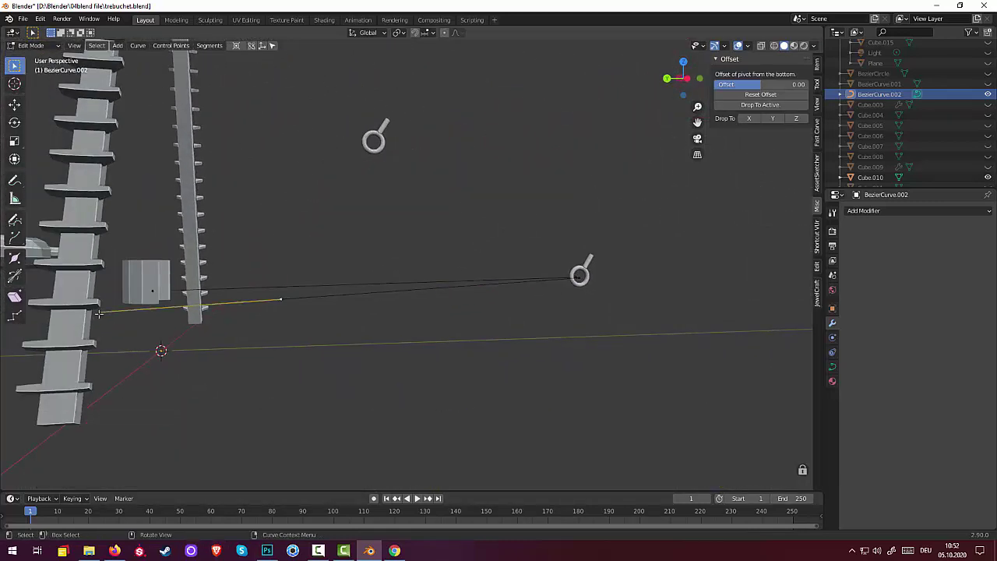
key(KP_3)
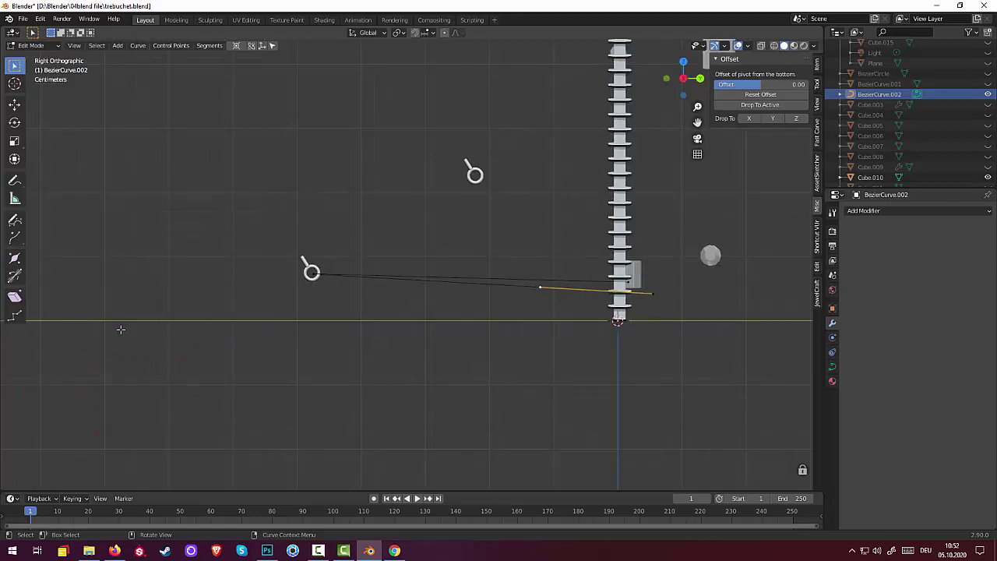
click(650, 296)
key(g)
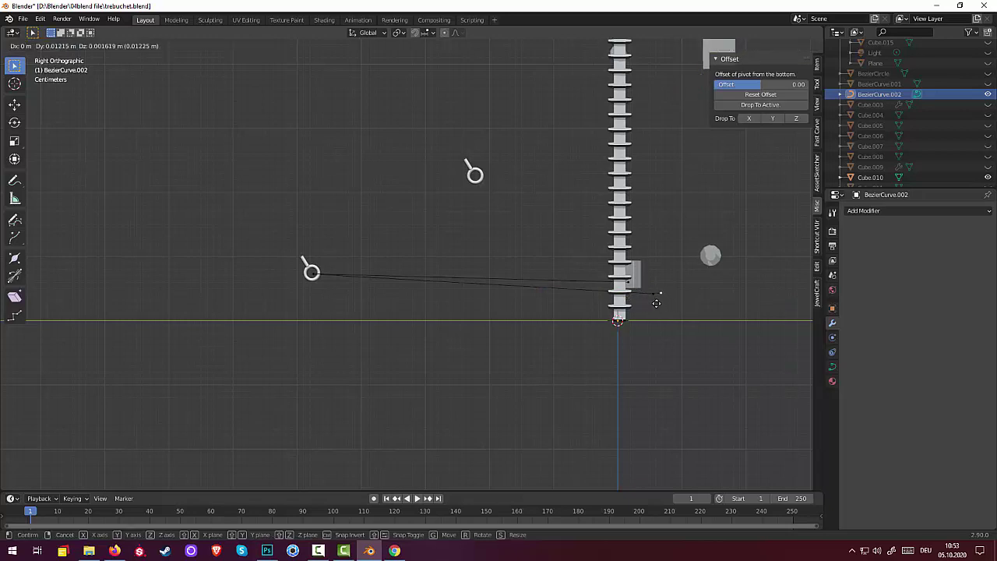
click(651, 301)
click(651, 294)
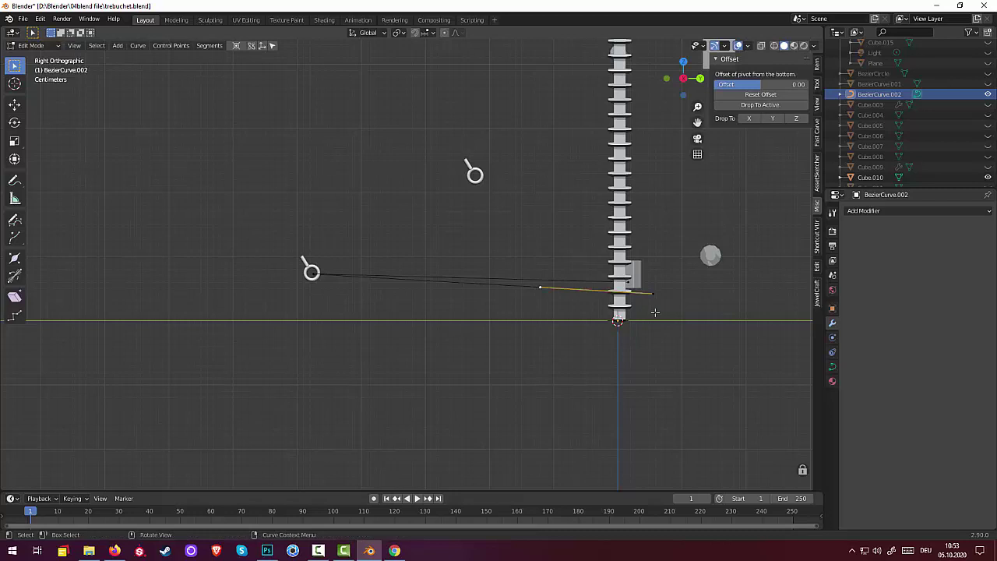
key(g)
click(623, 288)
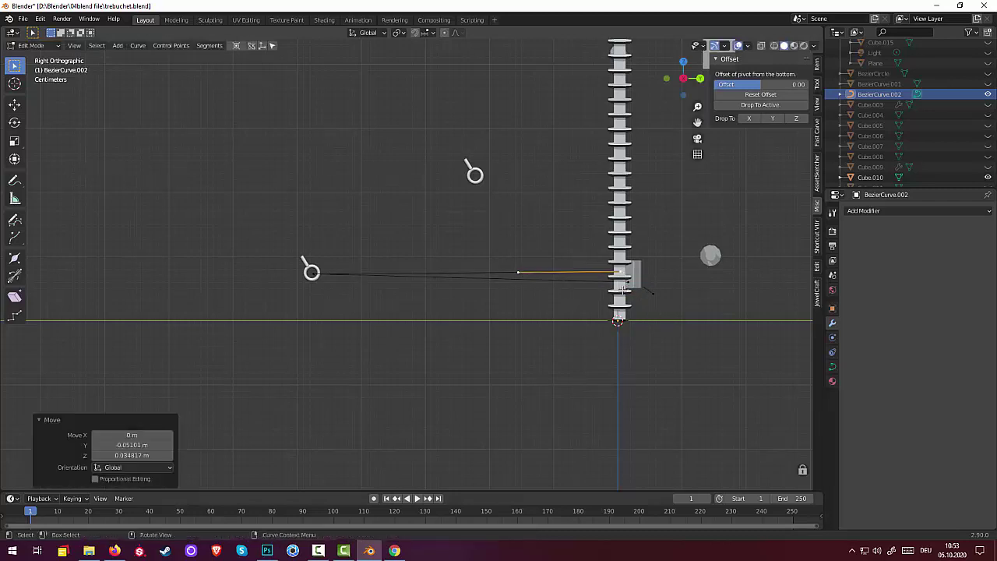
click(654, 298)
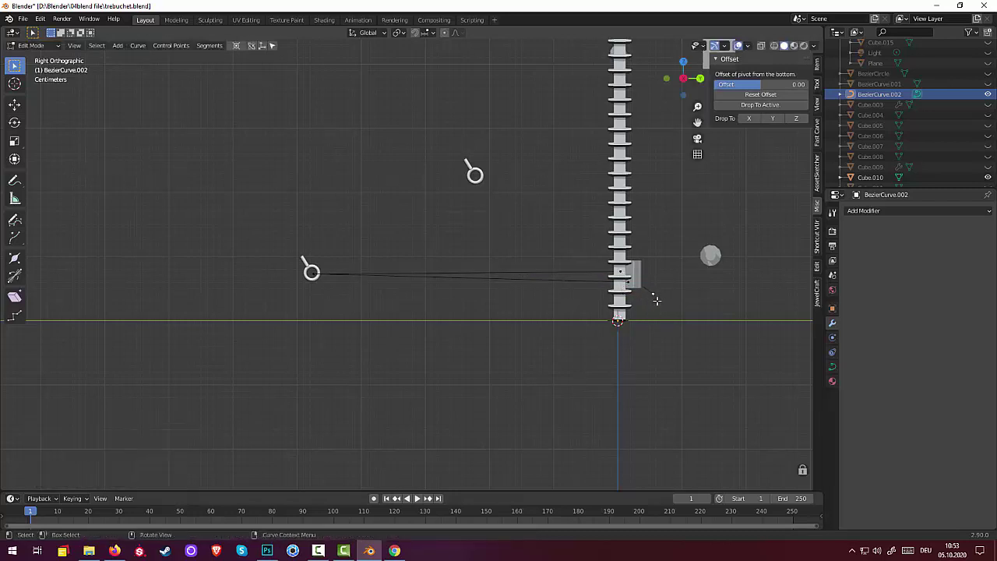
Delete the stray rope vertex and raise the rope's end point 0.015633 m along Z
key(x)
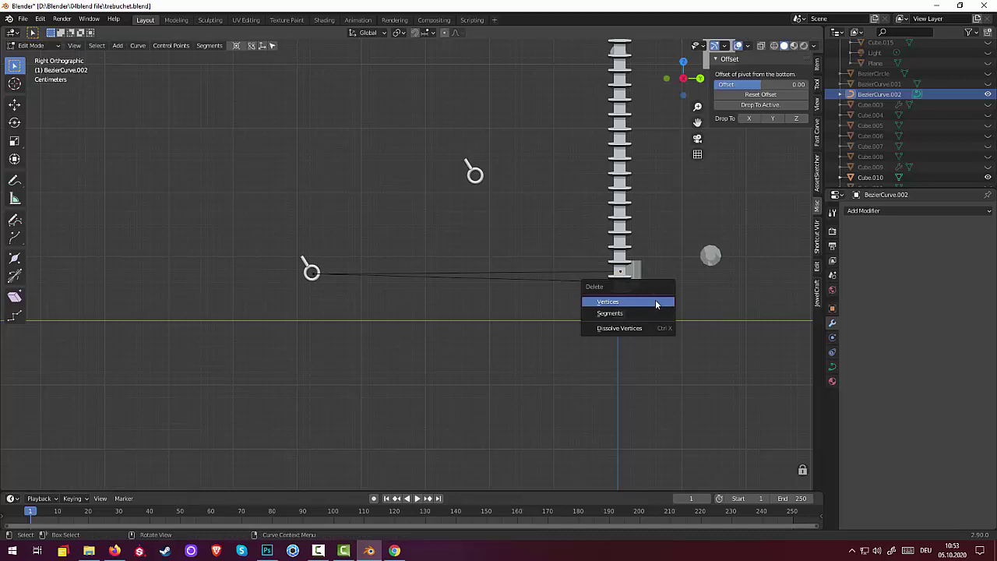
click(656, 304)
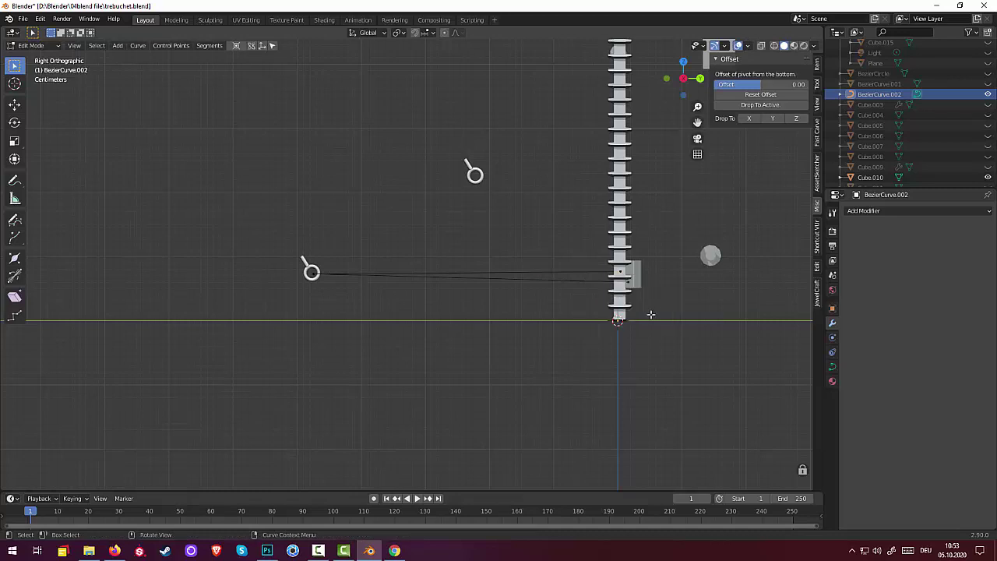
mouse_move(649, 314)
middle_down()
mouse_move(593, 327)
mouse_move(526, 221)
middle_up()
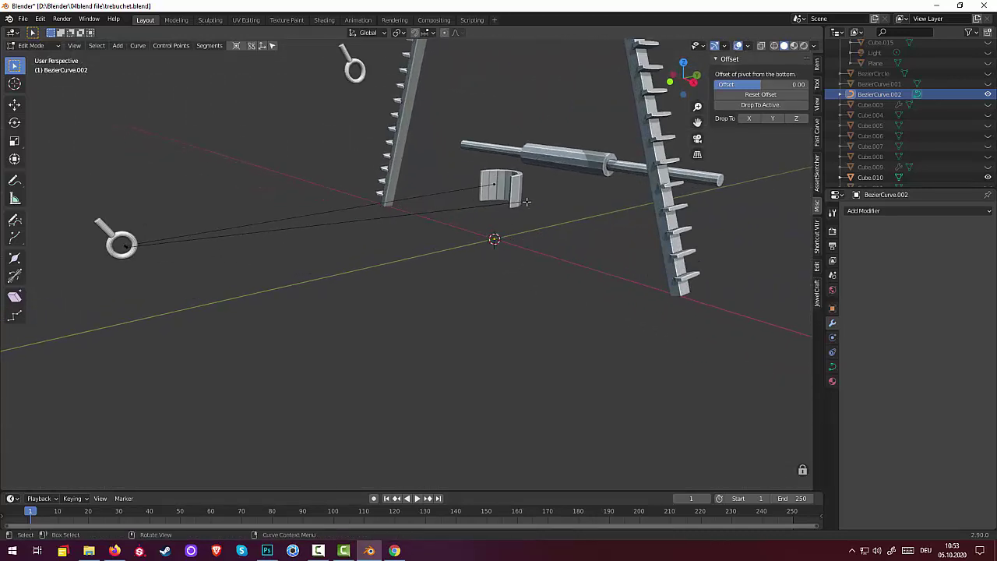
click(527, 202)
key(g)
key(z)
click(549, 214)
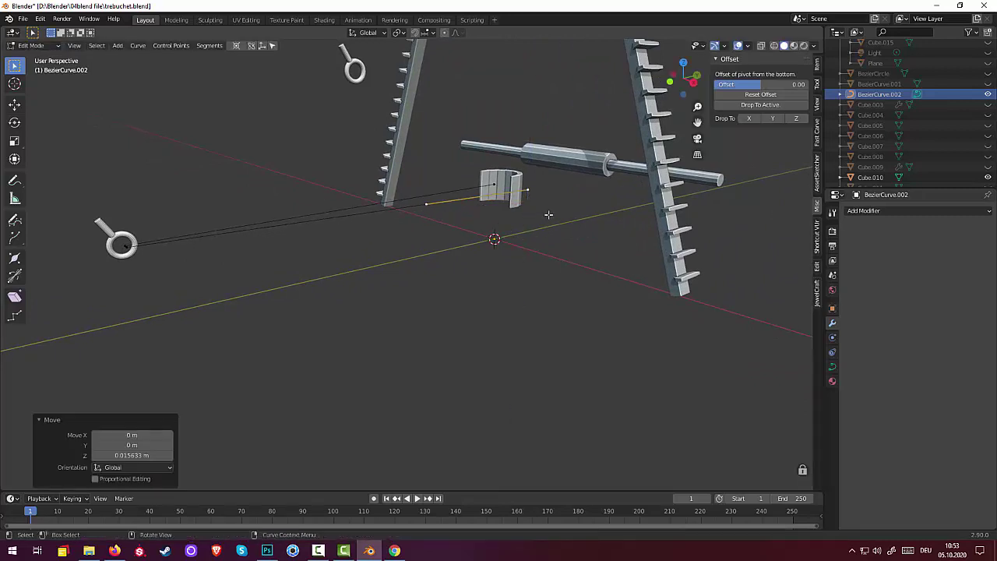
Move another rope point by 0.001 X, -0.0197 Y, -0.0005 Z, then check it from top view
middle_drag(548, 214, 654, 256)
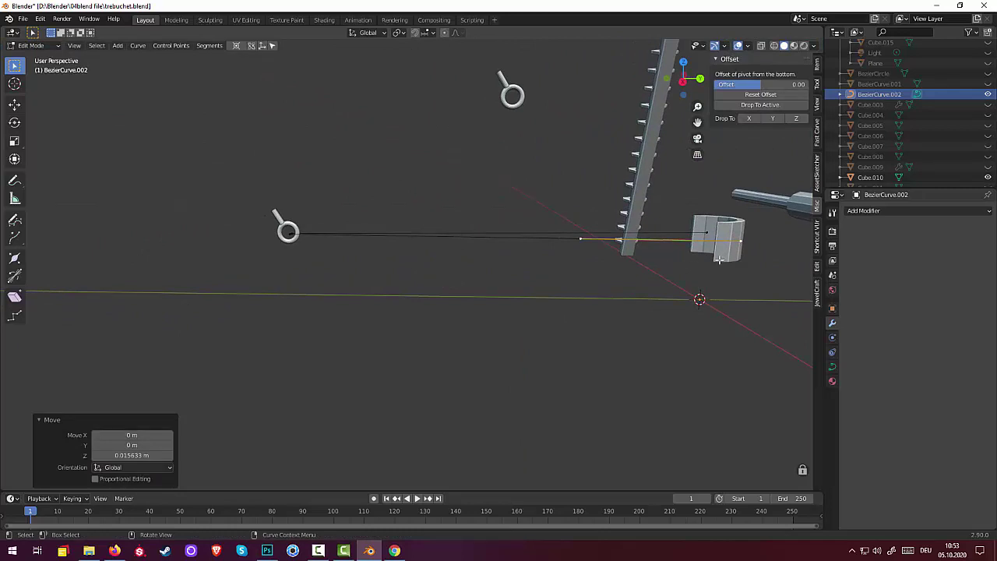
key(g)
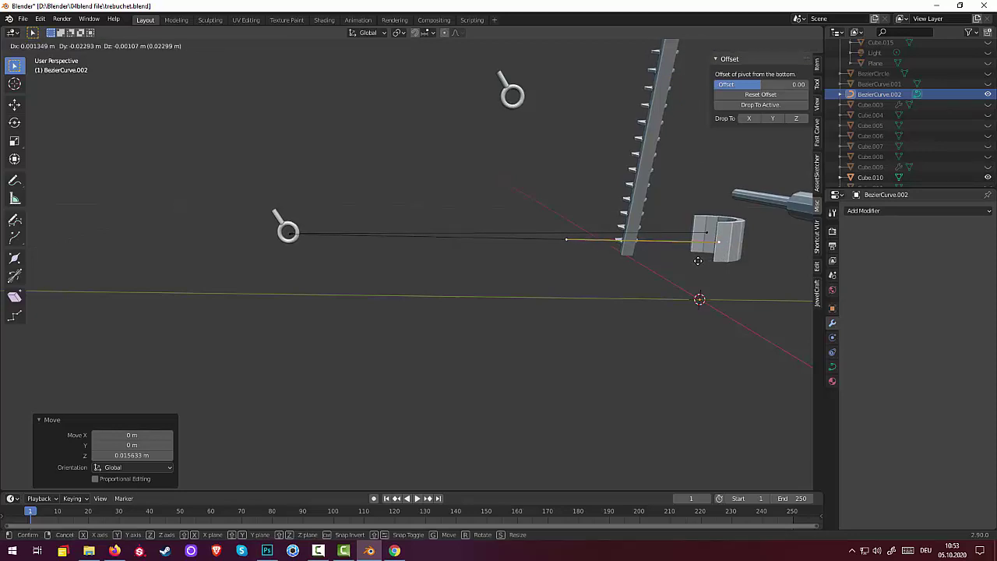
click(701, 262)
mouse_move(720, 268)
middle_down()
mouse_move(748, 303)
mouse_move(128, 174)
middle_up()
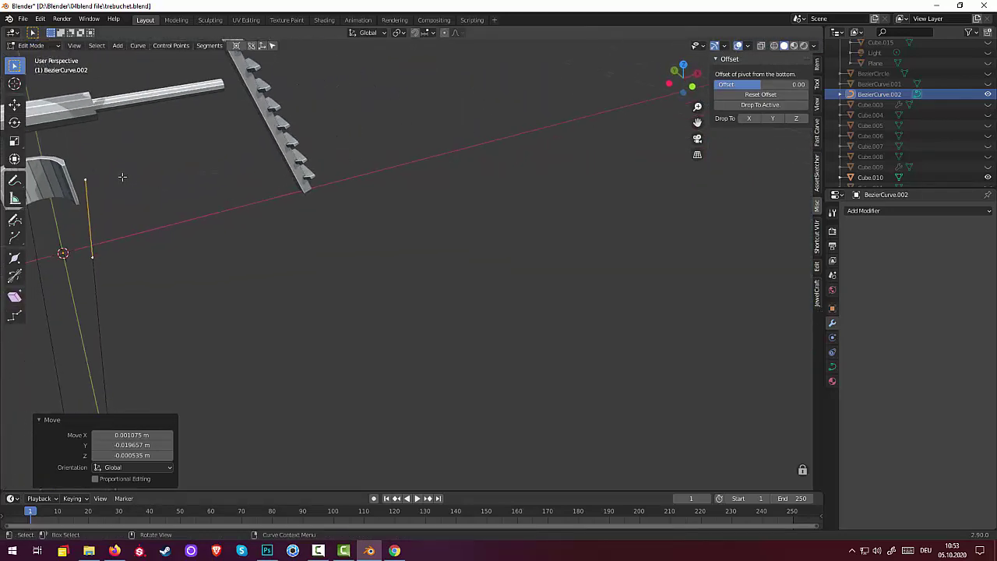
key(KP_7)
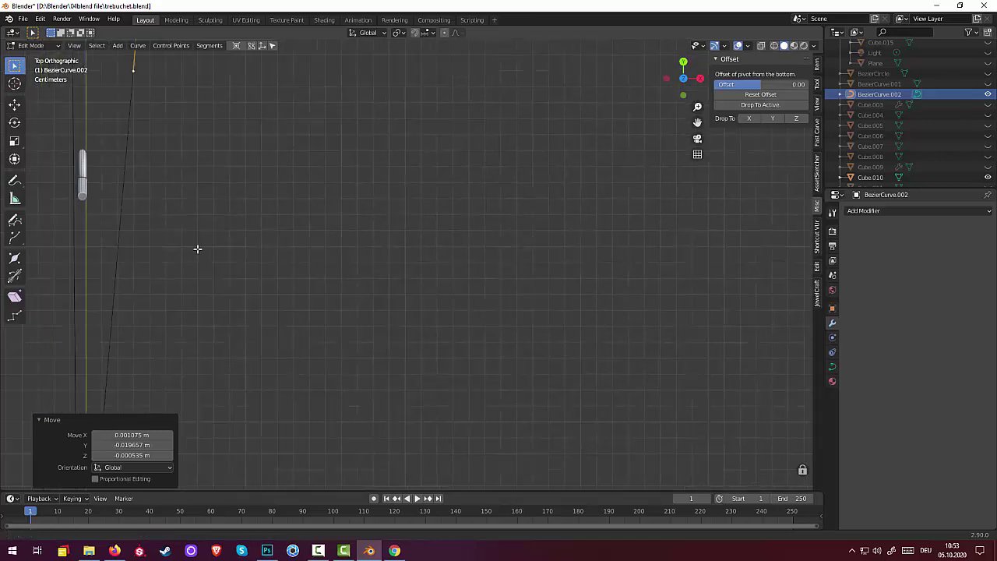
mouse_move(197, 248)
shift+middle_down()
mouse_move(336, 452)
mouse_move(359, 211)
mouse_move(335, 434)
mouse_move(338, 238)
mouse_move(344, 250)
shift+middle_up()
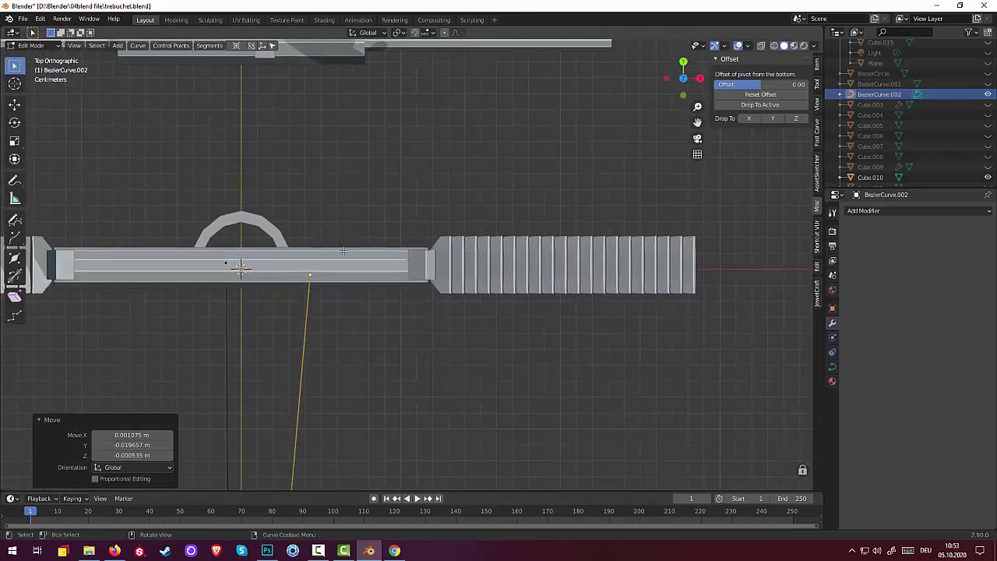
In Object Mode, hide Cube.012, Cylinder, Cylinder.001 and Cylinder.002, then select BezierCurve.002
click(31, 45)
click(35, 59)
click(359, 264)
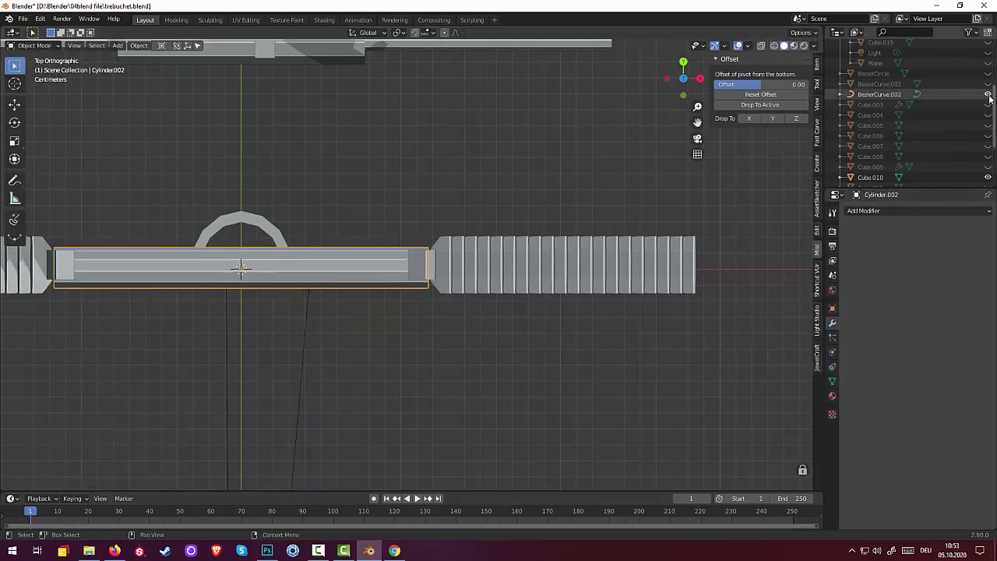
scroll(917, 123, up, 2)
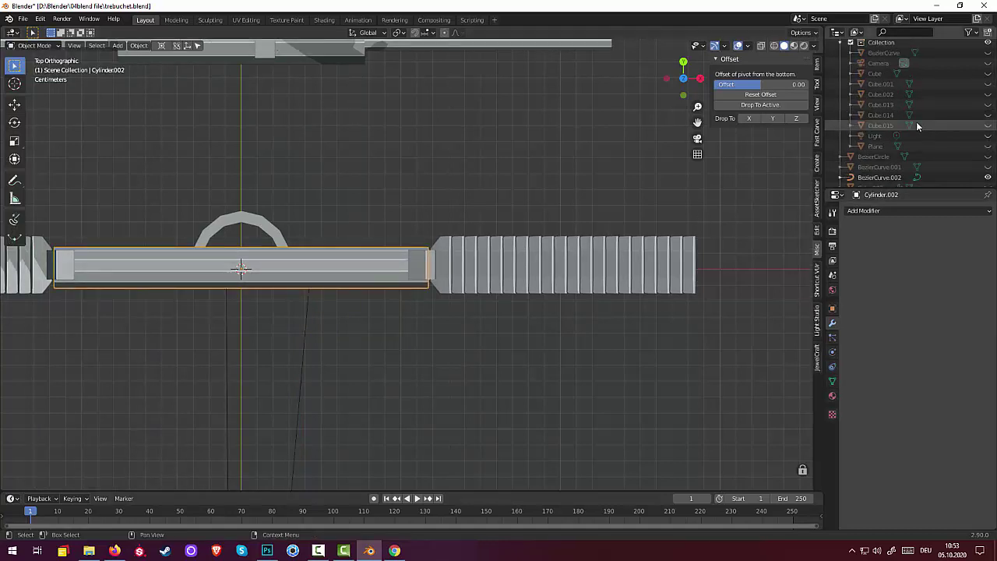
scroll(960, 124, down, 1)
scroll(959, 124, down, 5)
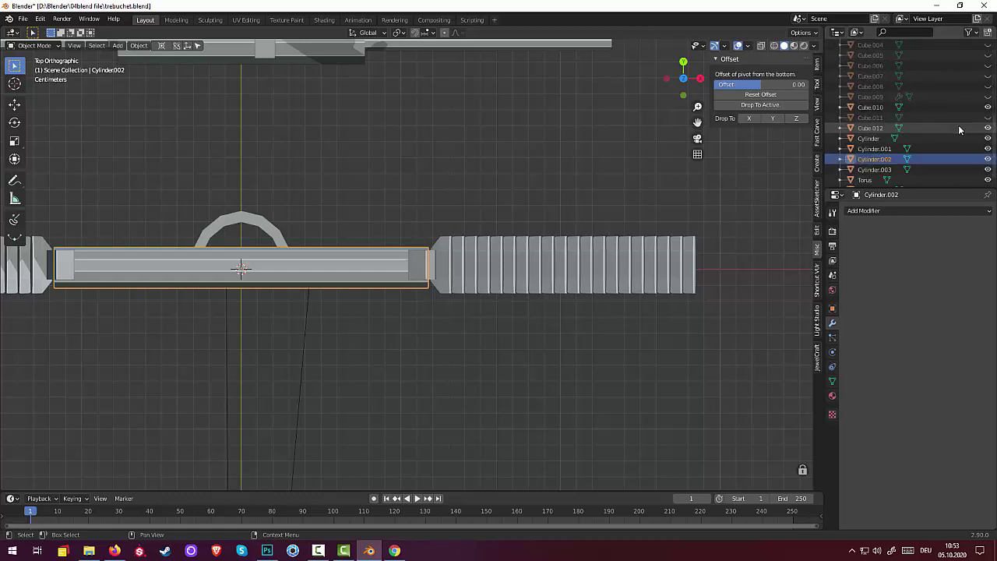
click(987, 116)
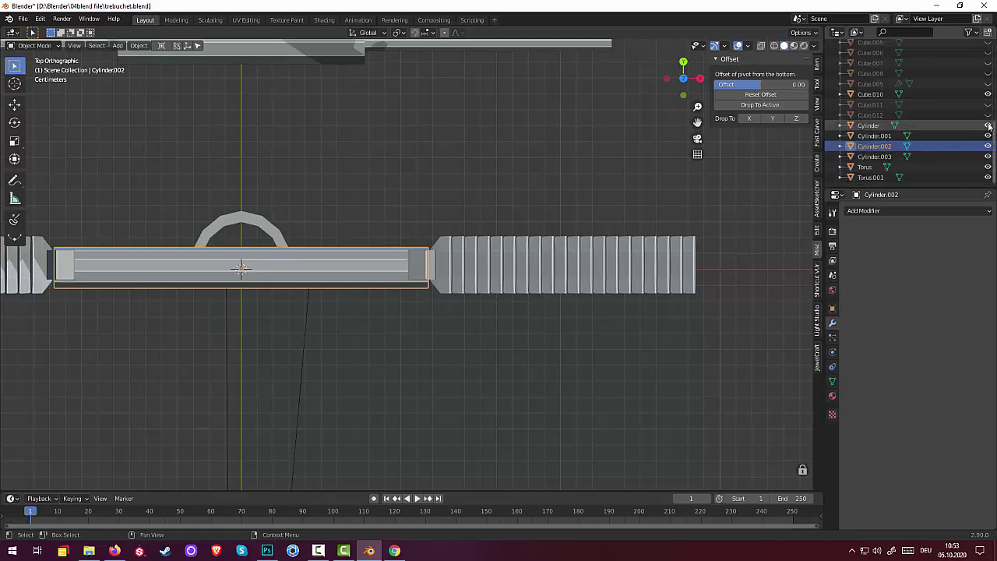
click(987, 126)
click(988, 136)
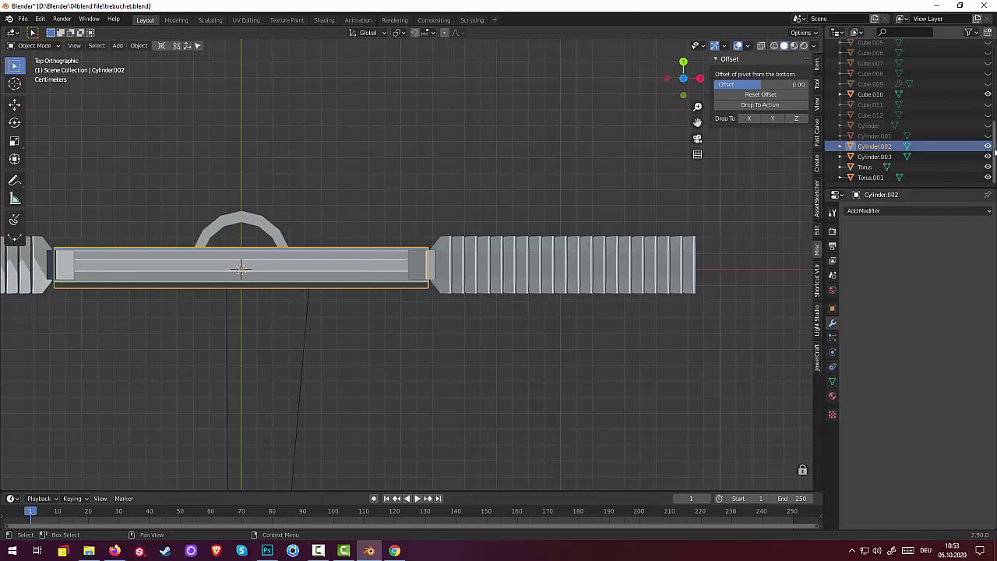
click(987, 146)
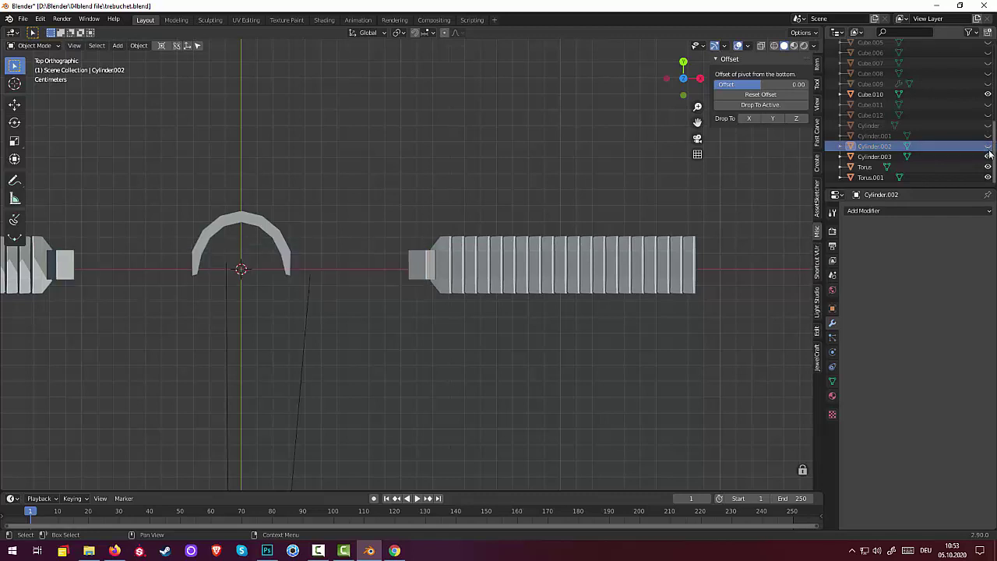
click(225, 287)
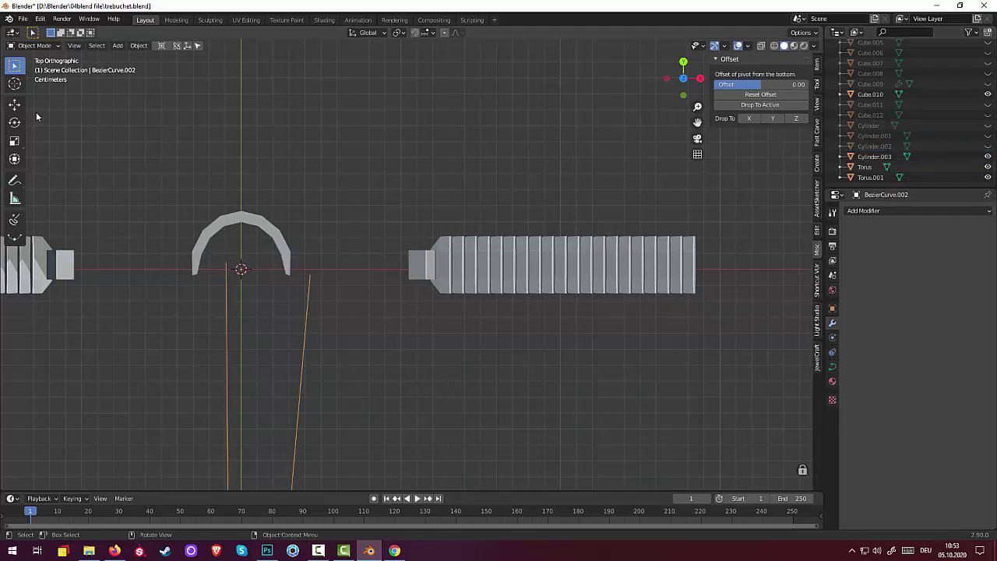
click(31, 45)
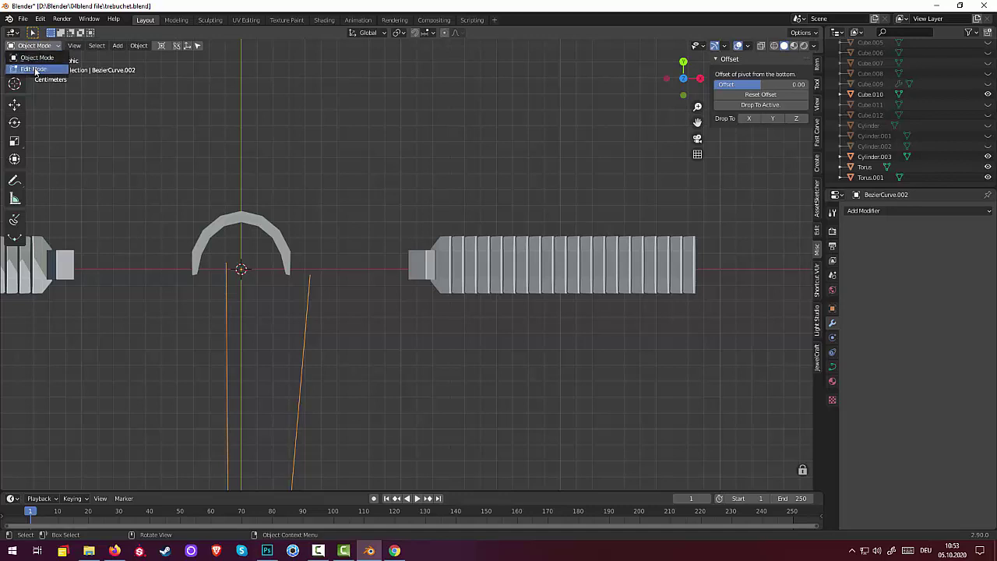
In Edit Mode, move both strands' top end points onto the two feet of the arch
click(36, 71)
click(227, 263)
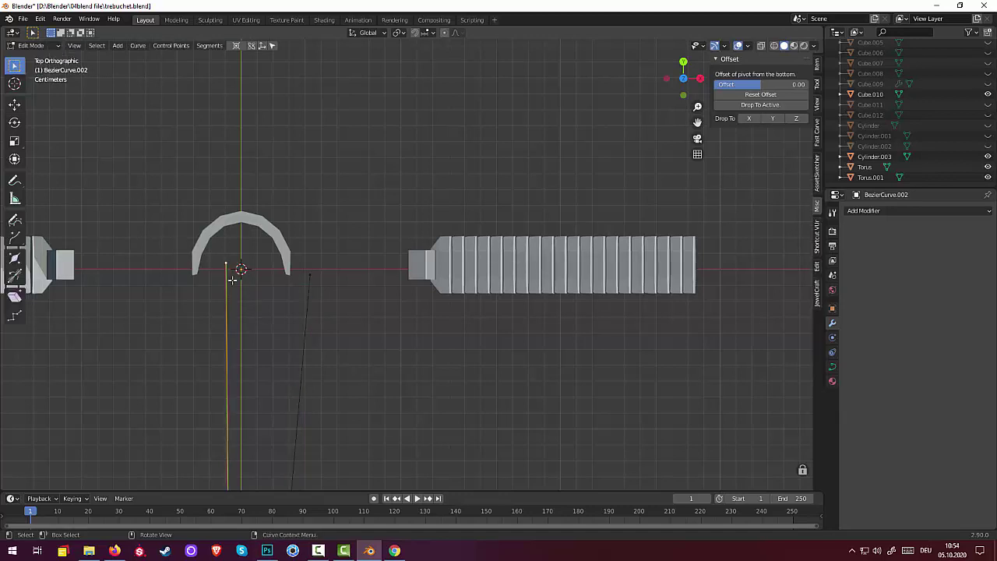
key(g)
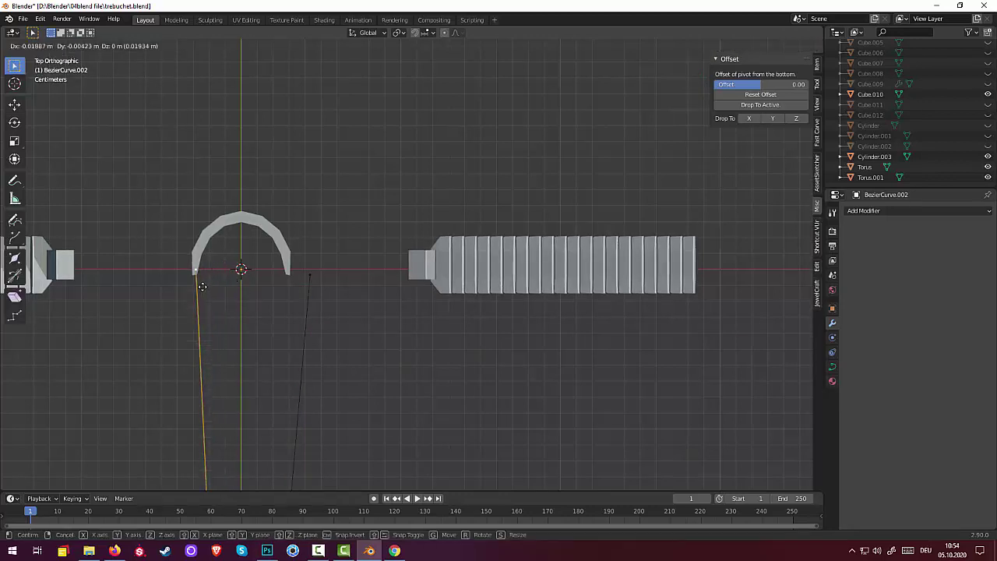
click(201, 285)
click(308, 274)
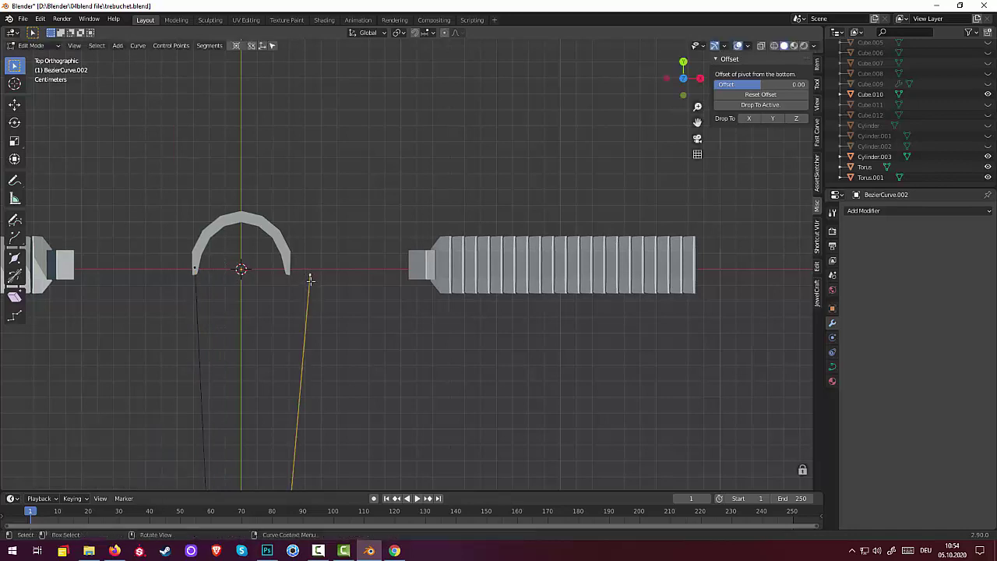
key(g)
click(288, 270)
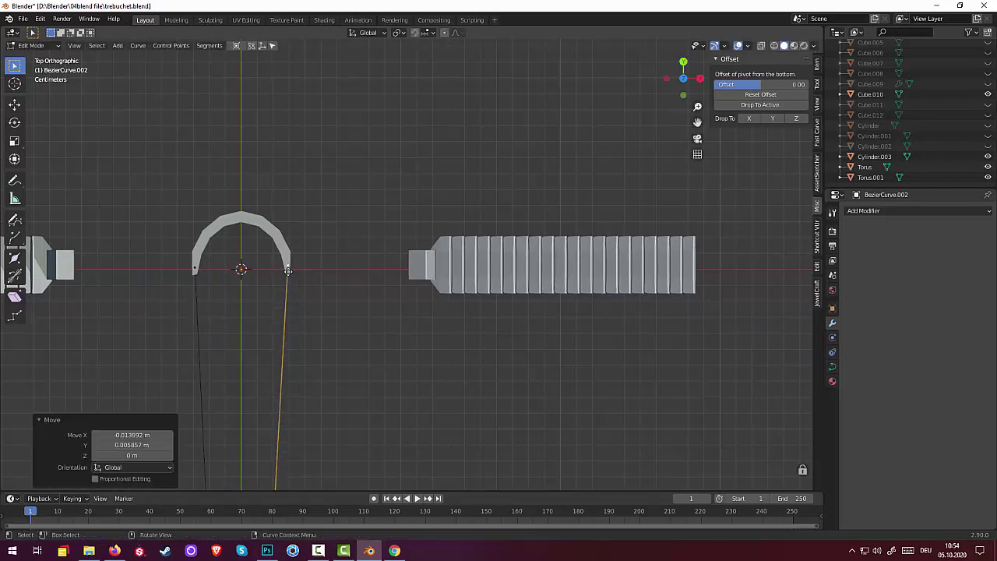
click(334, 338)
Reposition the rope point near the arm tip
mouse_move(332, 316)
middle_down()
mouse_move(249, 187)
mouse_move(367, 190)
mouse_move(403, 210)
mouse_move(402, 257)
middle_up()
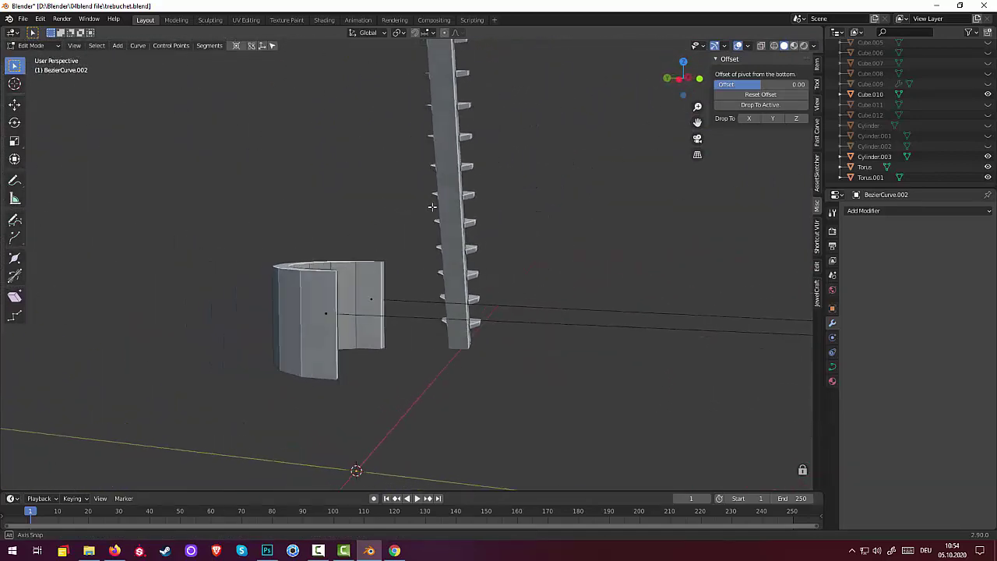
click(361, 315)
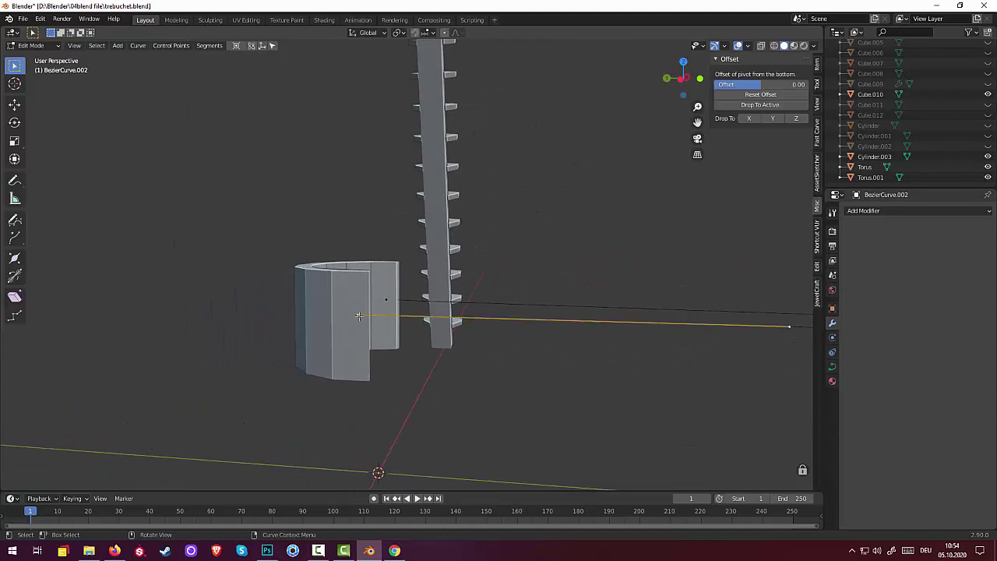
key(g)
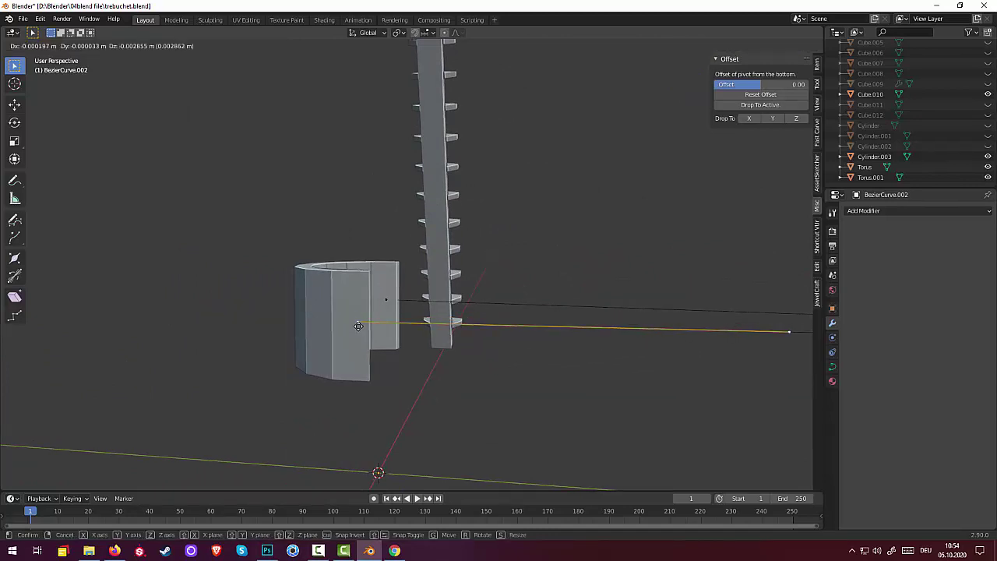
key(Return)
click(526, 380)
scroll(535, 390, down, 3)
scroll(556, 367, down, 3)
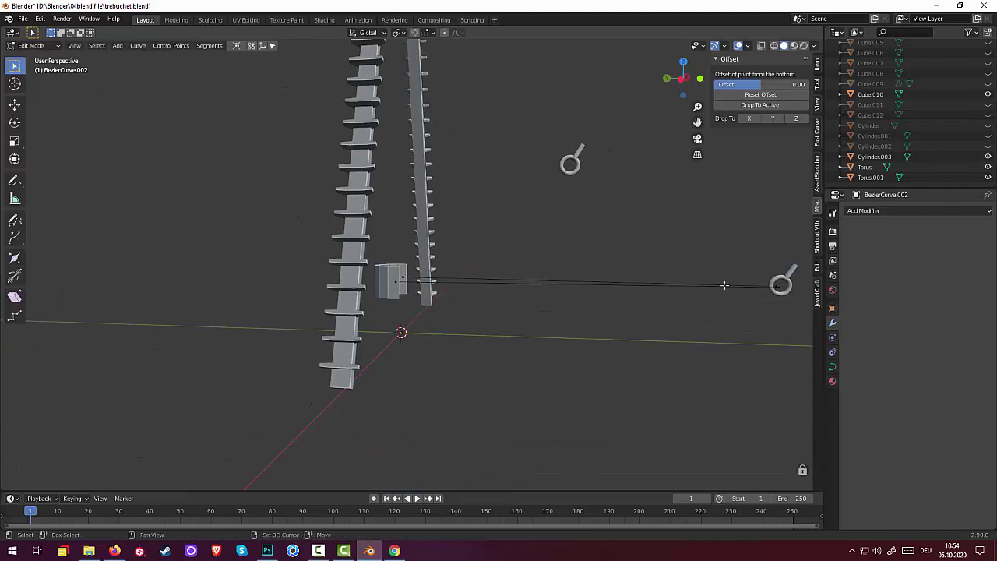
Select both rope ends and nudge them (-0.000493, 0.003263, 0.000823 m) inside the eyelet ring
shift+middle_drag(753, 299, 460, 278)
scroll(468, 310, up, 3)
scroll(467, 313, up, 2)
scroll(468, 314, up, 4)
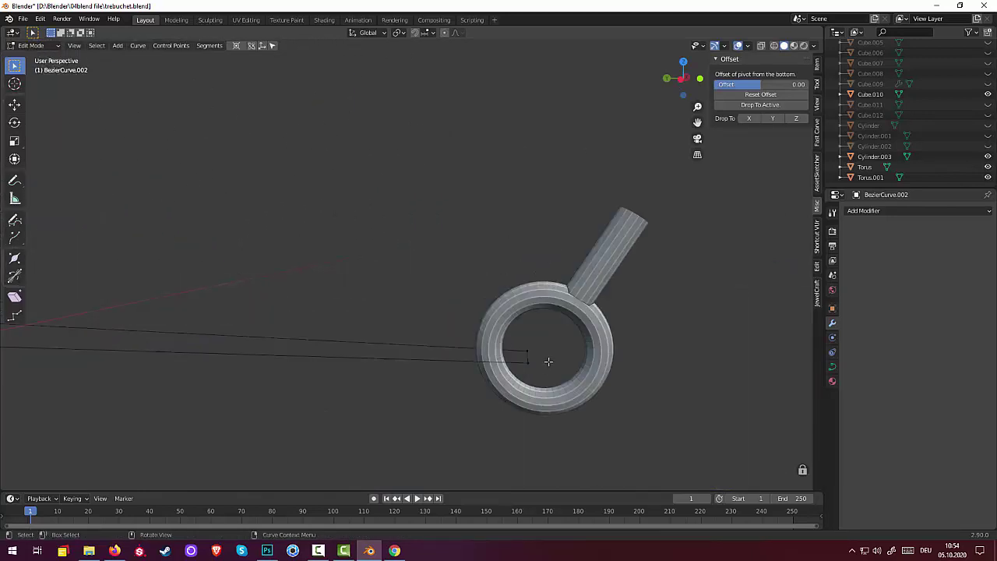
click(527, 352)
shift+click(527, 359)
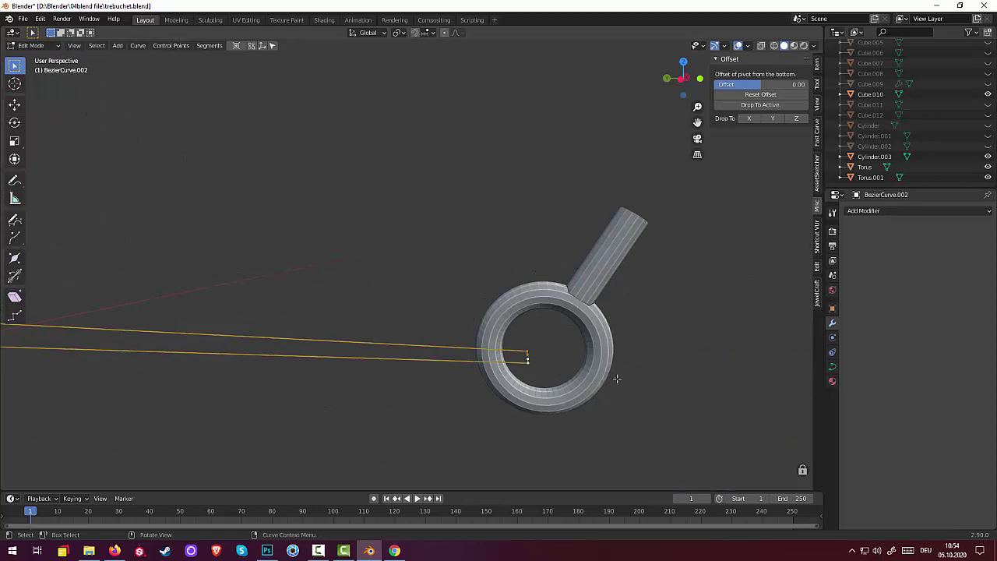
key(g)
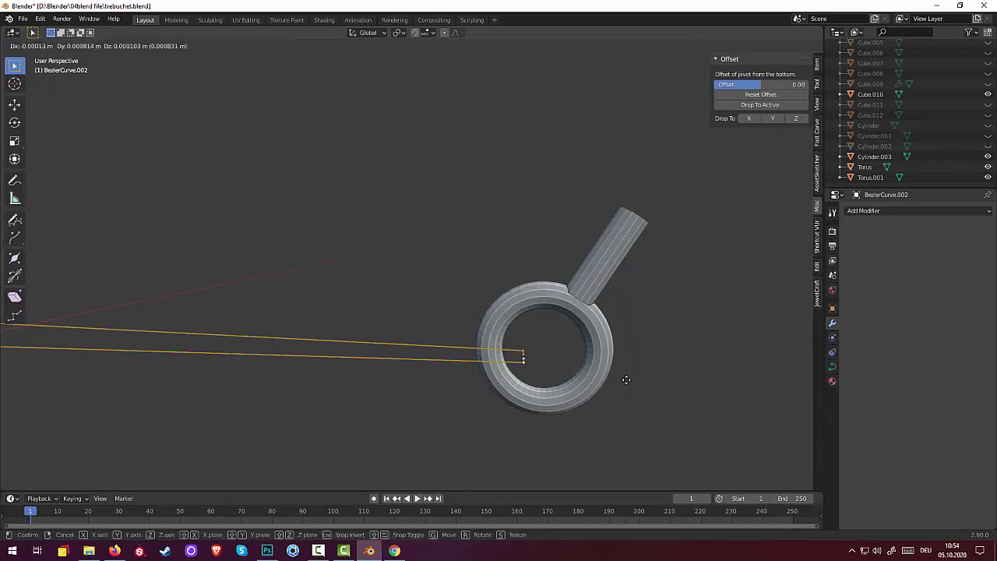
click(615, 377)
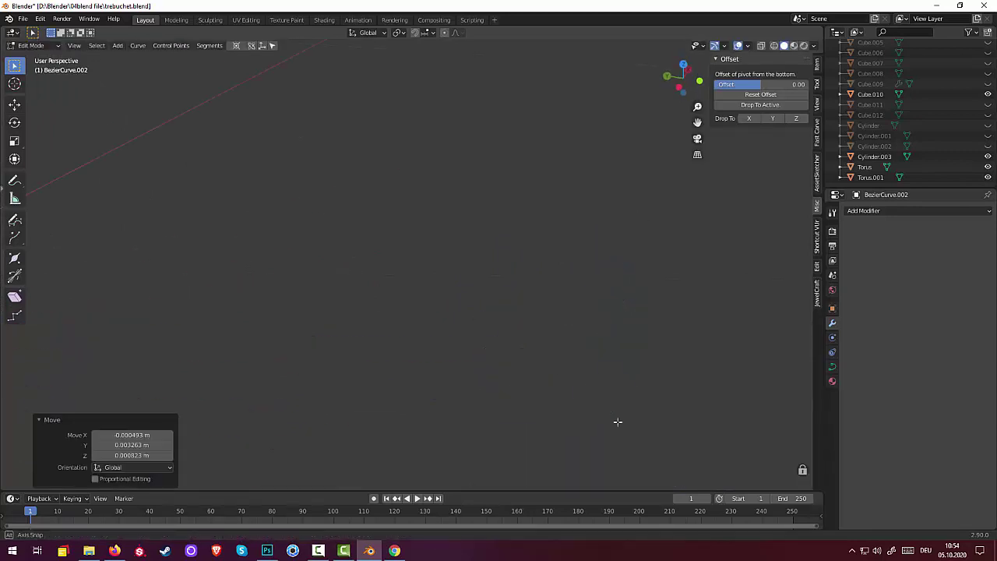
middle_drag(616, 374, 593, 383)
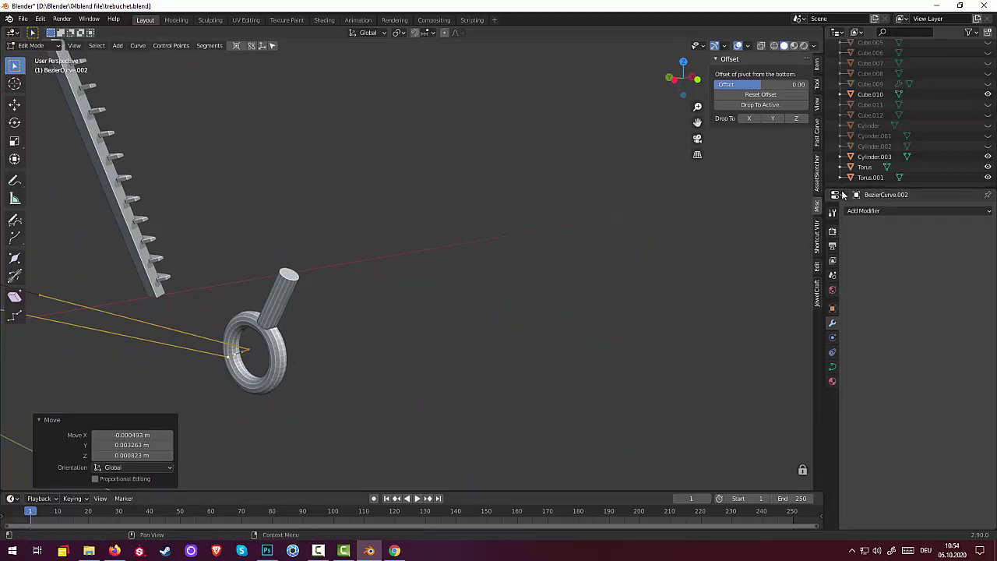
Give the rope curve a Geometry bevel of 0.003 m depth, then reduce it to 0.002 m
click(831, 367)
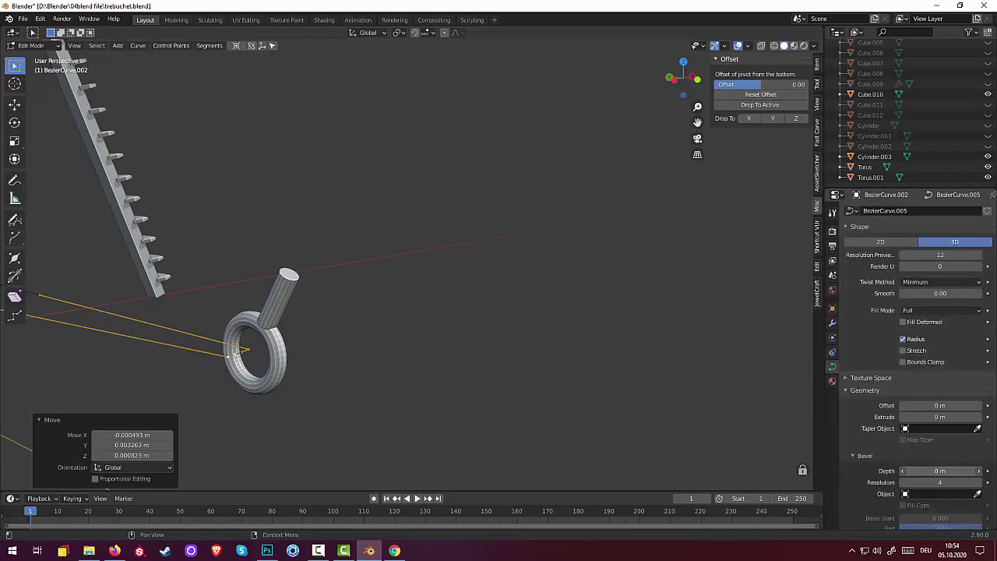
drag(940, 470, 935, 470)
click(979, 473)
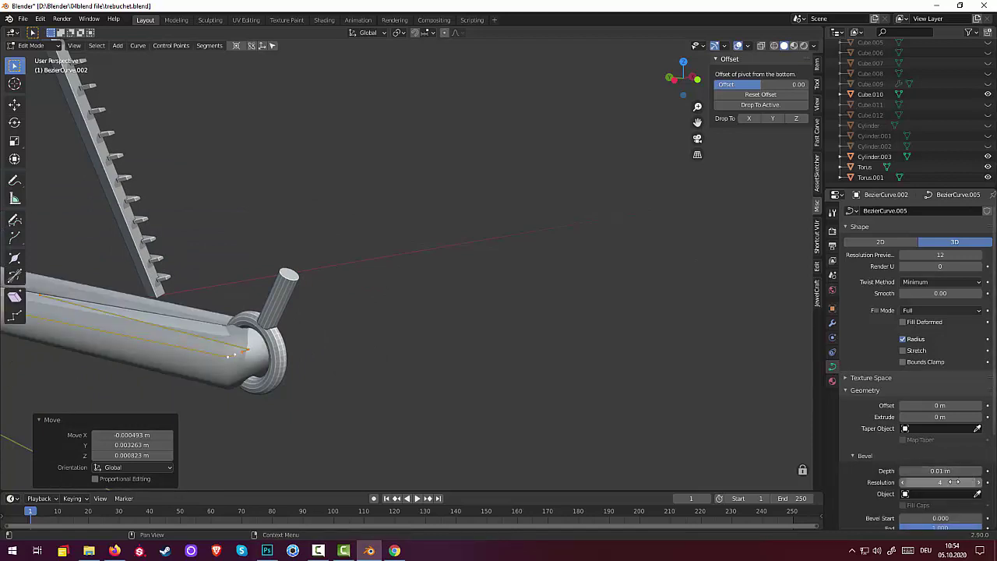
click(940, 471)
click(916, 471)
text(03)
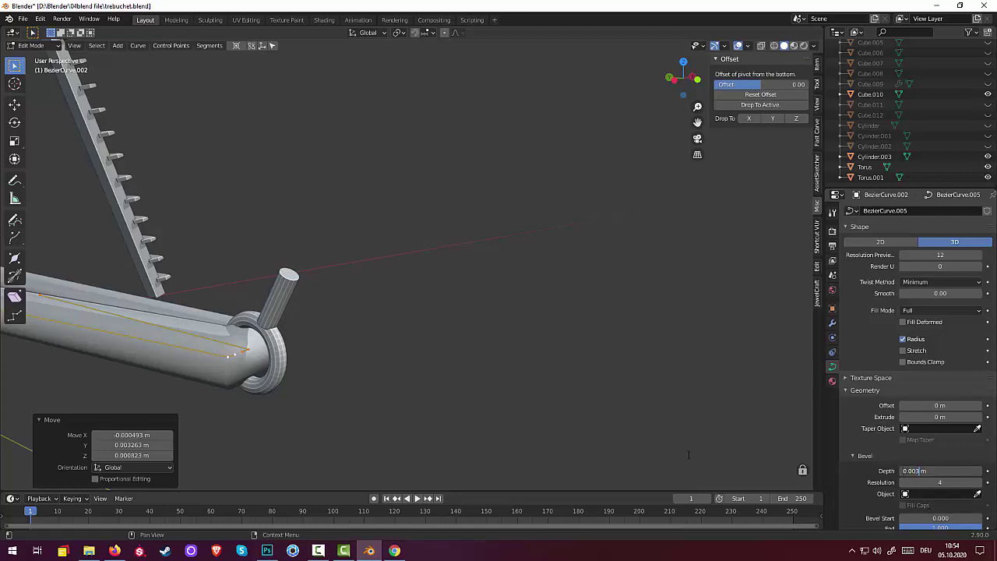
key(Return)
scroll(601, 403, down, 3)
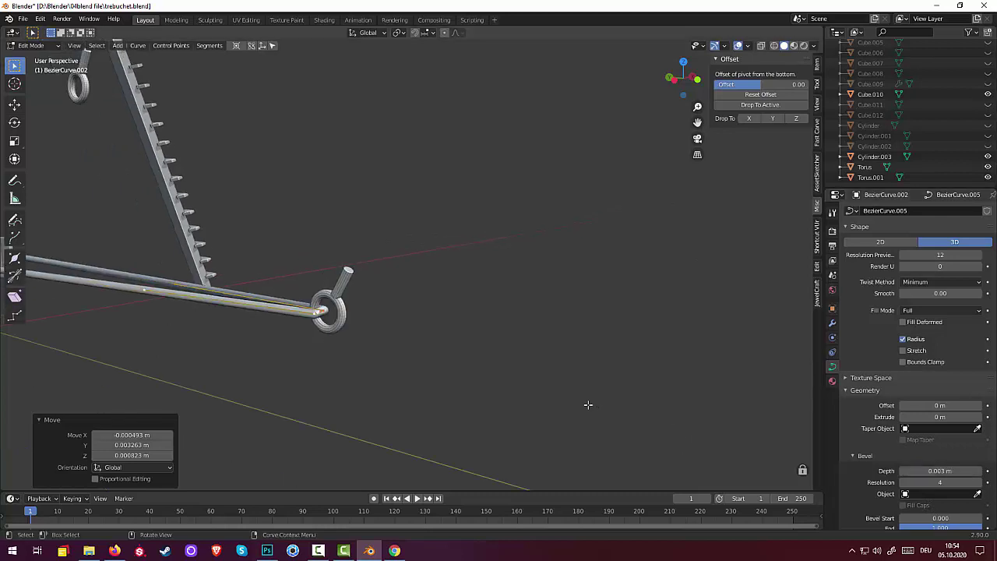
mouse_move(585, 405)
middle_down()
mouse_move(506, 366)
mouse_move(485, 408)
mouse_move(412, 347)
mouse_move(463, 372)
middle_up()
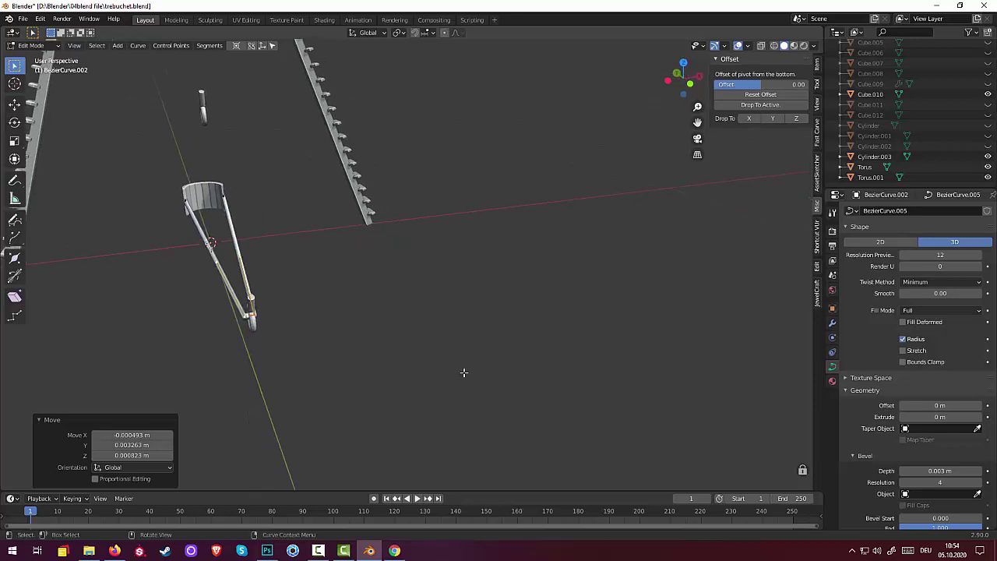
click(940, 470)
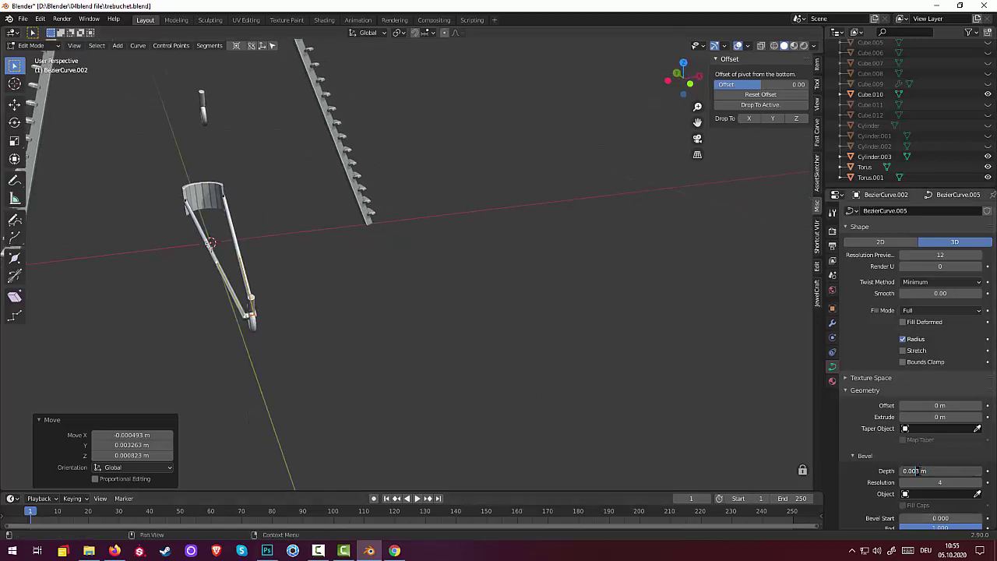
text(2)
key(Return)
mouse_move(667, 416)
middle_down()
mouse_move(552, 364)
mouse_move(603, 340)
mouse_move(638, 345)
mouse_move(658, 396)
mouse_move(639, 366)
mouse_move(612, 374)
mouse_move(491, 320)
mouse_move(524, 312)
mouse_move(512, 318)
middle_up()
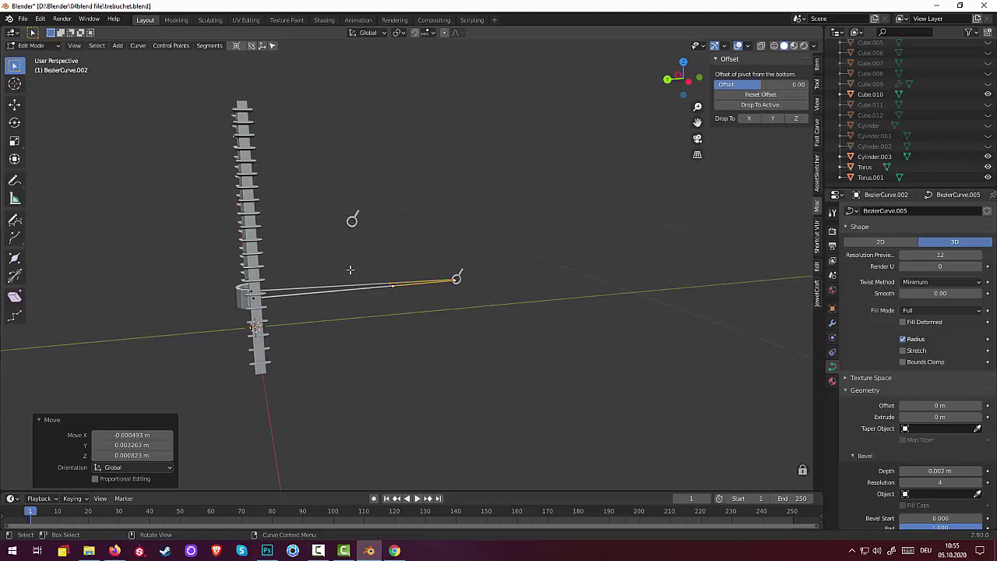
Return to Object Mode, duplicate the rope curve and raise the copy along Z
click(363, 335)
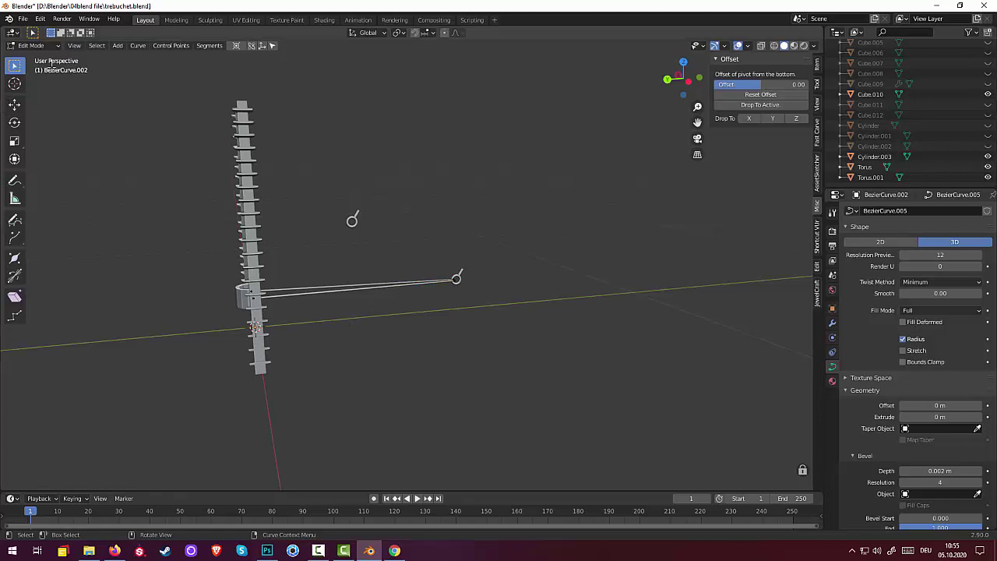
click(74, 46)
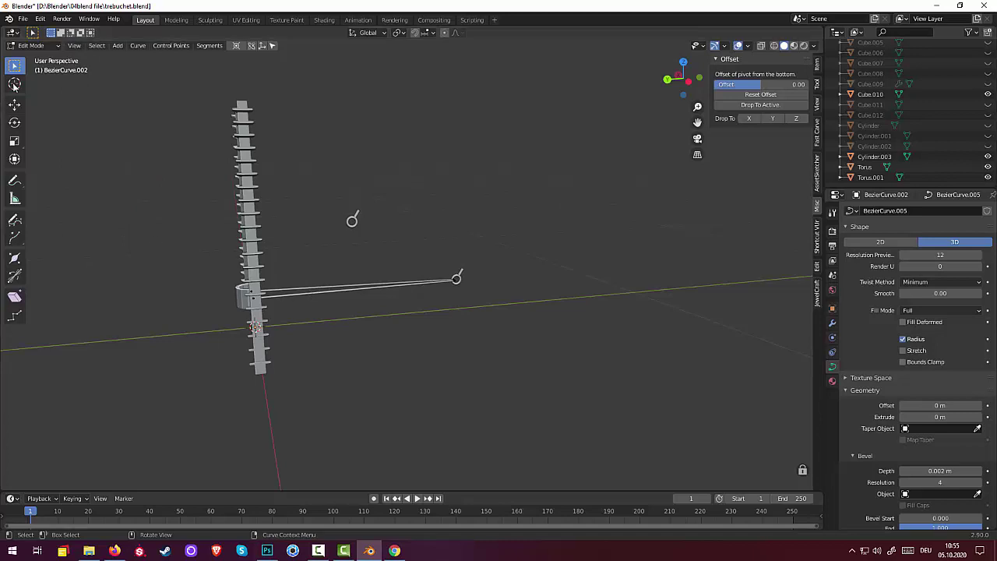
click(33, 46)
click(31, 57)
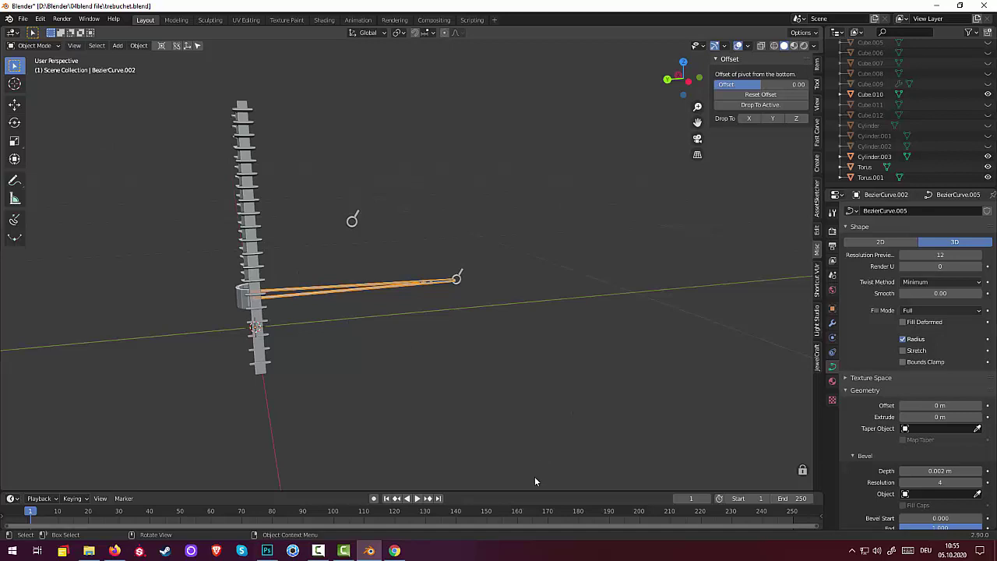
key(shift+d)
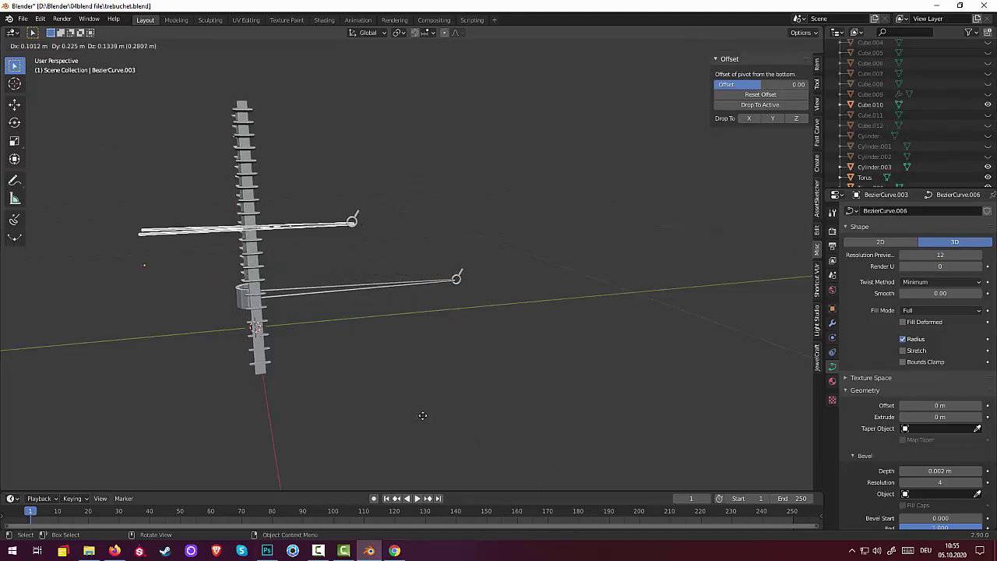
key(Escape)
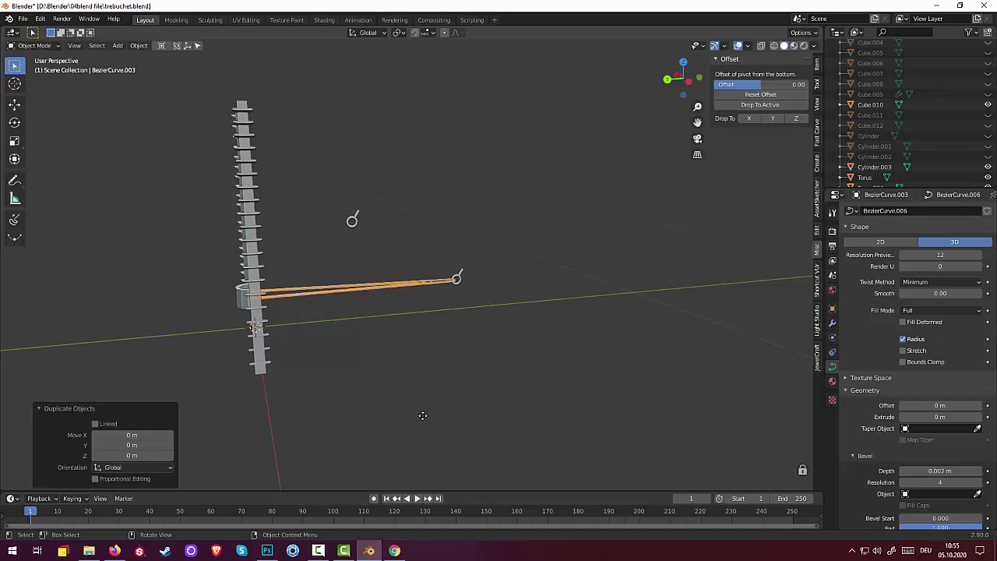
key(g)
key(z)
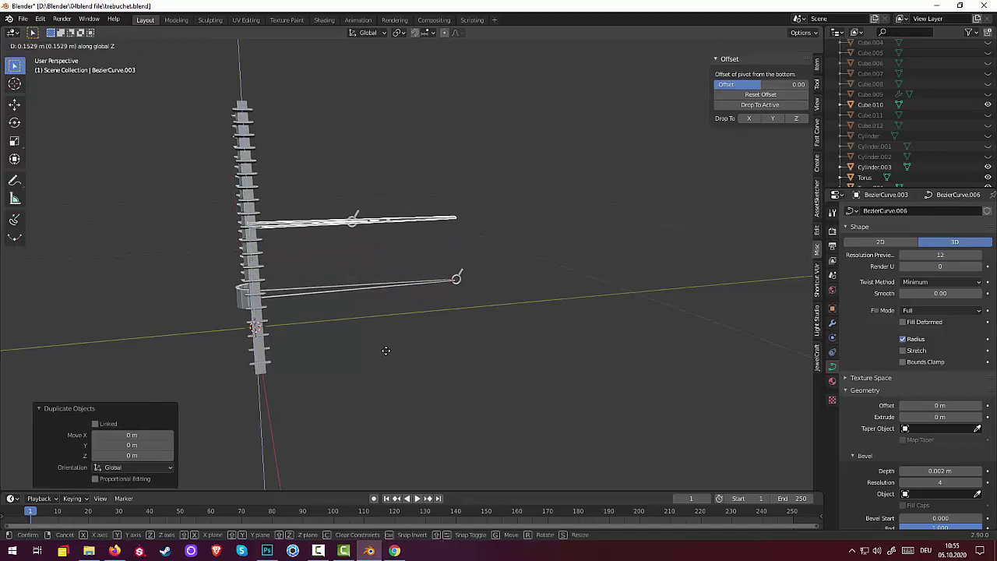
click(385, 351)
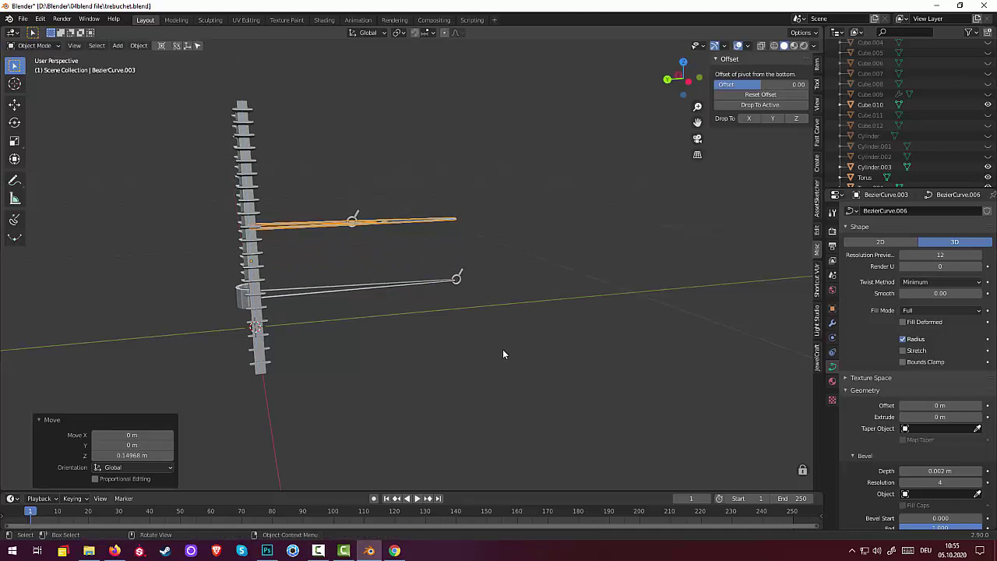
middle_drag(503, 355, 461, 348)
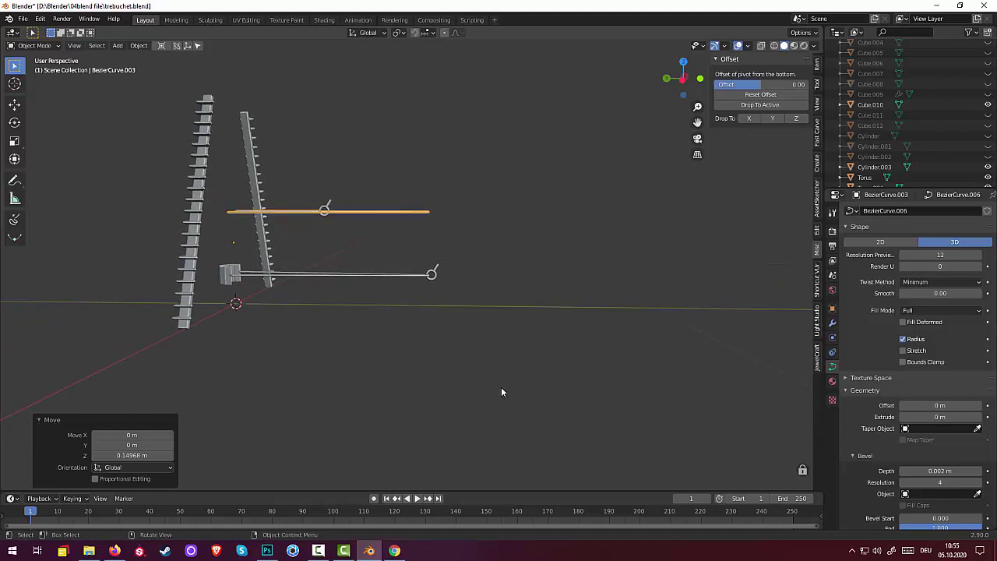
Shift the copied rope 0.25337 m along Y, parallel to the original
key(g)
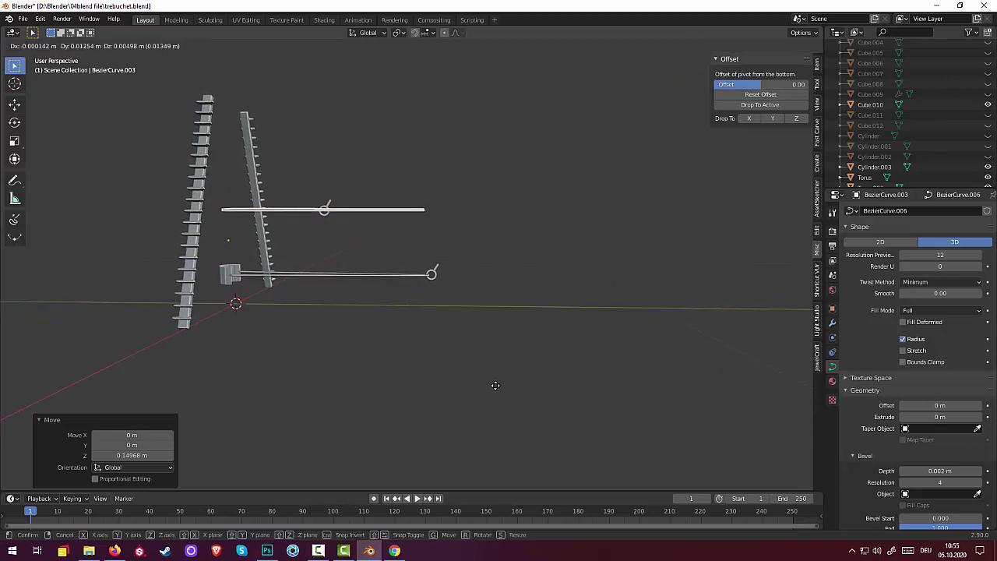
key(x)
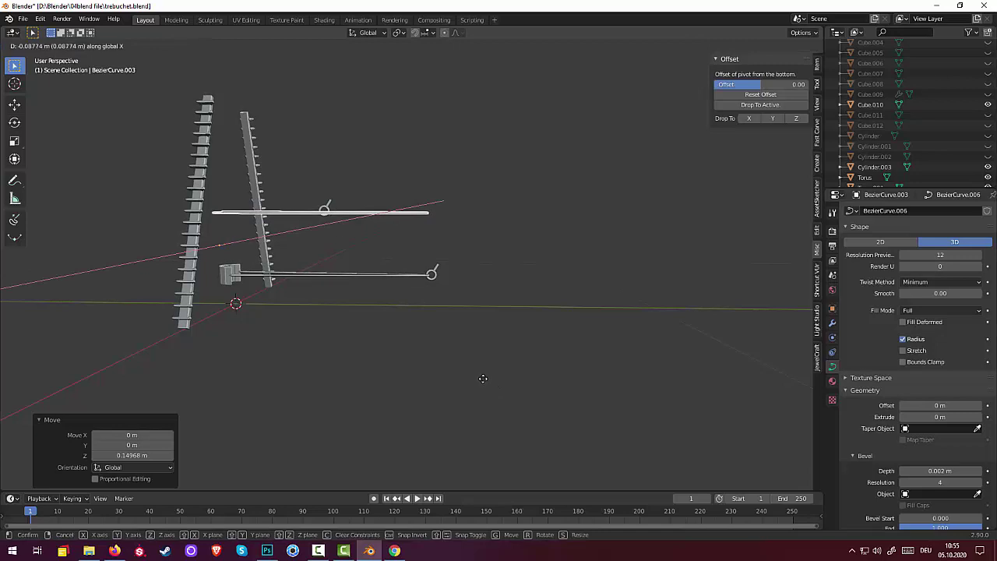
key(y)
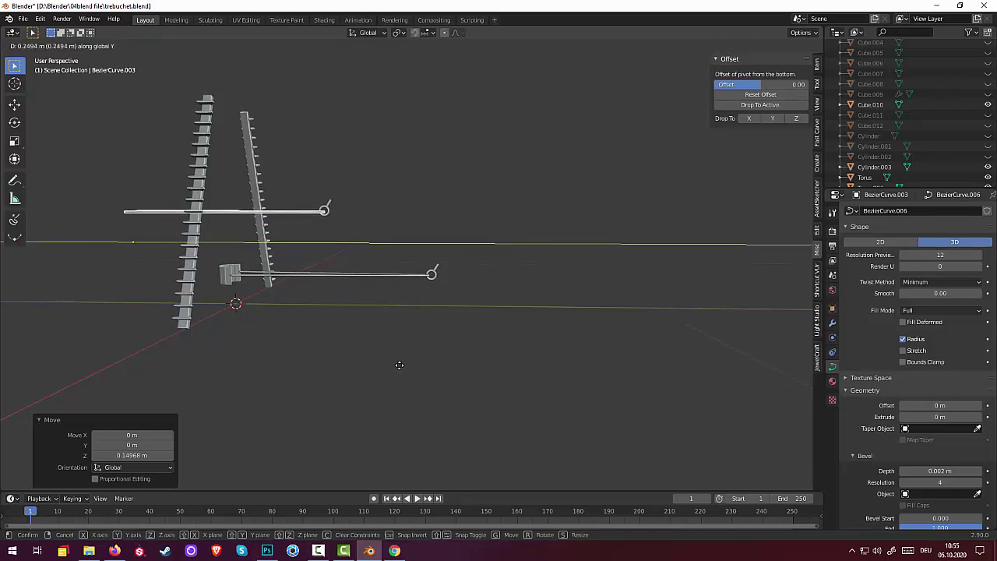
click(398, 366)
mouse_move(411, 364)
middle_down()
mouse_move(453, 388)
mouse_move(425, 357)
middle_up()
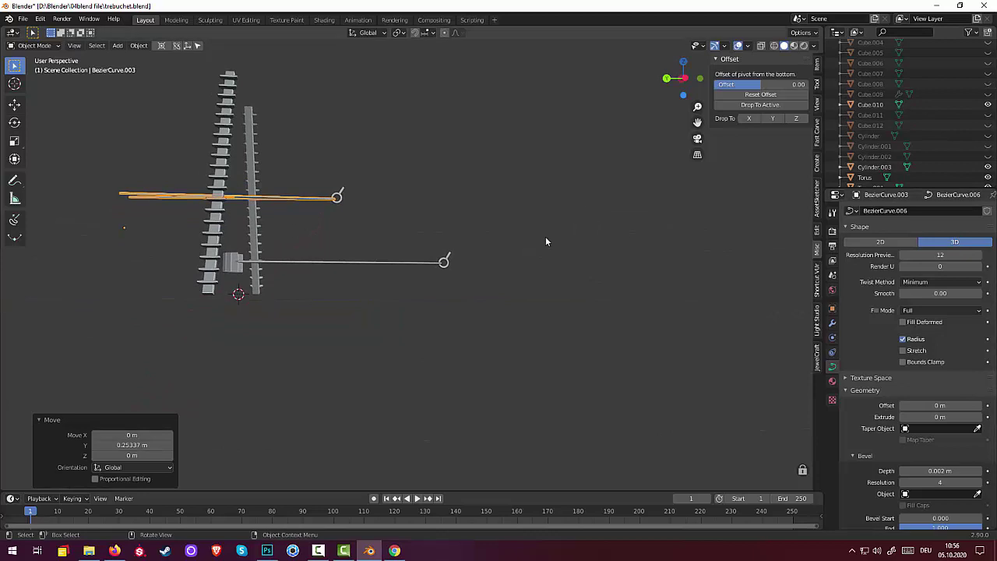
mouse_move(546, 236)
middle_down()
mouse_move(543, 270)
mouse_move(565, 330)
middle_up()
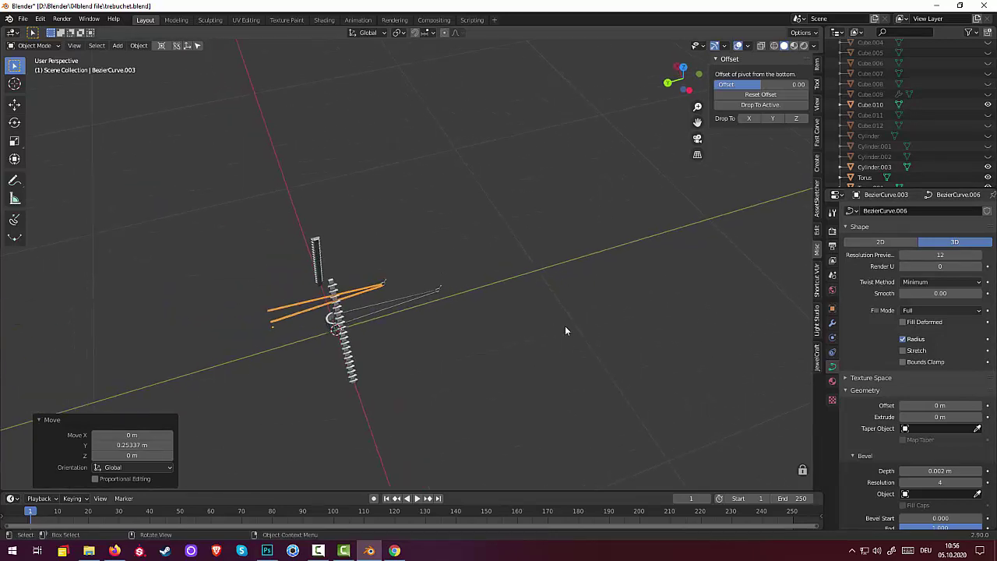
Unhide Cylinder.001, Cylinder.002, BezierCurve and the Camera
click(987, 157)
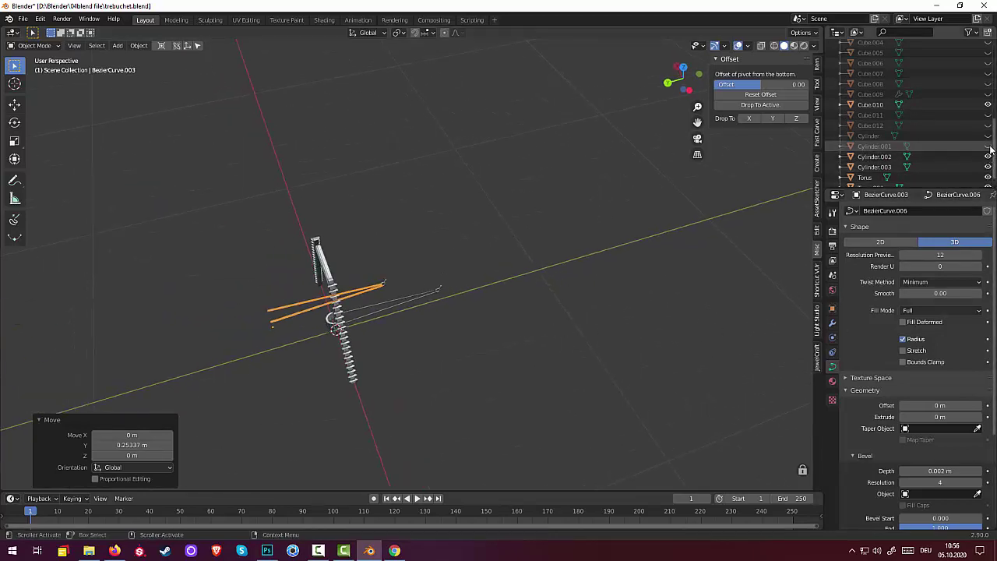
click(988, 146)
scroll(989, 98, up, 3)
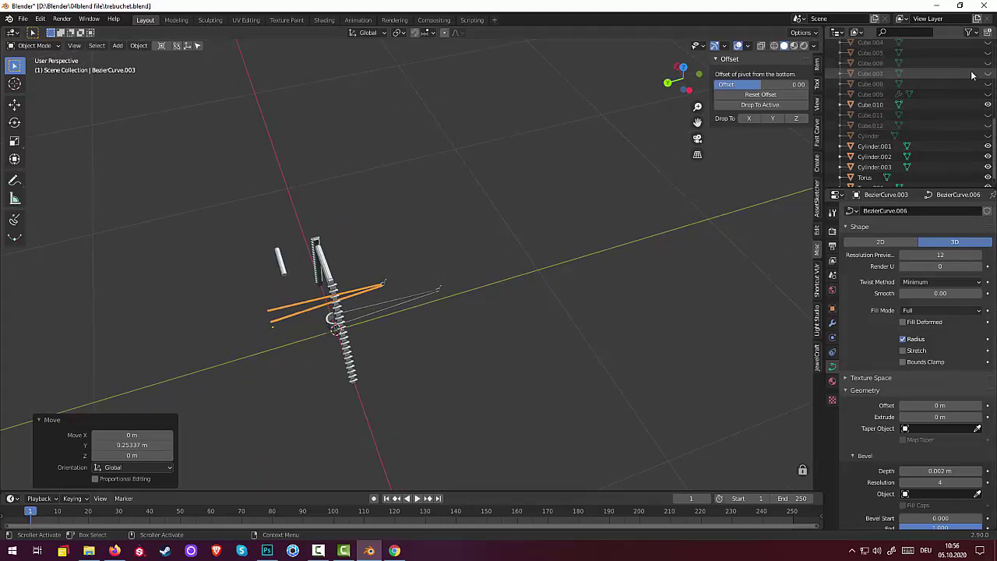
scroll(988, 85, up, 3)
scroll(988, 74, up, 4)
scroll(987, 66, up, 2)
click(987, 52)
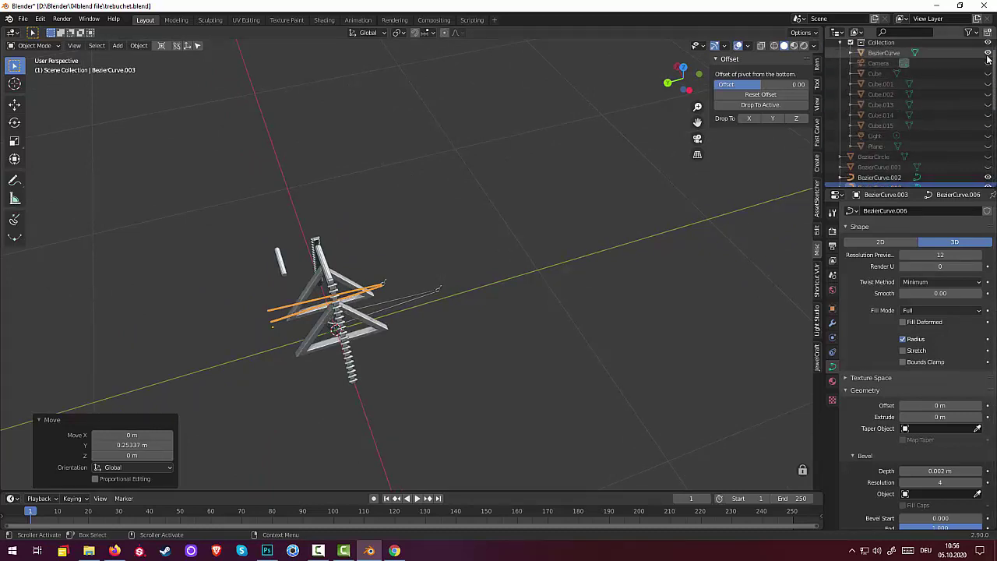
click(988, 62)
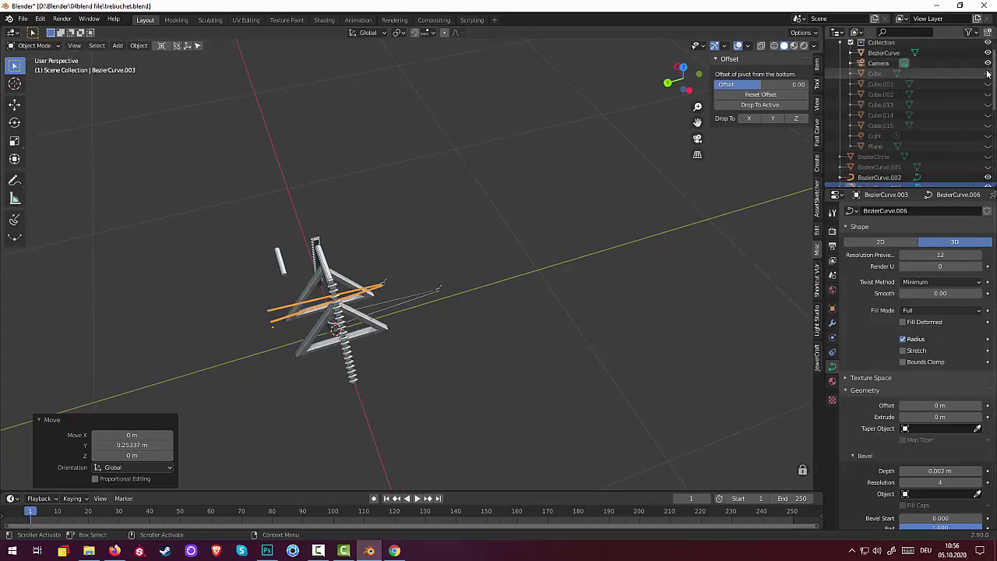
Unhide Cube, Cube.001, Cube.002, Cube.013–Cube.015, the Plane and the BezierCircle
click(987, 73)
click(987, 84)
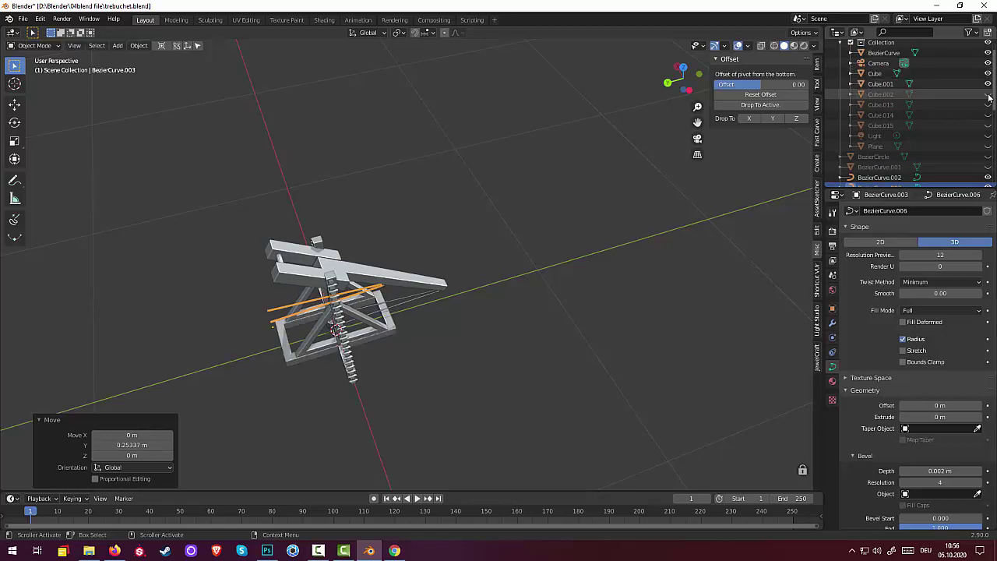
click(988, 94)
click(988, 105)
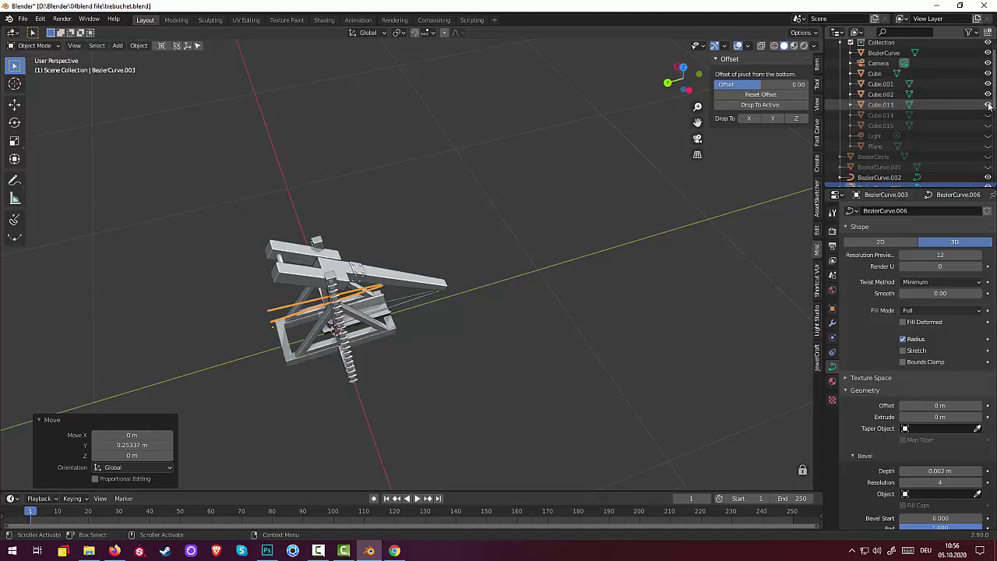
click(987, 115)
click(988, 125)
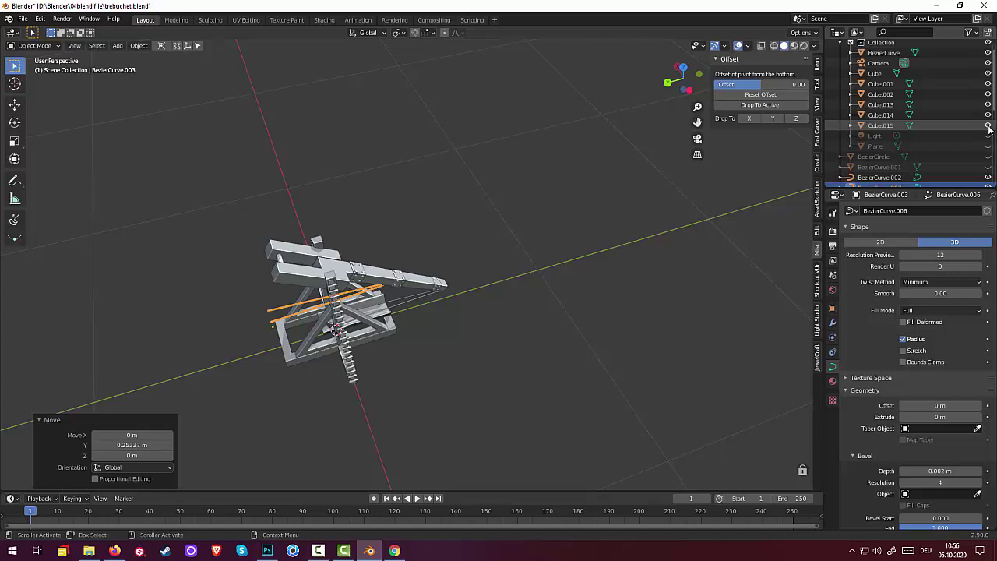
click(988, 146)
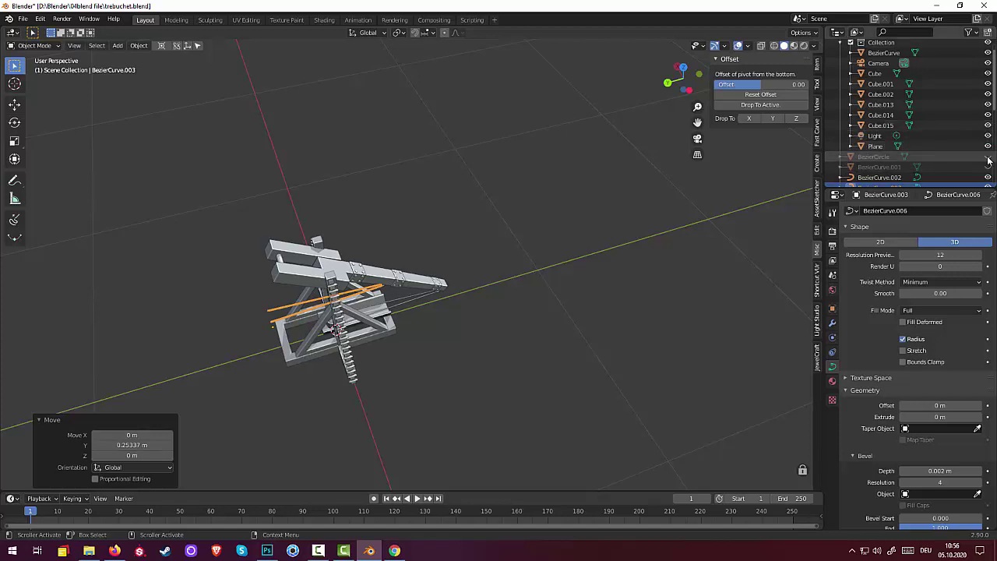
click(989, 157)
mouse_move(545, 243)
middle_down()
mouse_move(515, 244)
mouse_move(634, 230)
mouse_move(574, 260)
mouse_move(545, 246)
mouse_move(320, 304)
middle_up()
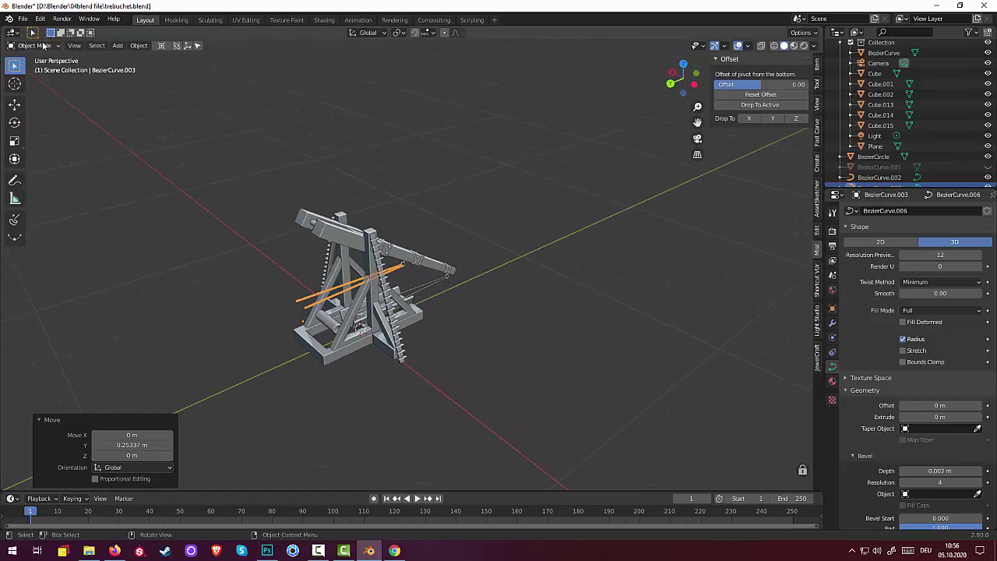
Put the rope curve in Edit Mode and move its selected point
click(35, 45)
click(35, 68)
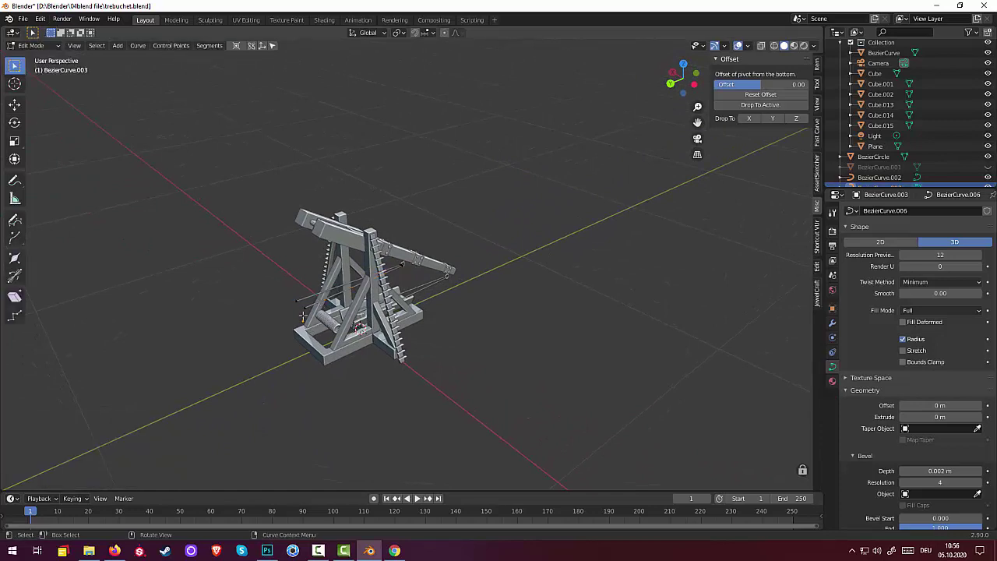
middle_drag(296, 304, 303, 290)
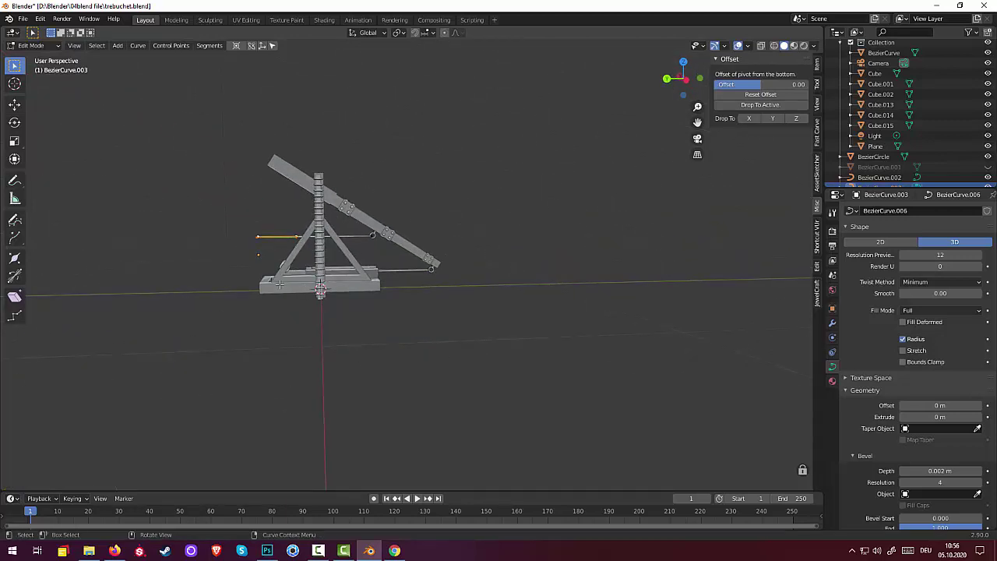
key(g)
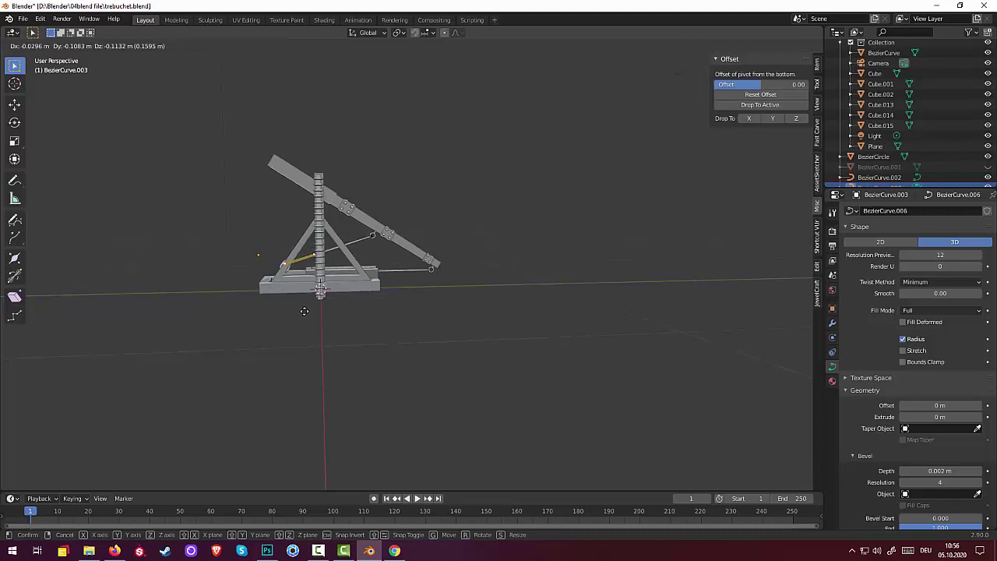
click(304, 311)
From a front view, move the rope point down next to the winch drum
middle_drag(304, 311, 393, 329)
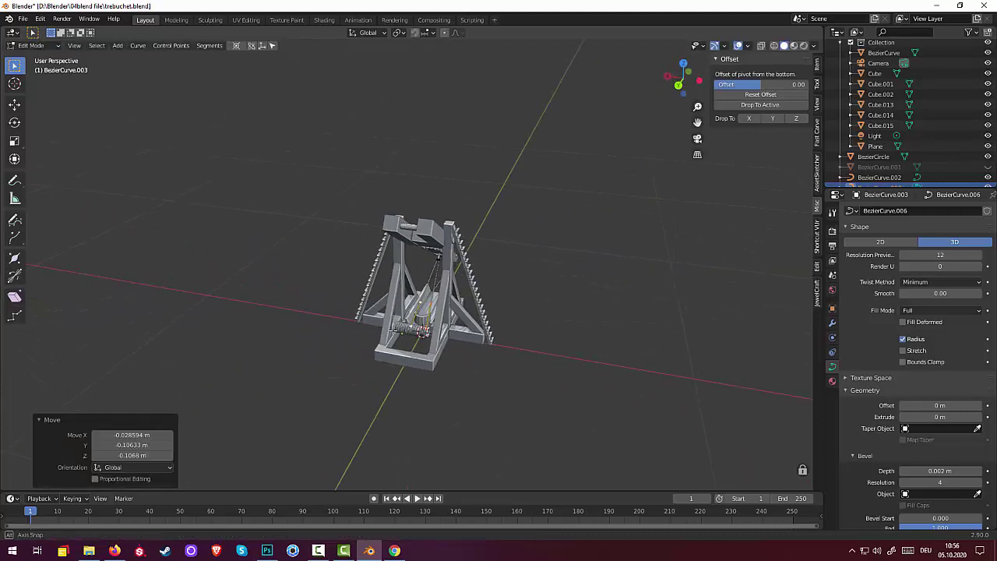
scroll(393, 329, up, 2)
scroll(409, 347, up, 2)
scroll(427, 368, up, 2)
scroll(514, 372, up, 2)
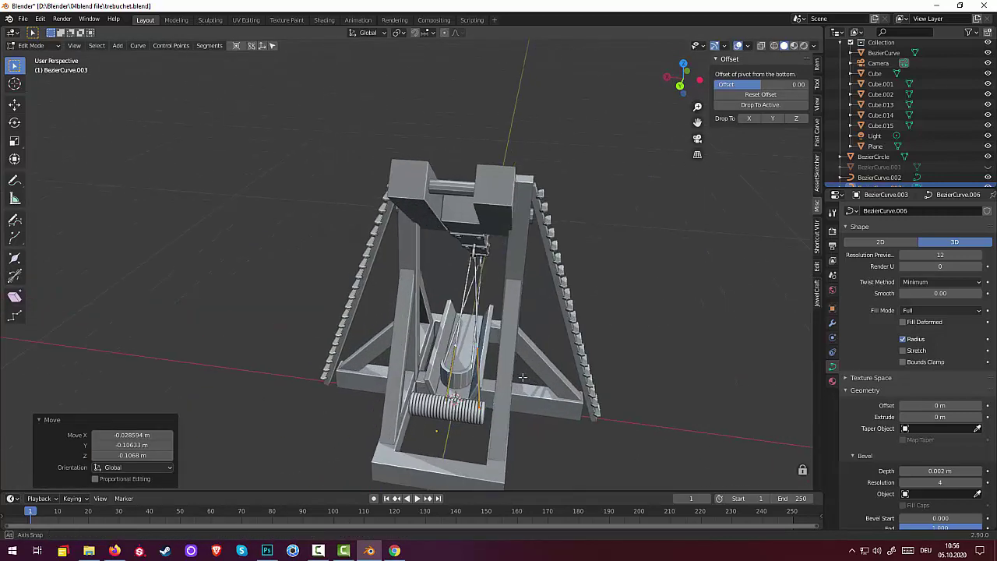
middle_drag(522, 377, 525, 392)
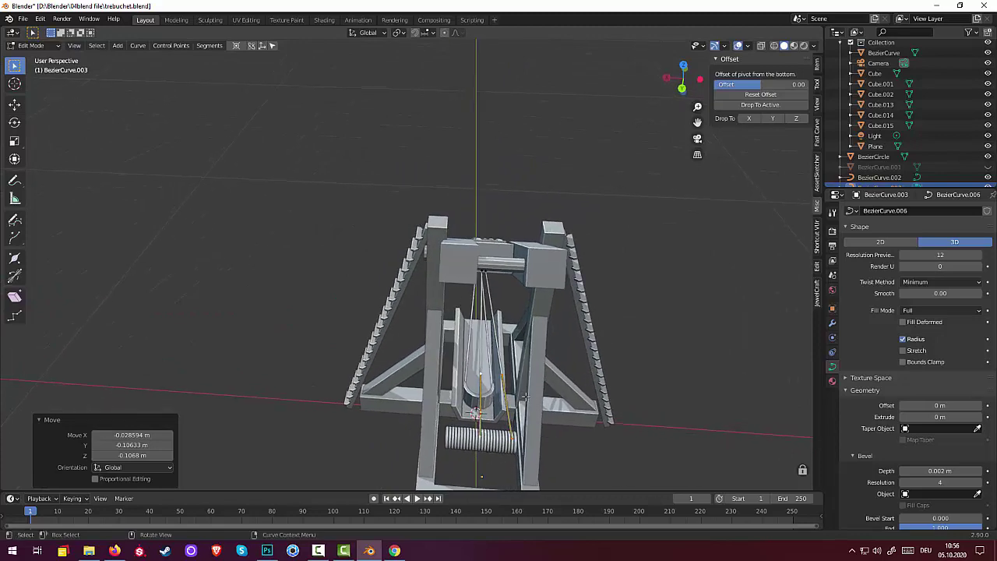
key(g)
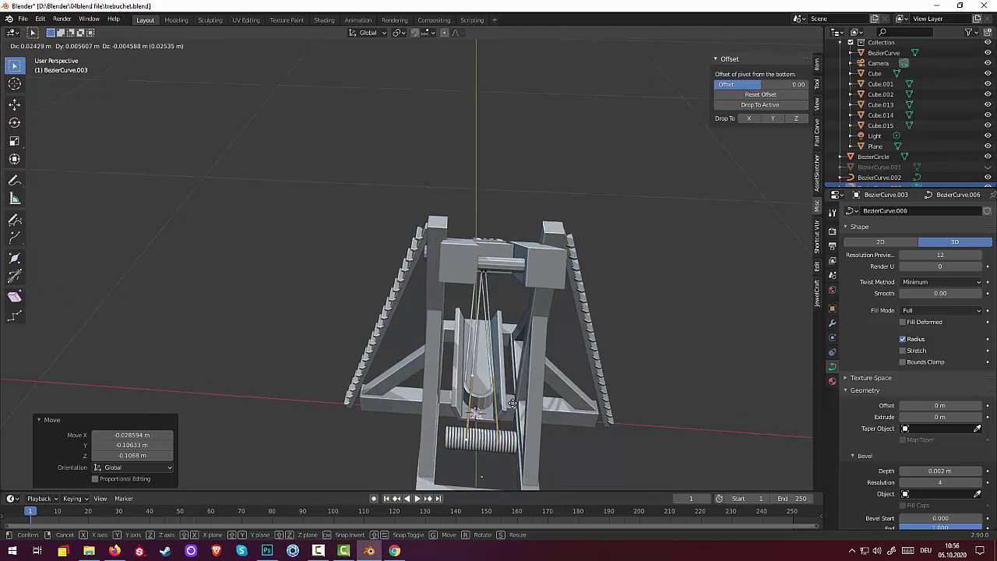
click(512, 401)
Deselect the rope points and select the point nearest the drum
middle_drag(513, 402, 440, 387)
click(464, 413)
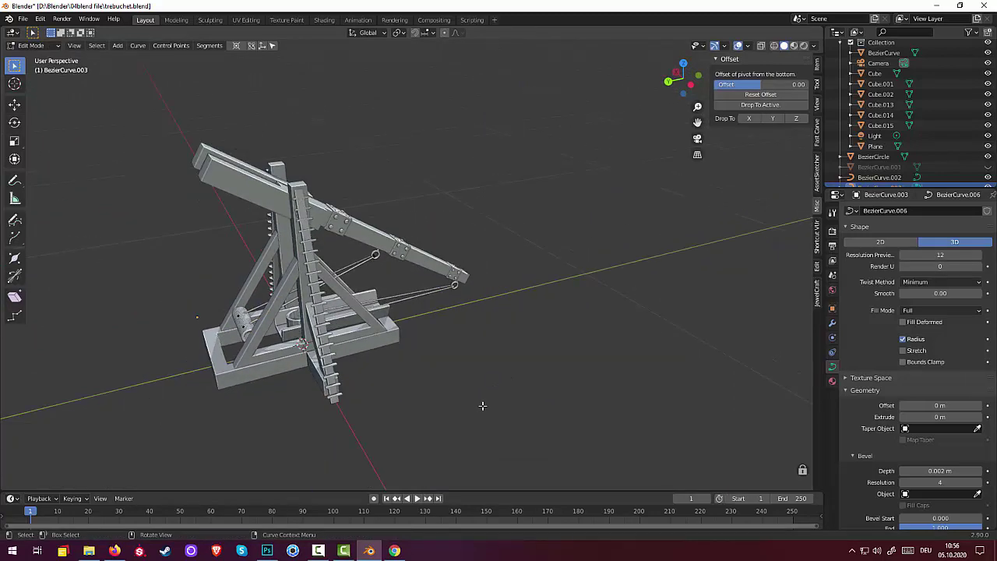
middle_drag(482, 404, 481, 392)
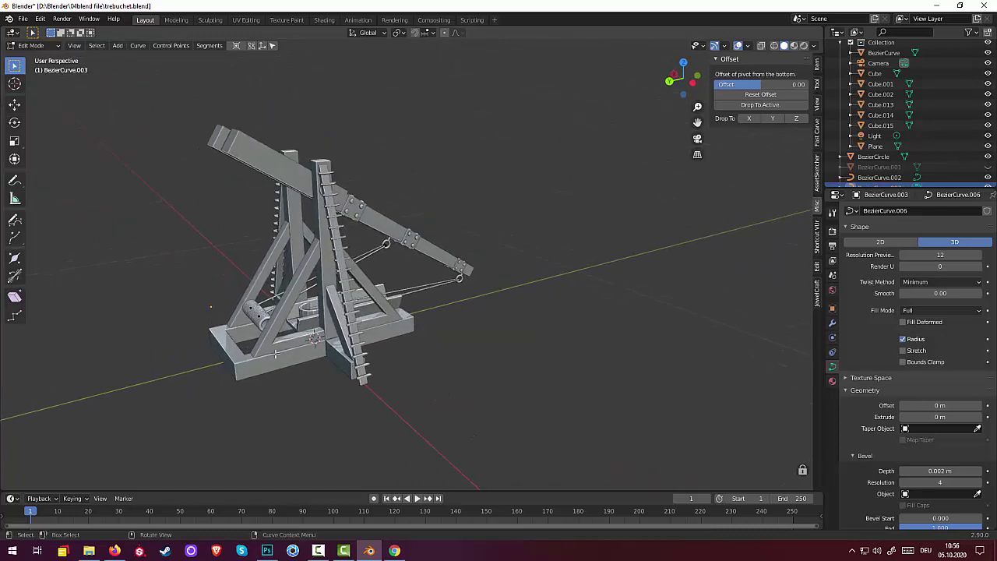
shift+click(250, 308)
Scale the selected rope points by 1.834 along X so the rope spans the drum
key(s)
key(x)
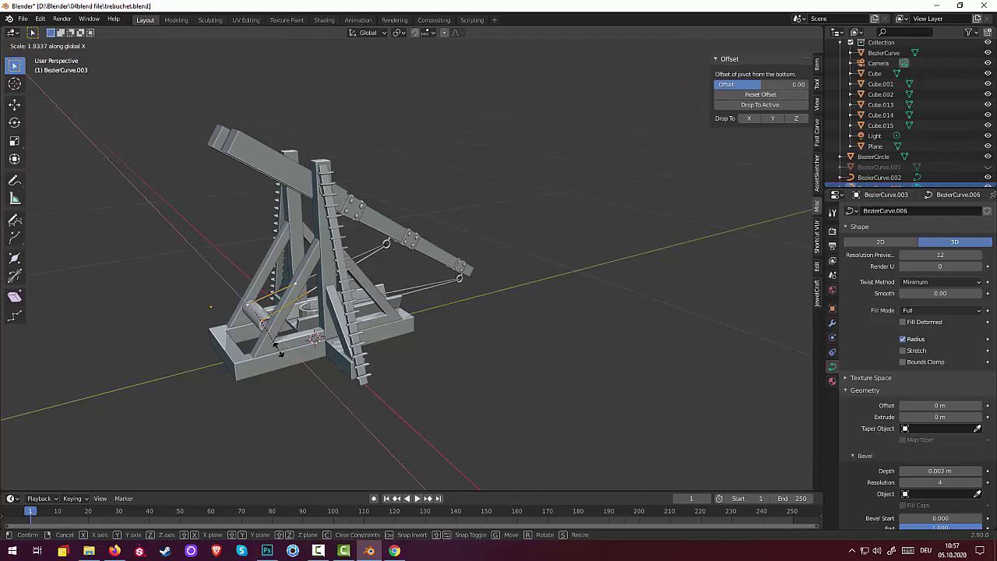
click(279, 352)
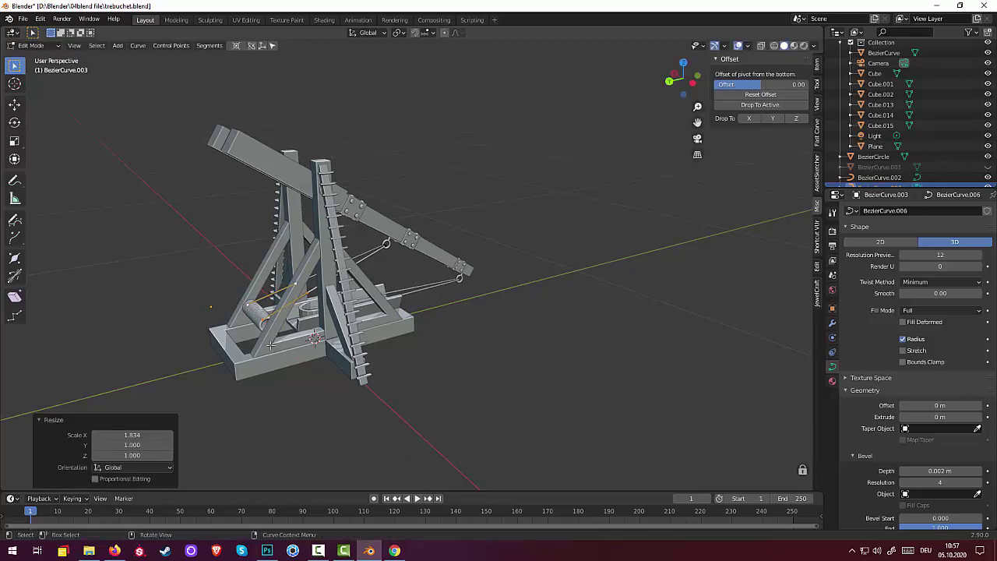
key(g)
key(z)
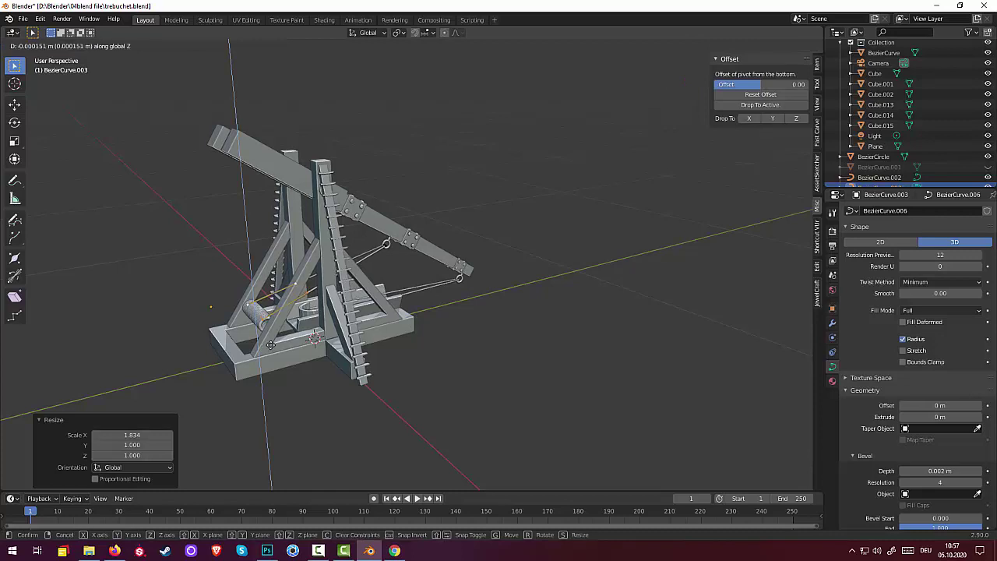
right_click(271, 344)
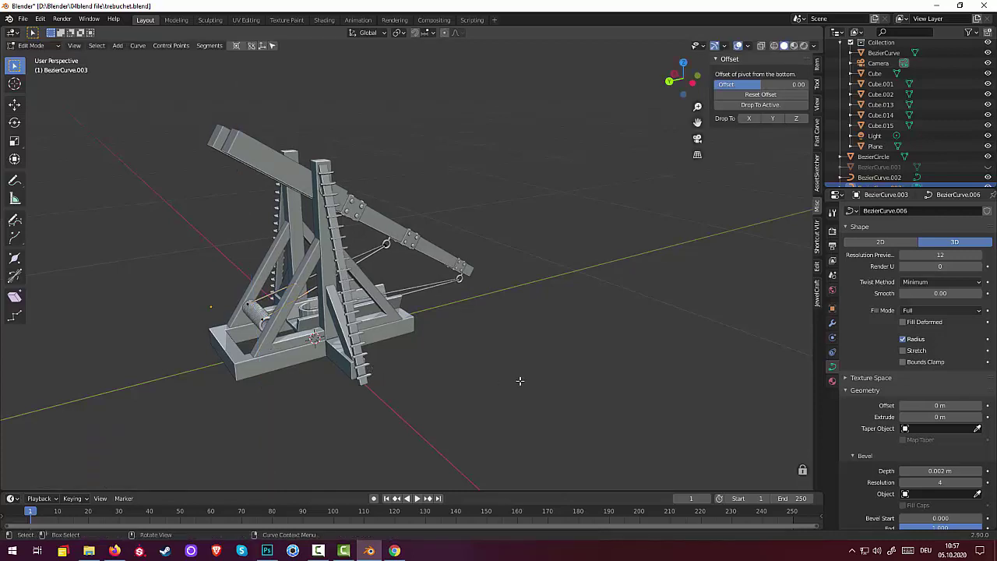
middle_drag(519, 380, 523, 383)
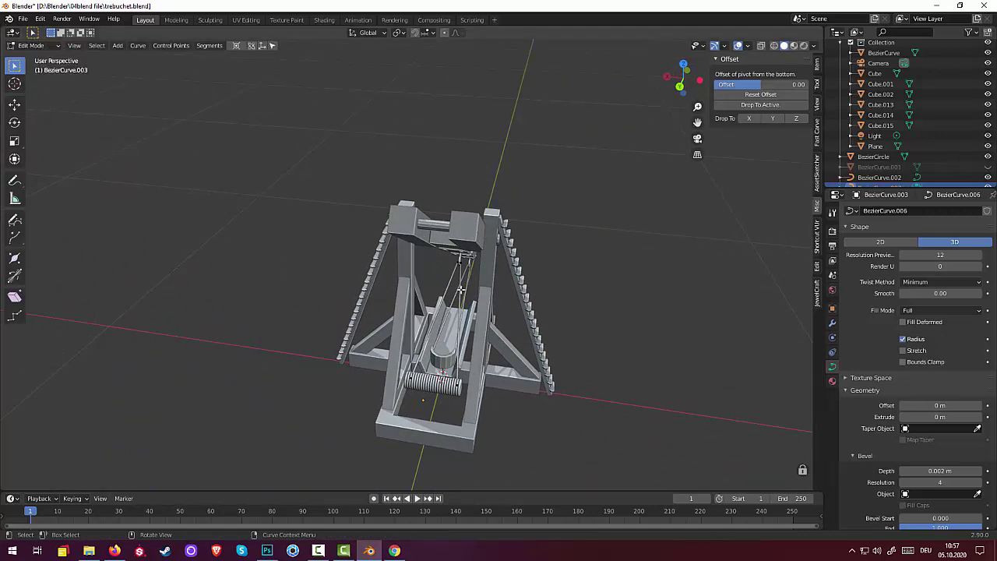
Back in Object Mode, set BezierCurve.003's bevel depth to 0.003 m
click(31, 46)
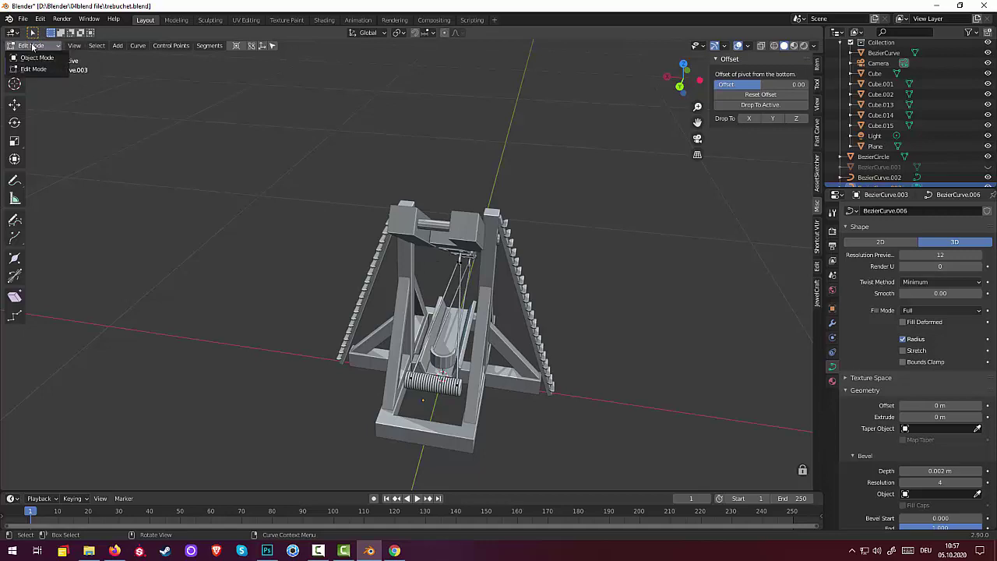
click(36, 58)
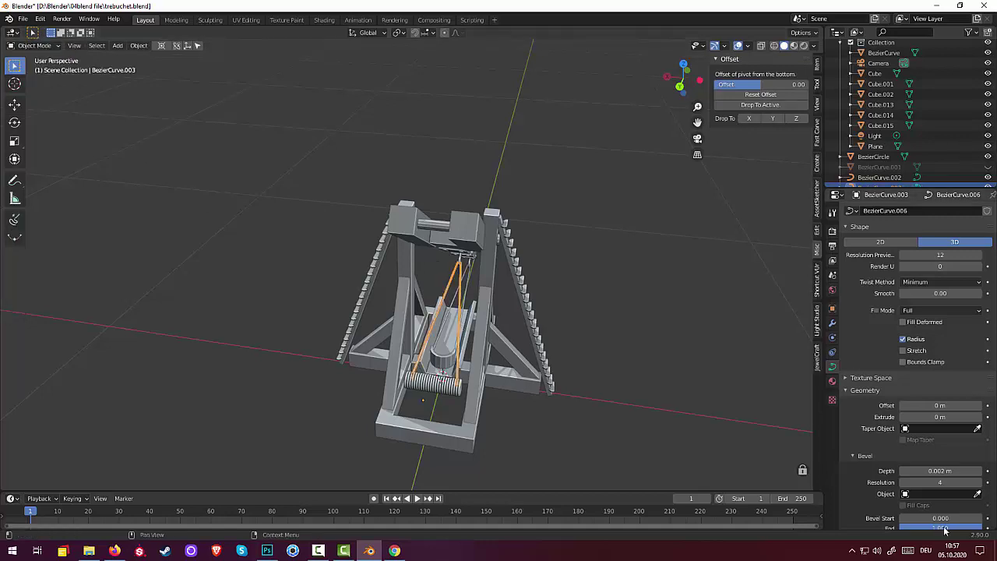
click(944, 472)
double_click(919, 471)
text(3)
key(Return)
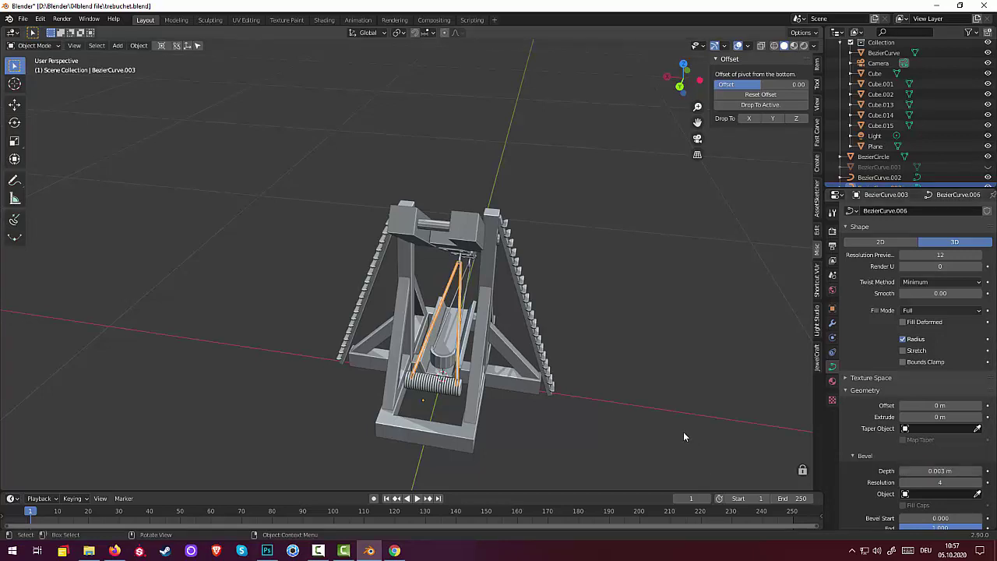
click(678, 432)
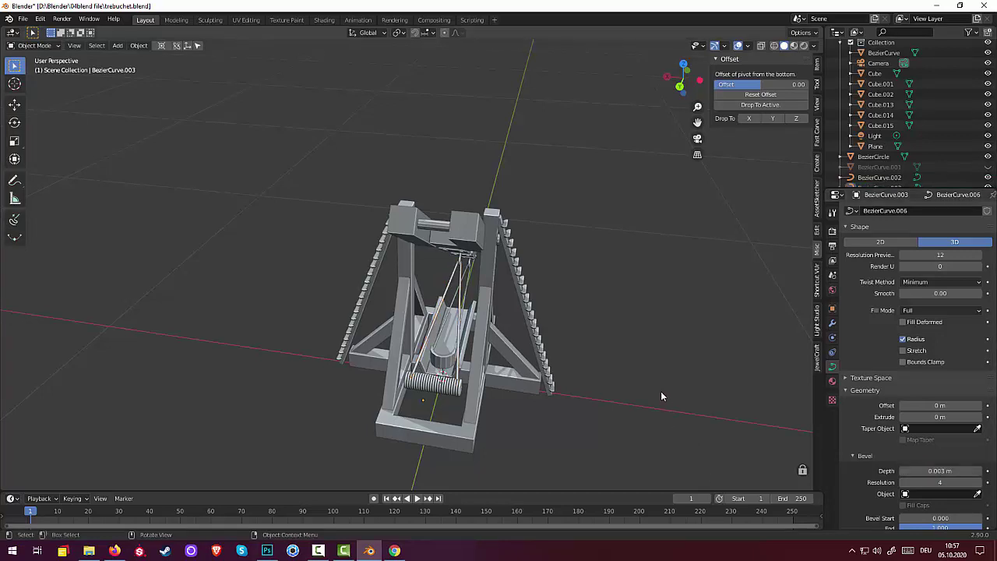
middle_drag(662, 396, 445, 326)
Change BezierCurve.002's bevel depth from 0.012 m to 0.003 m
click(427, 294)
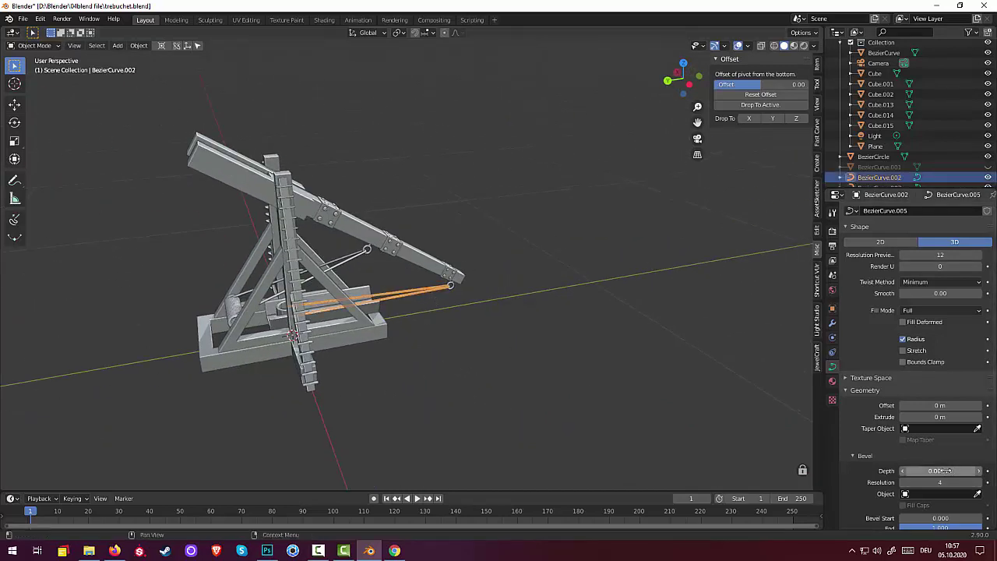
drag(945, 470, 980, 472)
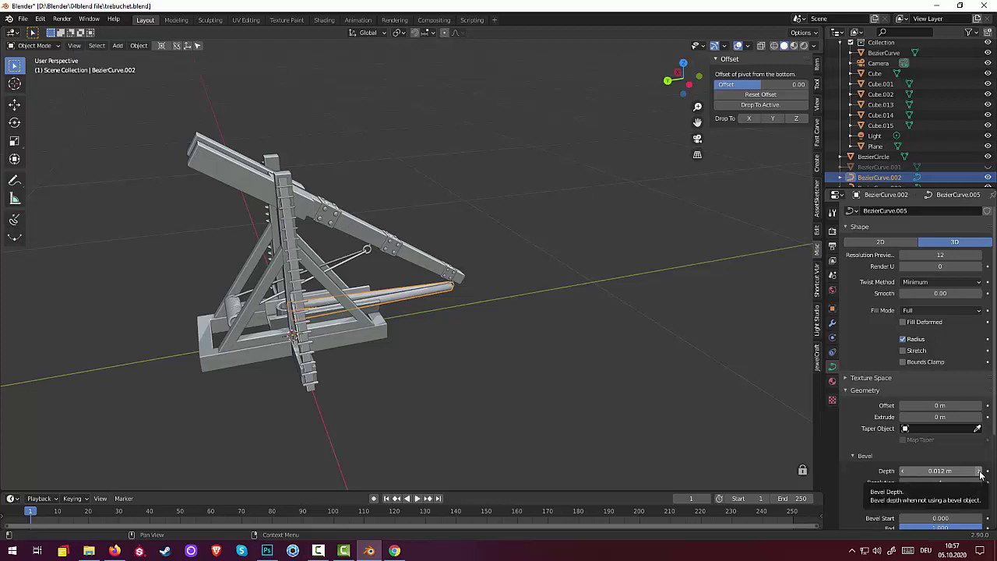
click(926, 470)
text(03)
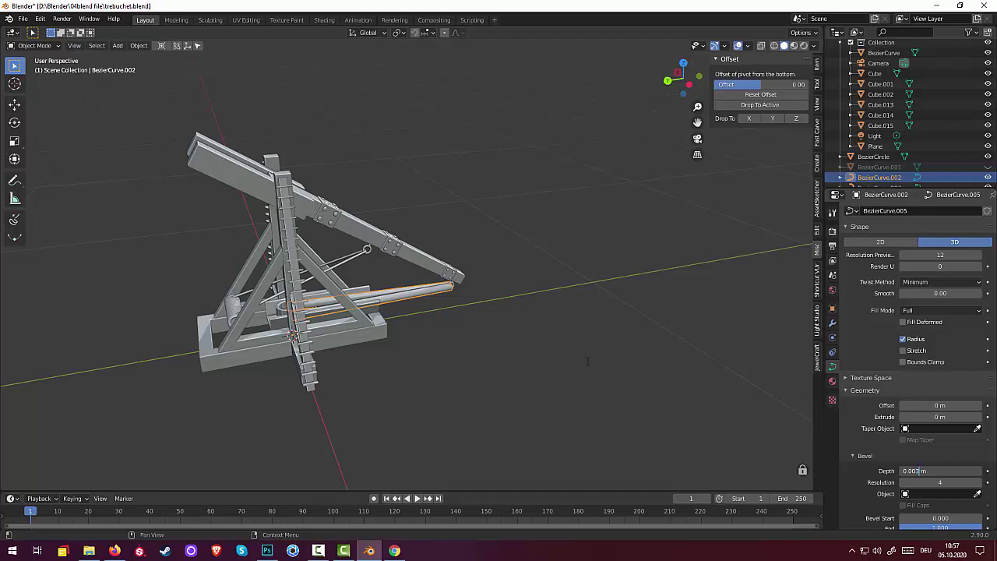
key(Return)
click(564, 363)
mouse_move(572, 366)
middle_down()
mouse_move(349, 352)
mouse_move(437, 371)
mouse_move(543, 376)
mouse_move(557, 408)
mouse_move(487, 402)
mouse_move(315, 218)
middle_up()
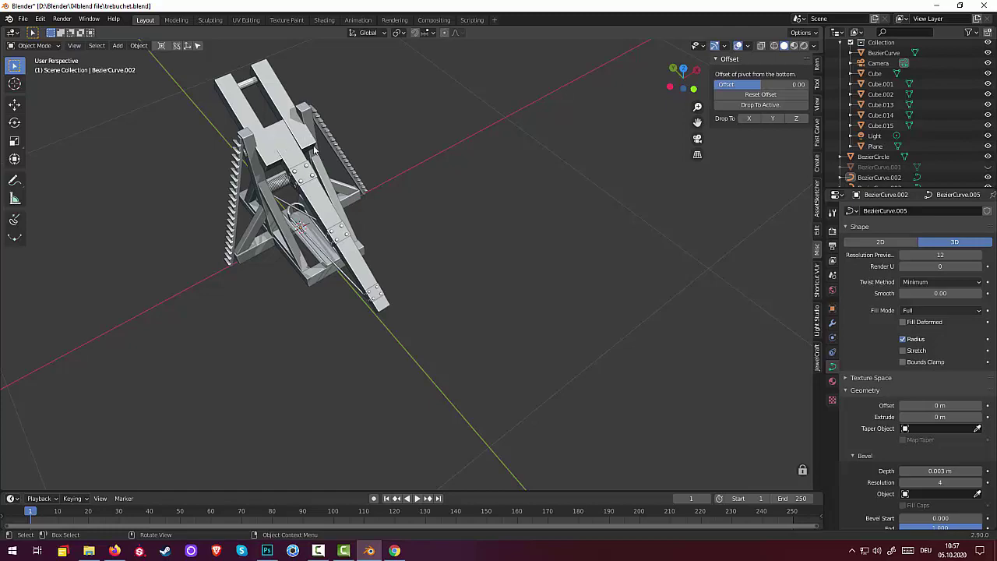
Orbit around the trebuchet and select the upper arm beam, Cube
mouse_move(358, 182)
middle_down()
mouse_move(307, 141)
mouse_move(321, 115)
mouse_move(379, 115)
mouse_move(414, 129)
mouse_move(405, 187)
middle_up()
click(319, 552)
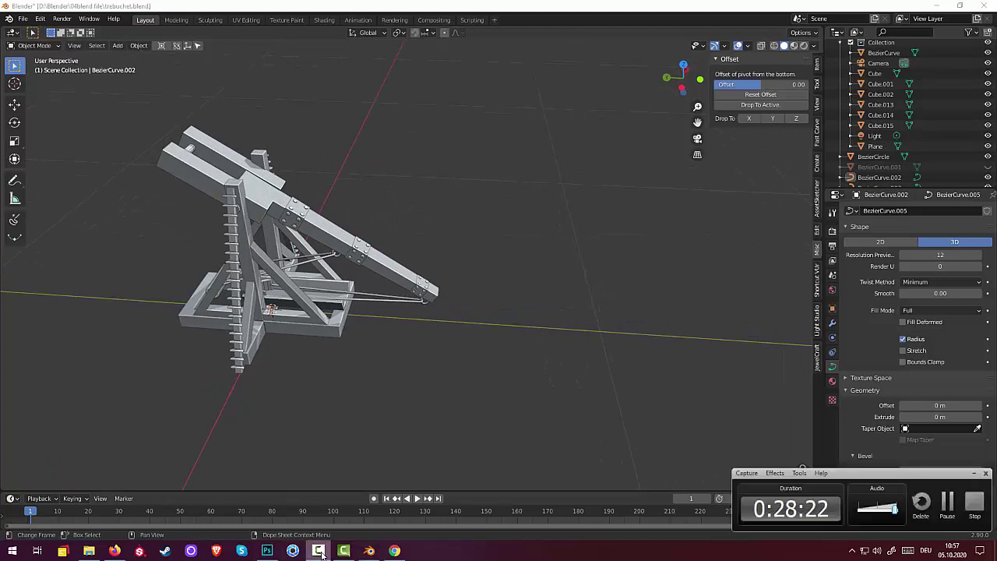
click(318, 552)
mouse_move(323, 473)
middle_down()
mouse_move(341, 394)
mouse_move(309, 402)
mouse_move(416, 231)
mouse_move(382, 208)
mouse_move(374, 173)
mouse_move(474, 147)
mouse_move(475, 176)
mouse_move(460, 153)
mouse_move(434, 185)
mouse_move(328, 198)
middle_up()
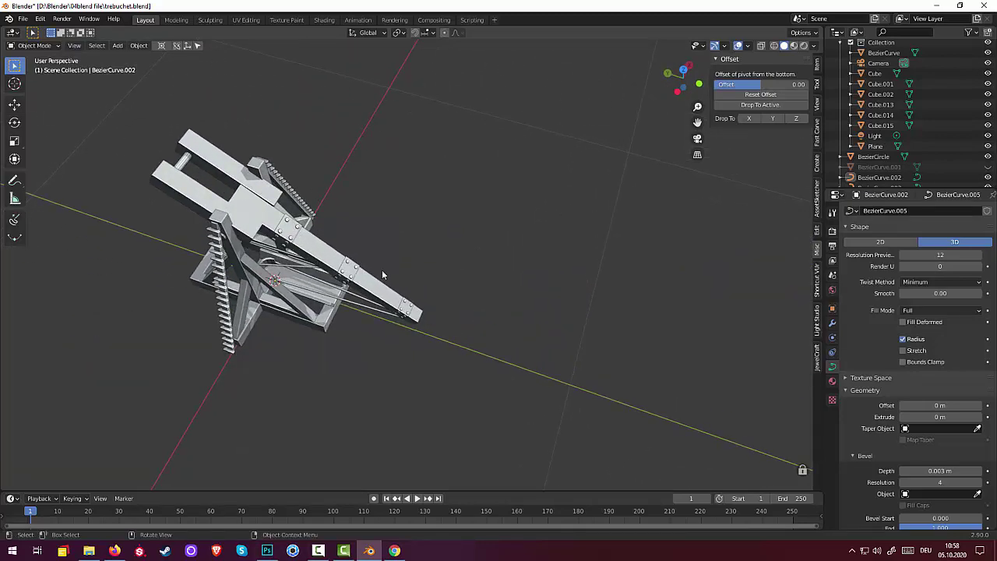
mouse_move(382, 274)
middle_down()
mouse_move(400, 263)
mouse_move(418, 222)
mouse_move(445, 242)
mouse_move(274, 251)
middle_up()
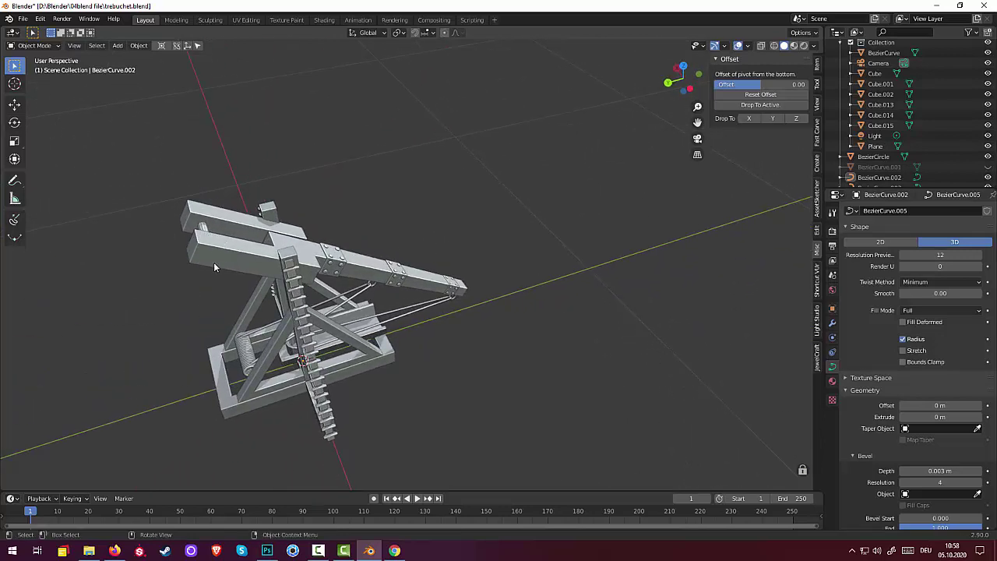
middle_drag(216, 261, 208, 225)
click(209, 225)
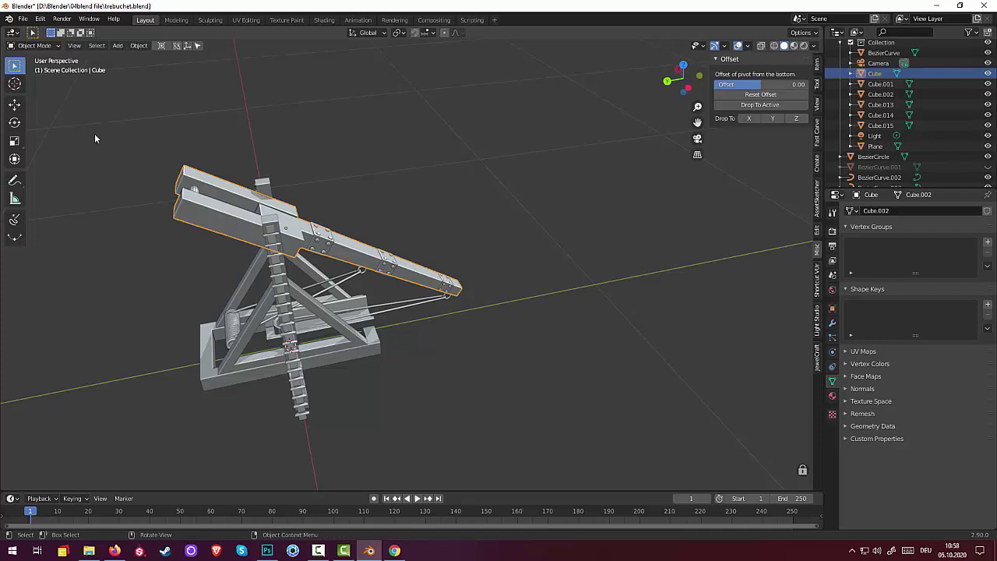
In Edit Mode, add a loop cut across the beam near its end at factor 0.571
click(31, 45)
click(35, 71)
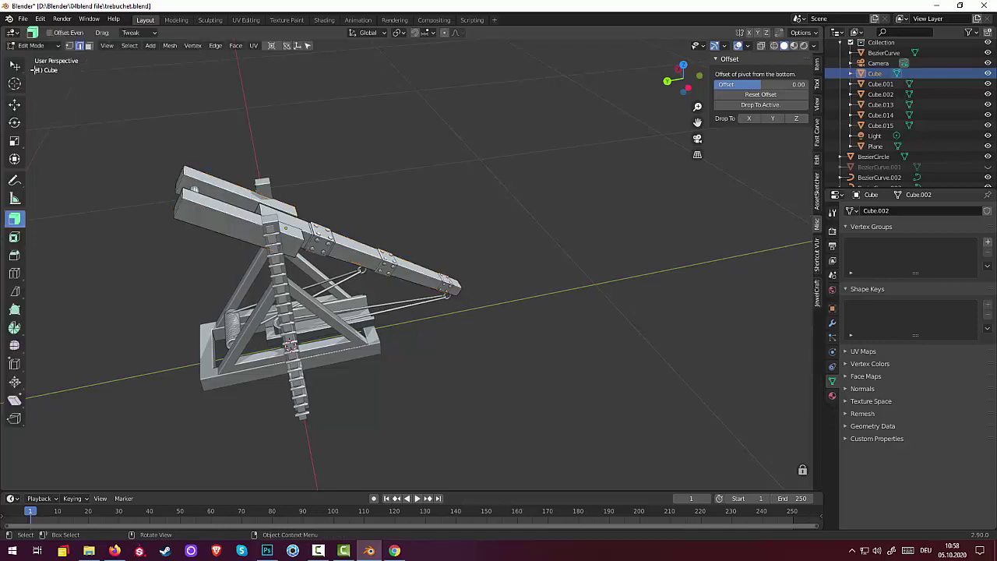
click(226, 229)
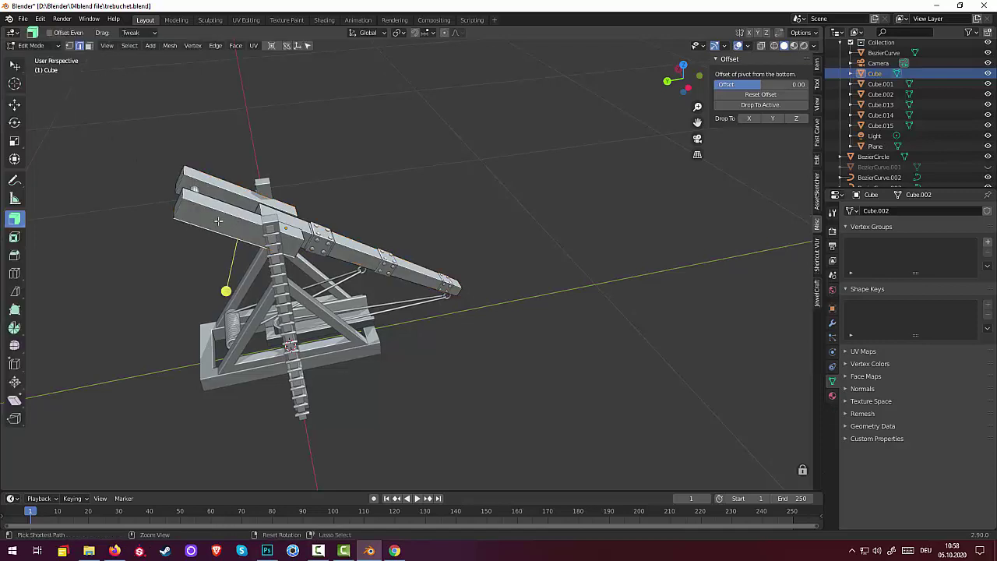
key(ctrl+r)
click(221, 223)
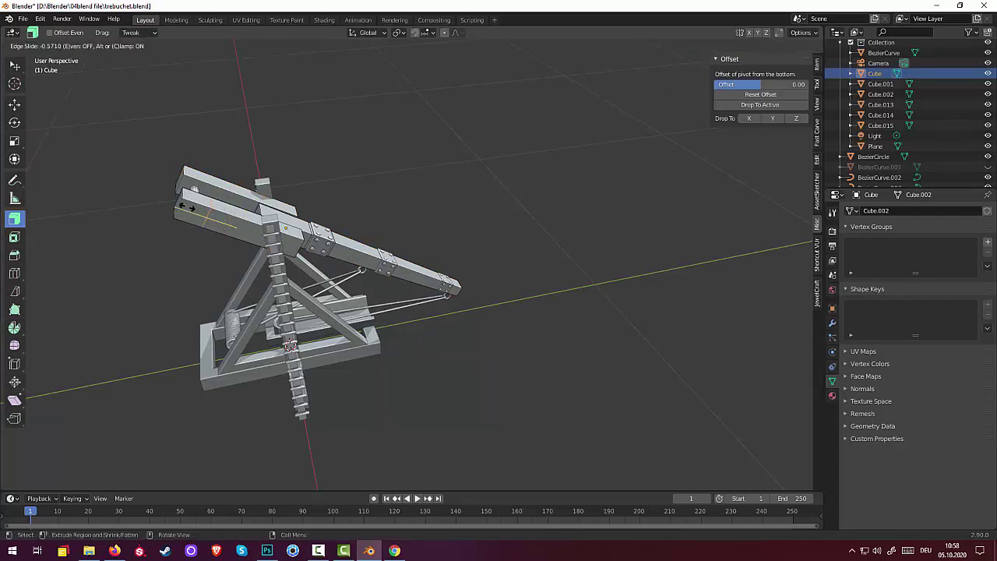
click(187, 207)
middle_drag(173, 211, 123, 207)
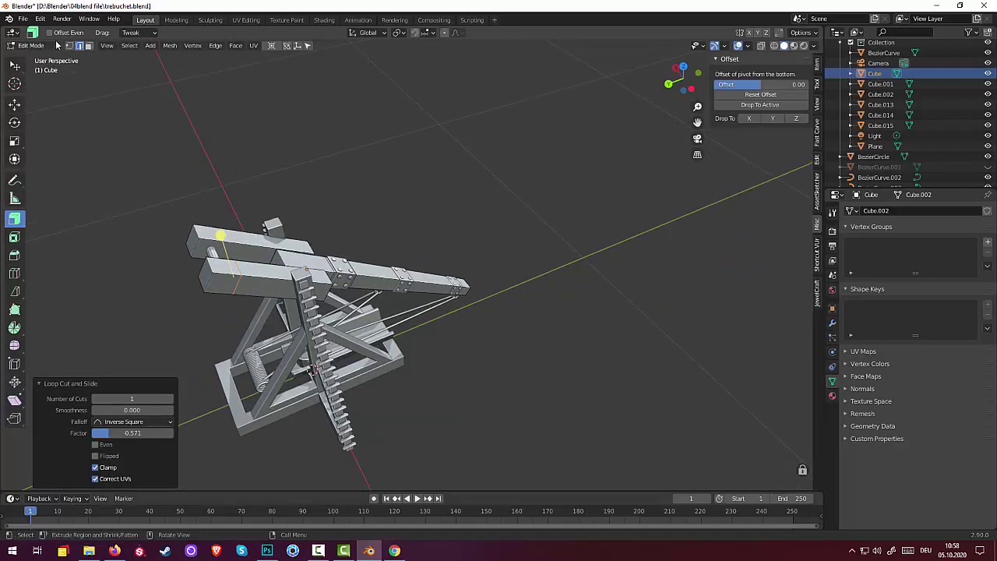
Switch to face select and select the beam's end face
click(88, 46)
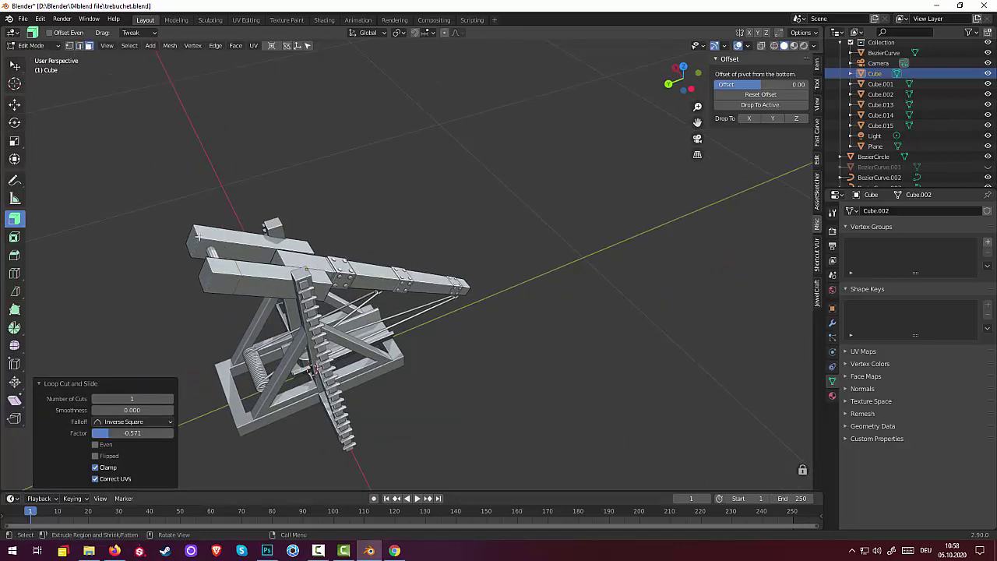
click(246, 261)
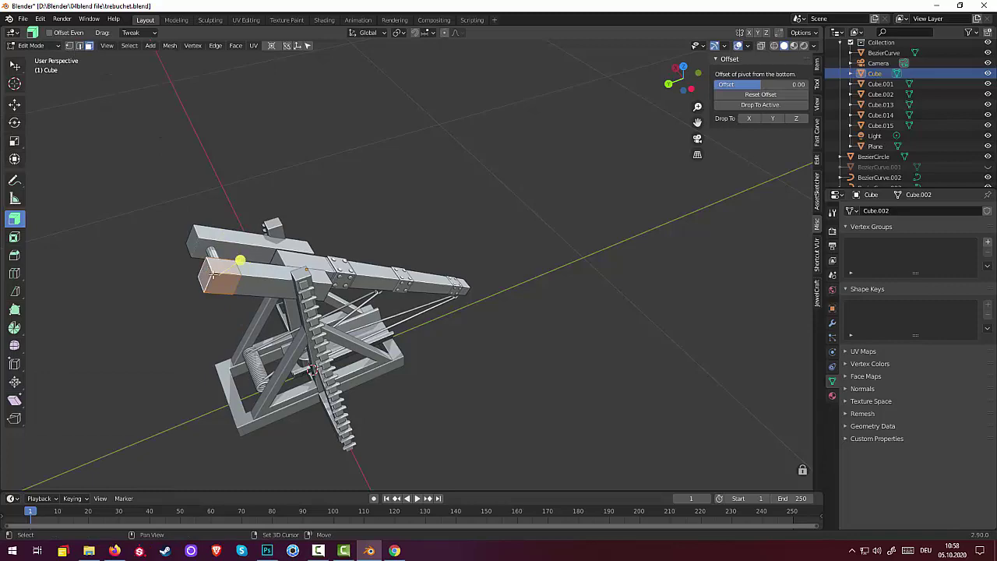
middle_drag(246, 261, 560, 228)
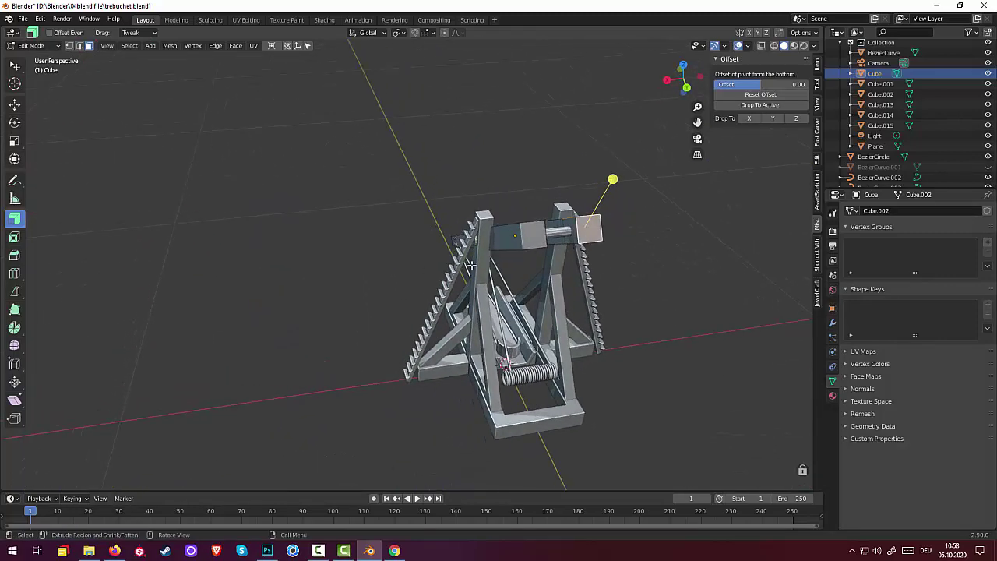
middle_drag(572, 227, 421, 138)
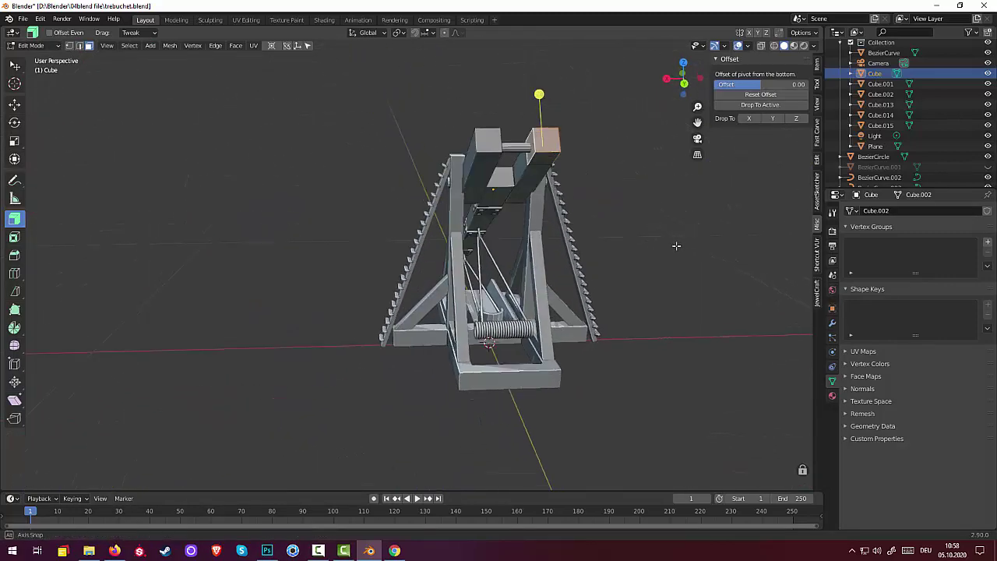
shift+click(412, 126)
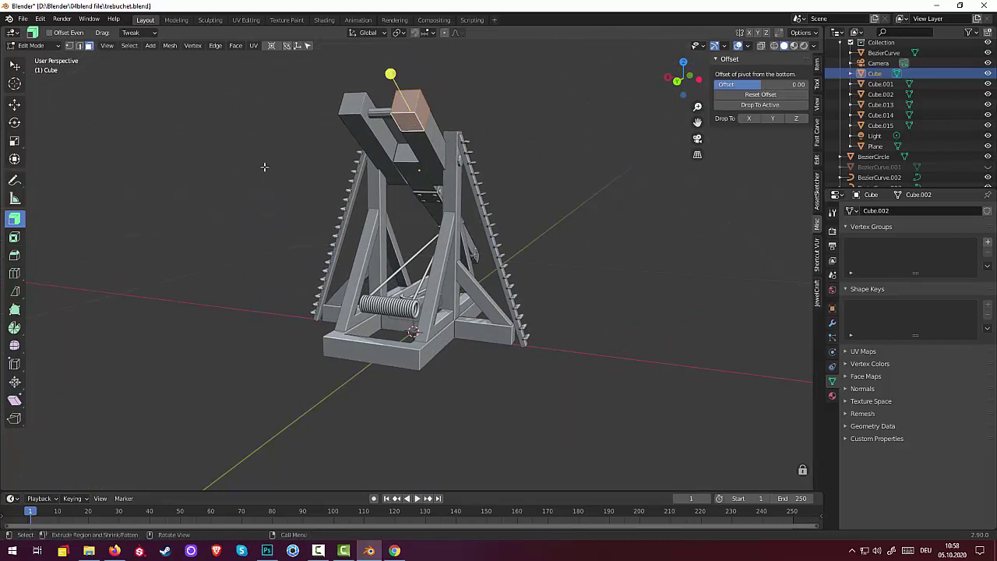
drag(390, 73, 475, 123)
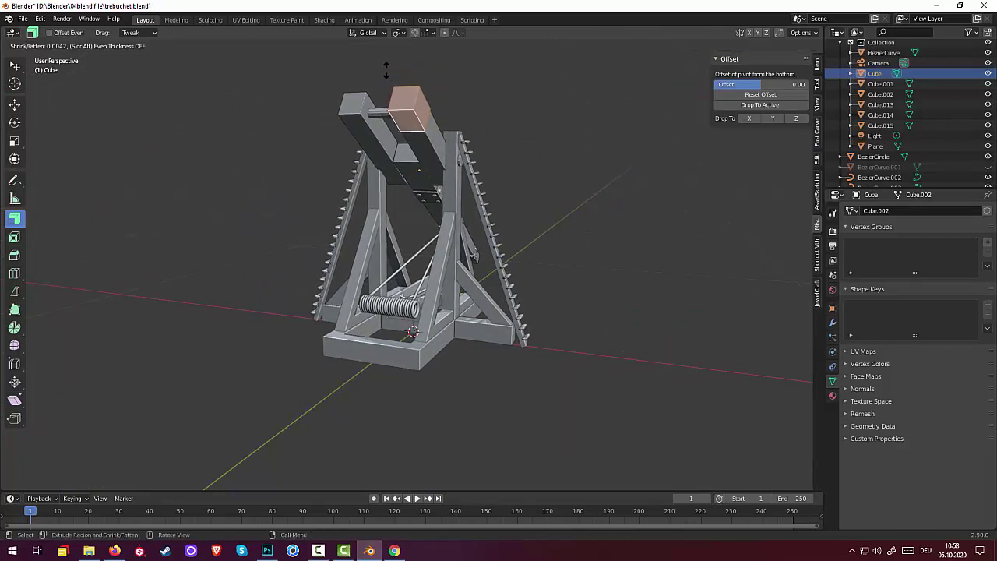
click(556, 161)
middle_drag(556, 160, 412, 199)
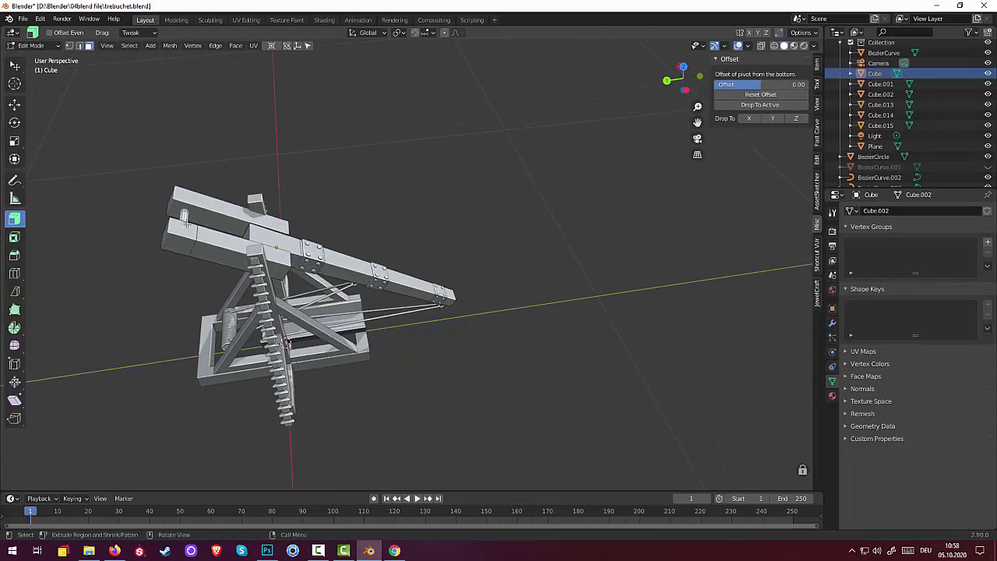
click(179, 237)
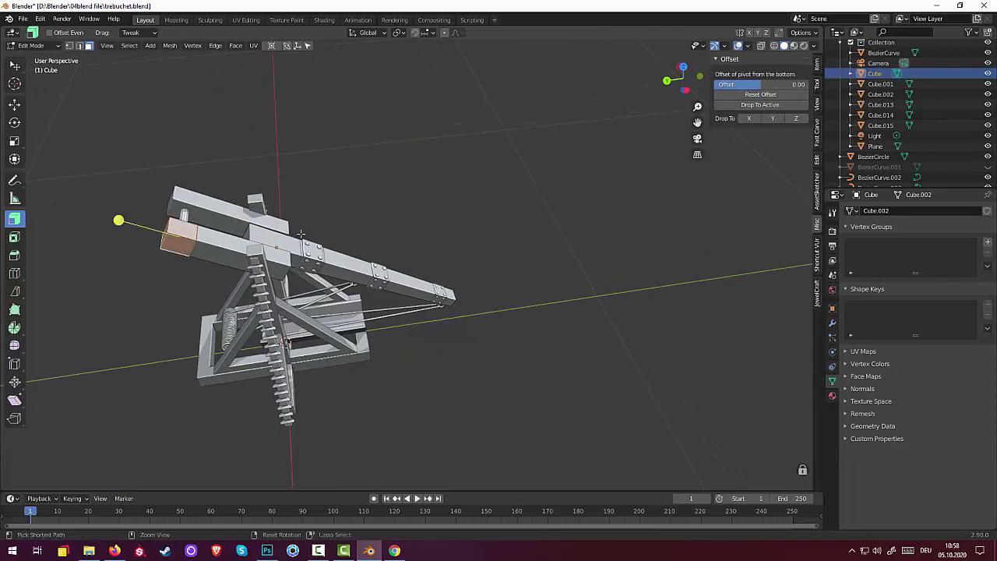
drag(119, 220, 115, 219)
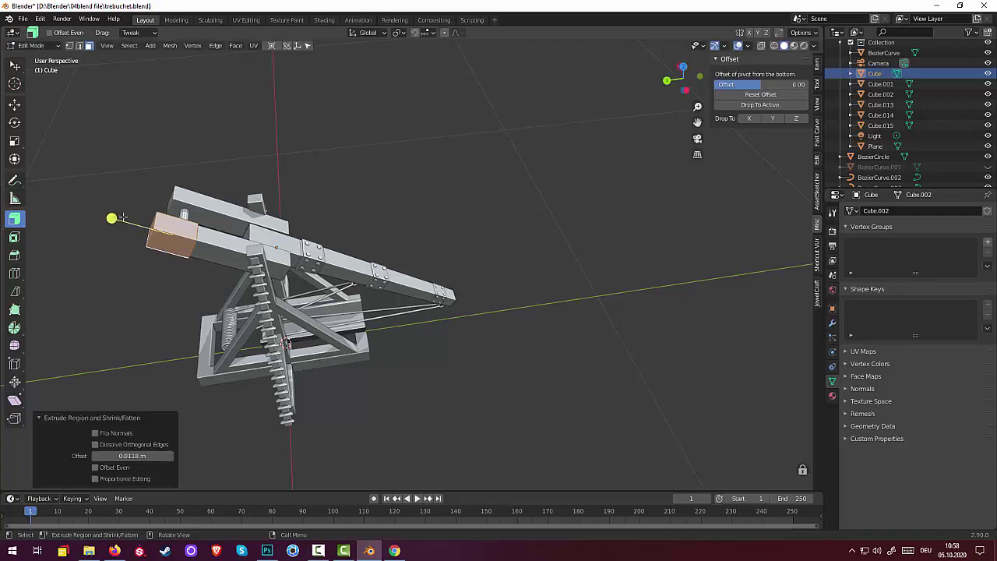
key(ctrl+z)
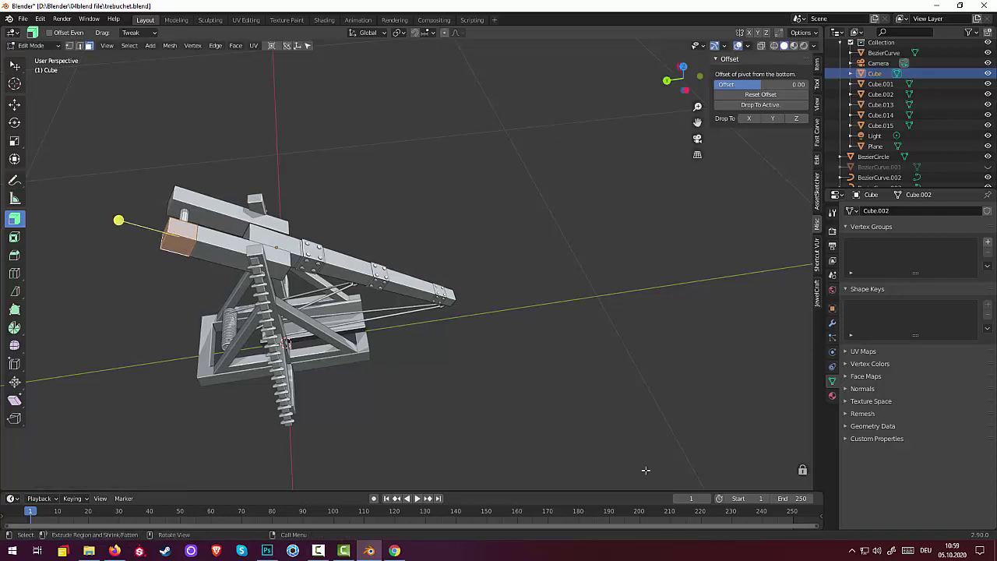
Push the beam's end face slightly outward, then unhide the BezierCurve.001 counterweight bucket
click(817, 66)
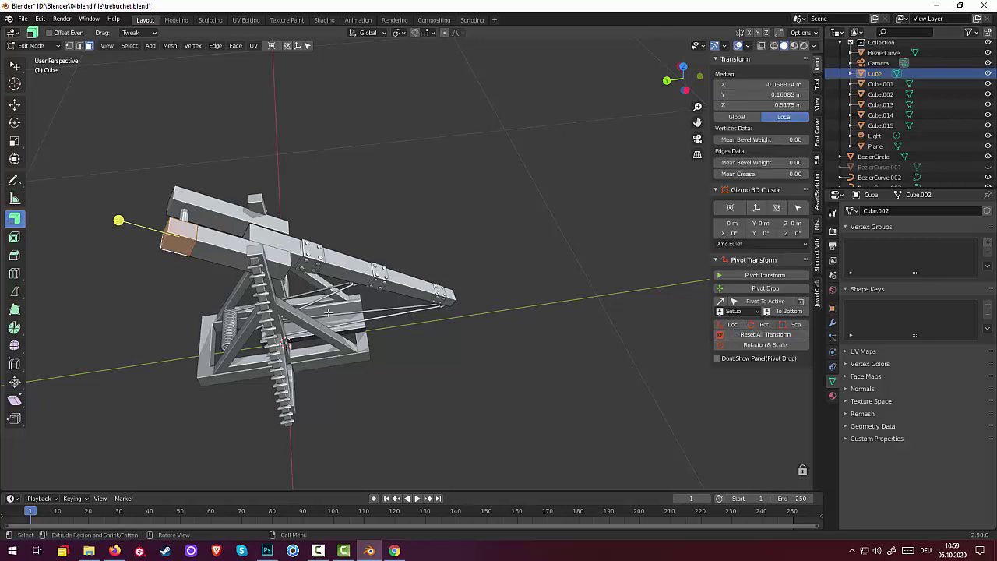
drag(118, 220, 116, 218)
click(115, 260)
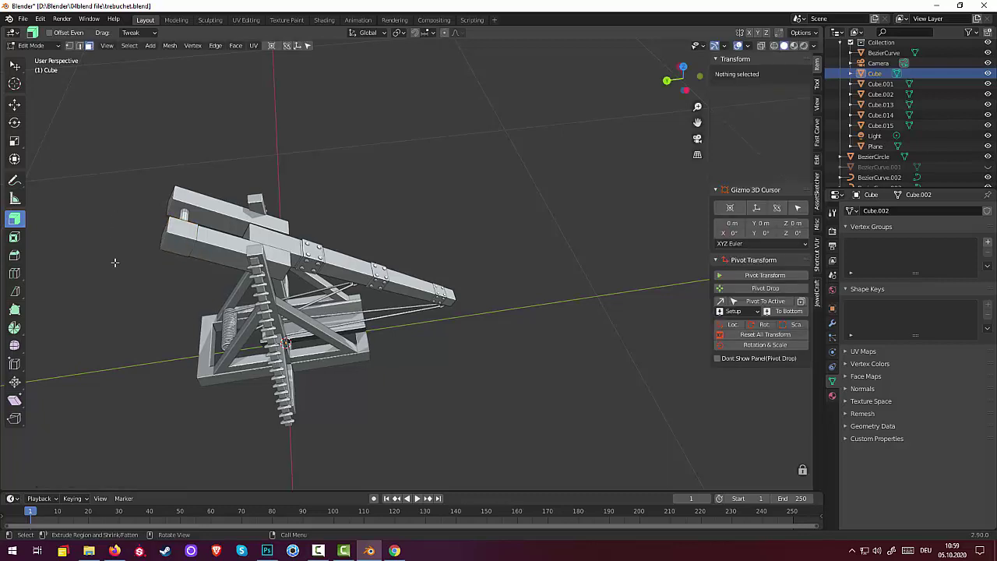
middle_drag(348, 356, 235, 289)
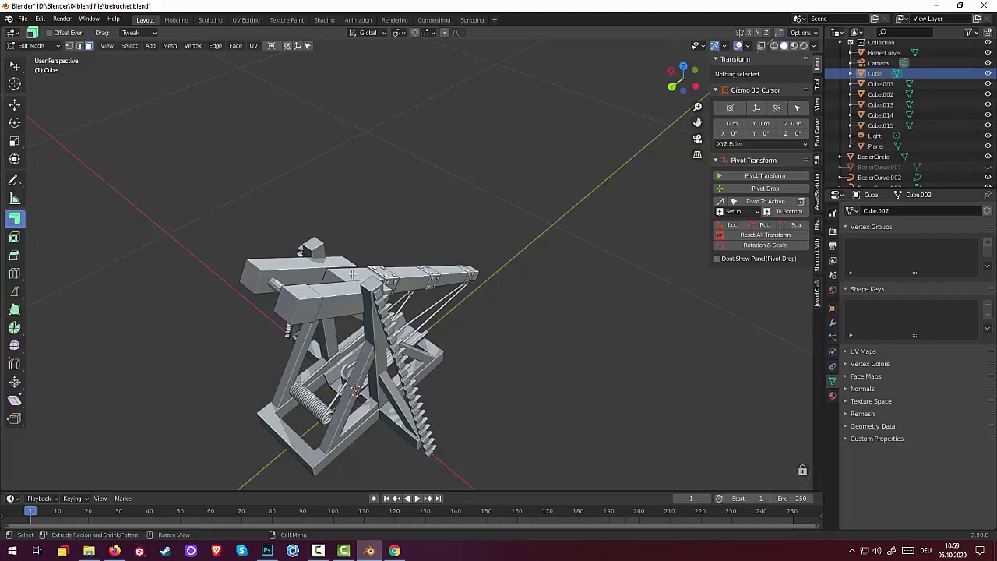
mouse_move(364, 275)
middle_down()
mouse_move(293, 279)
mouse_move(367, 280)
middle_up()
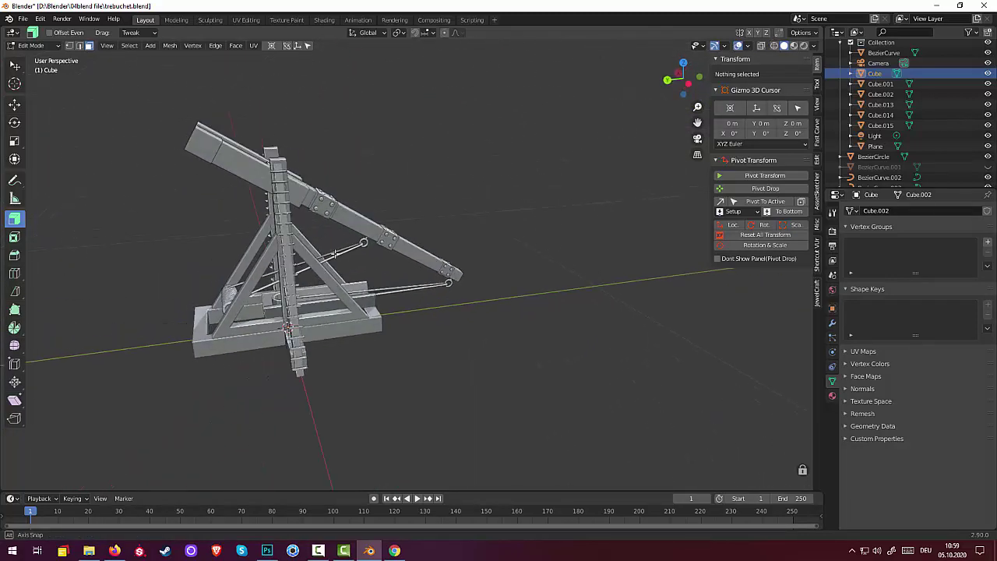
click(988, 167)
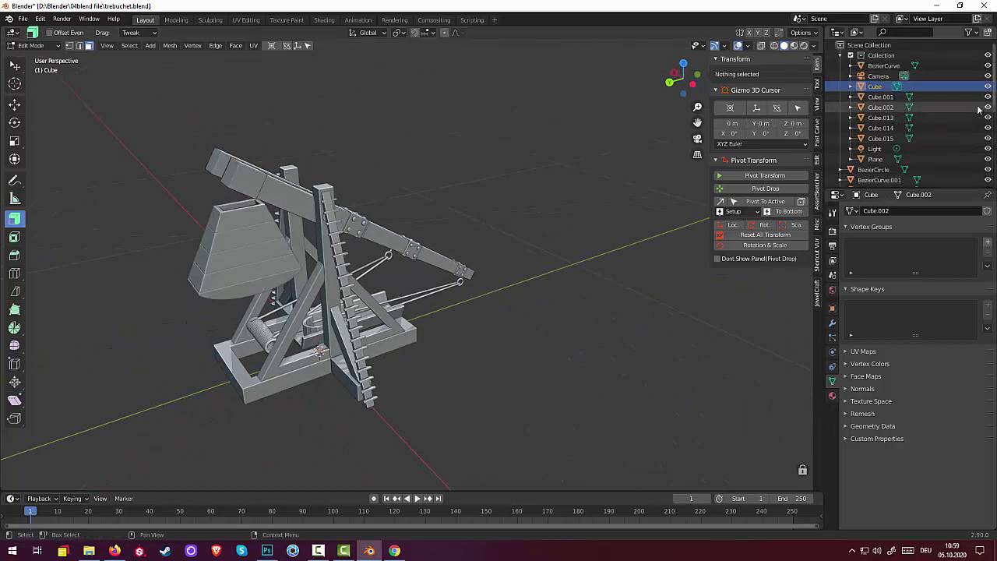
Unhide Cube.003 through Cylinder to restore the treadwheels and frame, then zoom out
scroll(985, 113, down, 5)
drag(988, 70, 989, 175)
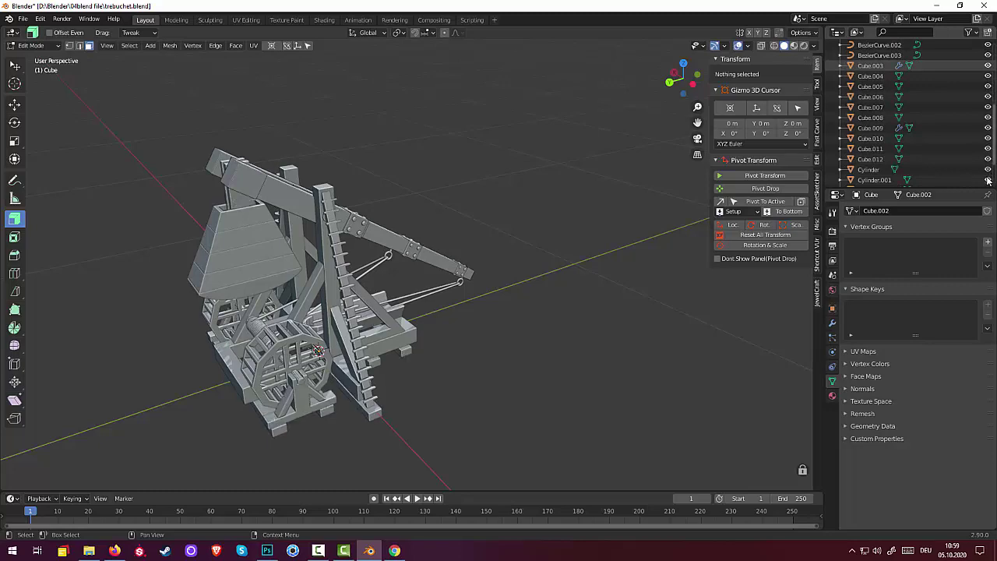
mouse_move(567, 271)
middle_down()
mouse_move(548, 235)
mouse_move(546, 277)
mouse_move(530, 292)
mouse_move(520, 282)
mouse_move(523, 269)
mouse_move(594, 269)
mouse_move(582, 263)
middle_up()
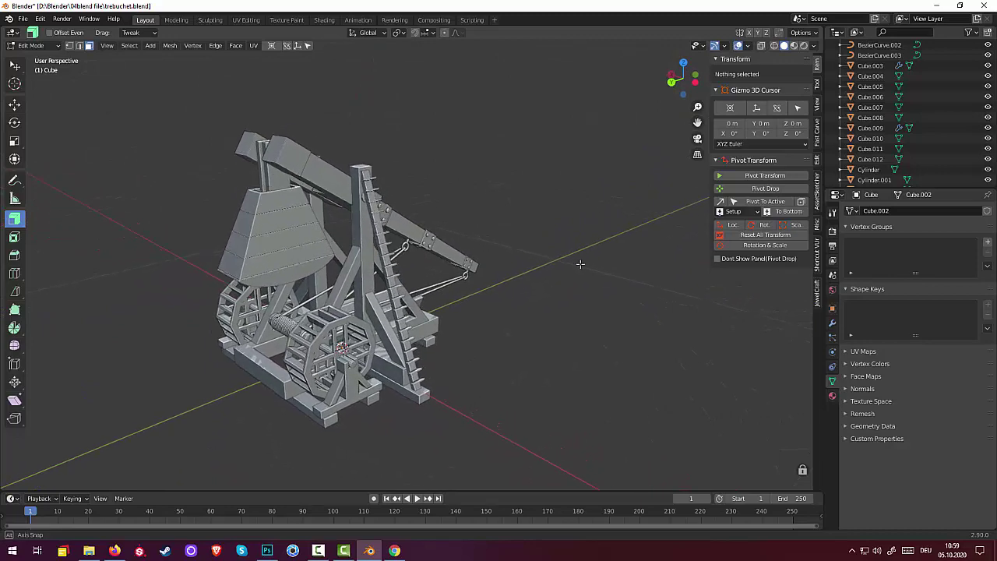
scroll(549, 282, down, 2)
scroll(537, 282, down, 2)
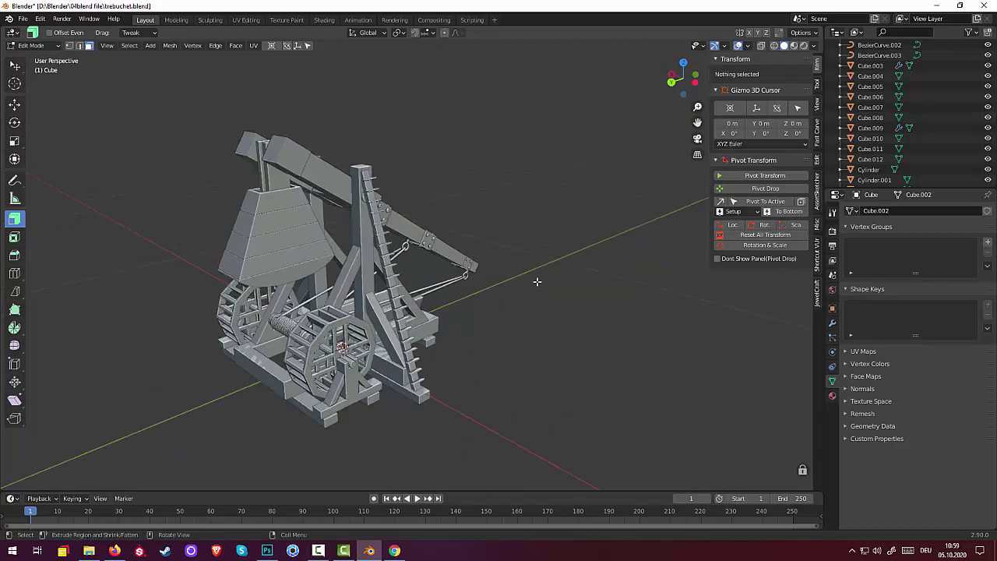
scroll(536, 282, down, 1)
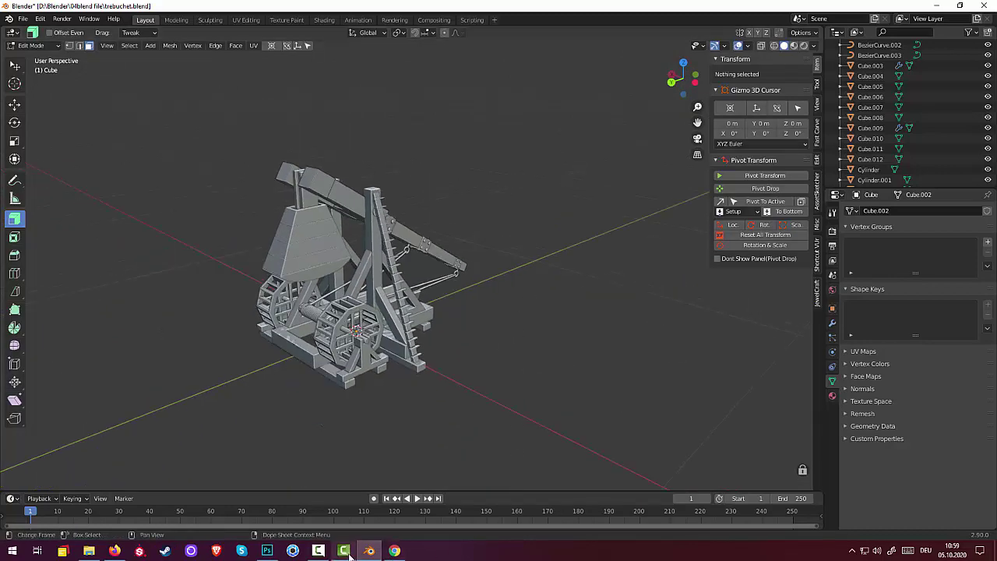